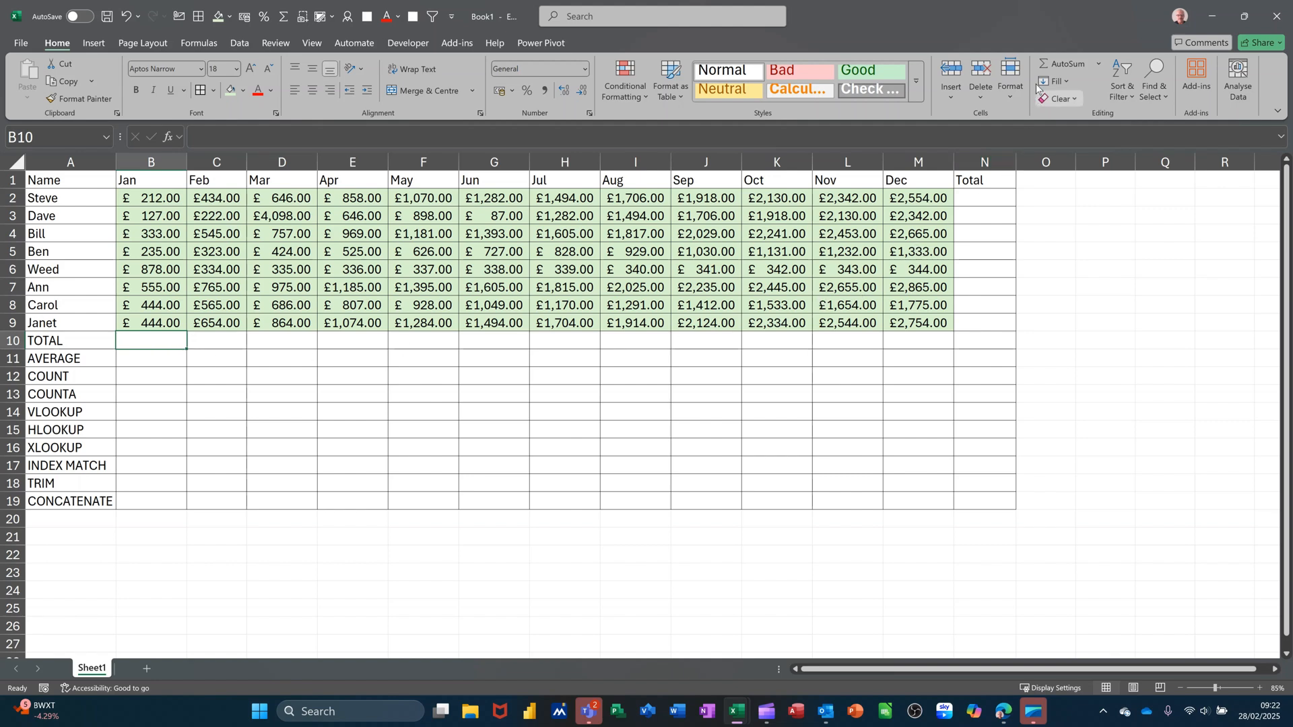
- Total the January values in B10 with AutoSum over B2:B9 and fill the formula across row 10 to N10
left_click(1063, 63)
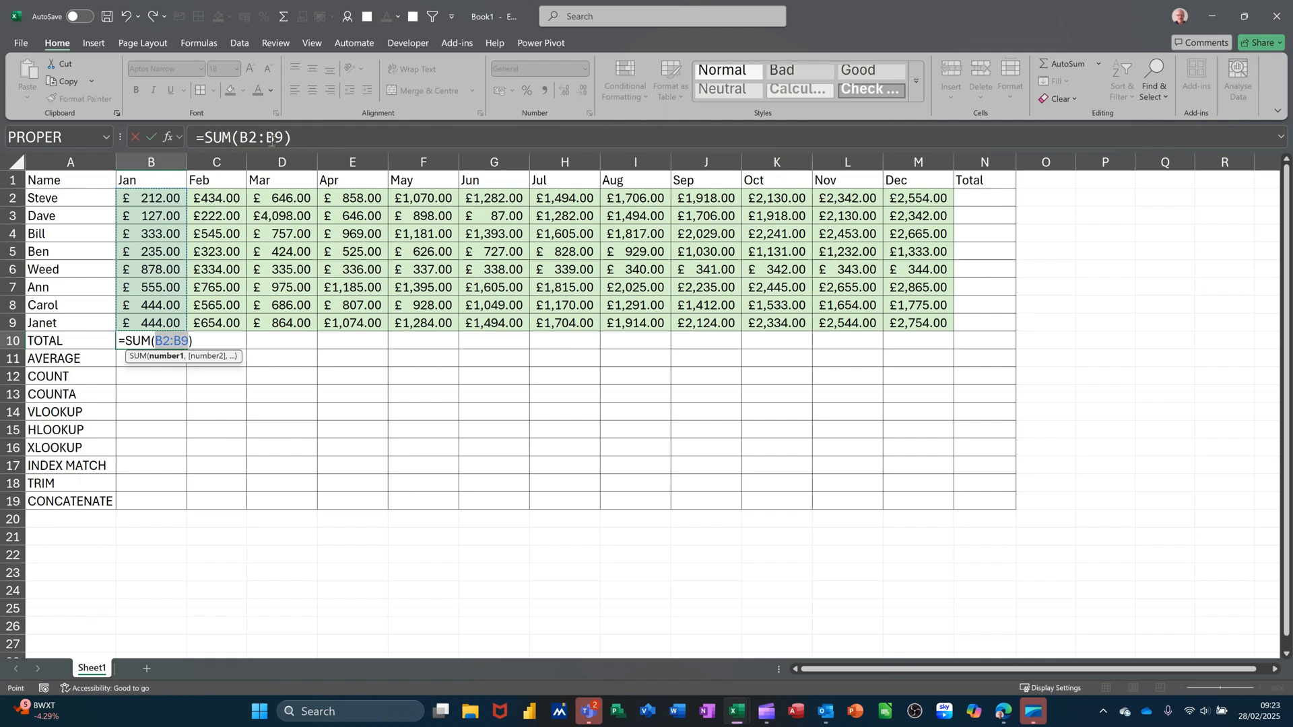
left_click(152, 139)
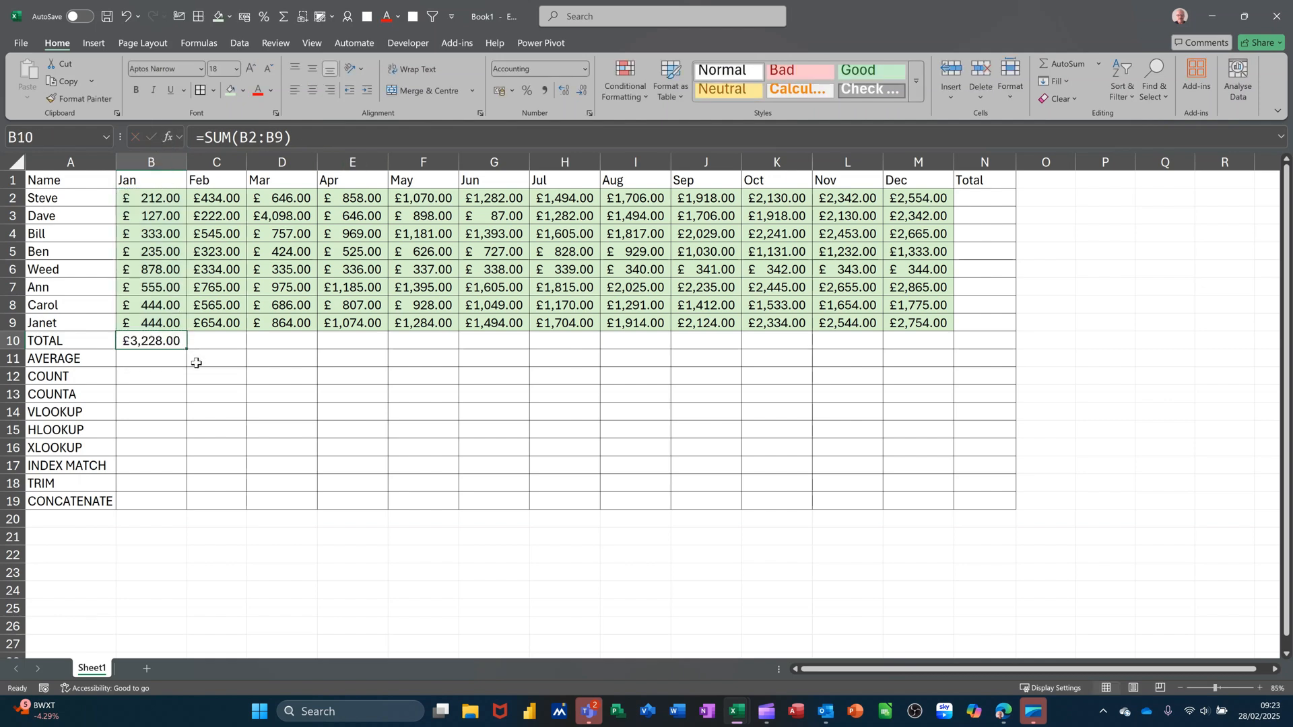
left_click_drag(187, 349, 1010, 377)
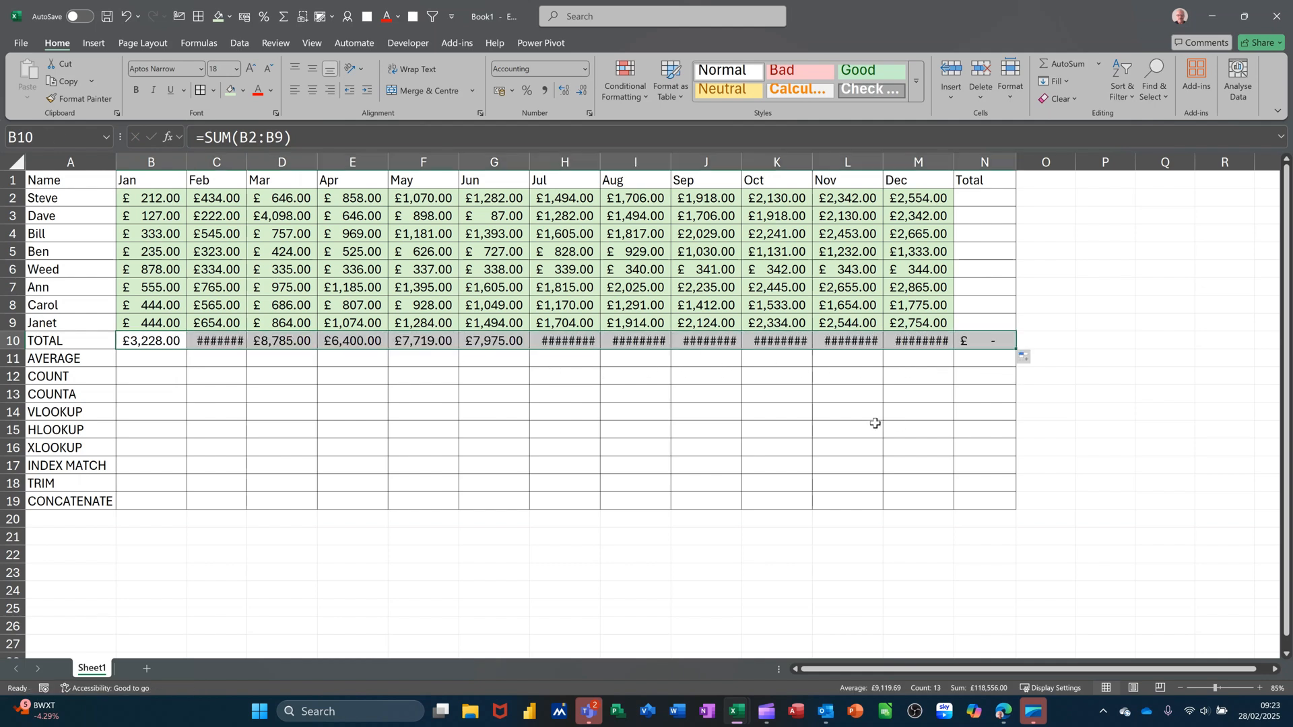
- Auto-fit the width of all columns on the sheet to their contents
left_click(15, 163)
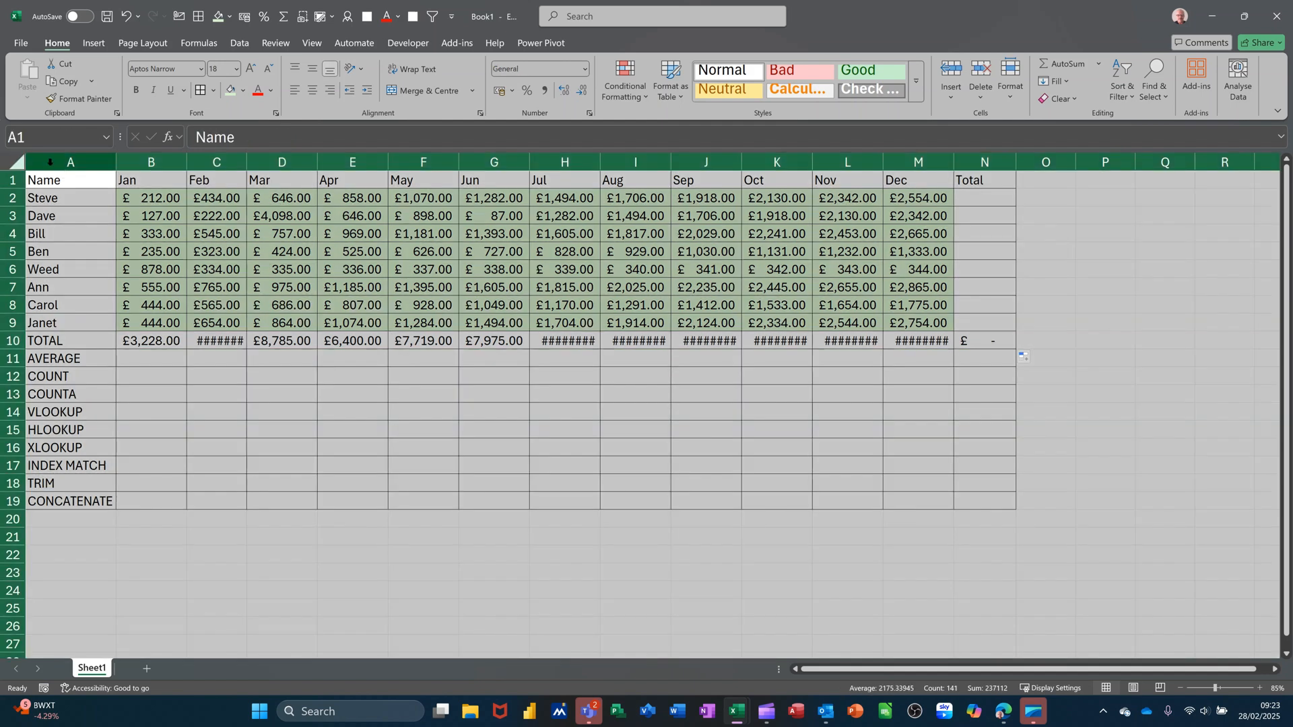
double_click(185, 168)
left_click(450, 283)
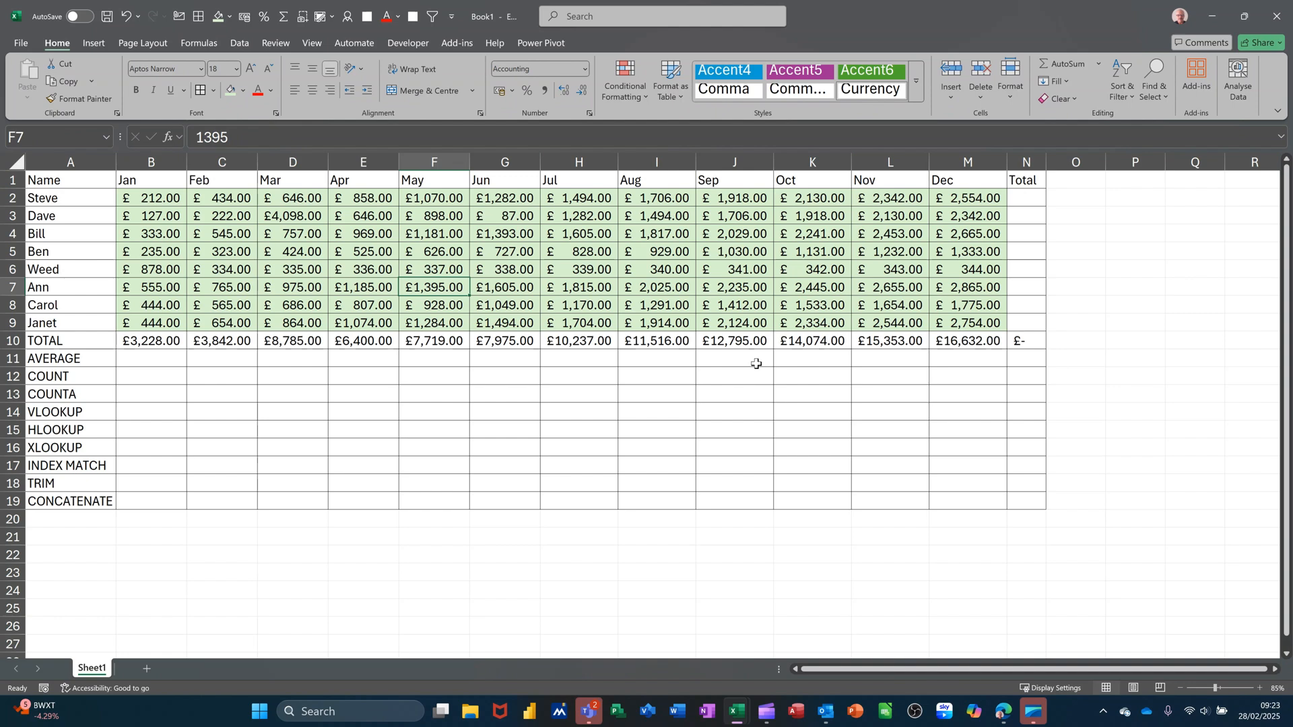
- Sum B2:M2 in N2, fill the formula down to N9, and auto-fit the width of column N
left_click(1029, 202)
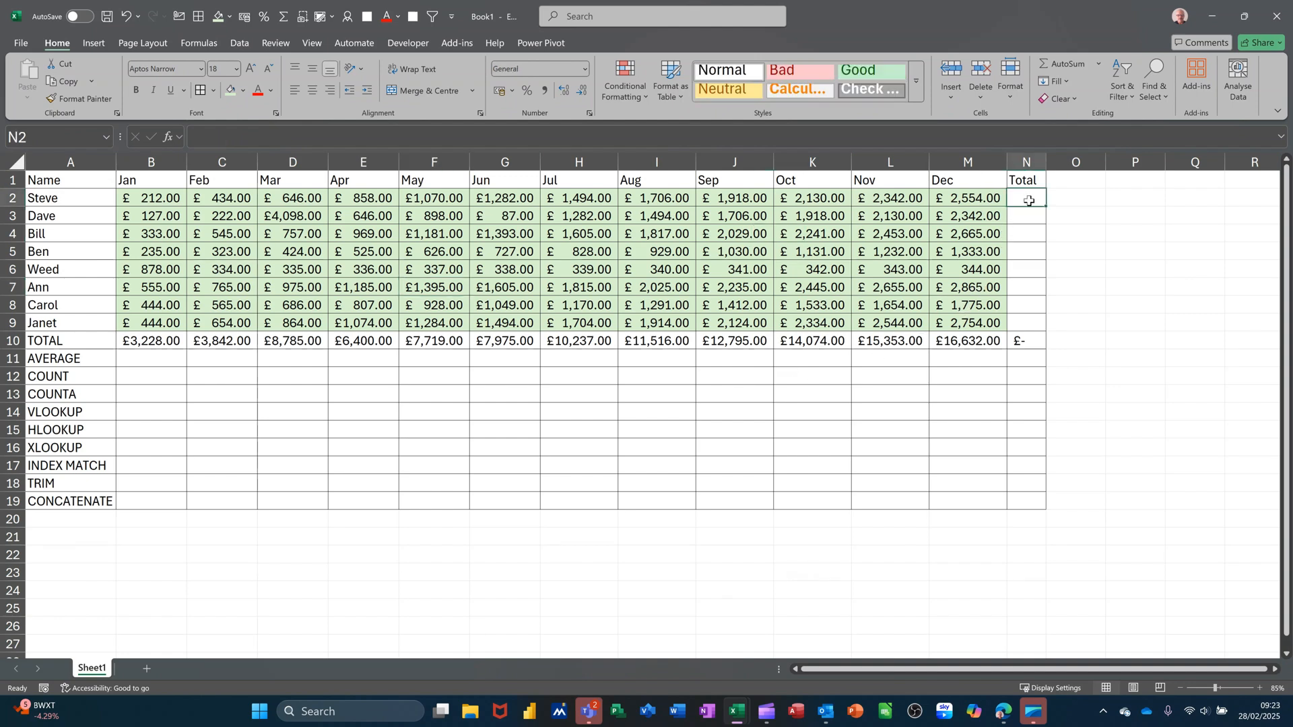
left_click(1067, 63)
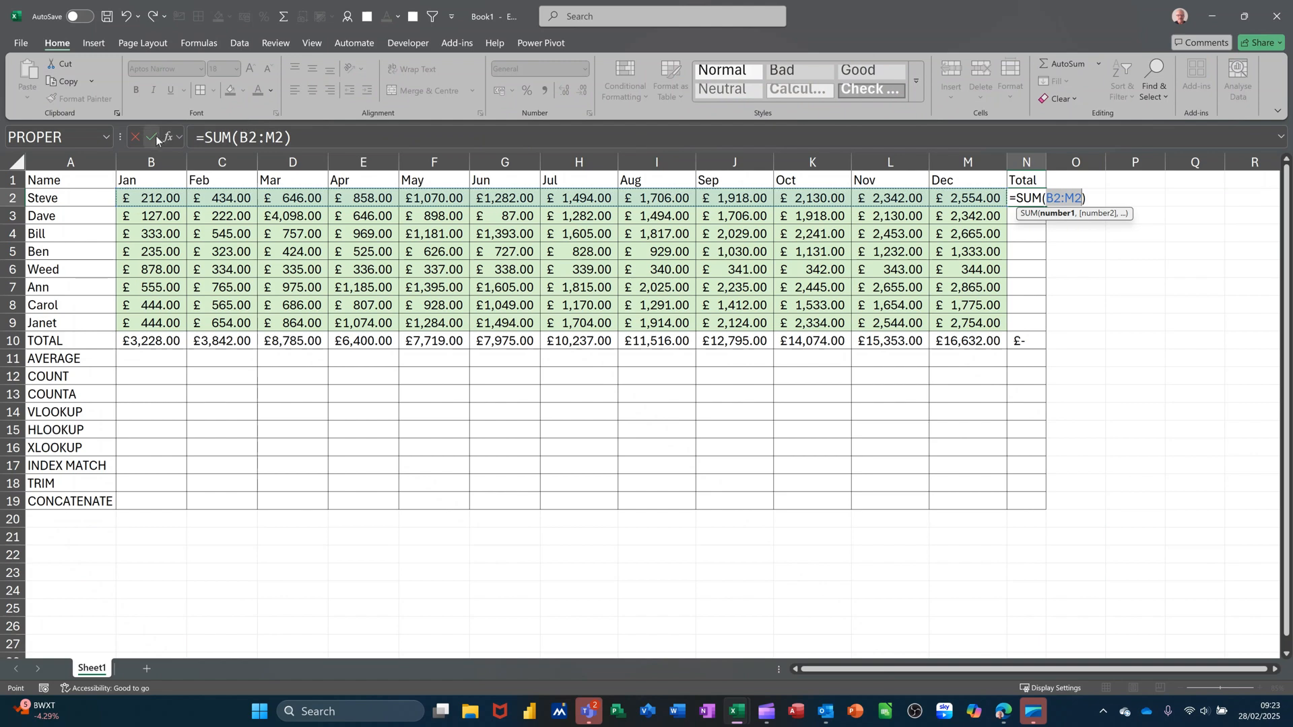
left_click(156, 138)
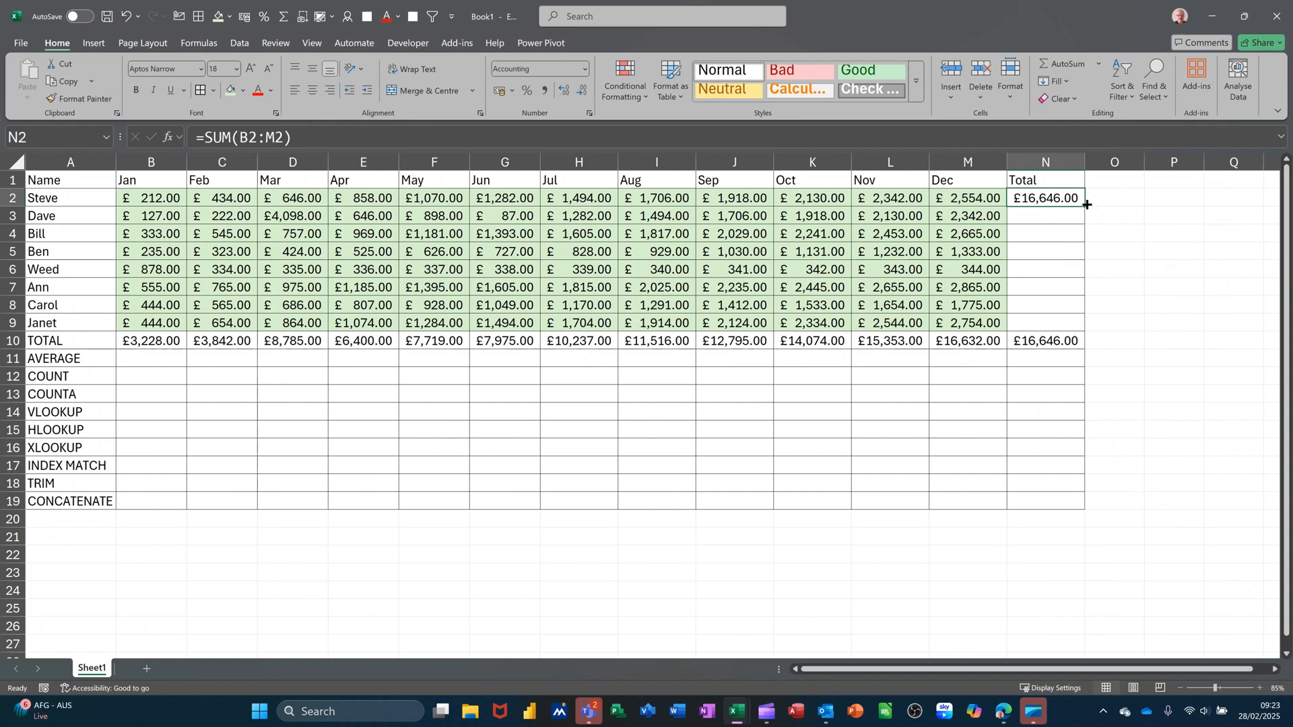
double_click(1086, 204)
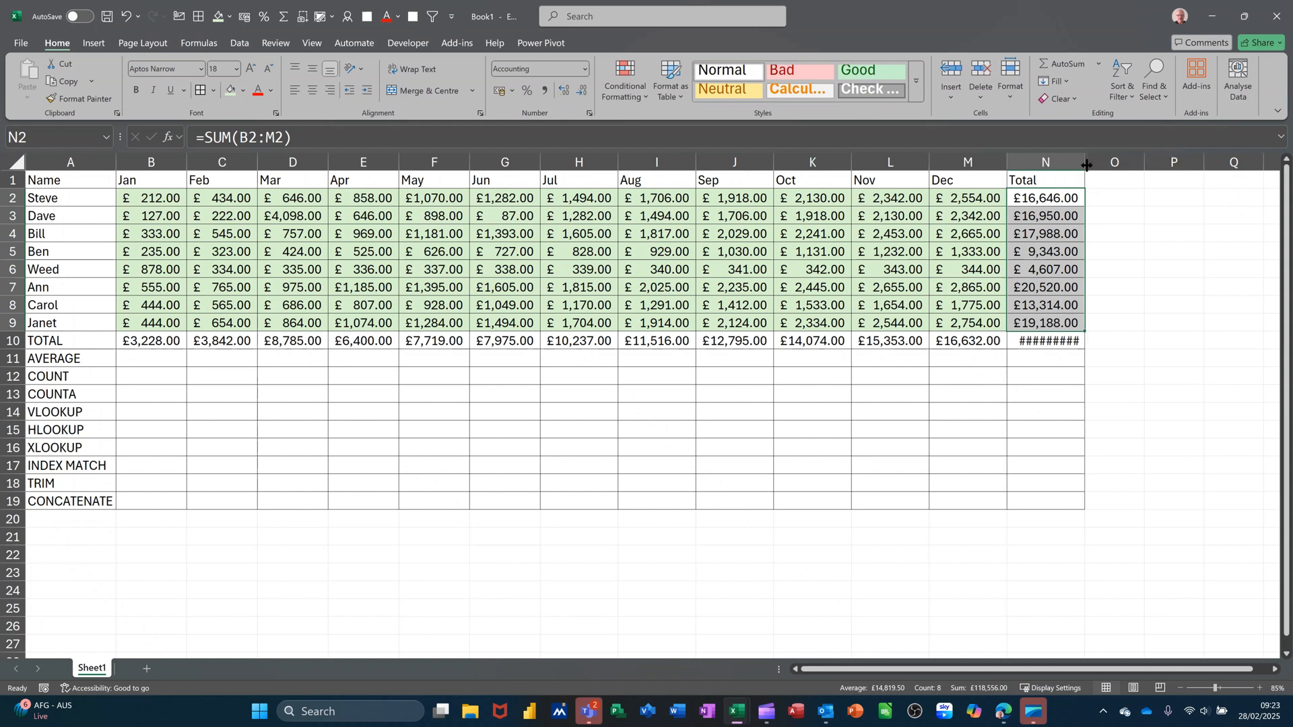
double_click(1086, 165)
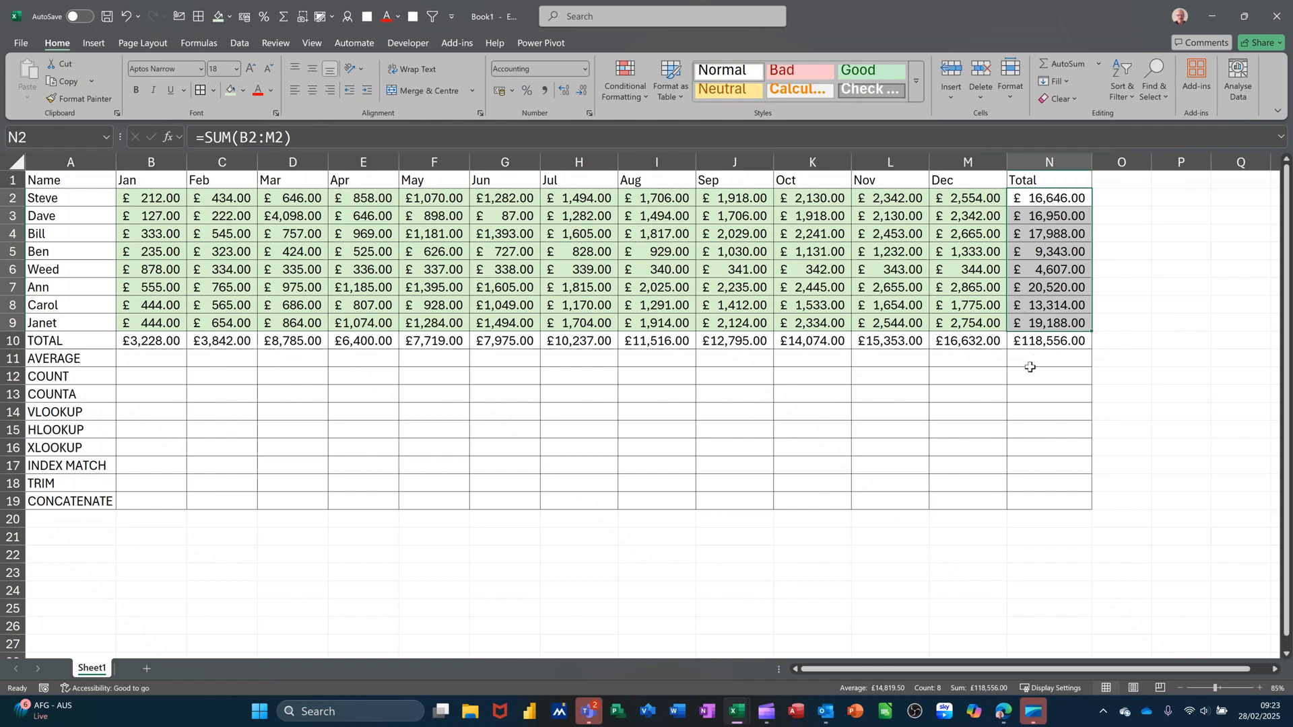
- Clear the totals from N2:N9 and from row 10, B10 to N10
key("Delete")
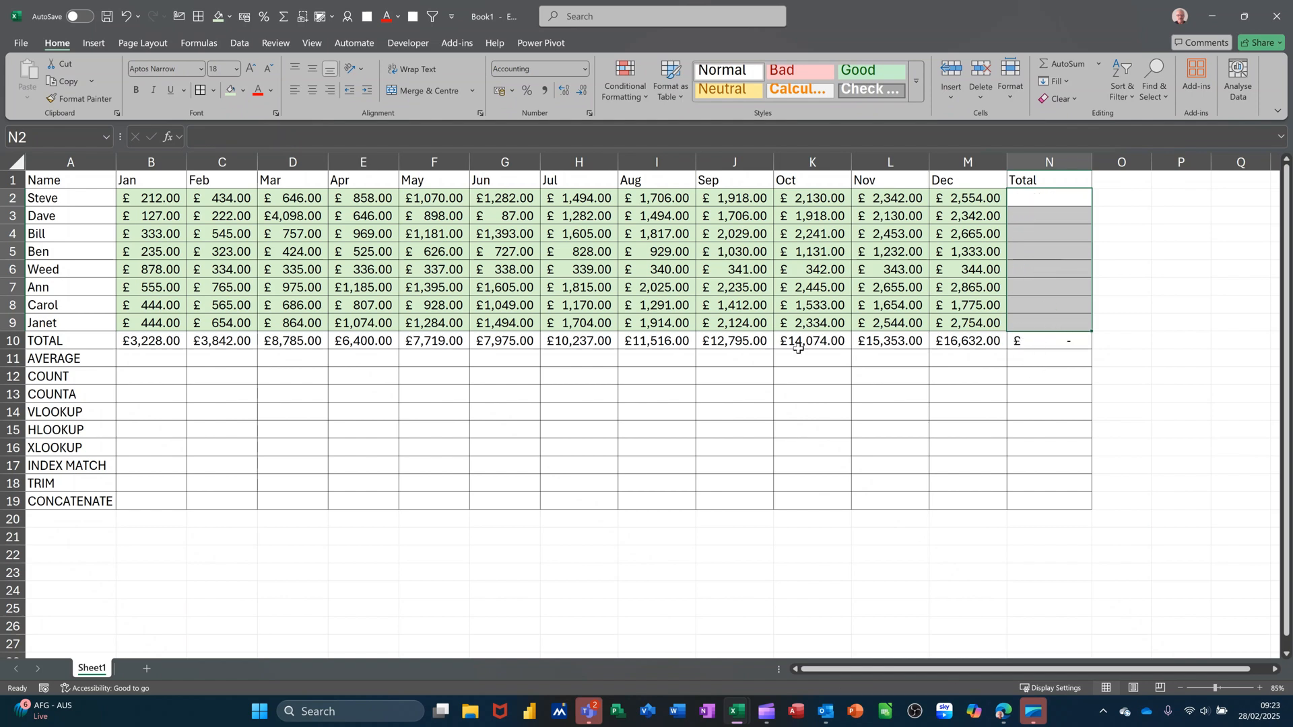
left_click_drag(161, 344, 1024, 337)
key("Delete")
- Generate all row and column totals at once by applying AutoSum to the range B2:N10
left_click_drag(139, 204, 1008, 333)
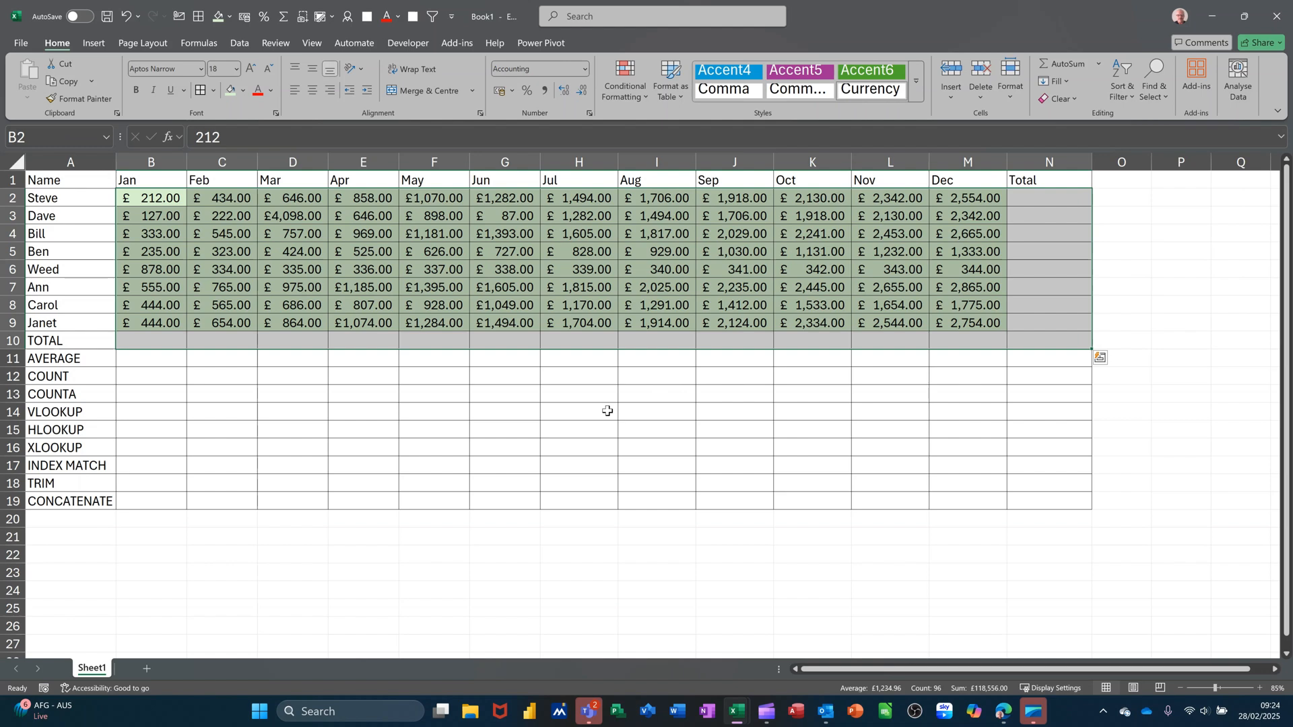
key("alt+equal")
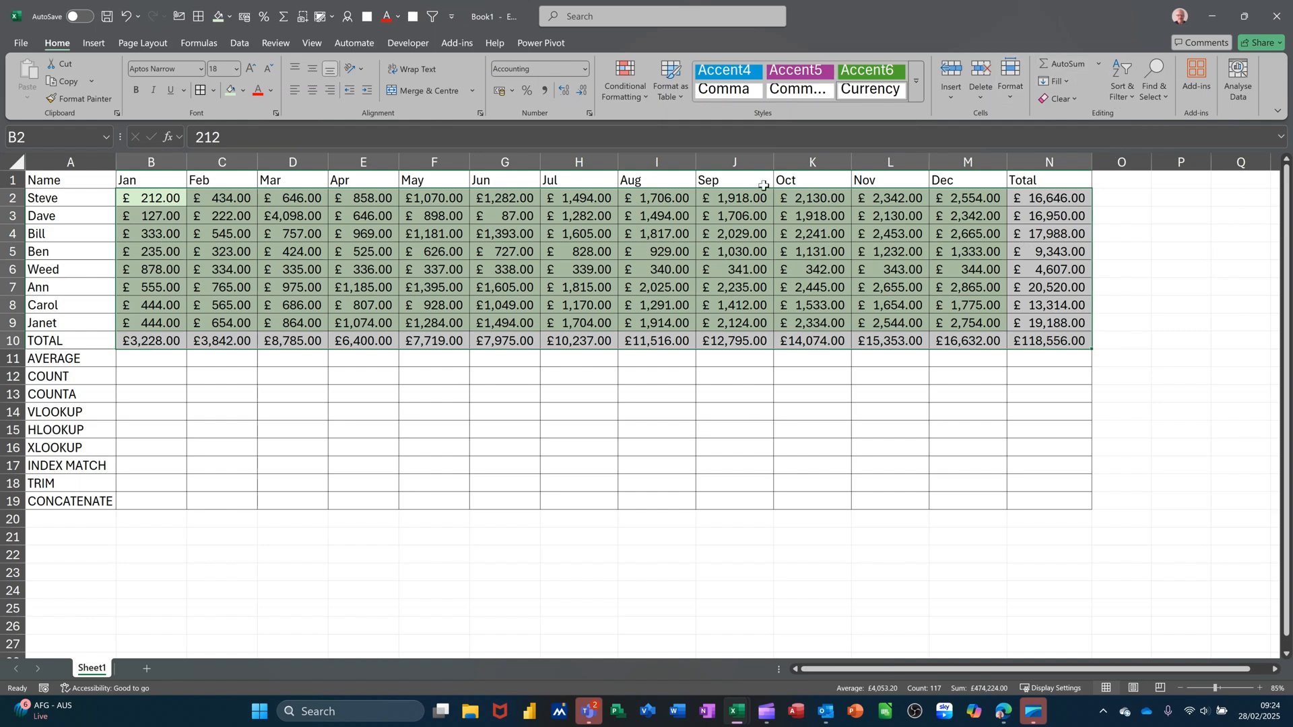
left_click(196, 45)
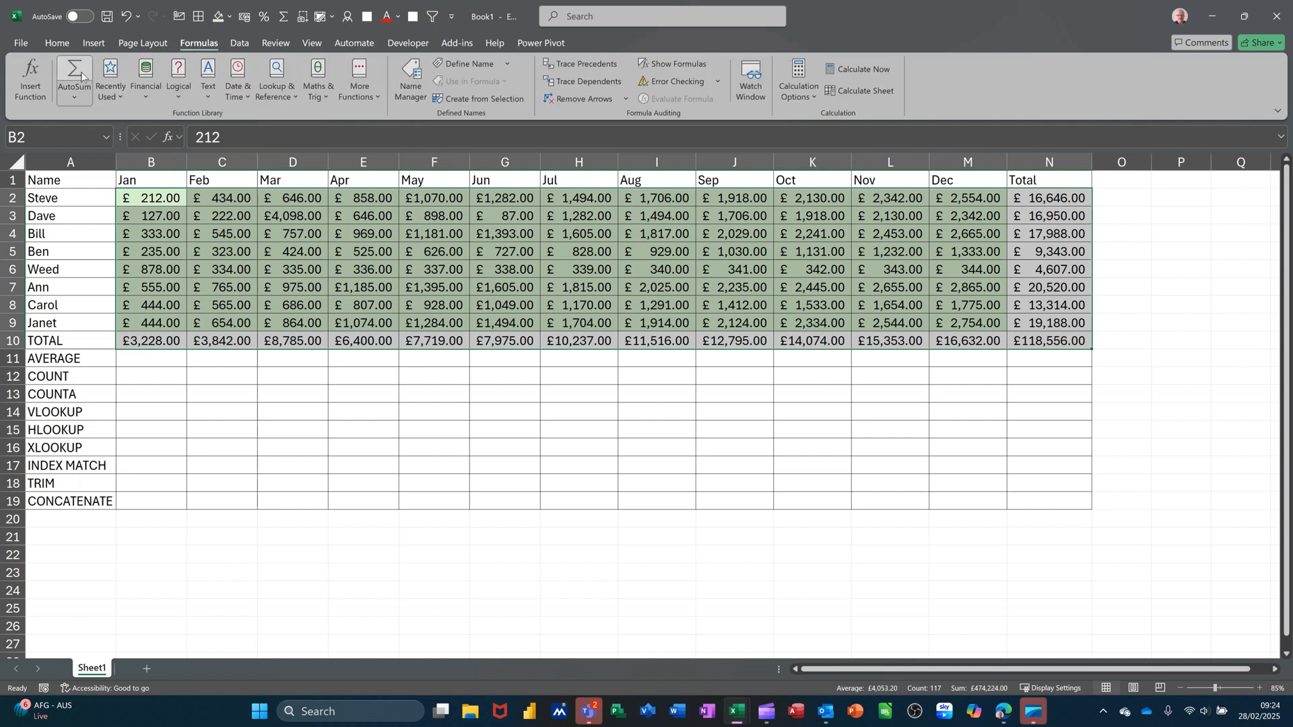
left_click(57, 42)
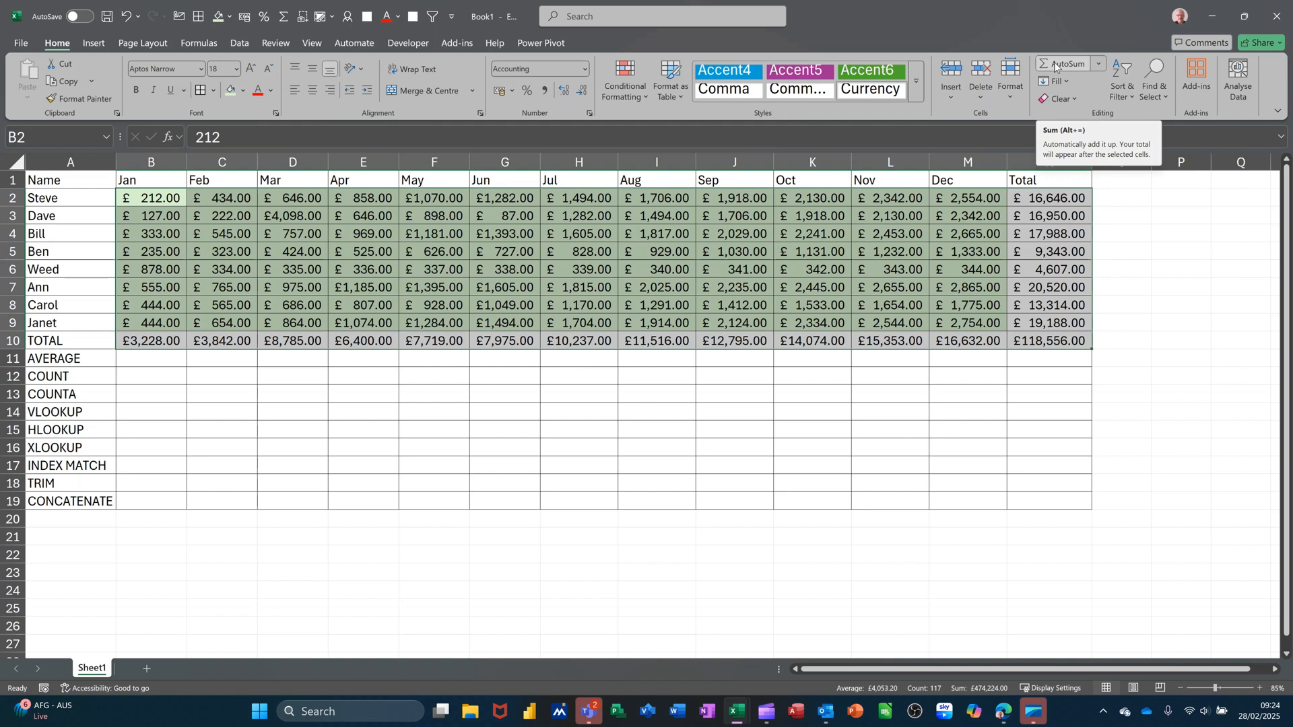
- Insert an AVERAGE formula for January in B11, correcting its range to B2:B9 so the total is excluded
left_click(160, 363)
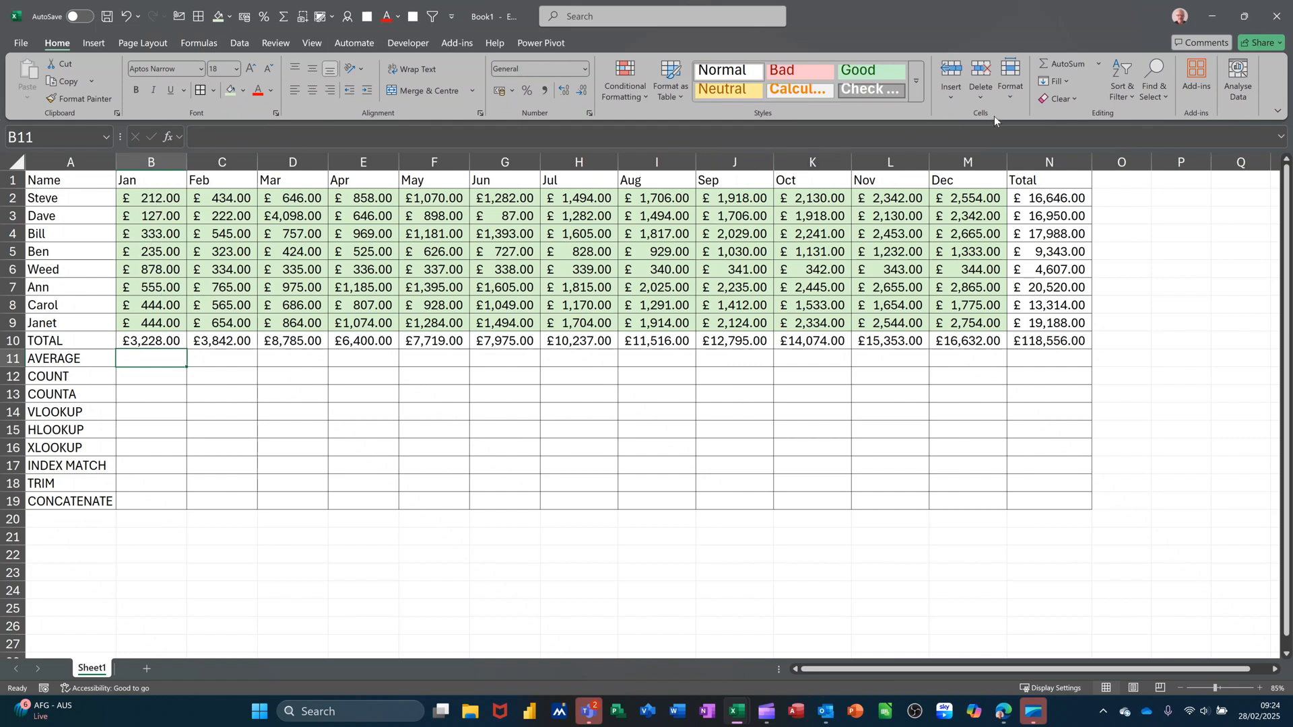
left_click(1105, 63)
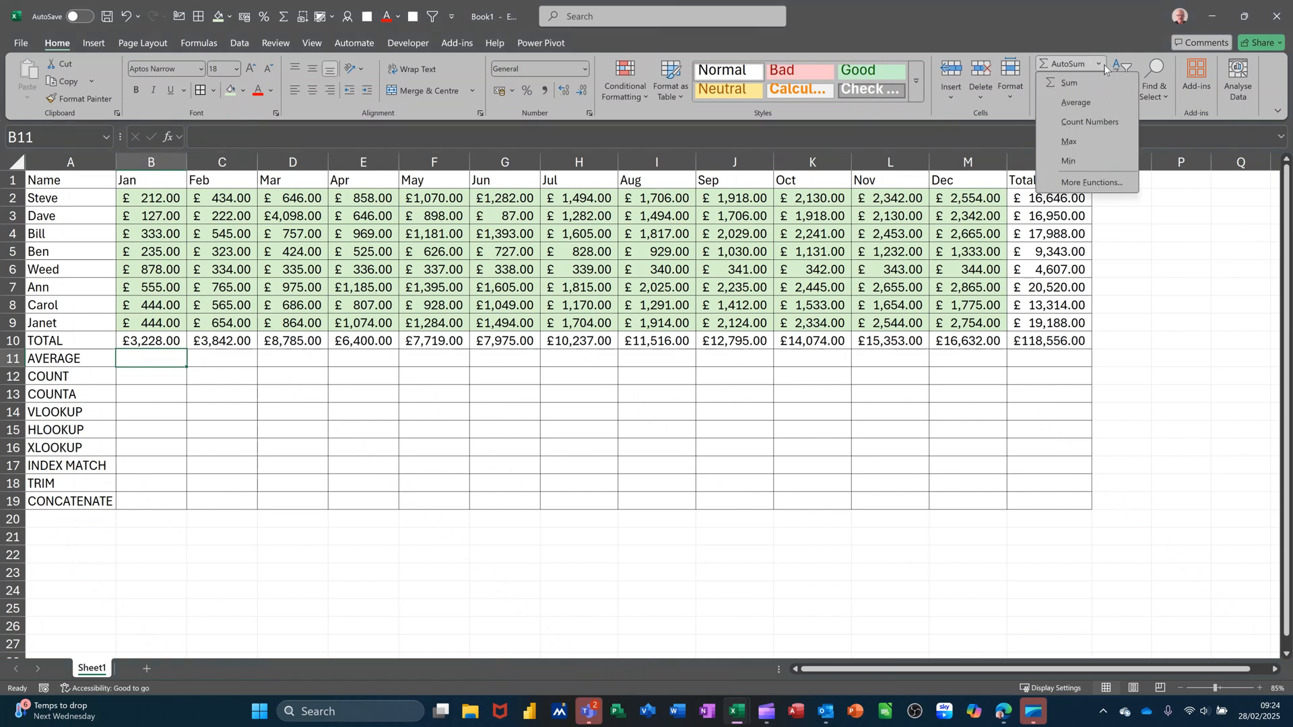
left_click(1071, 104)
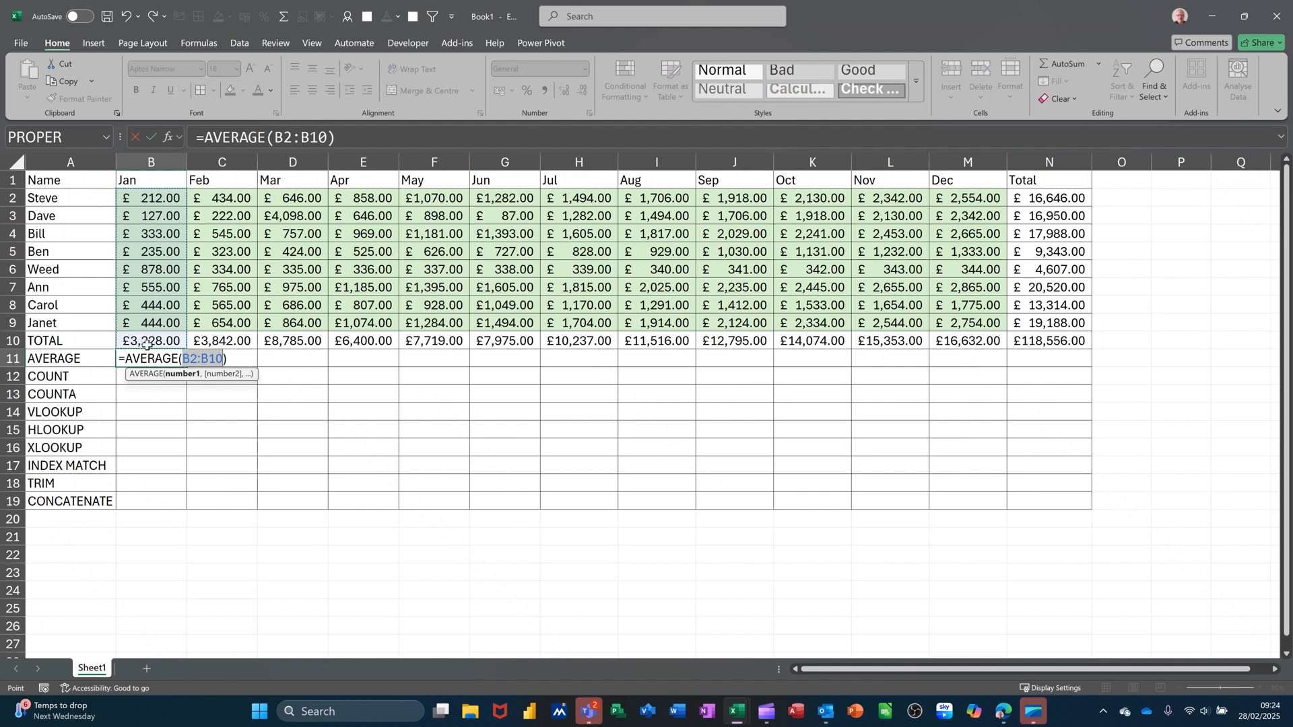
left_click(327, 138)
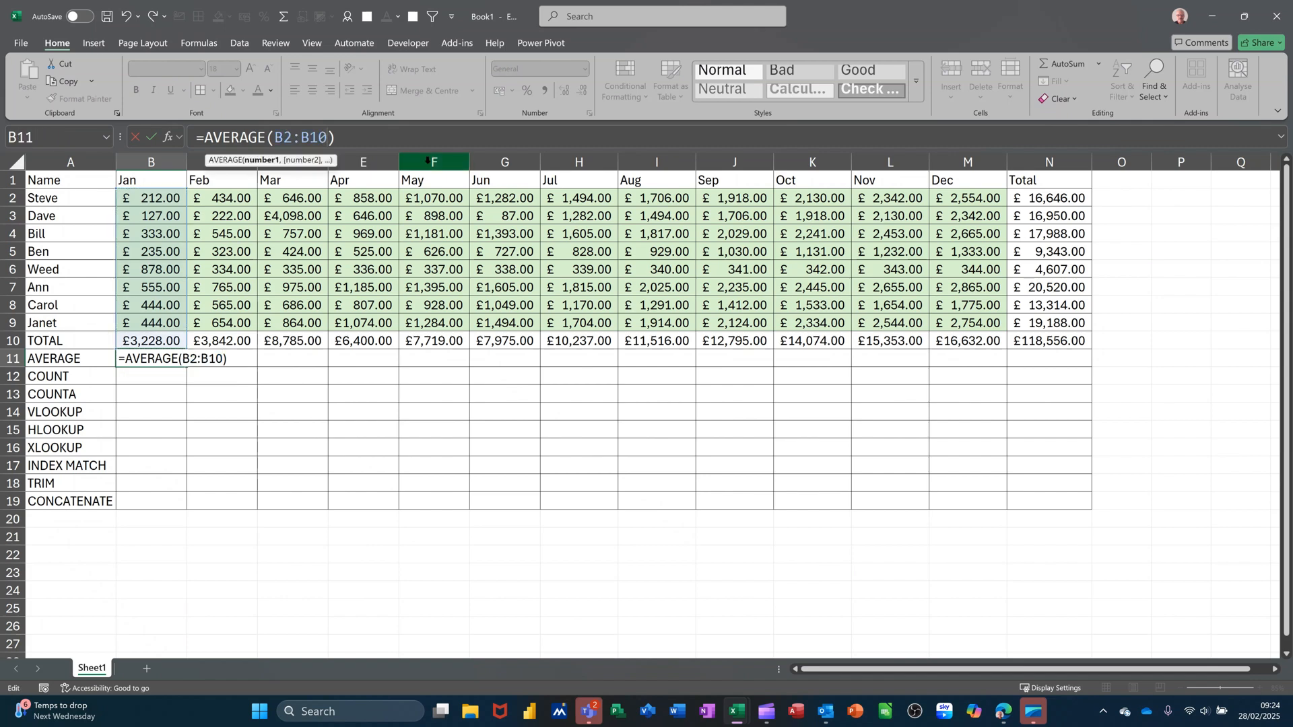
key("BackSpace")
key("BackSpace")
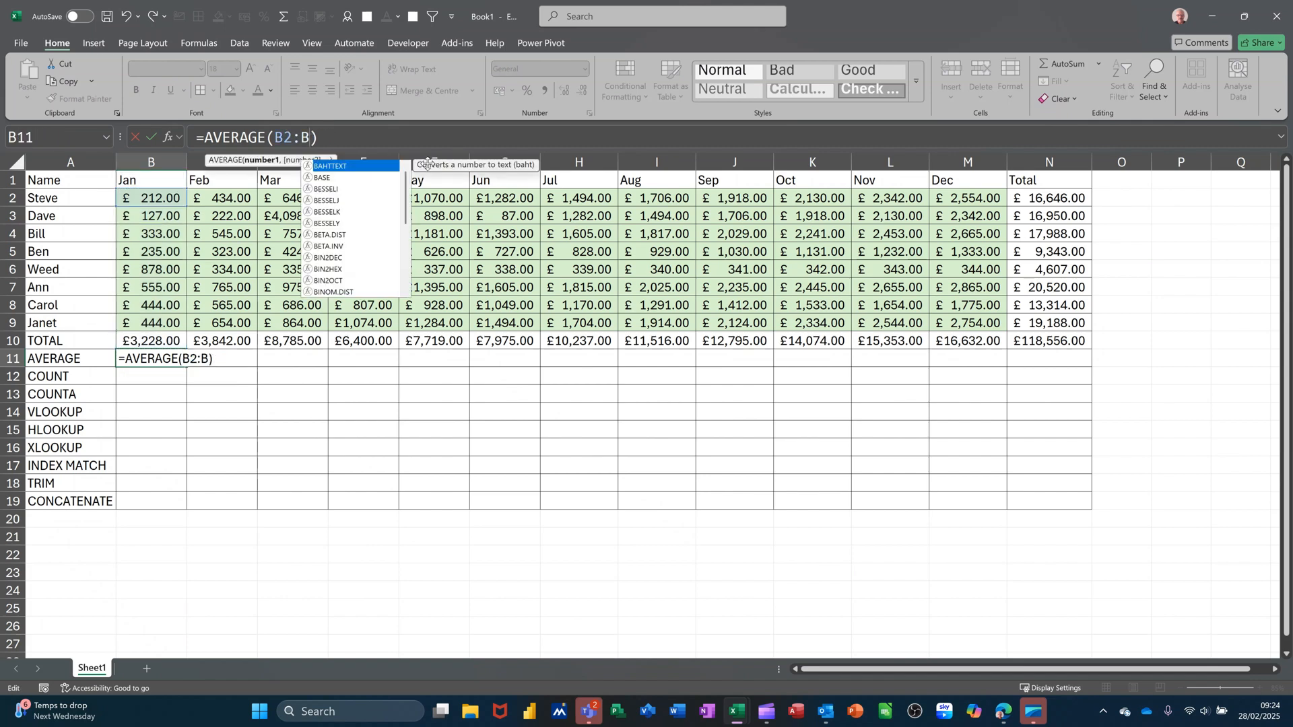
type("9")
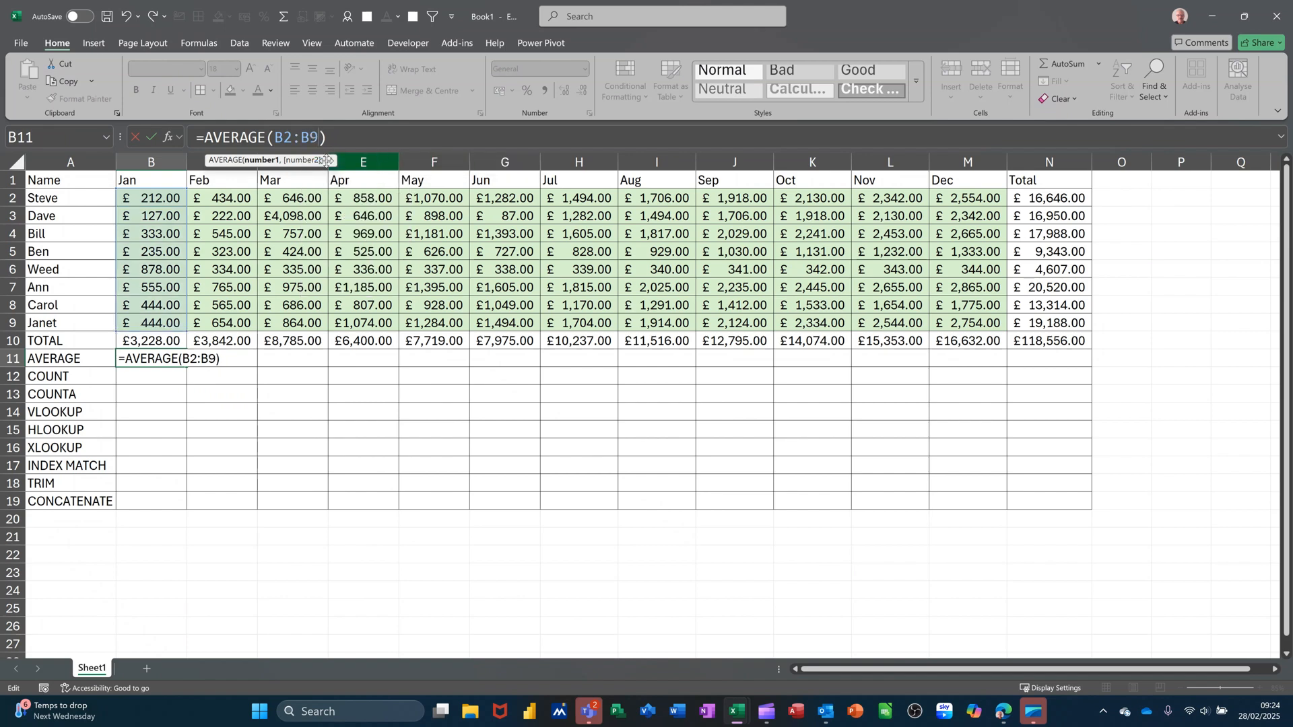
left_click(153, 139)
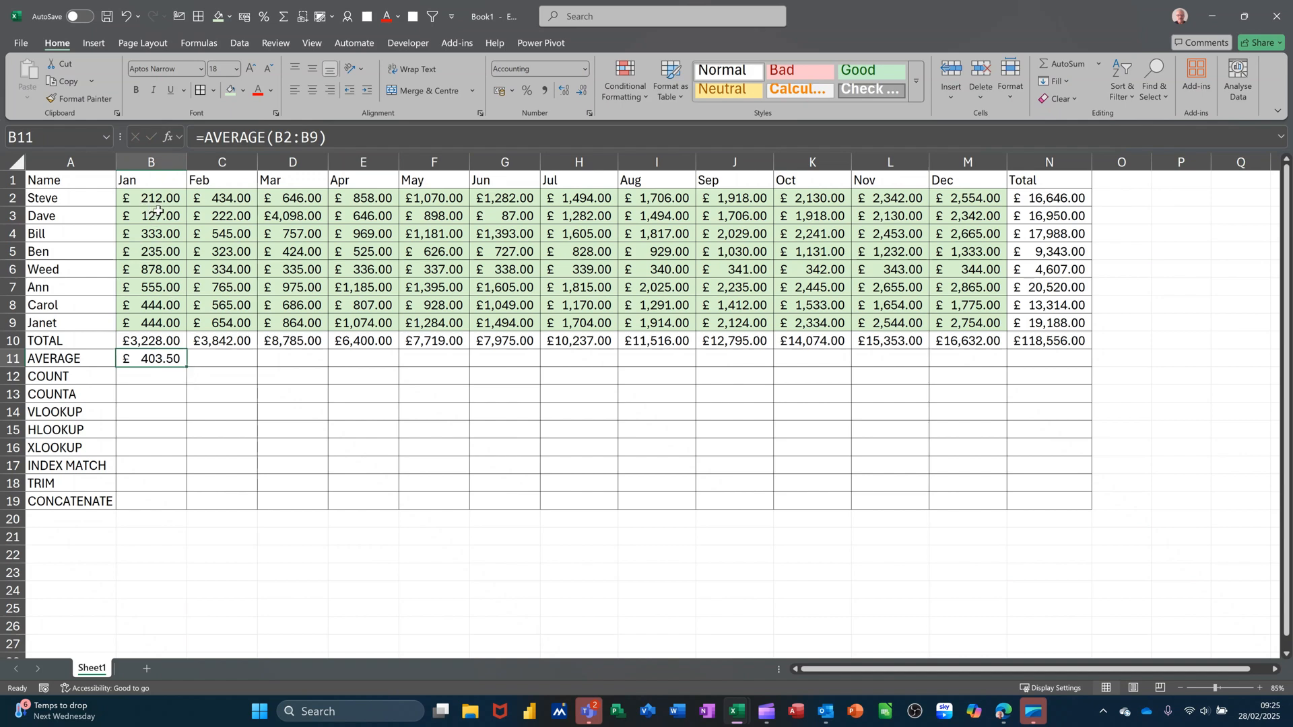
- Check the average of B2:B9 against the selection summary and fill the B11 formula across to N11
left_click_drag(146, 200, 155, 316)
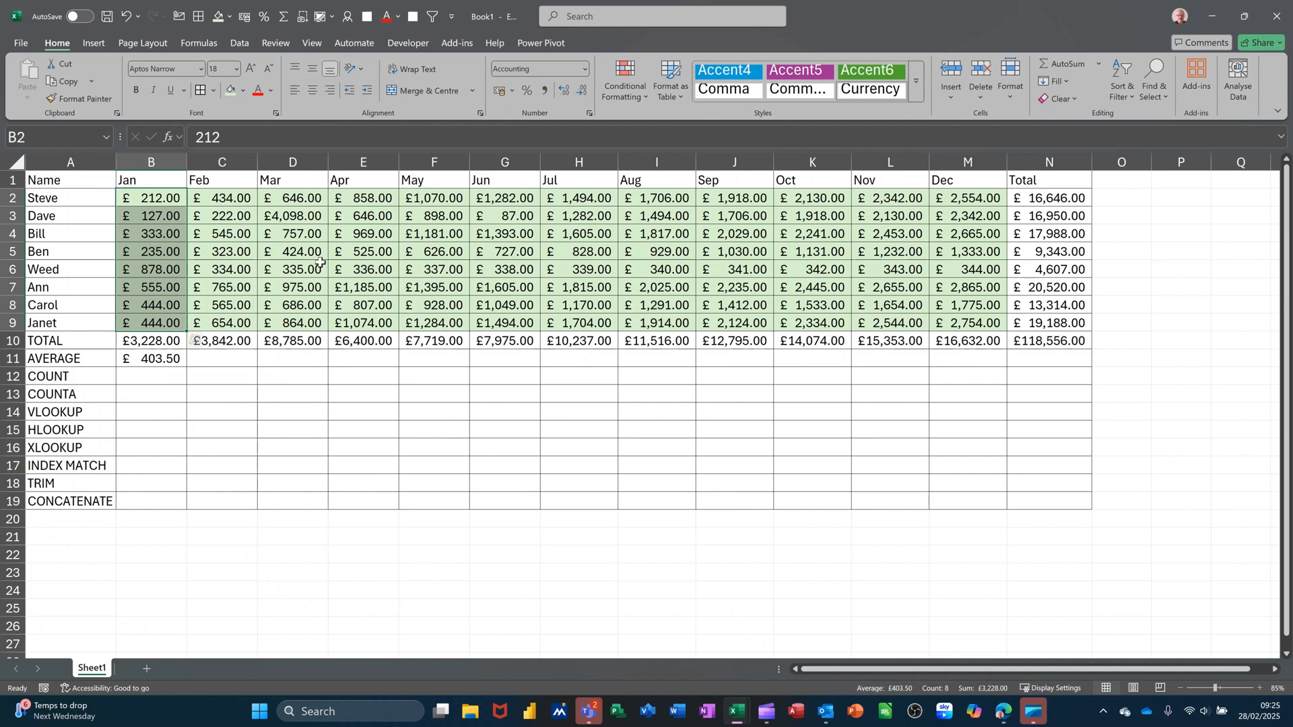
left_click(146, 357)
left_click_drag(186, 367, 1056, 398)
- Insert a COUNT formula for January in B12, correcting its range to B2:B9
left_click(152, 379)
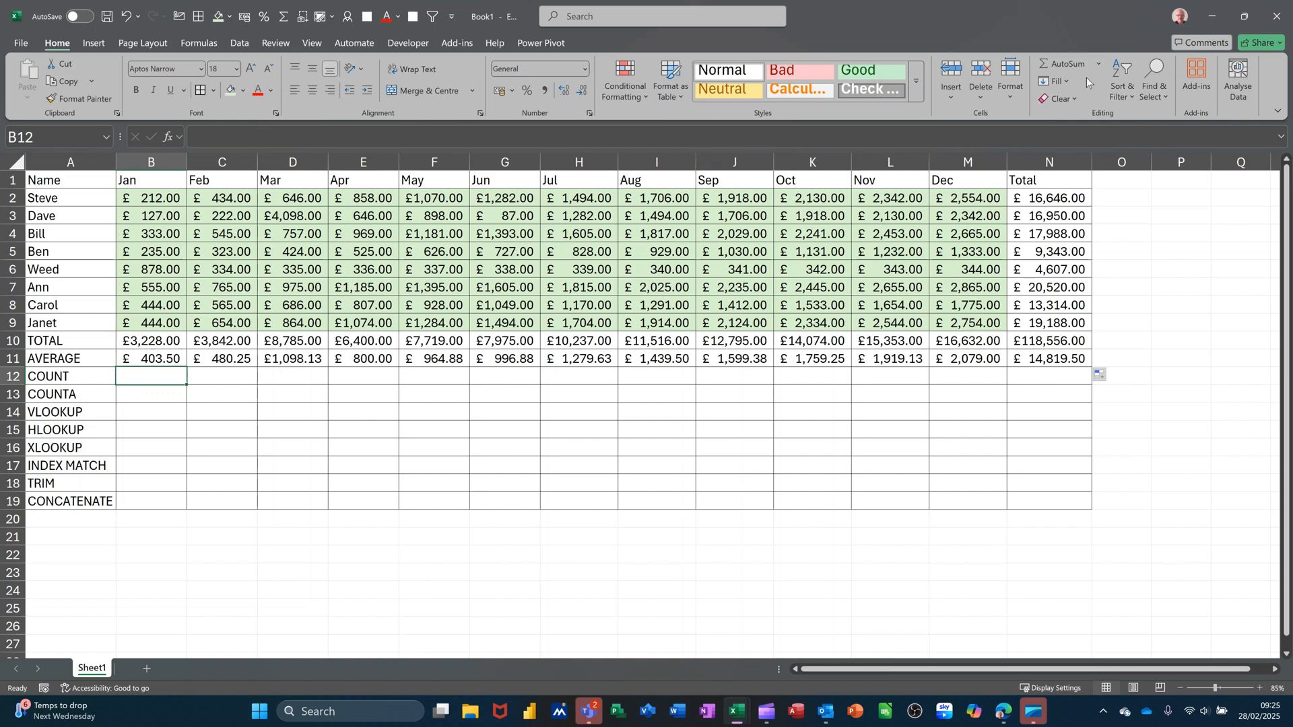
left_click(1098, 65)
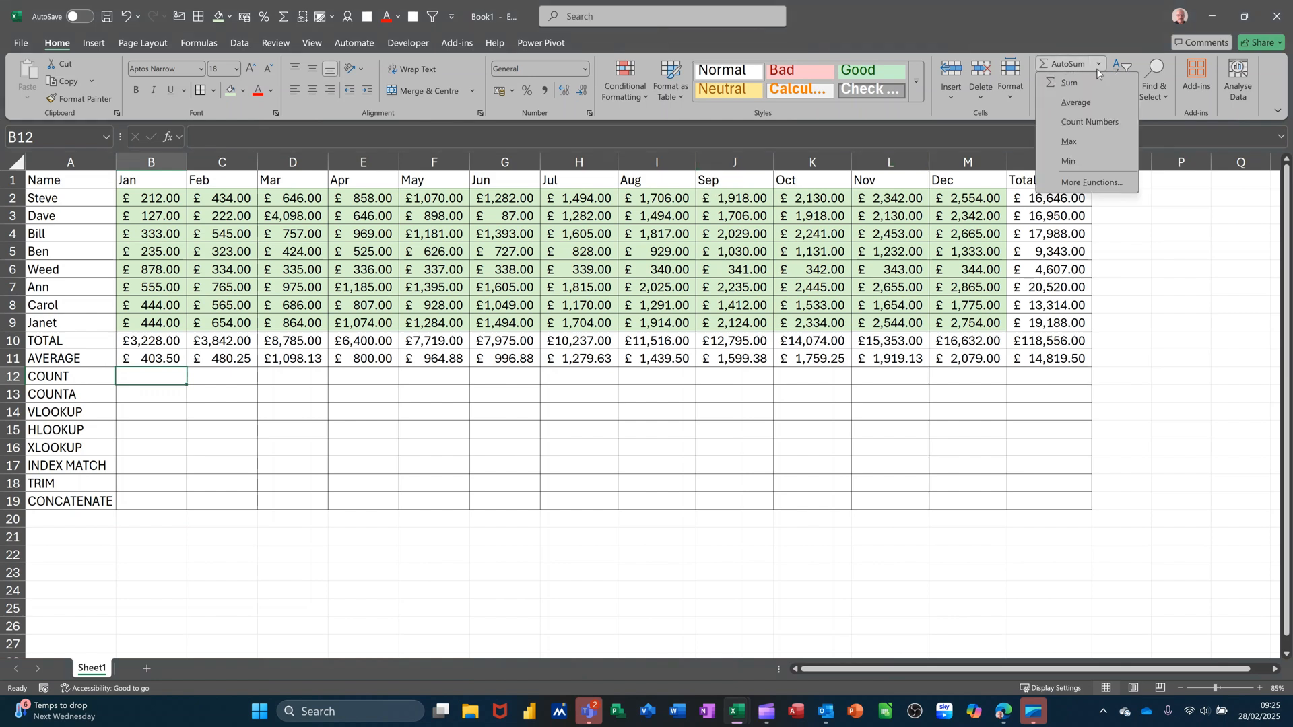
left_click(1079, 122)
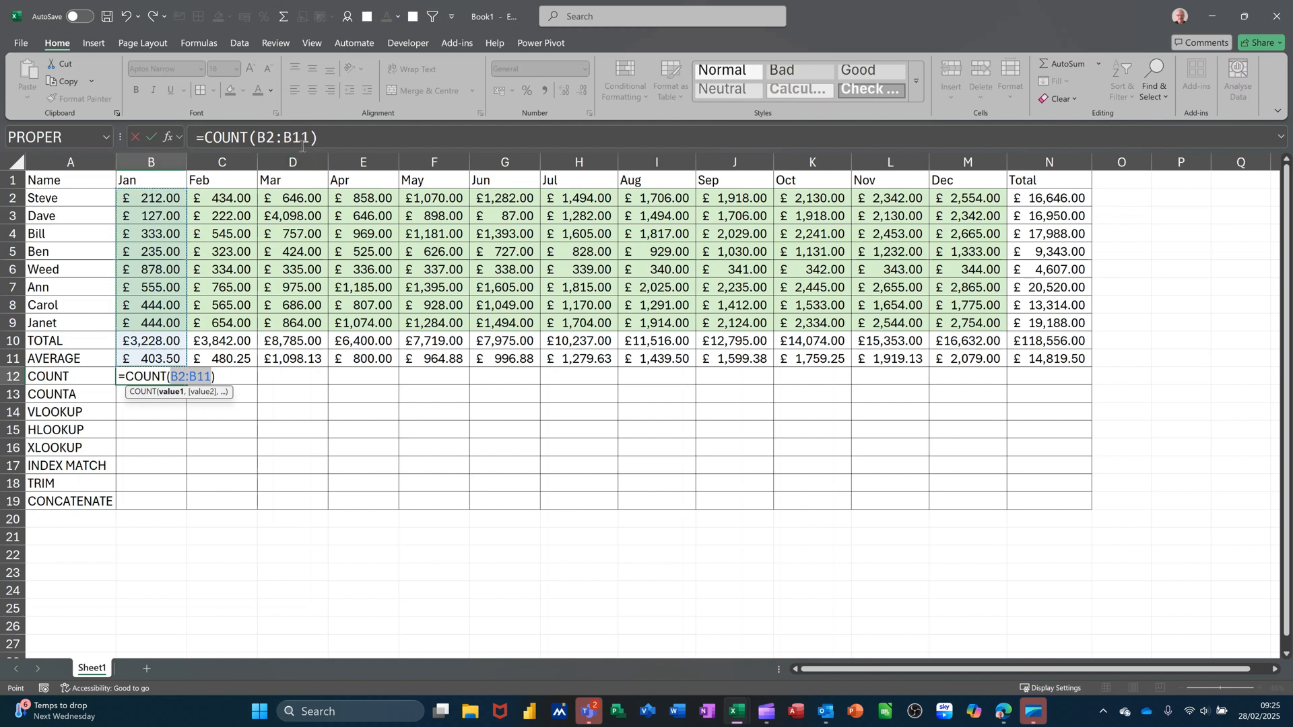
left_click(310, 139)
key("BackSpace")
key("BackSpace")
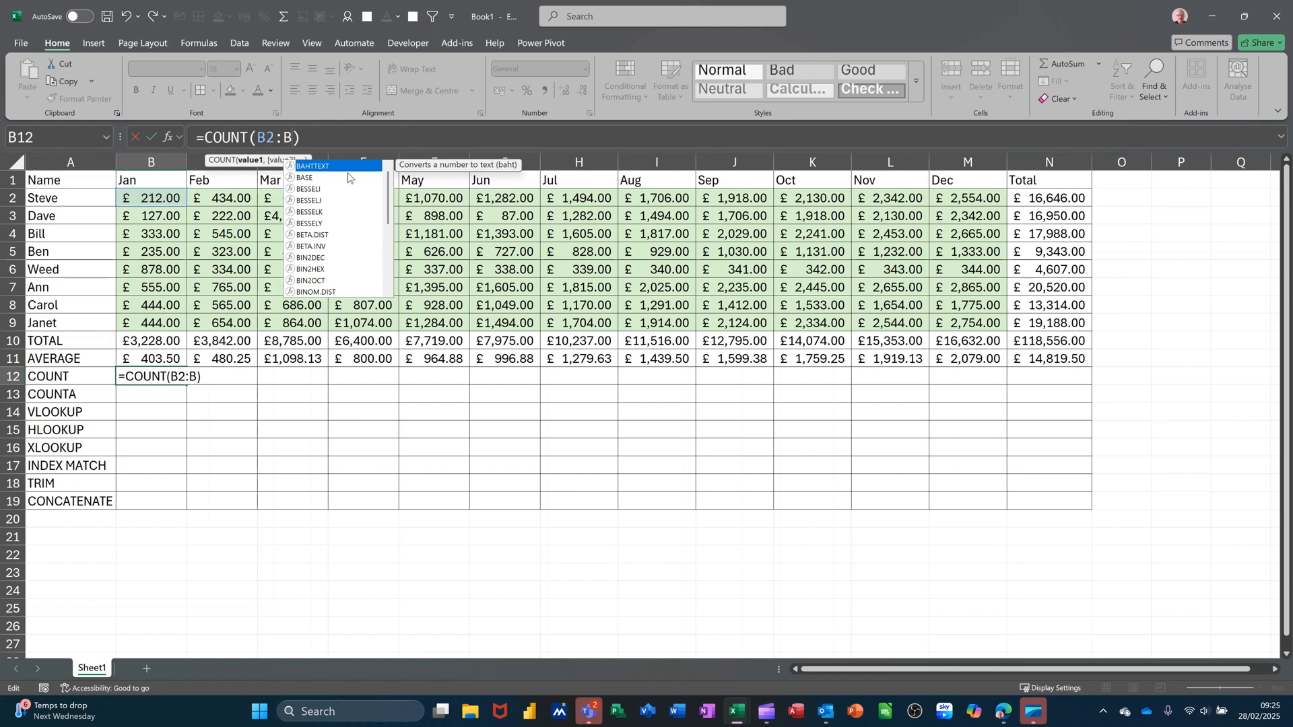
type("9")
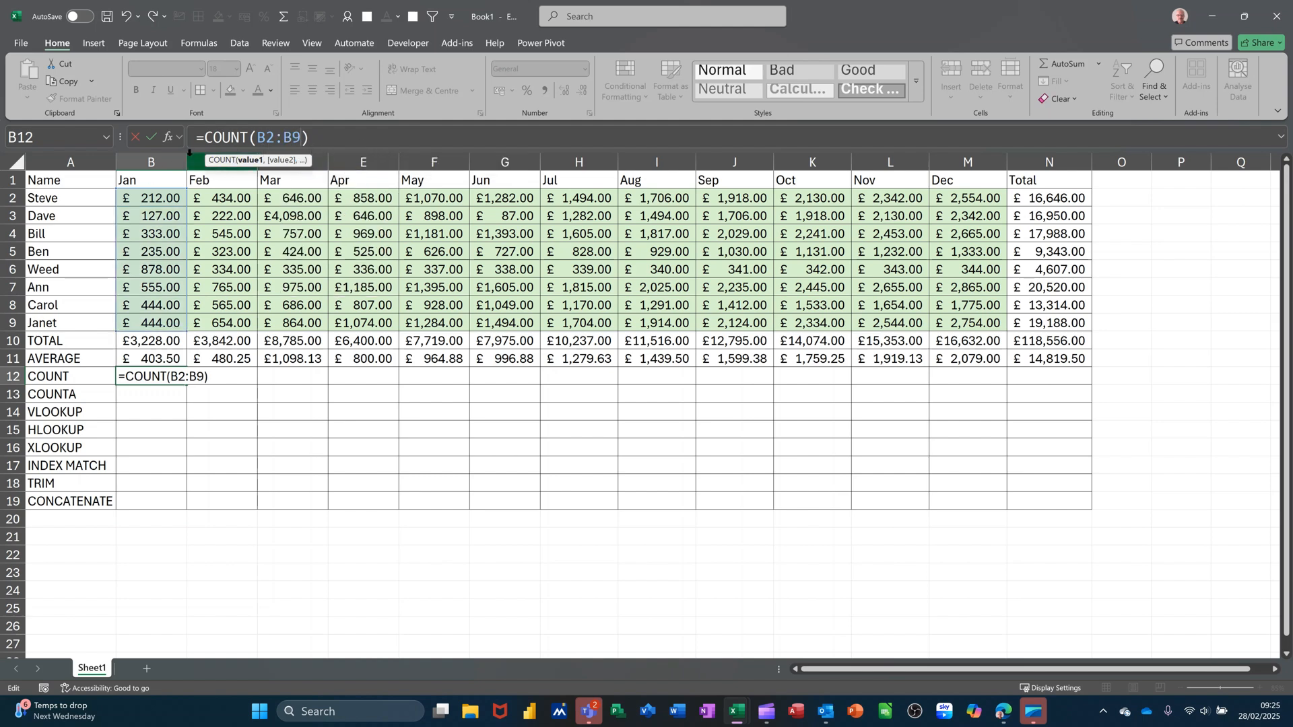
left_click(150, 138)
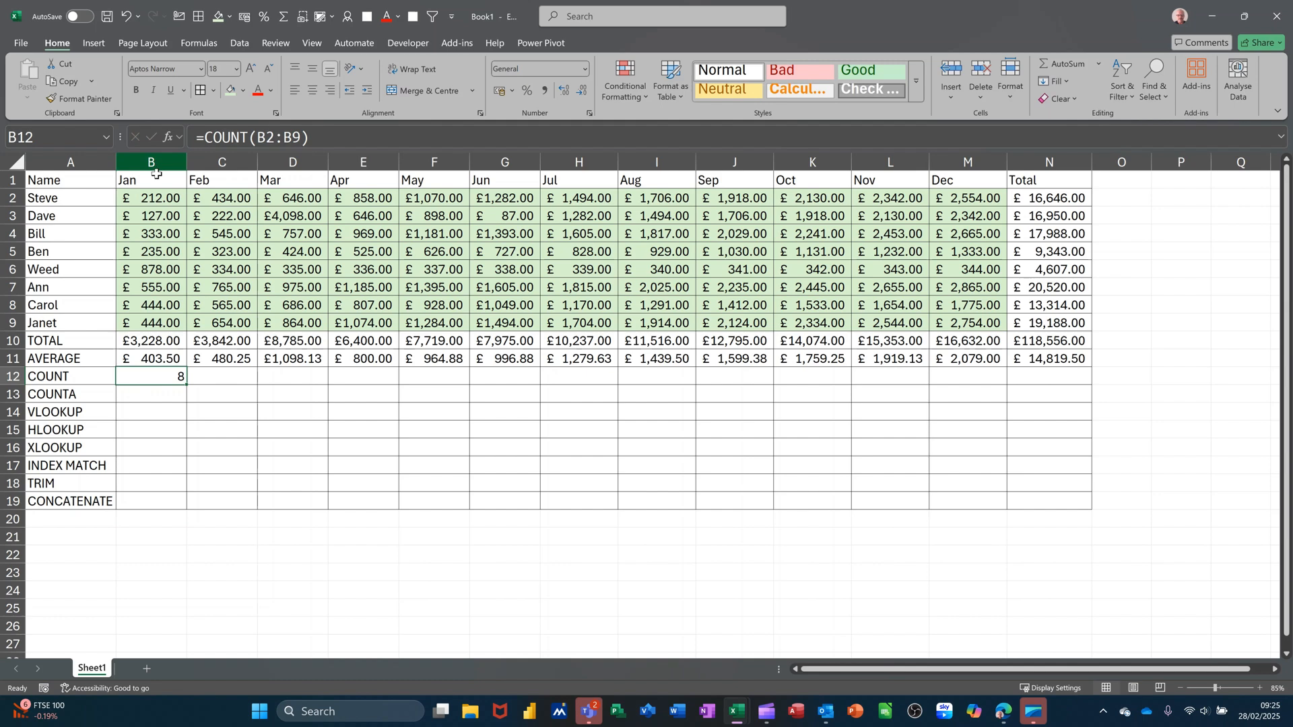
- Check the count of B2:B9 against the selection summary and fill the B12 formula across to N12
left_click_drag(152, 198, 157, 314)
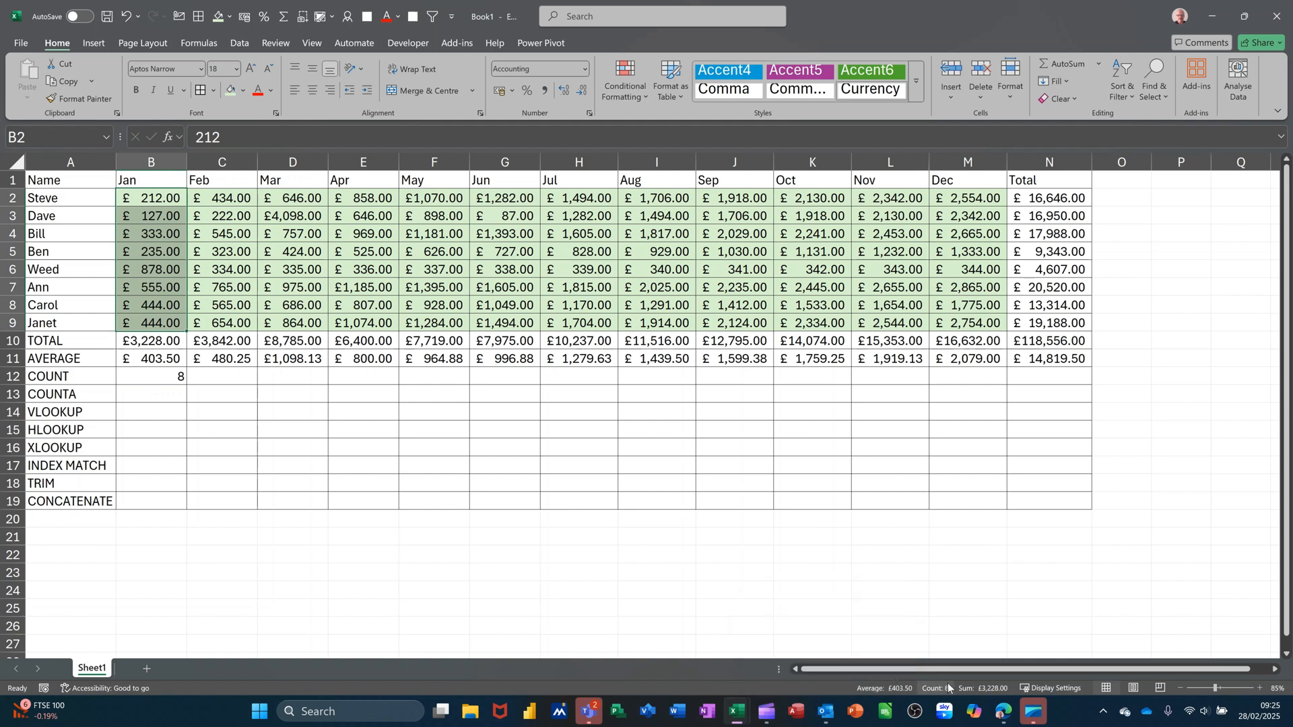
left_click(151, 377)
left_click_drag(186, 386, 1054, 389)
- Enter a COUNTA formula for January in B13 that counts the range B2:B9
key("Down")
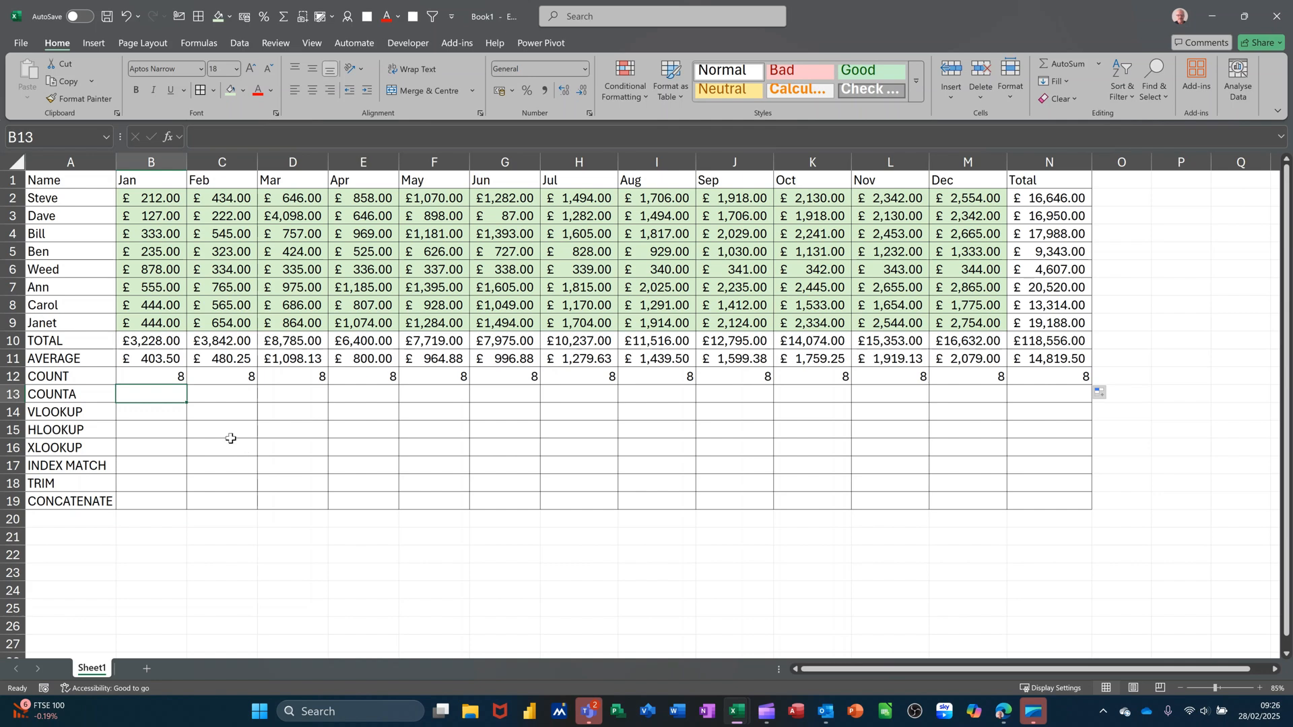
type("=")
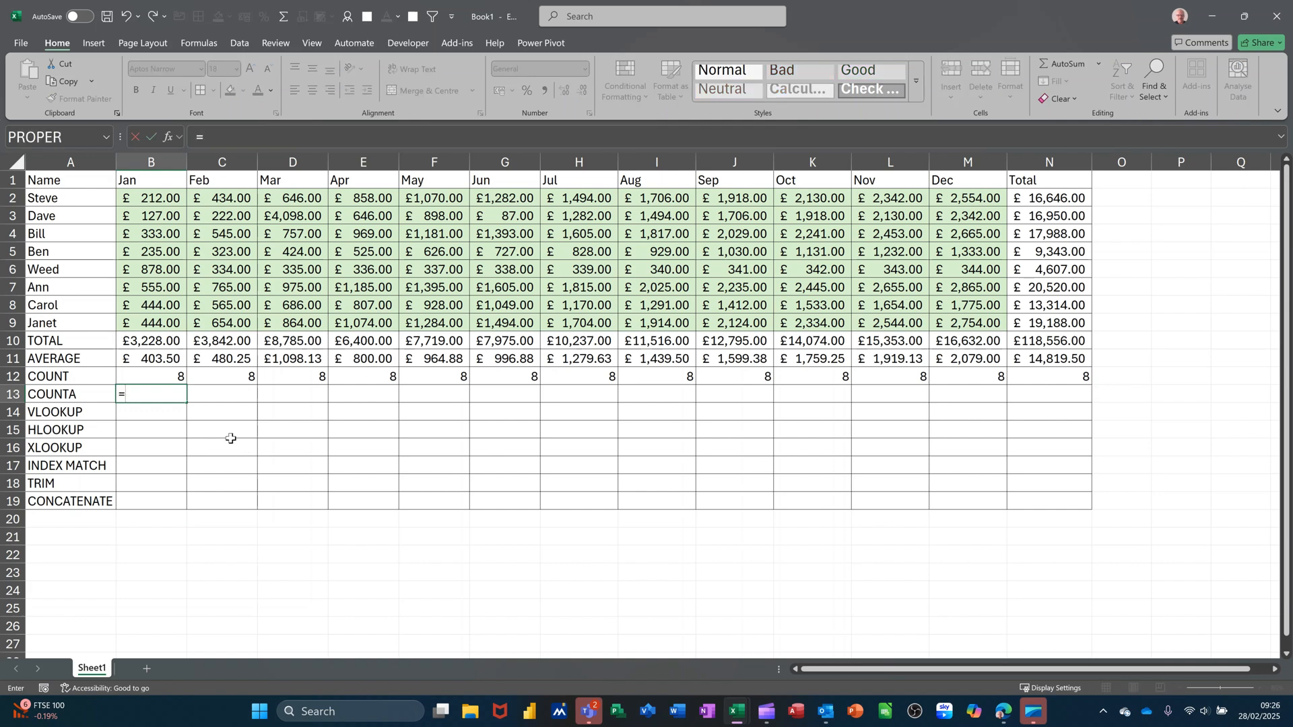
type("COUNT")
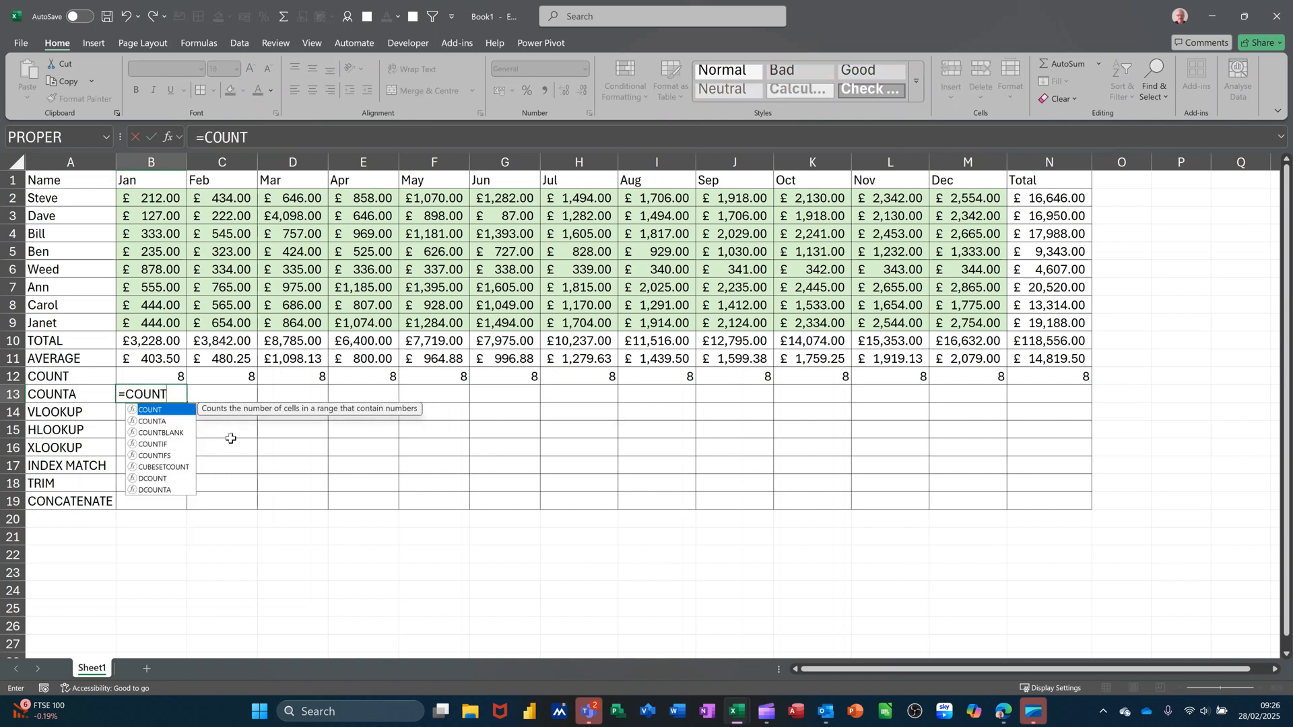
type("A(")
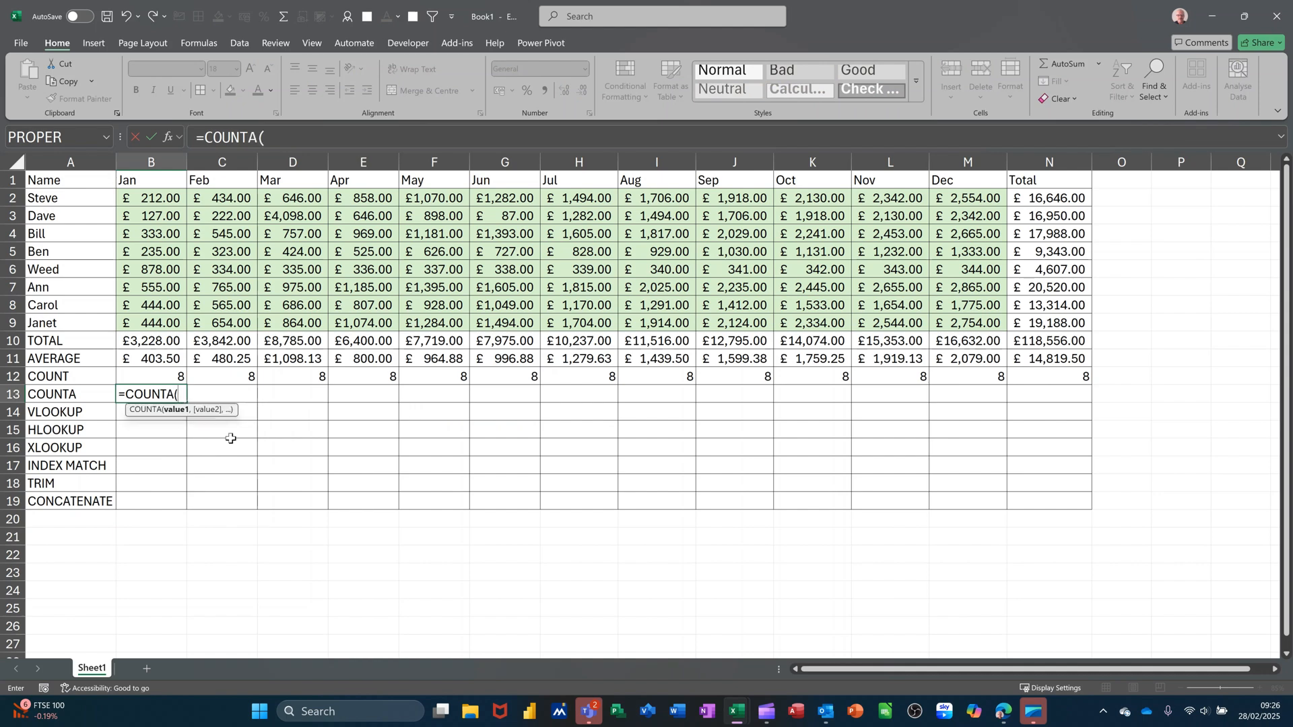
left_click_drag(154, 195, 148, 323)
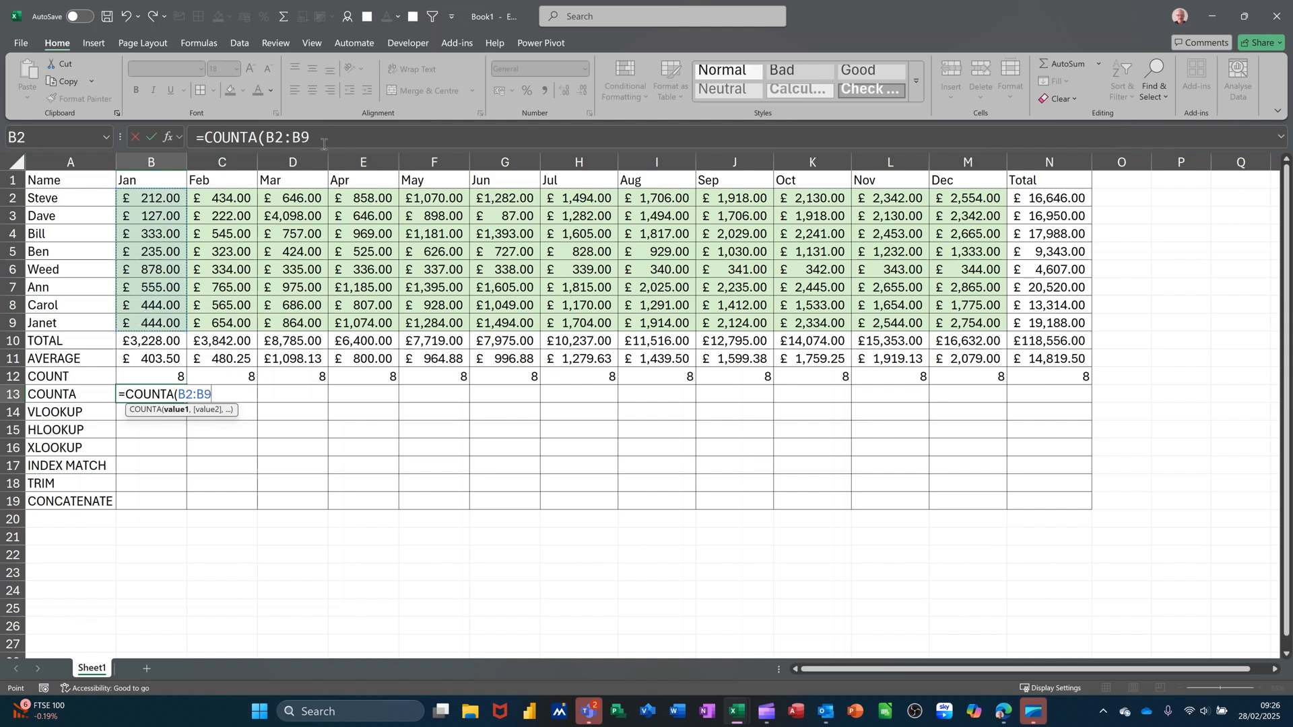
left_click(154, 139)
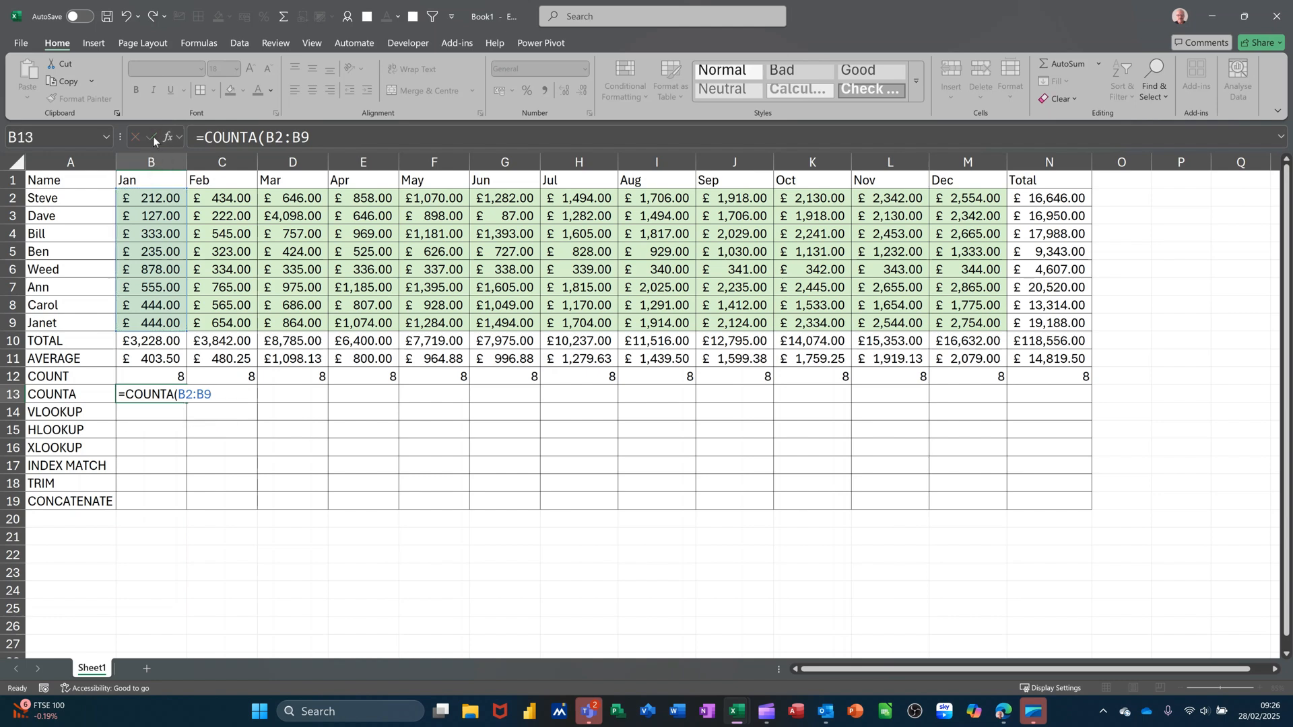
- Test COUNT against COUNTA by replacing B2 with WS and B5 with S, and undo both entries
left_click(143, 199)
type("WS")
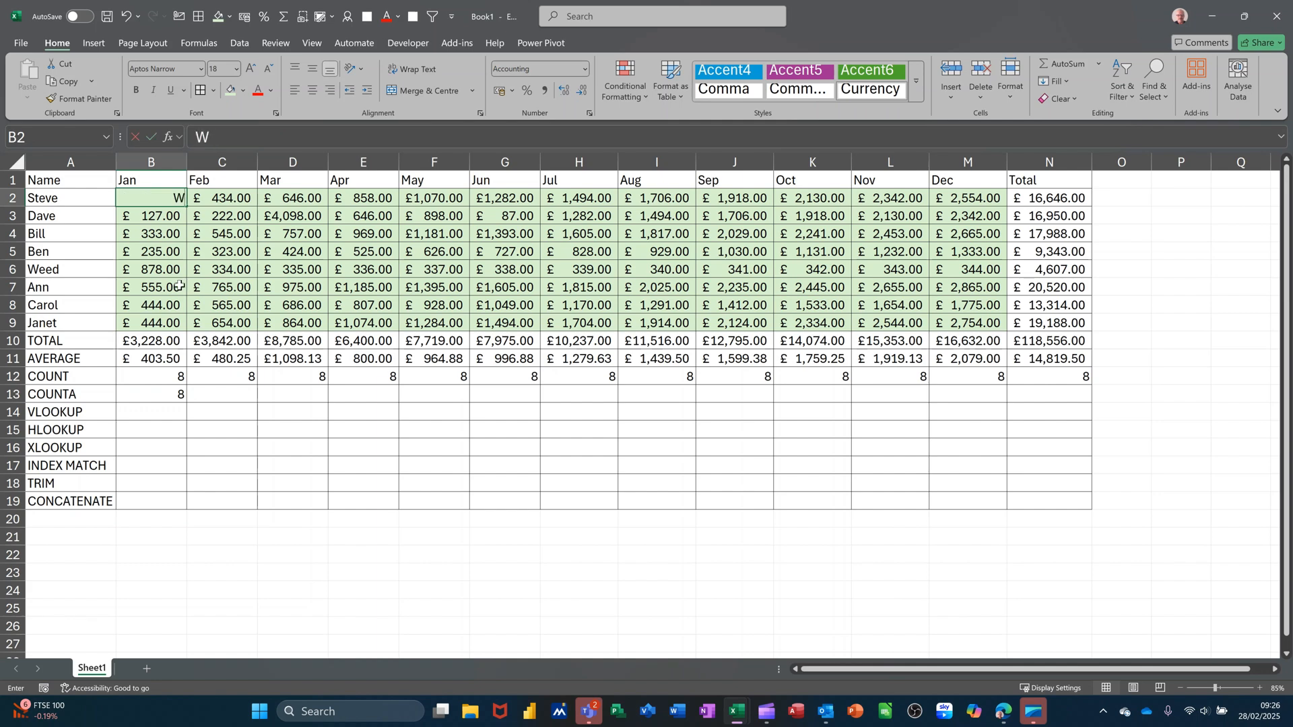
left_click(168, 255)
type("S")
left_click(169, 285)
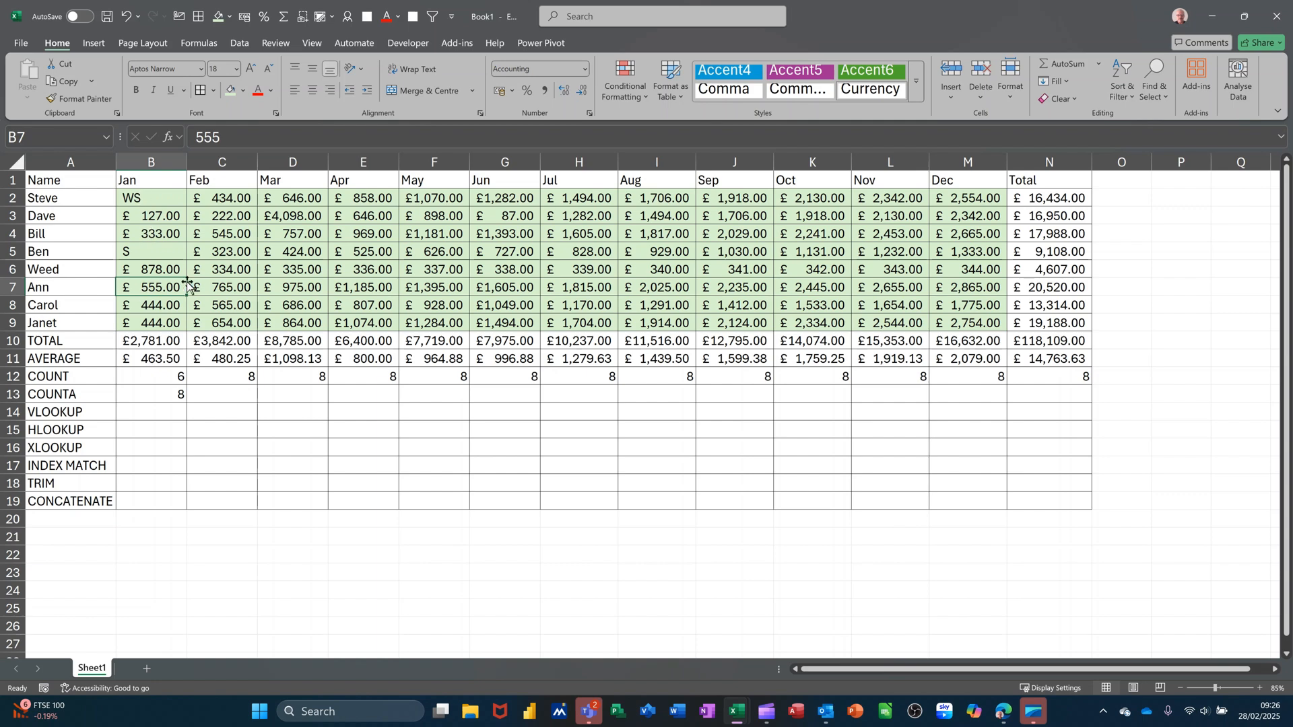
key("ctrl+z")
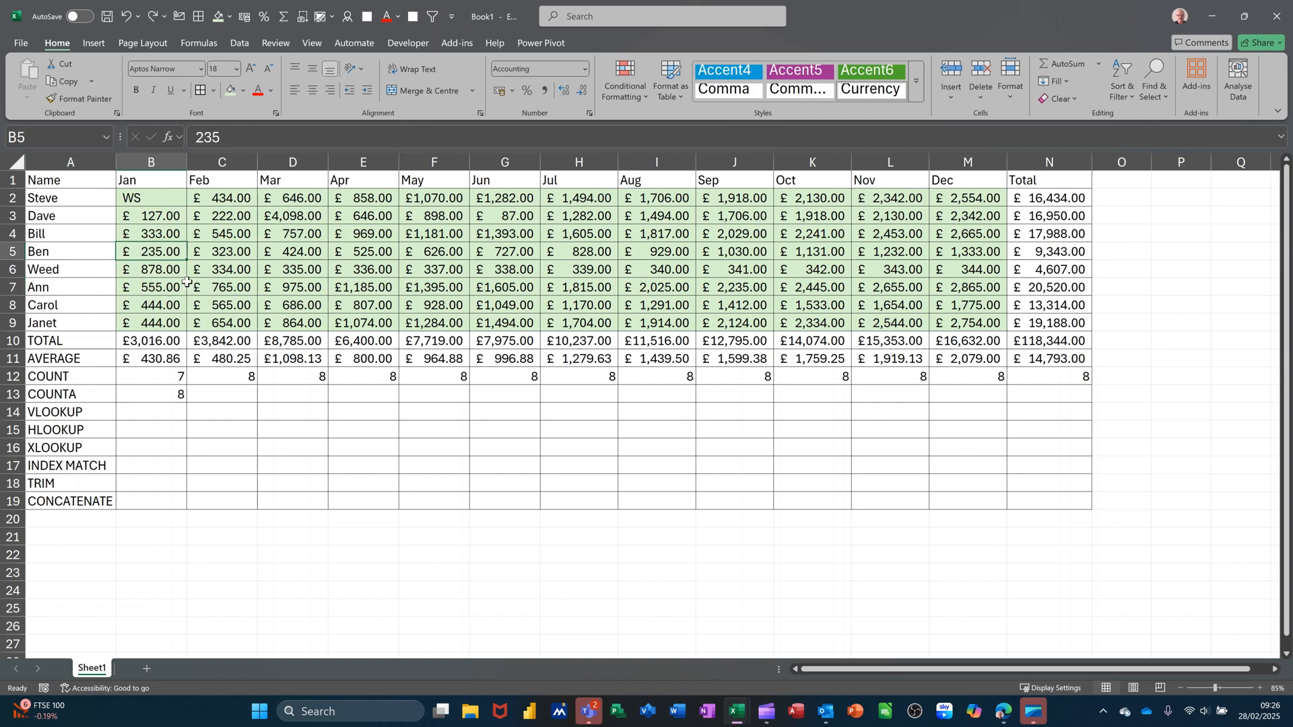
key("ctrl+z")
left_click(173, 255)
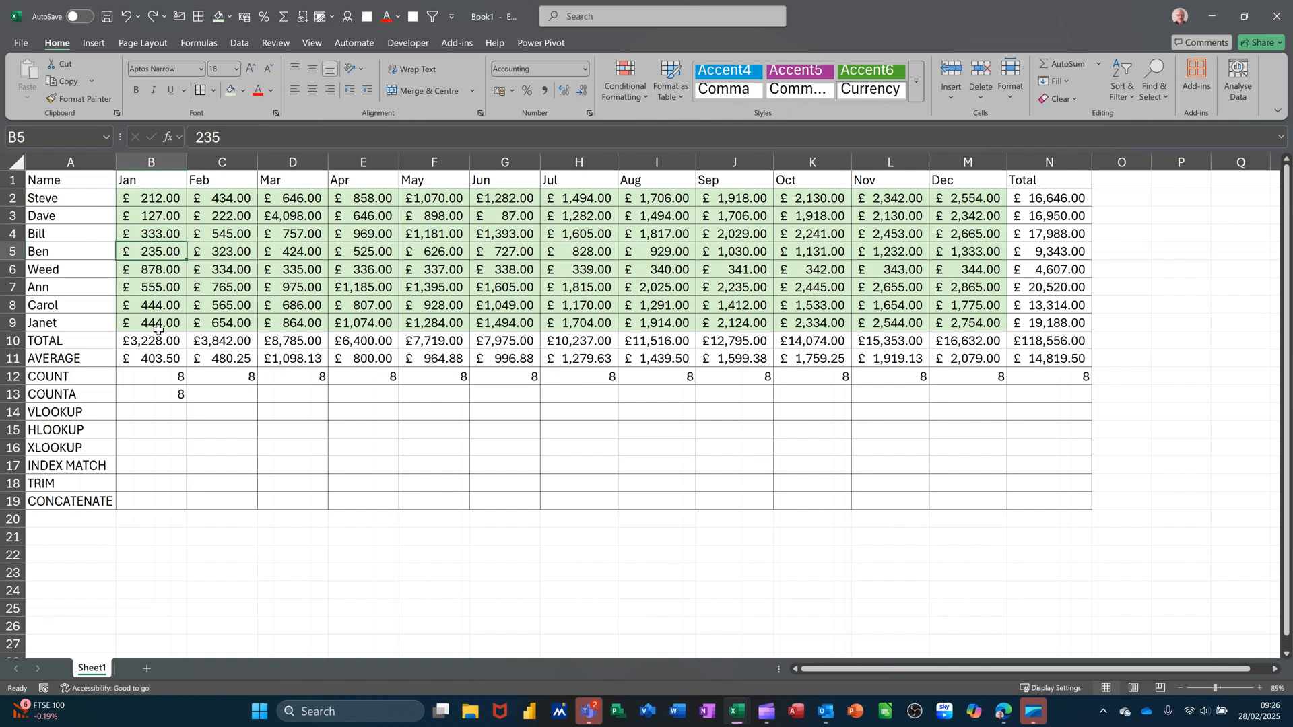
- Shade cell B21 below the table with the same light green fill as the monthly figures
left_click(148, 411)
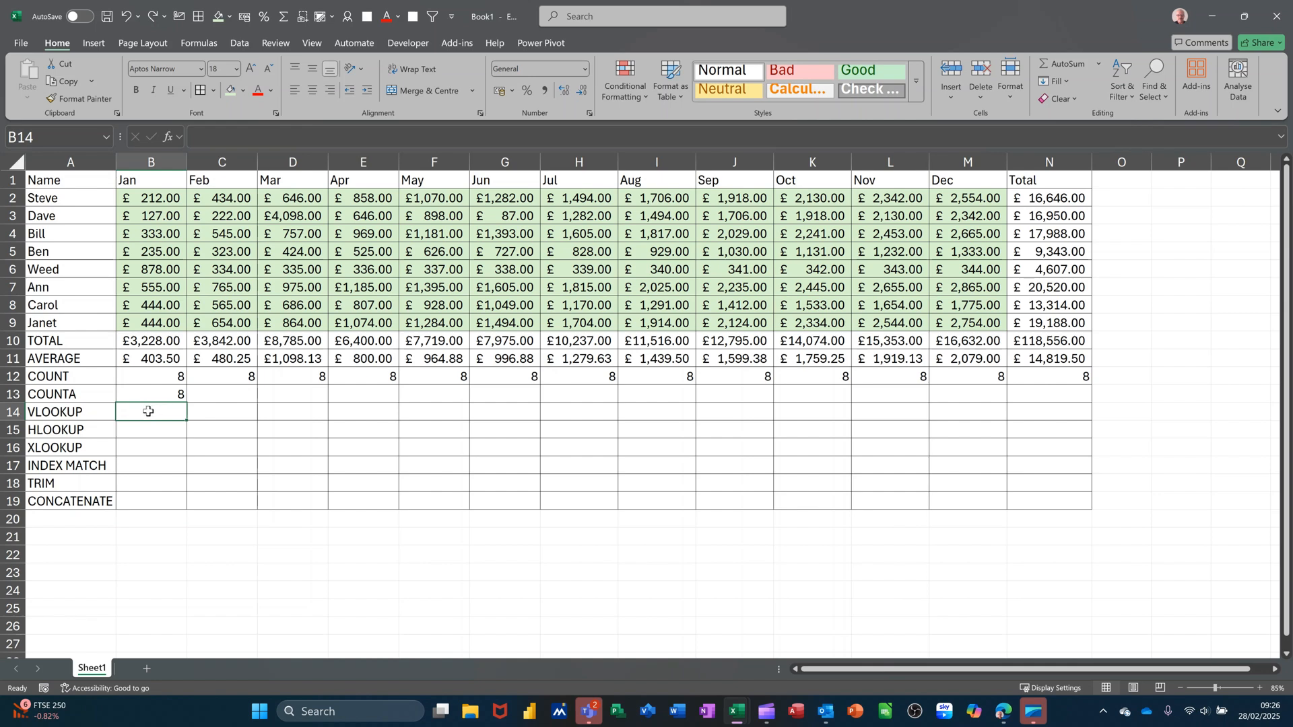
left_click(137, 537)
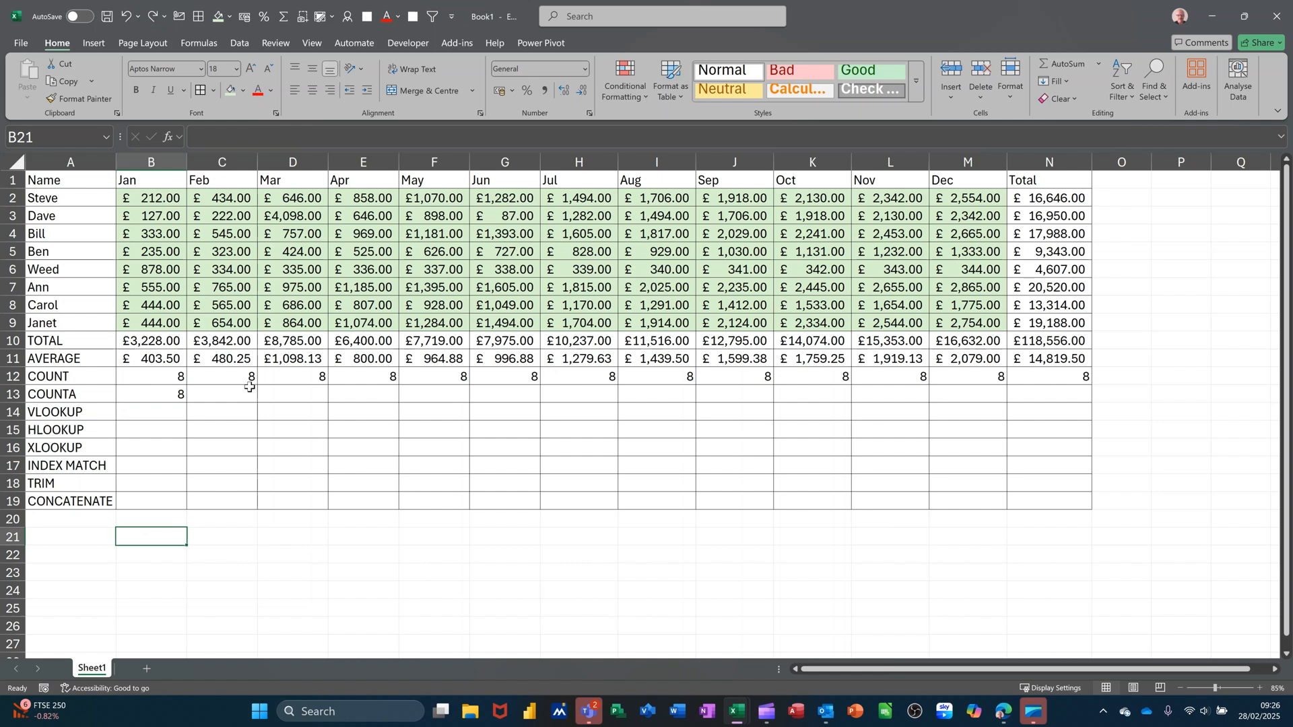
left_click(232, 92)
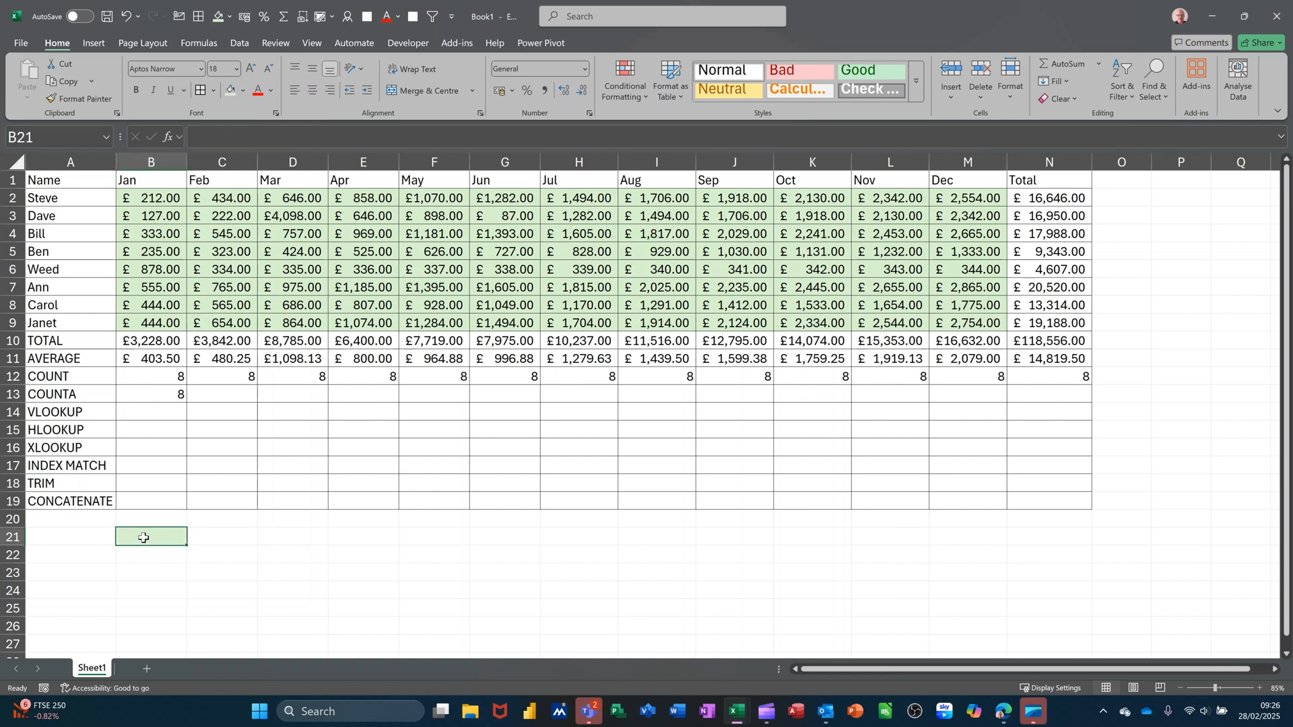
- Add List data validation to B21 with source =$A$2:$A$9 and choose the first name from its list
left_click(240, 43)
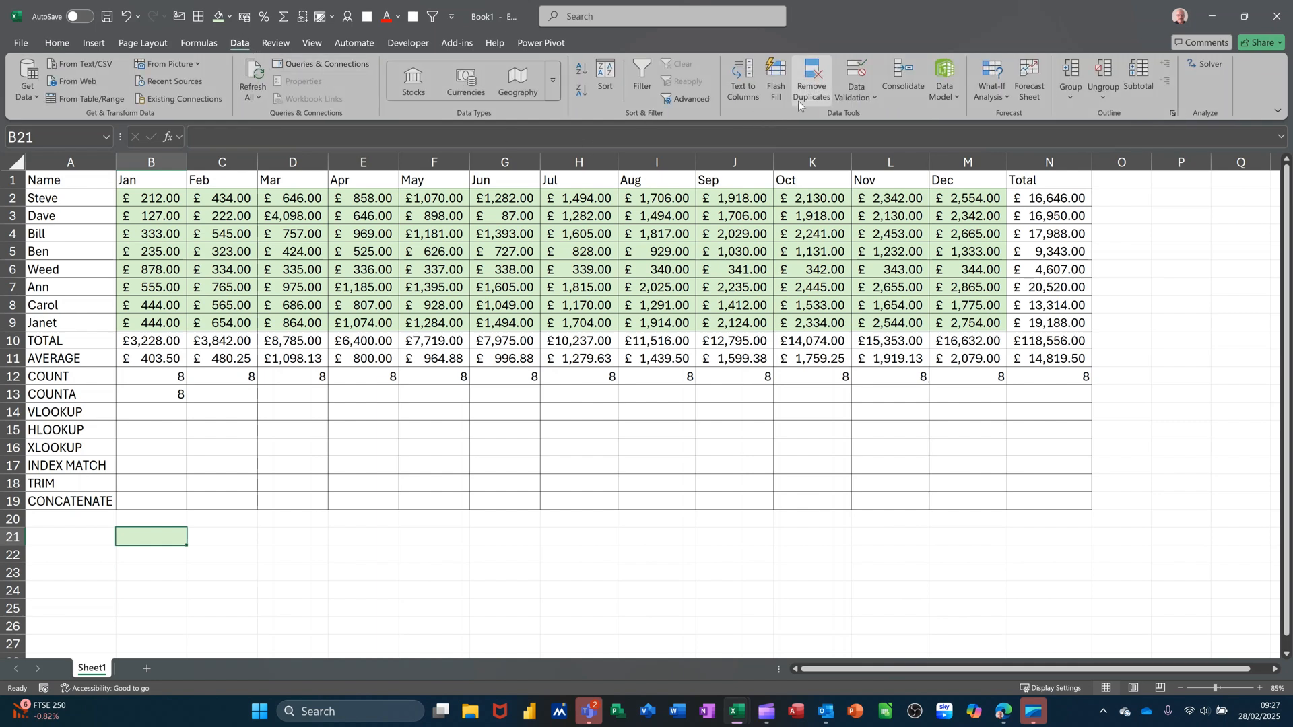
left_click(856, 76)
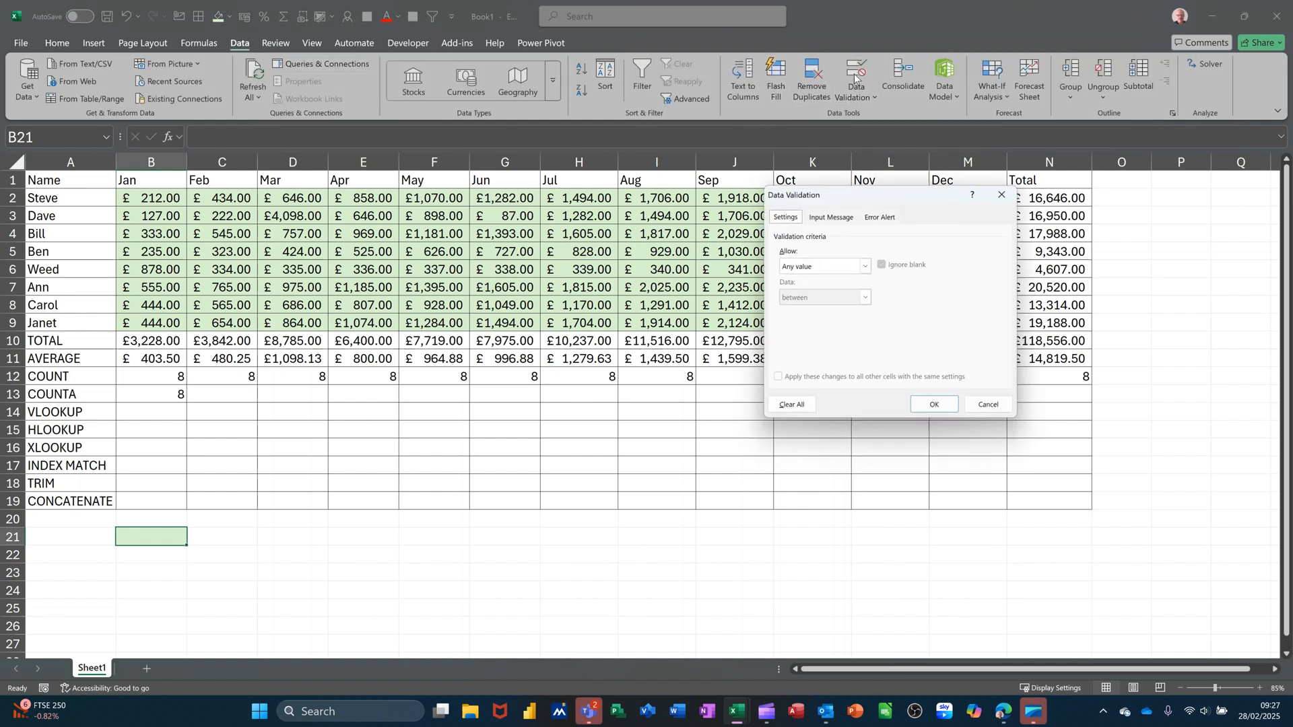
left_click(866, 265)
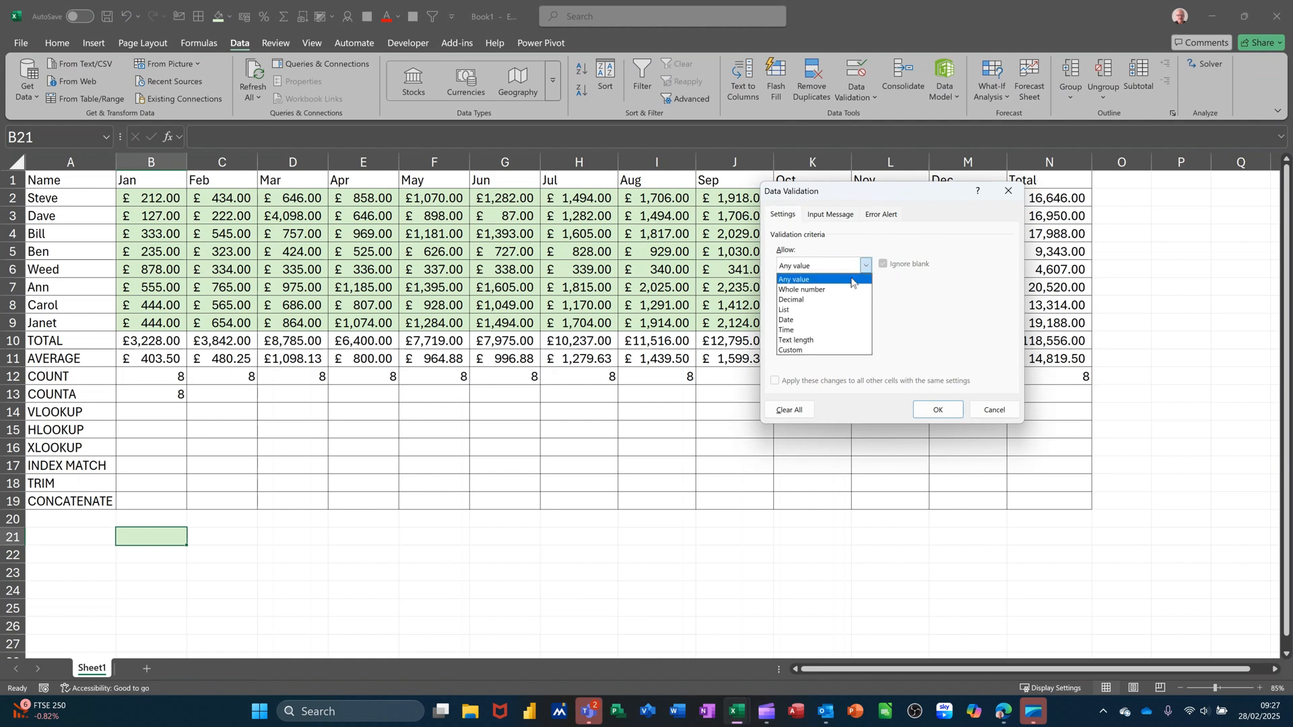
left_click(831, 310)
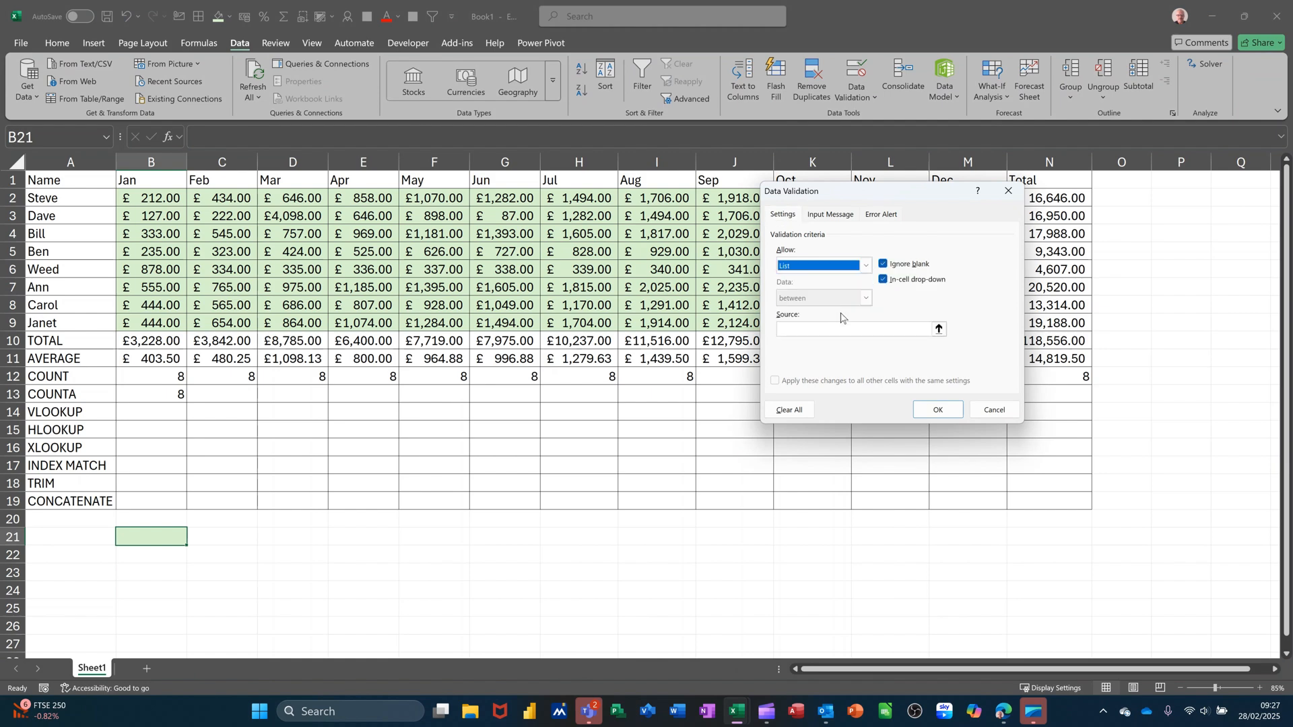
left_click(876, 328)
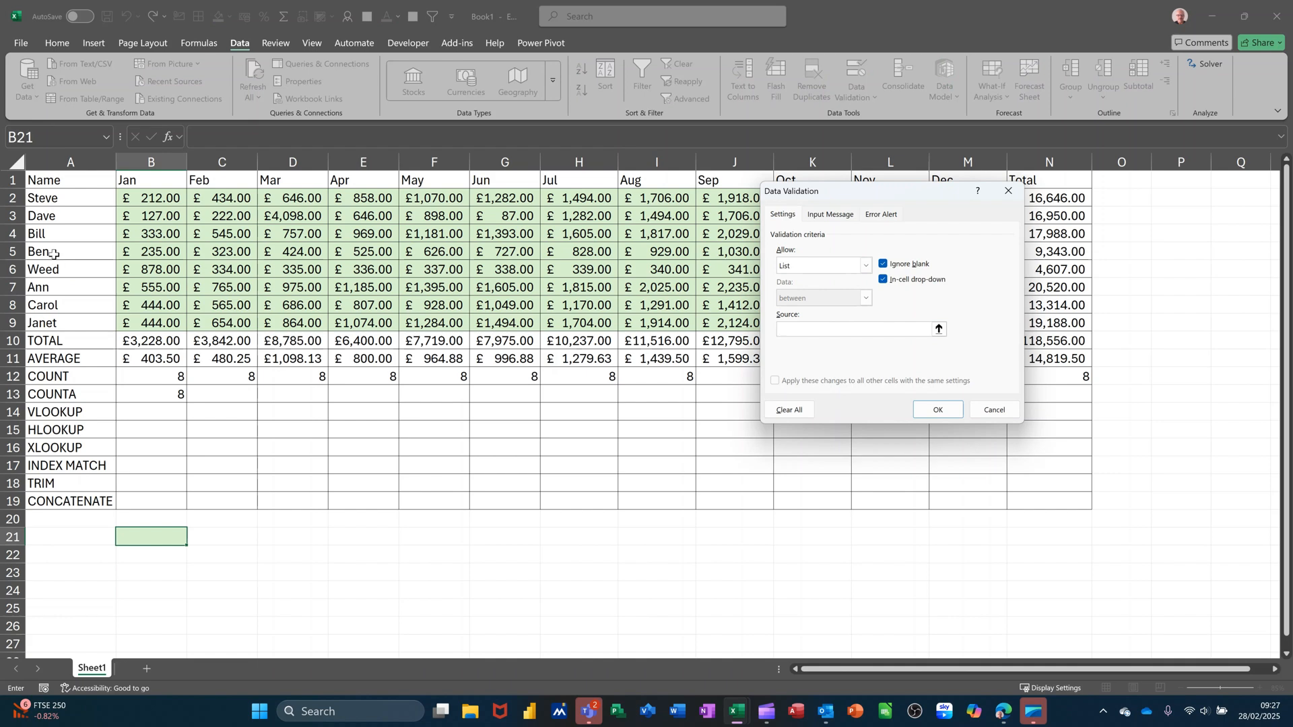
left_click_drag(58, 199, 61, 316)
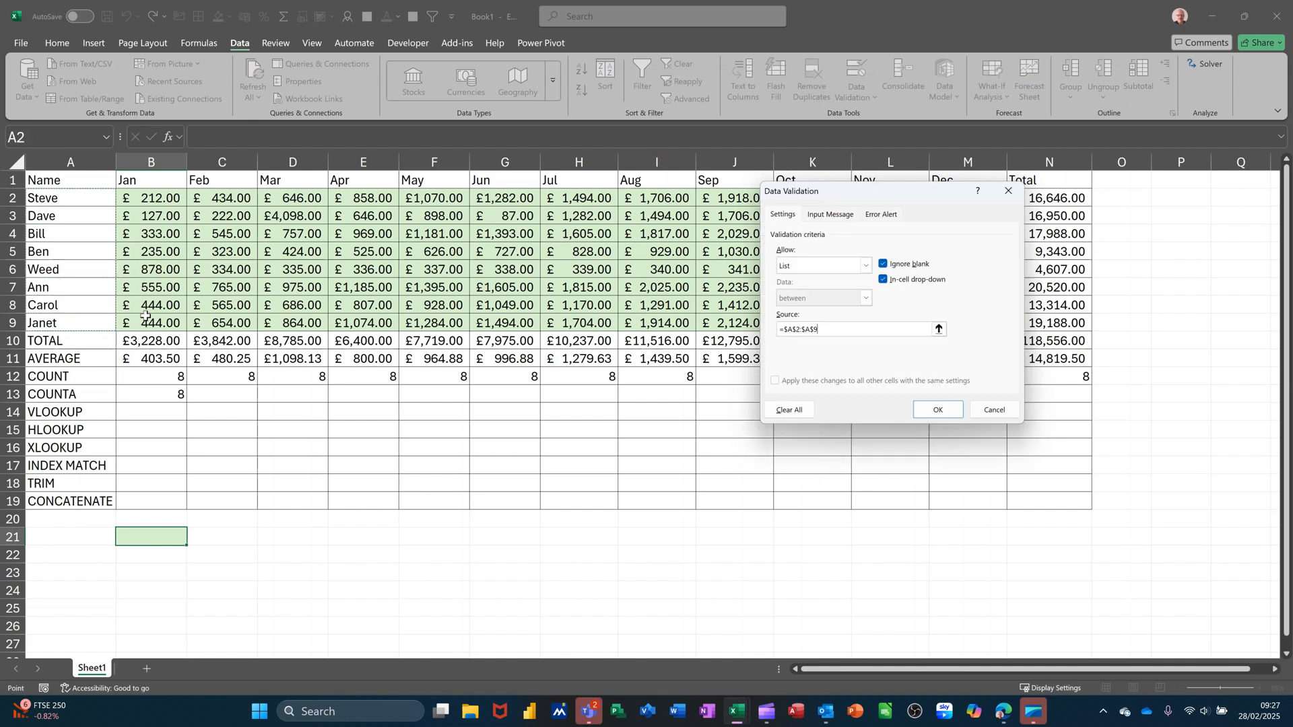
left_click(939, 414)
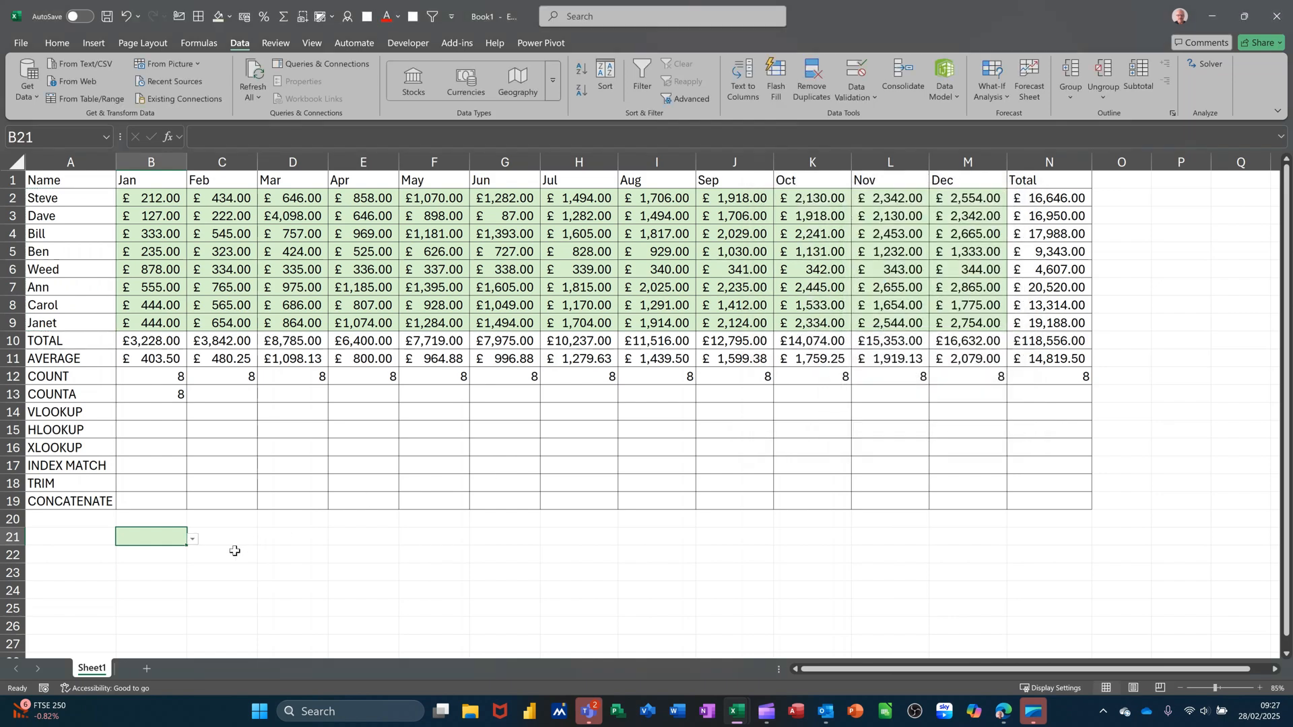
left_click(195, 541)
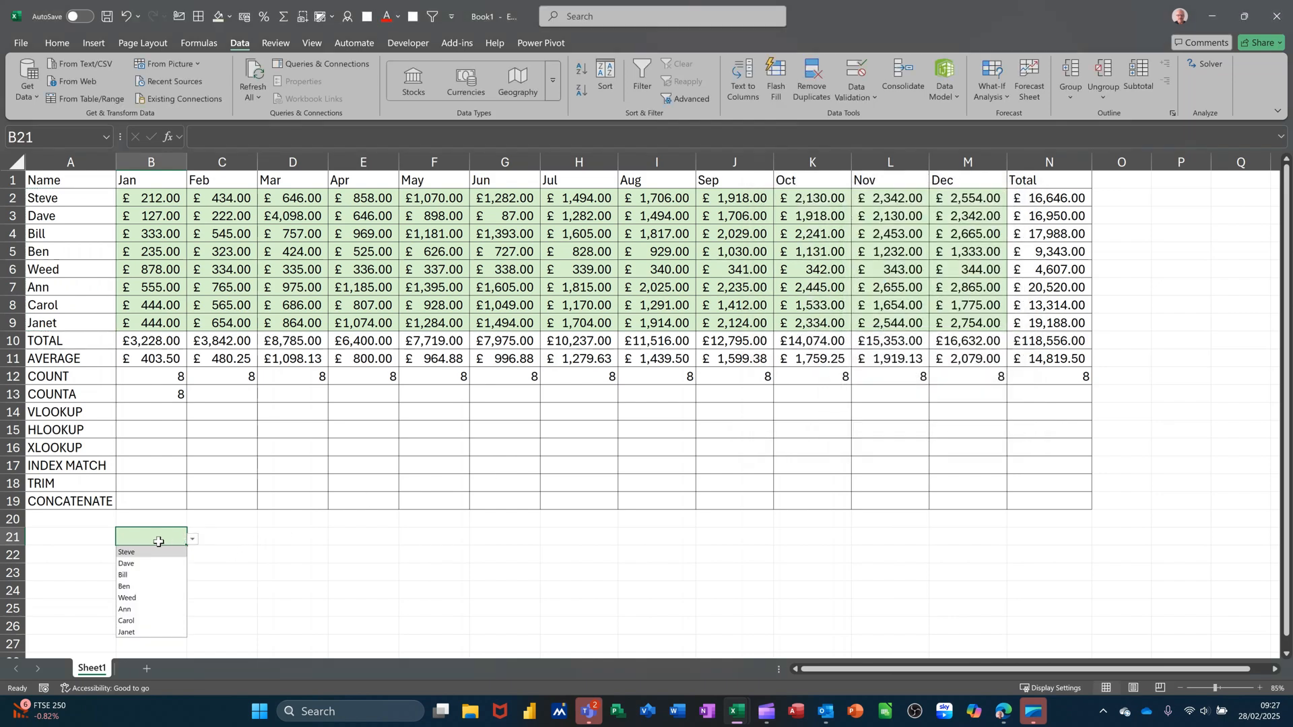
left_click(141, 553)
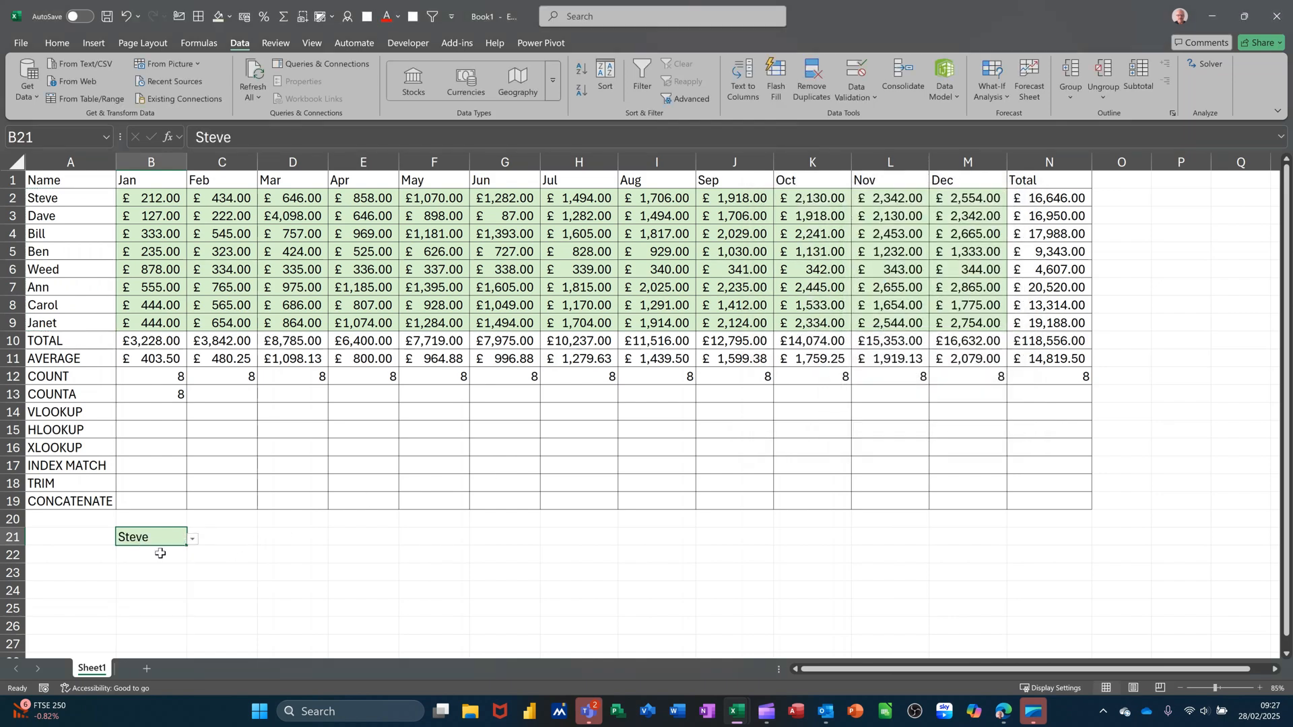
- Enter =VLOOKUP(B21,A2:M9,2,0) in C21 and apply the accounting number format to the cell
left_click(232, 540)
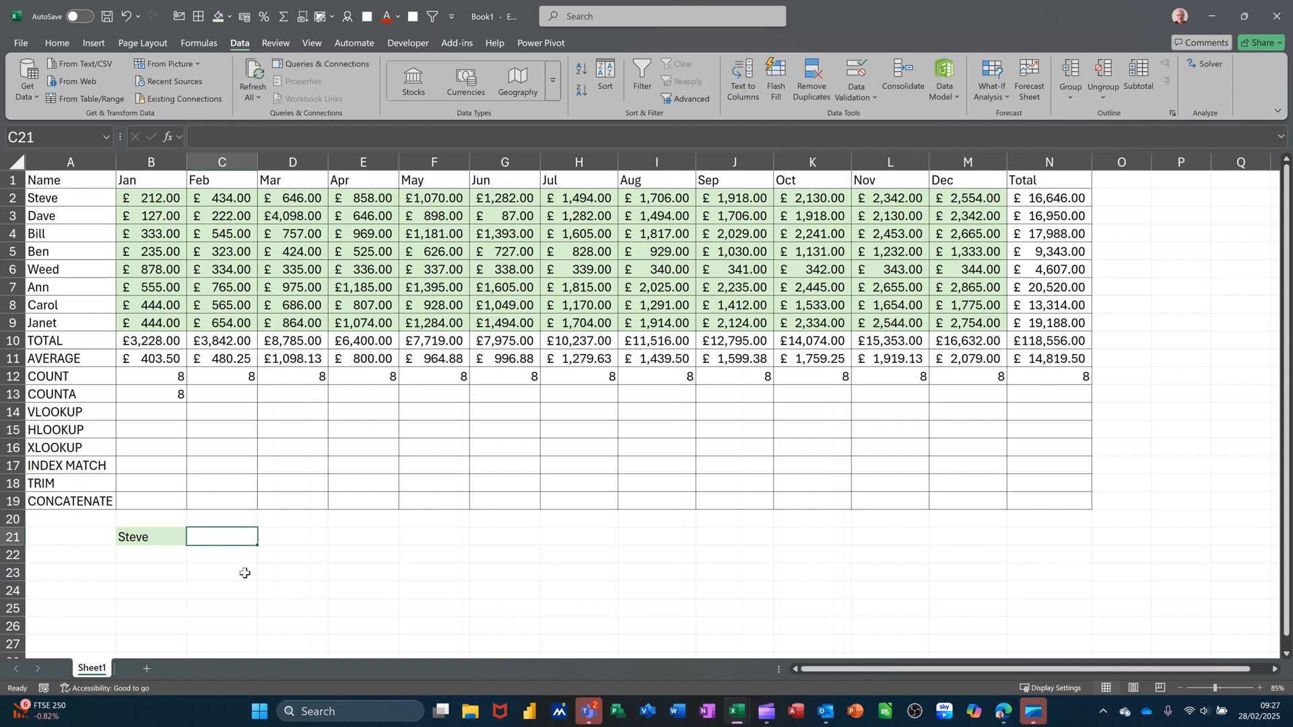
type("=VL")
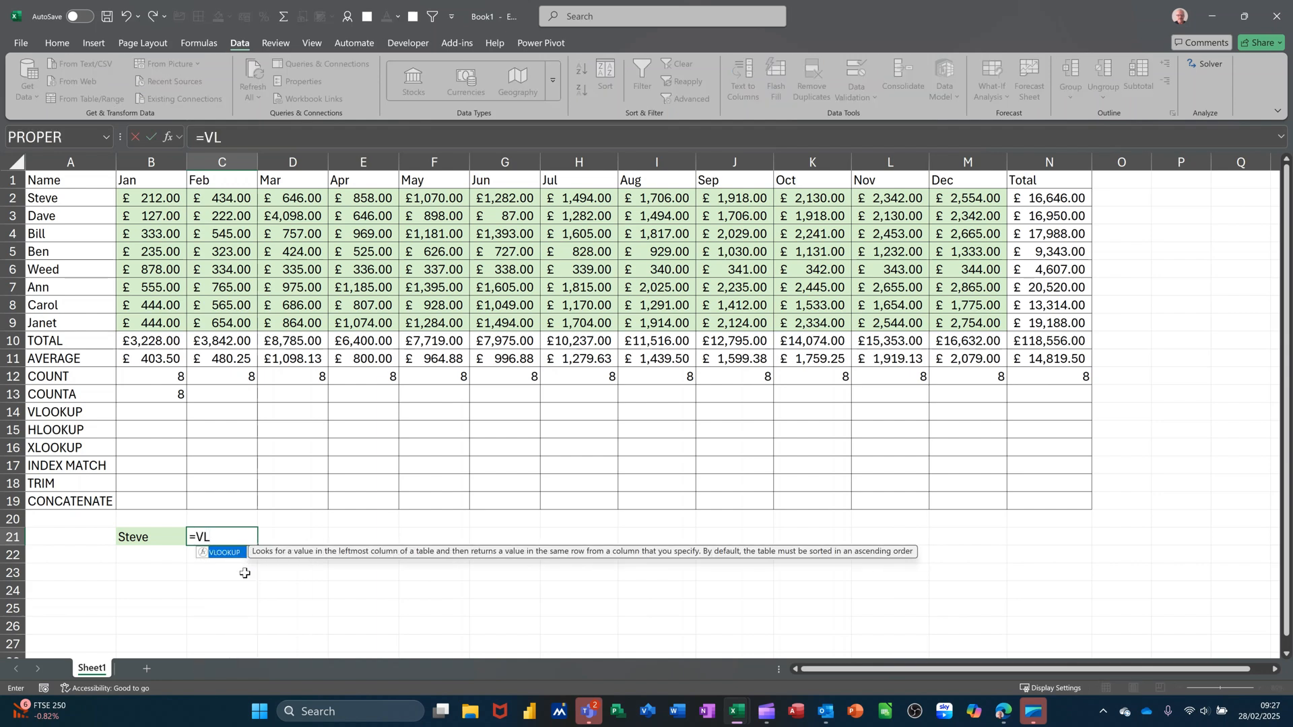
key("Tab")
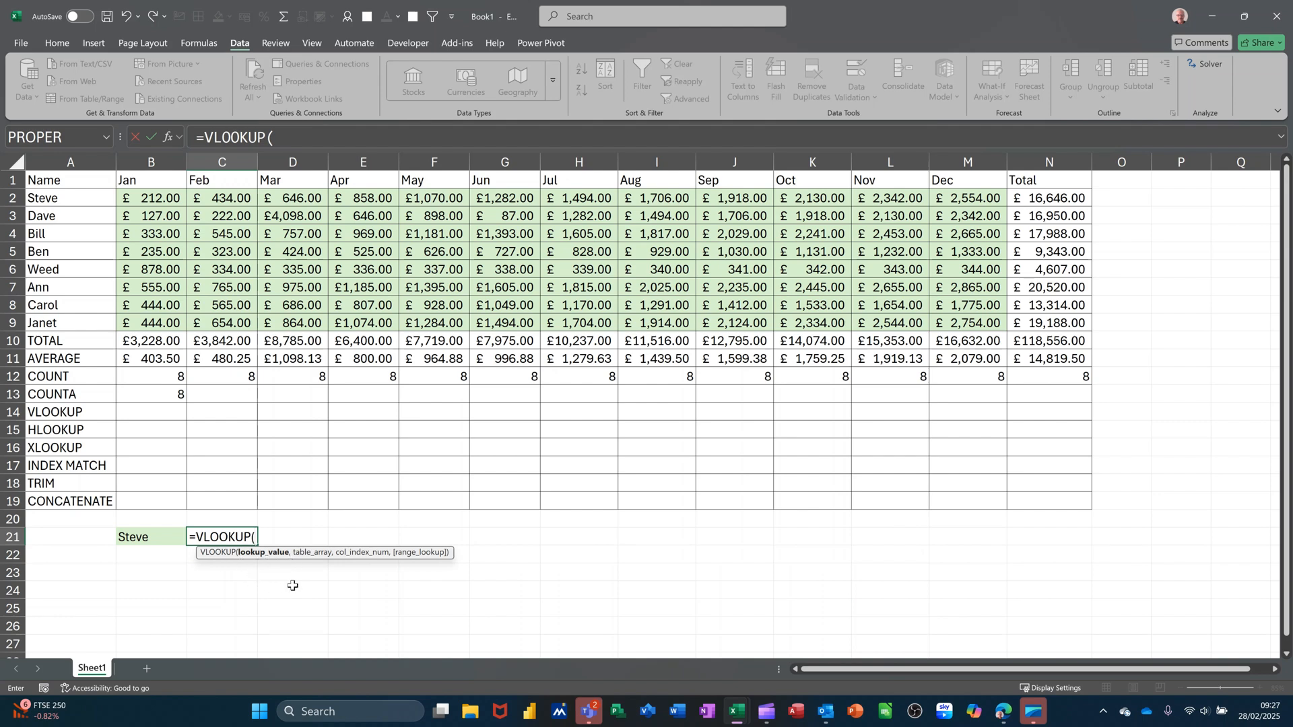
left_click(131, 537)
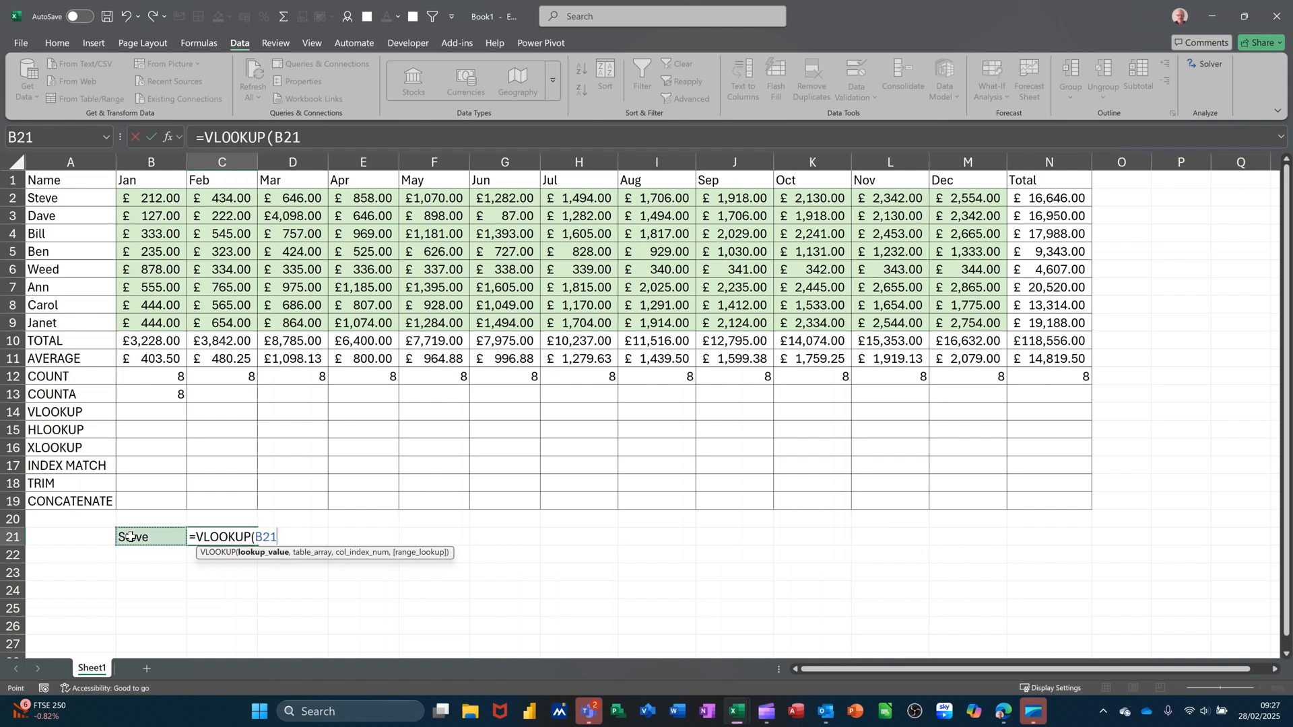
type(",")
left_click_drag(67, 198, 942, 317)
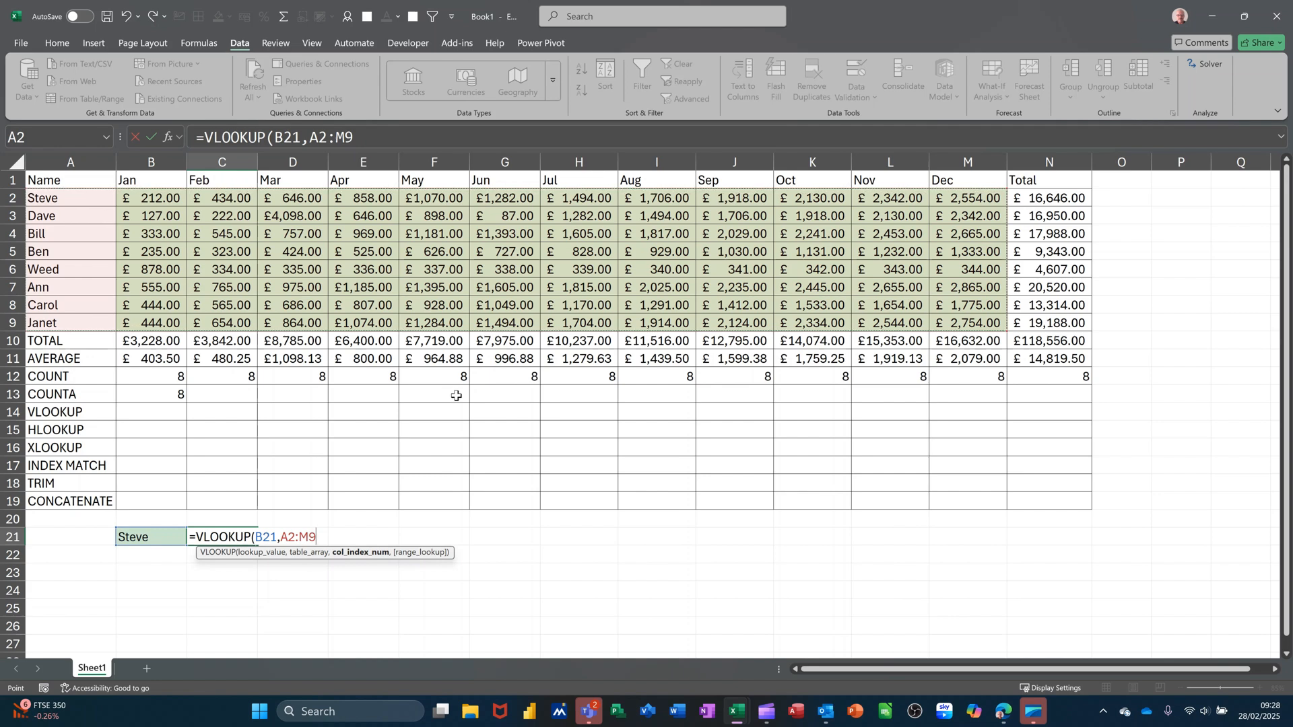
type(",")
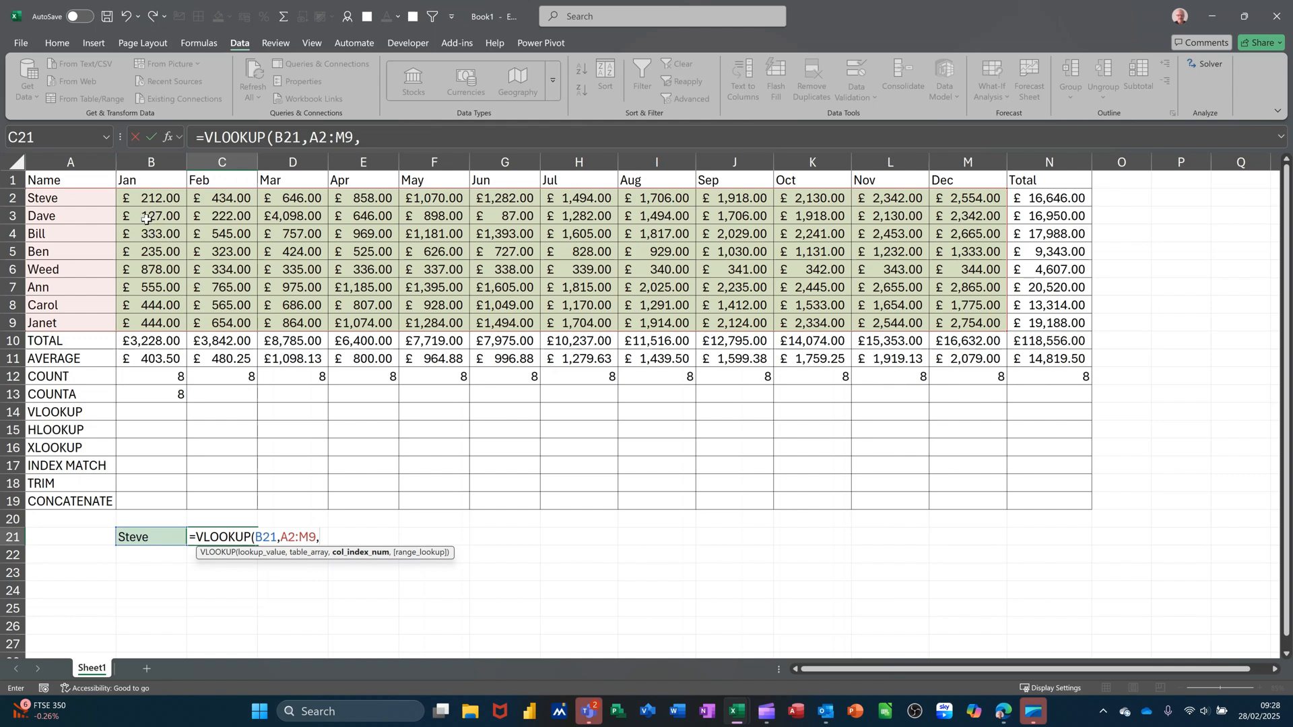
type("2,")
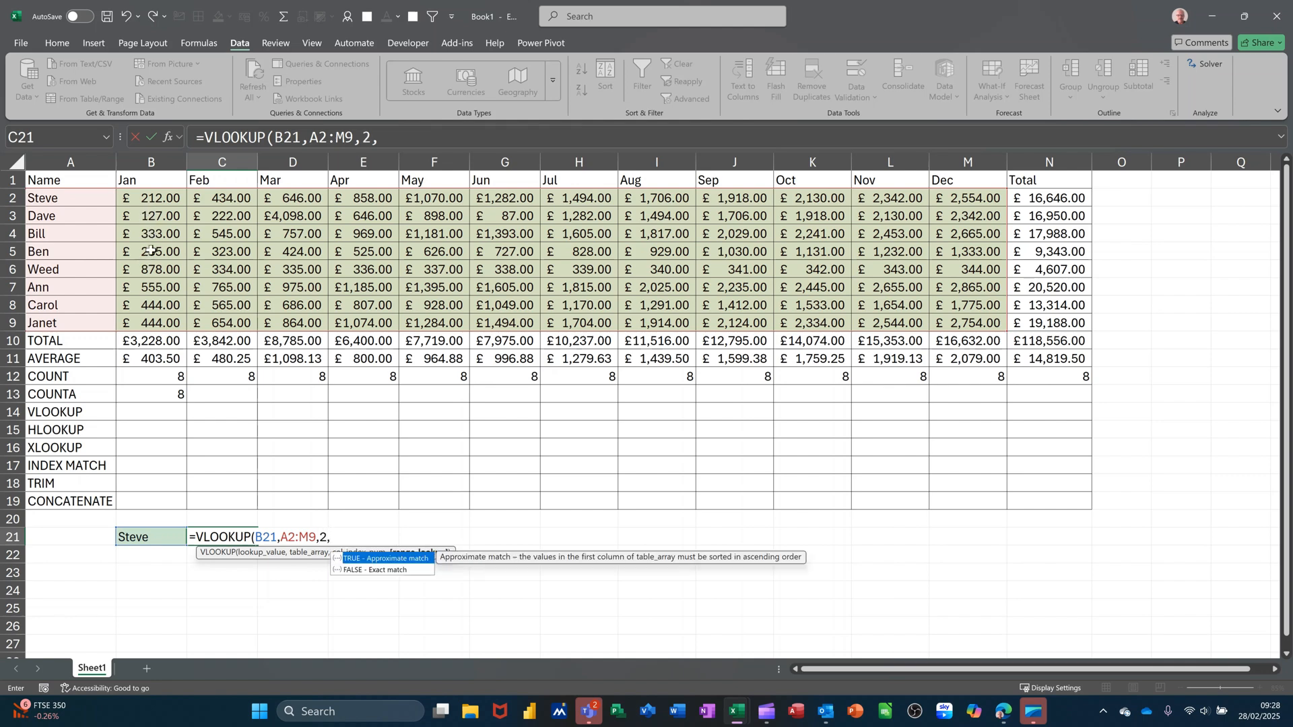
type("0)")
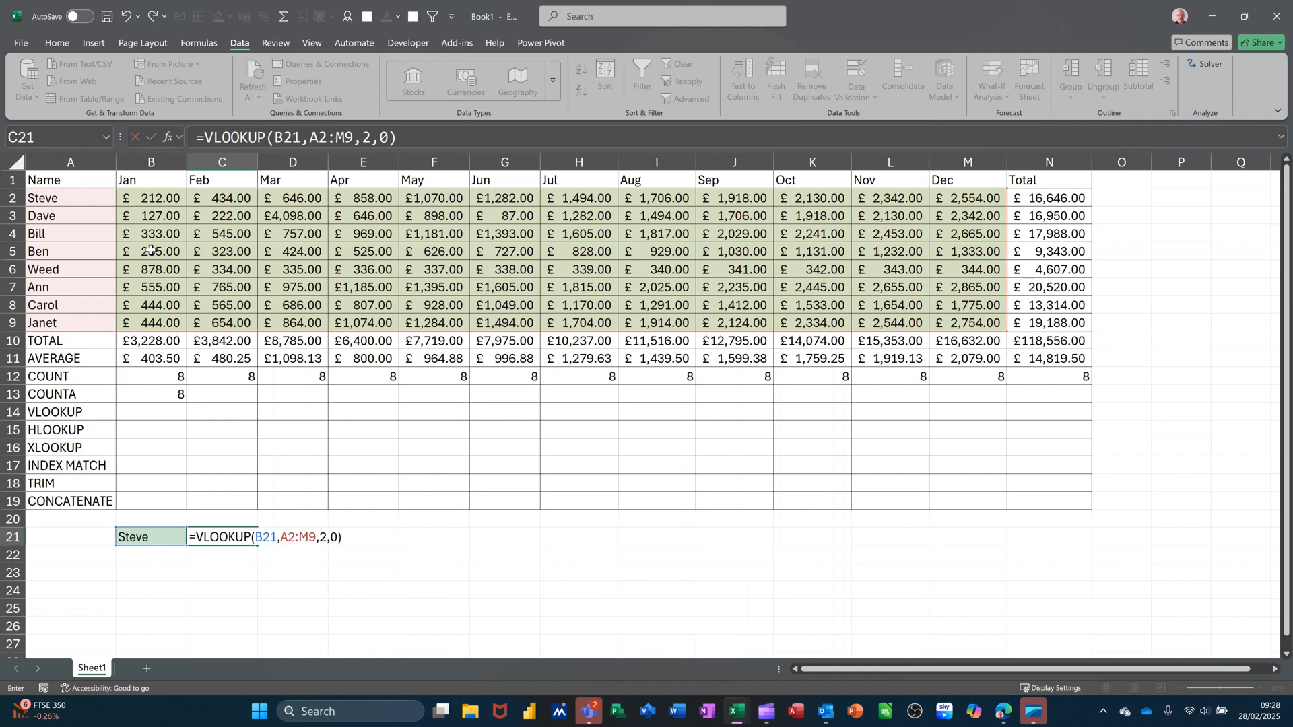
left_click(152, 136)
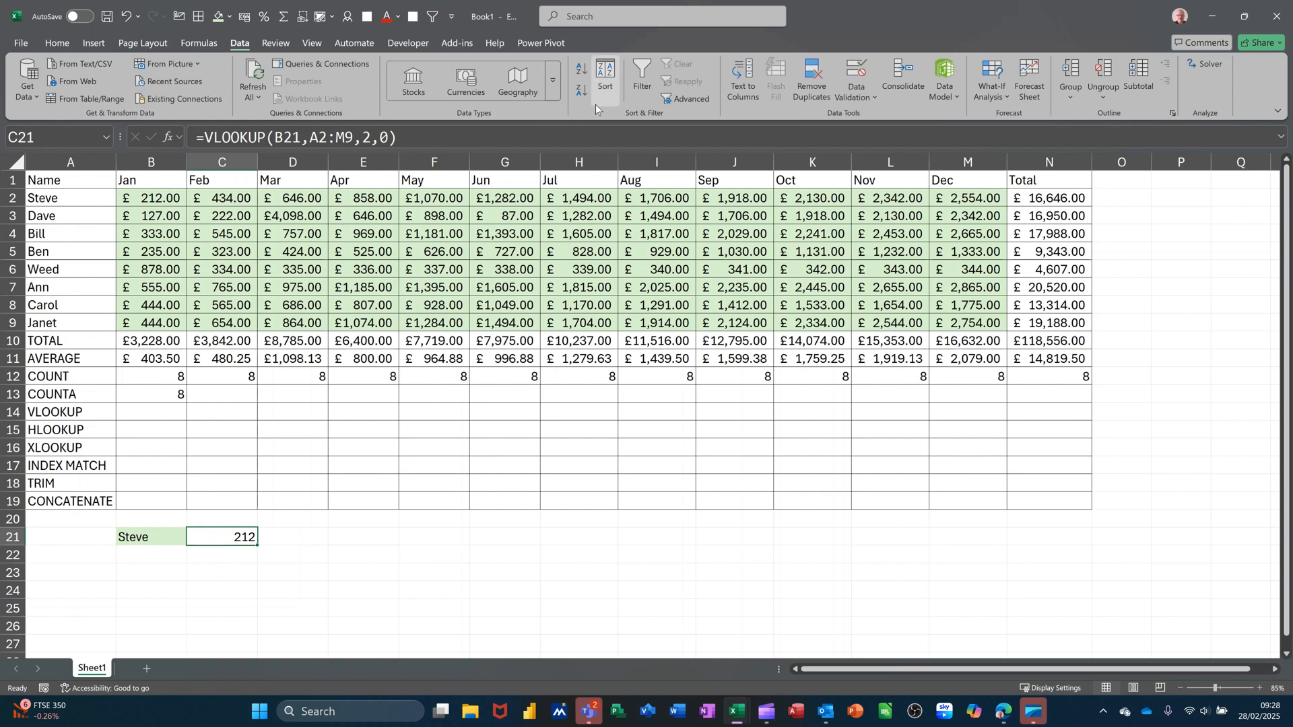
left_click(56, 43)
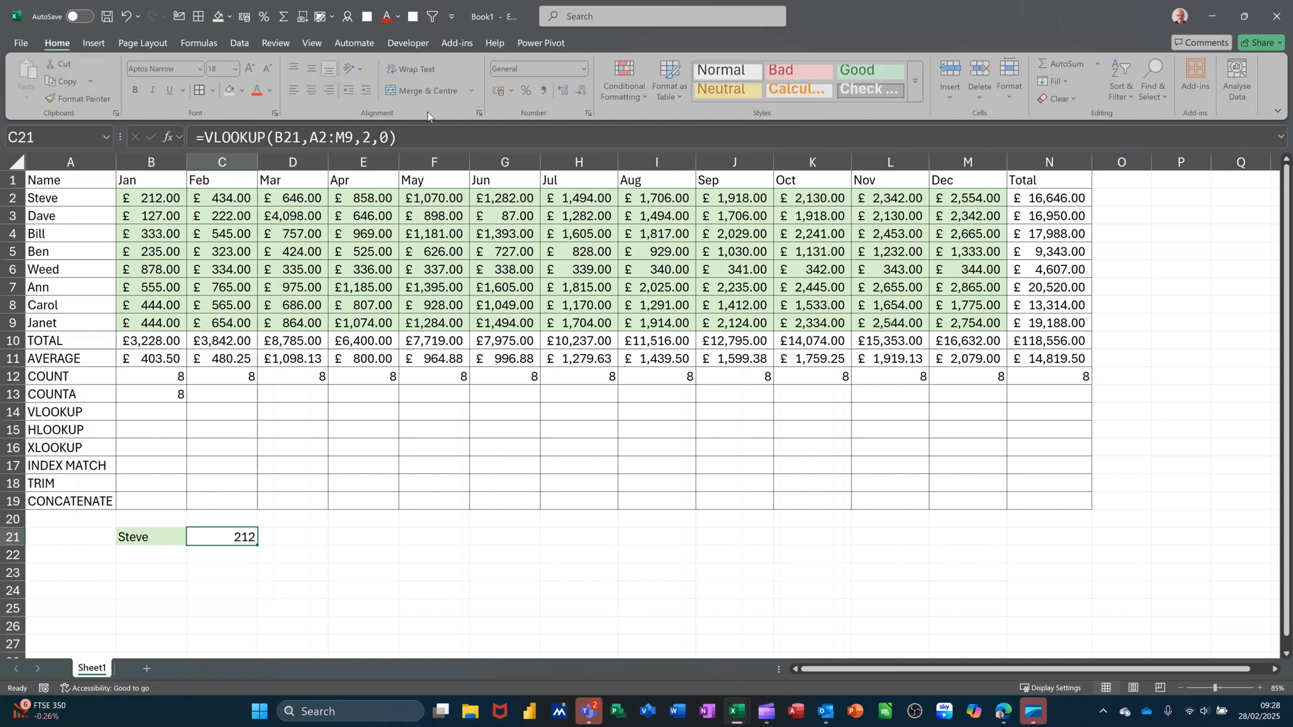
left_click(501, 91)
- Test the lookup by changing B21 to the second name in its validation list
left_click(150, 535)
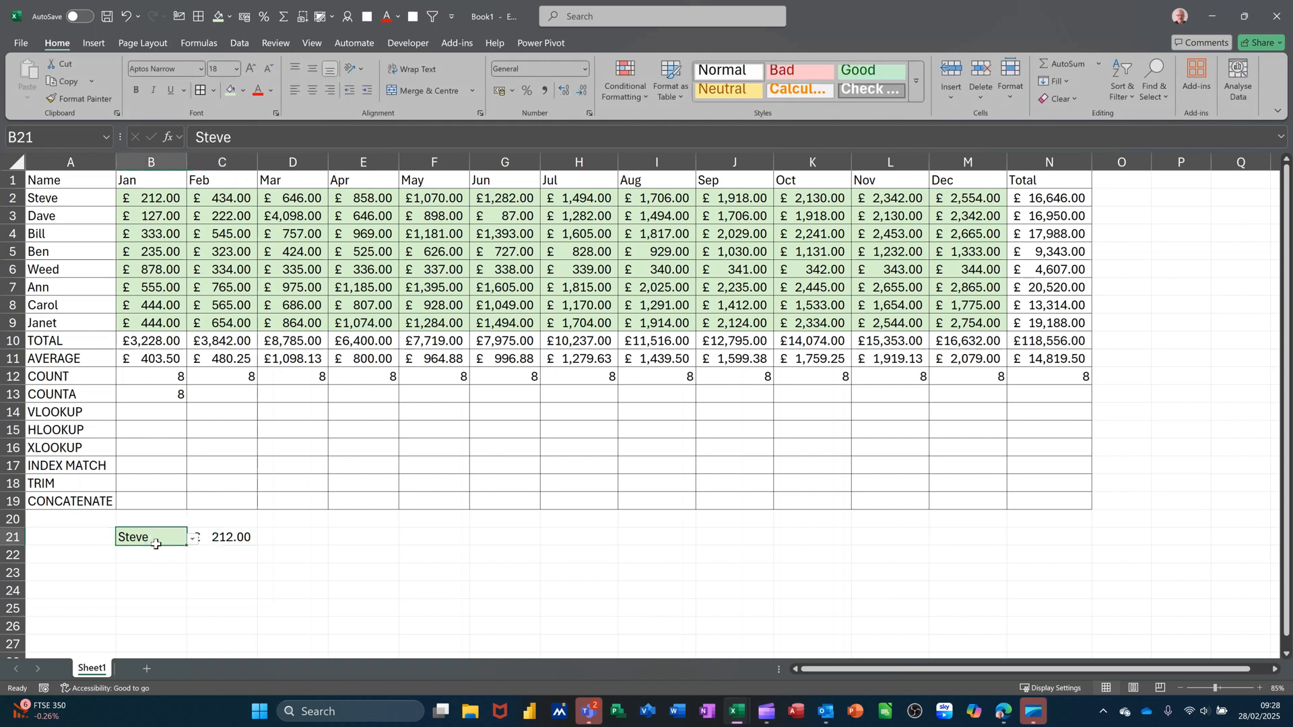
left_click(192, 540)
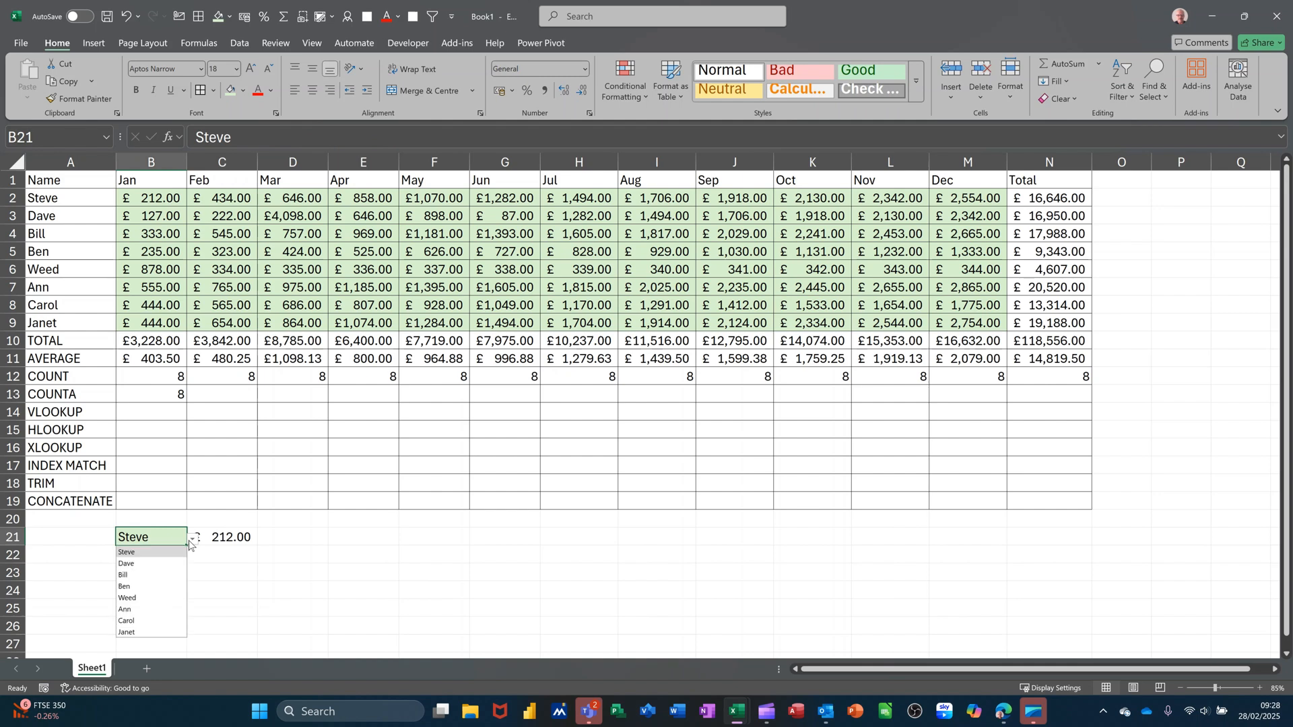
left_click(149, 563)
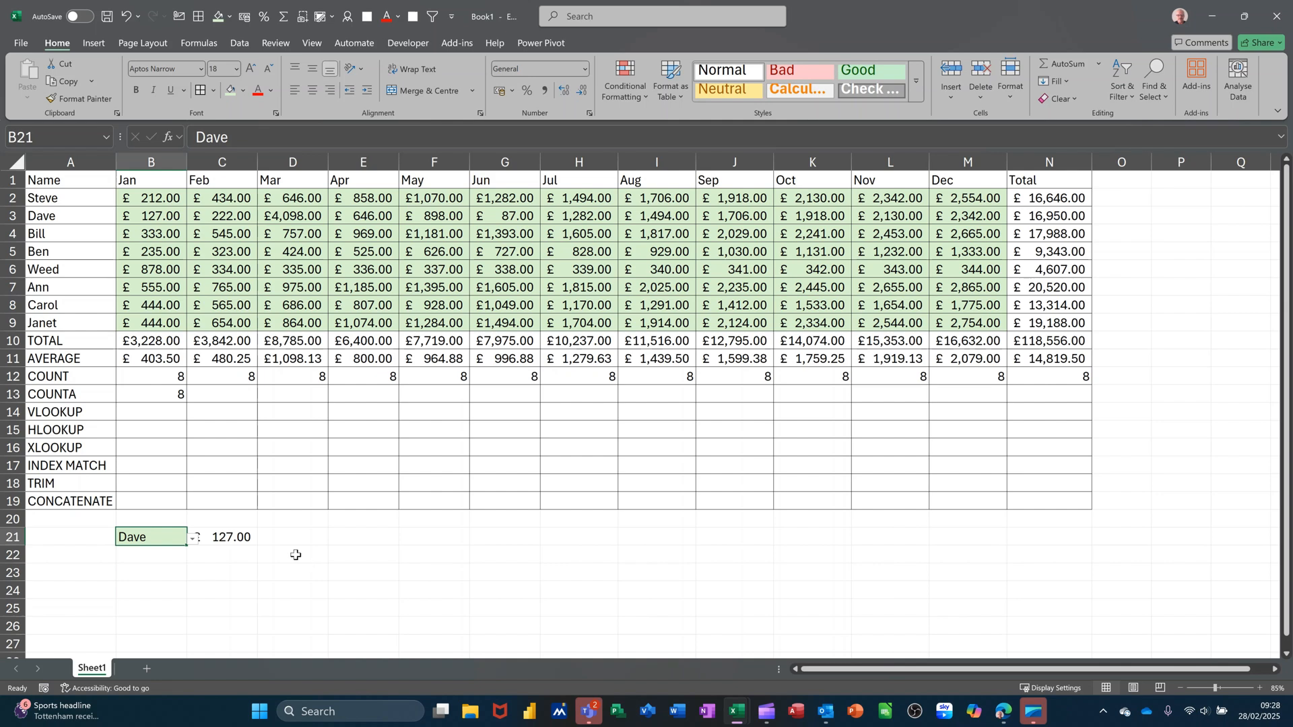
- Copy the month headings Jan to Dec from B1:M1 into B20:M20 above the lookup row
left_click(144, 214)
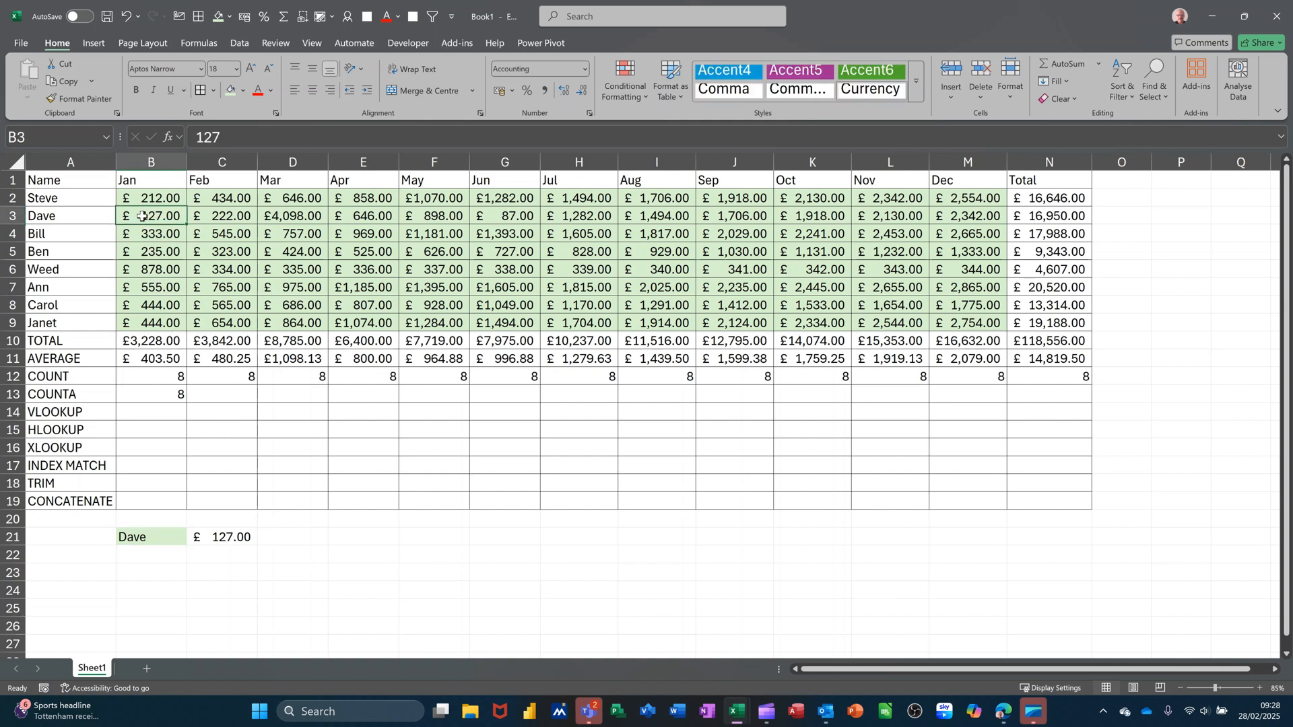
left_click(226, 536)
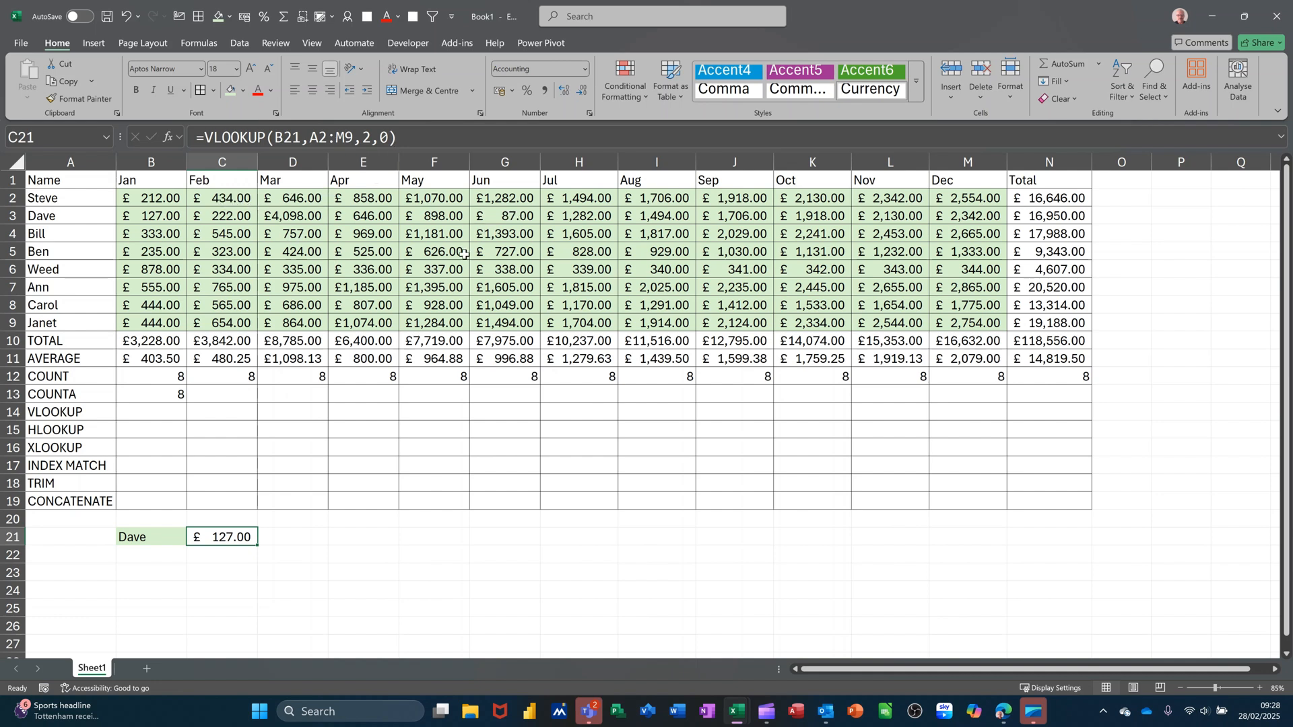
left_click_drag(161, 181, 887, 529)
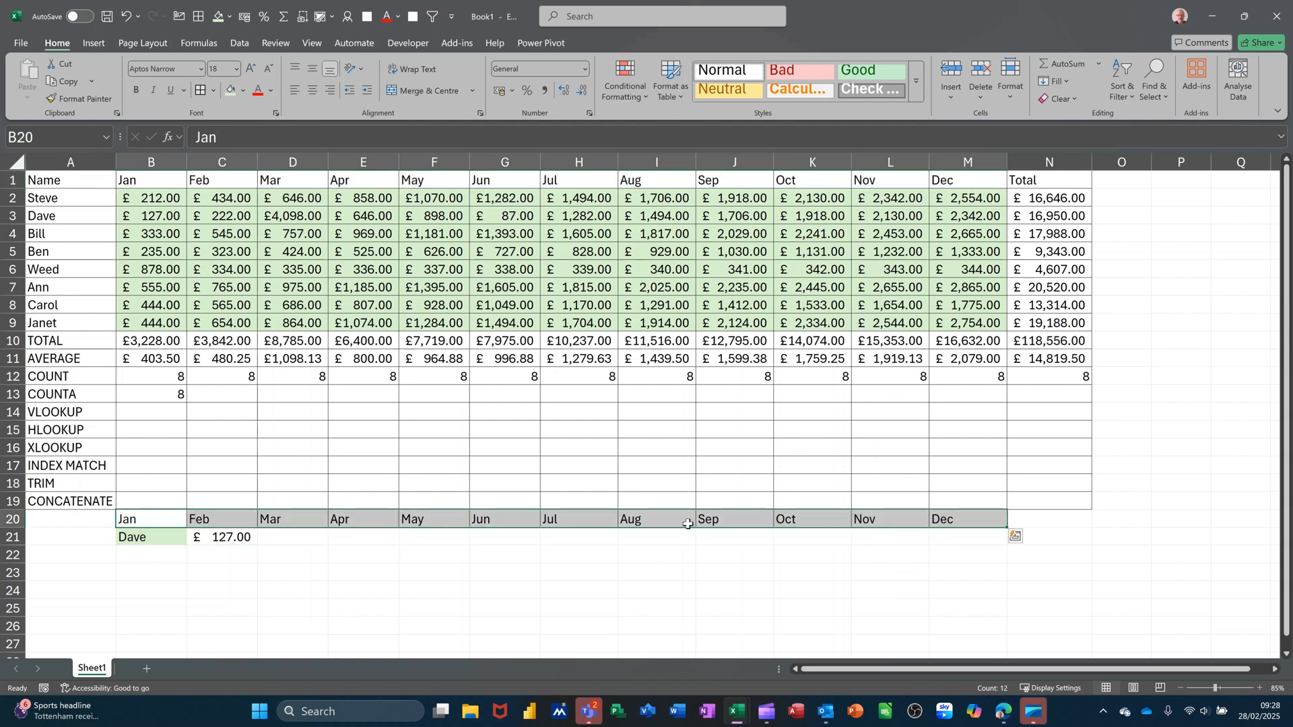
- Define the name DATA for the range A2:M9 holding the names and monthly figures
left_click(235, 539)
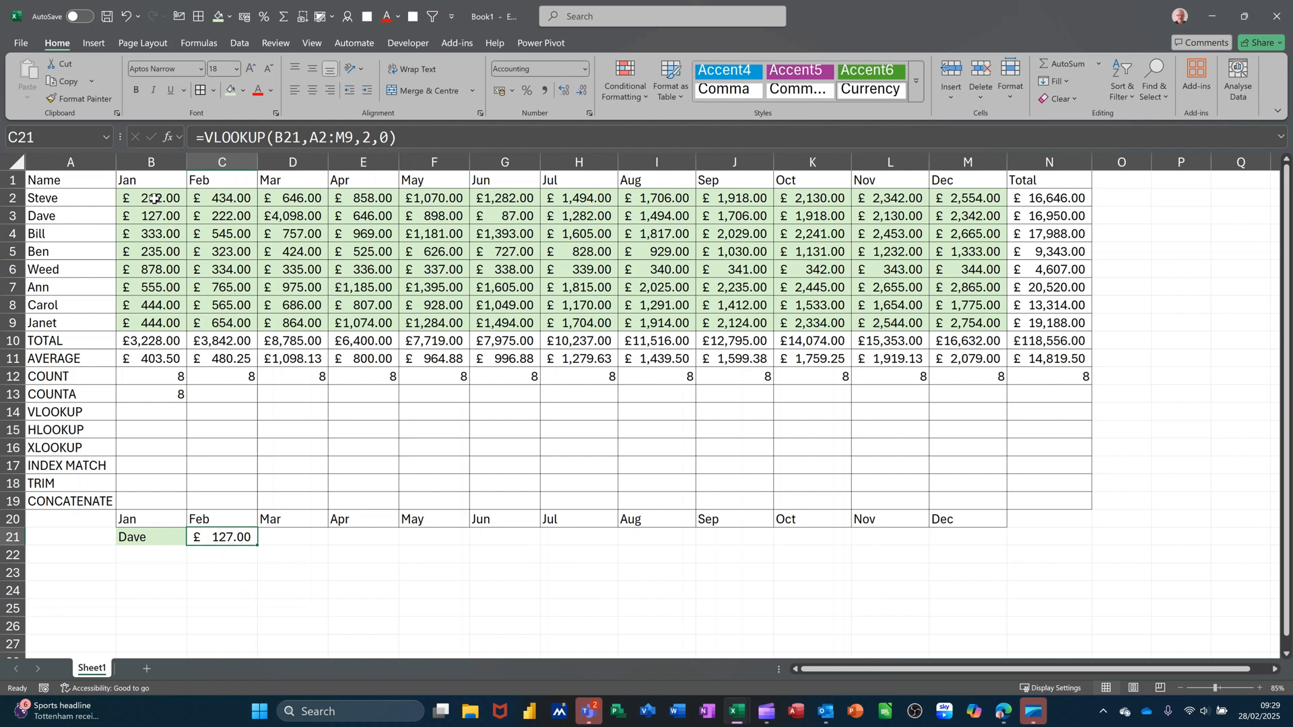
left_click_drag(61, 196, 943, 323)
left_click(47, 138)
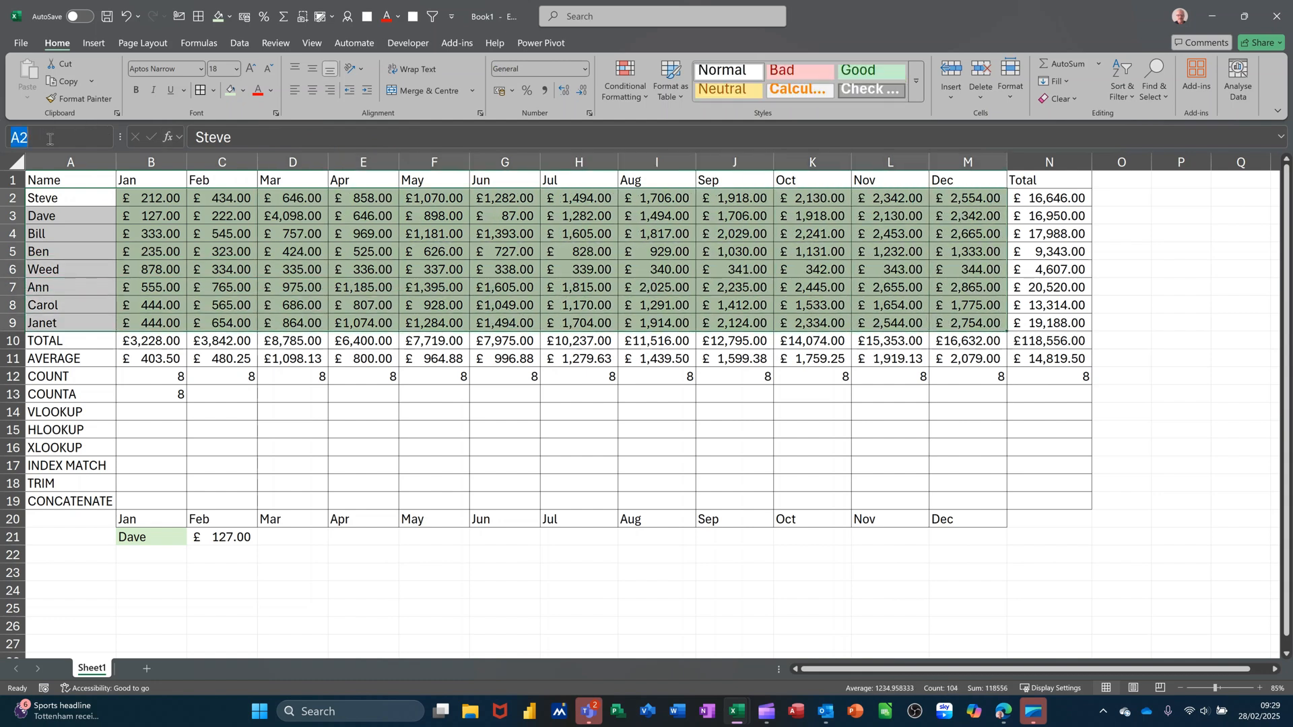
type("DATA")
key("Return")
- Define the name PERSON for the drop-down cell B21
left_click(152, 538)
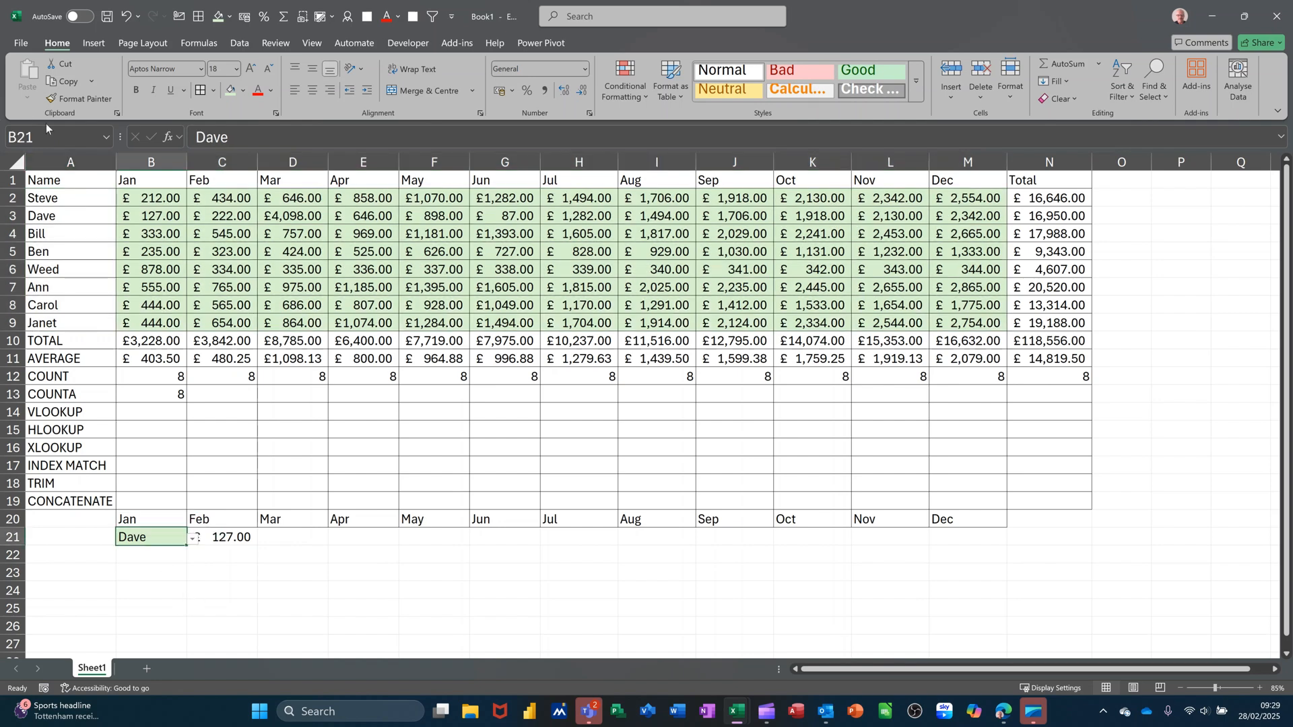
left_click(48, 141)
type("PER")
key("Return")
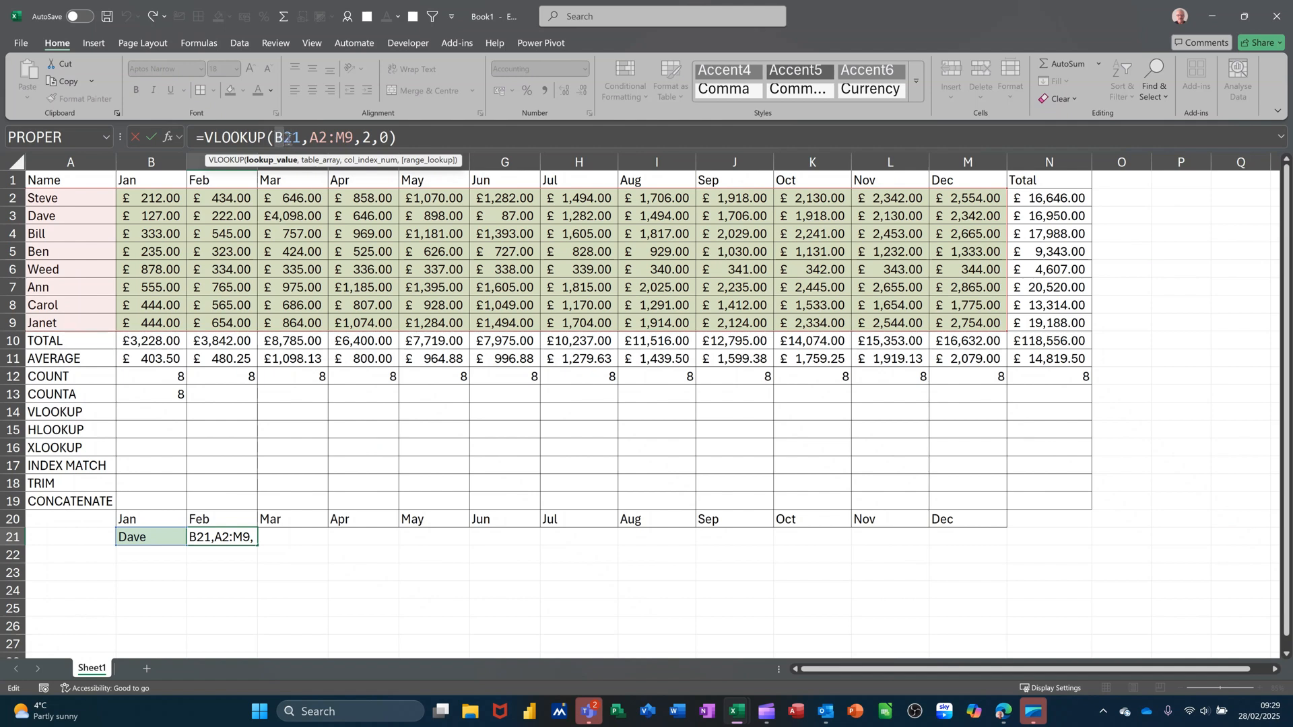
- Replace the references in the C21 lookup with the defined names so it reads =VLOOKUP(PERSON,DATA,2,0)
double_click(296, 138)
type("PERSO")
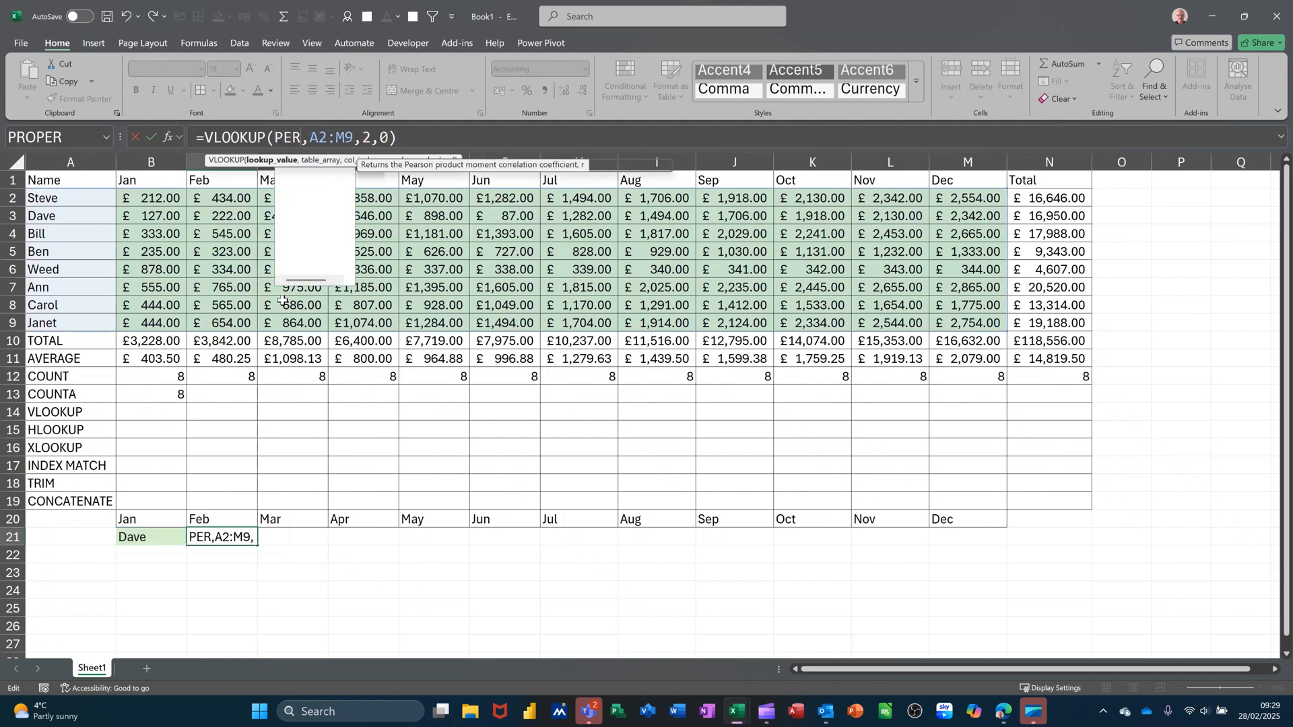
type("N")
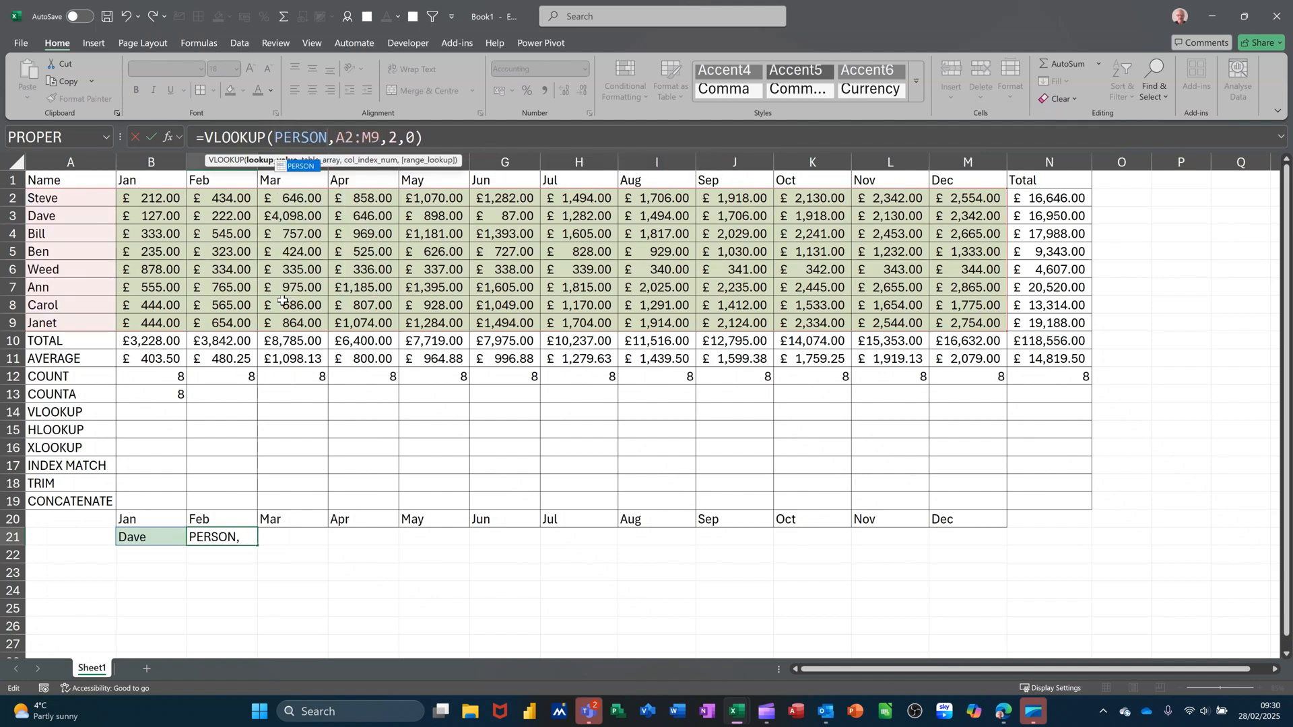
left_click_drag(333, 126, 376, 126)
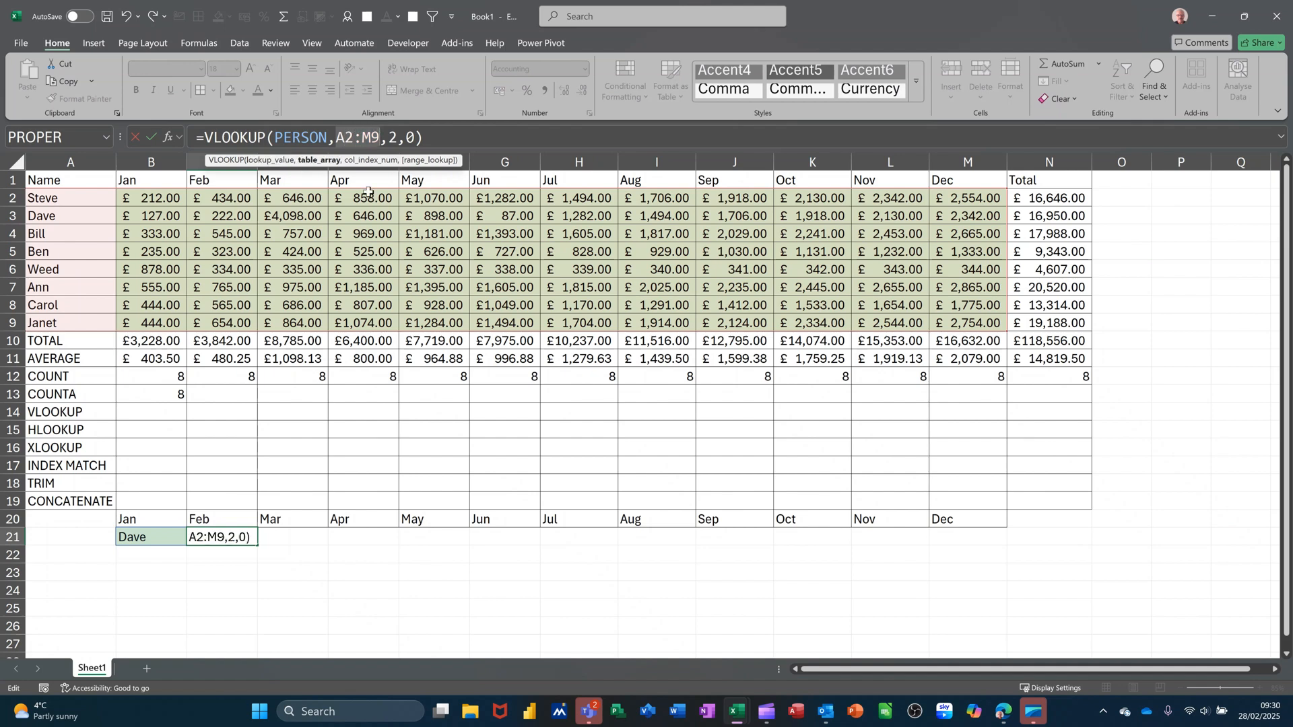
type("DATA")
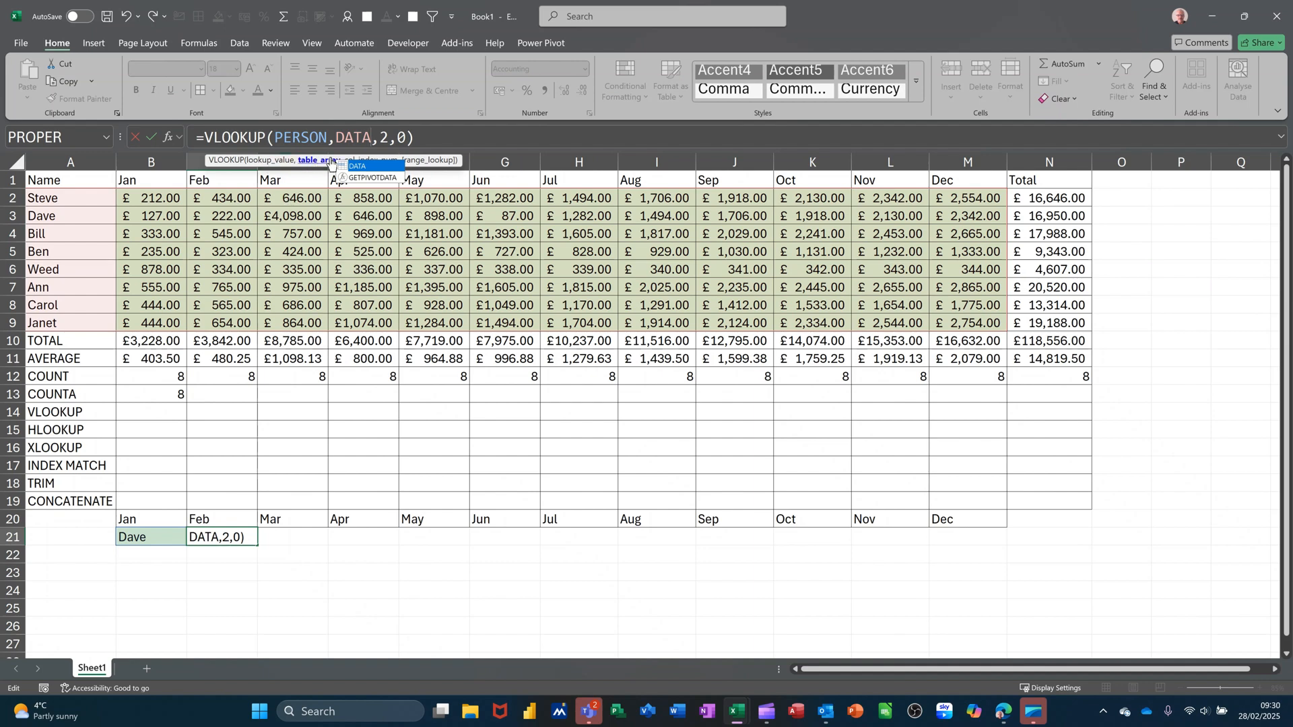
left_click(153, 137)
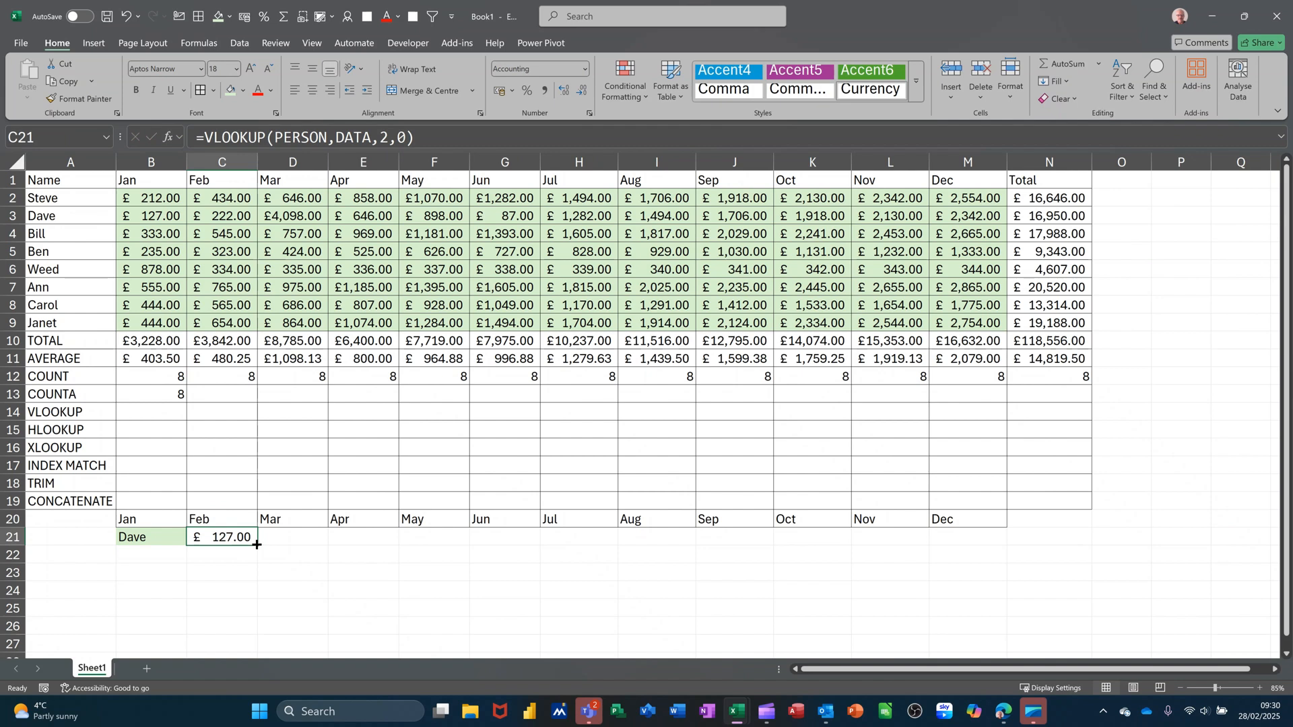
- Fill the C21 lookup across to E21 and change the D21 formula to =VLOOKUP(PERSON,DATA,3,0)
left_click_drag(257, 544, 393, 544)
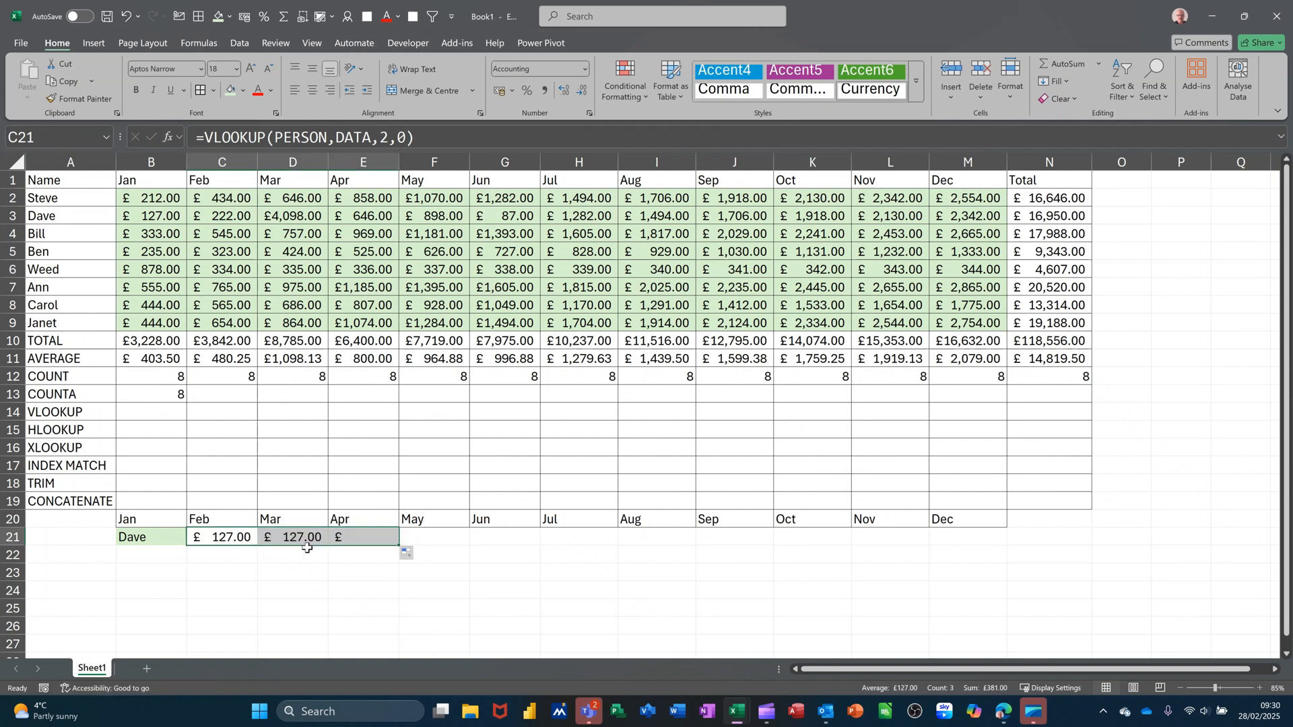
left_click(287, 538)
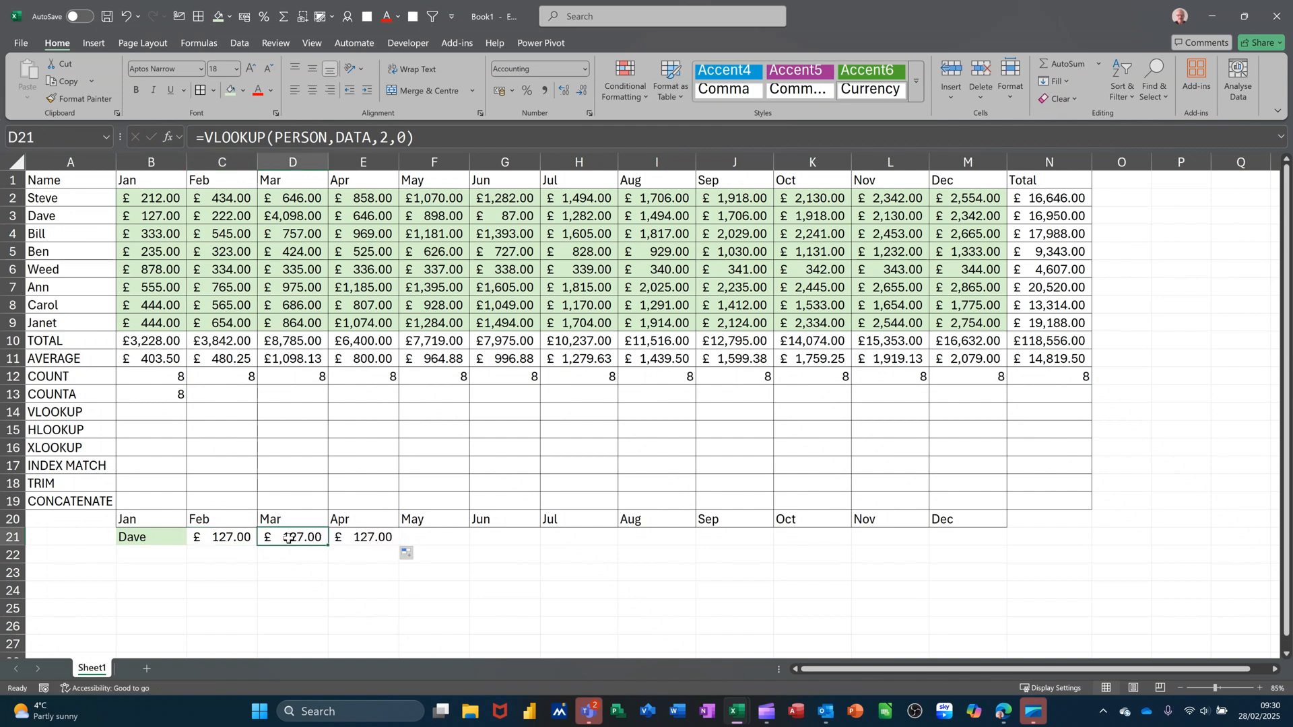
double_click(383, 138)
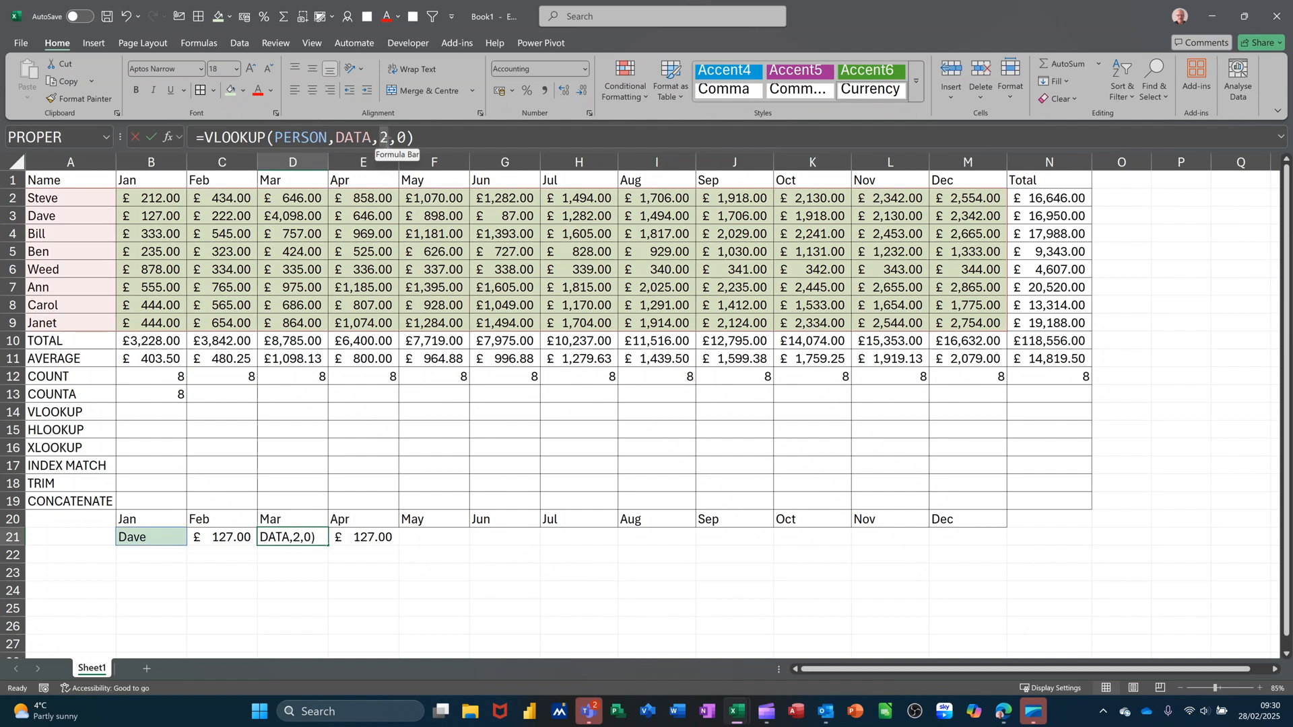
type("3")
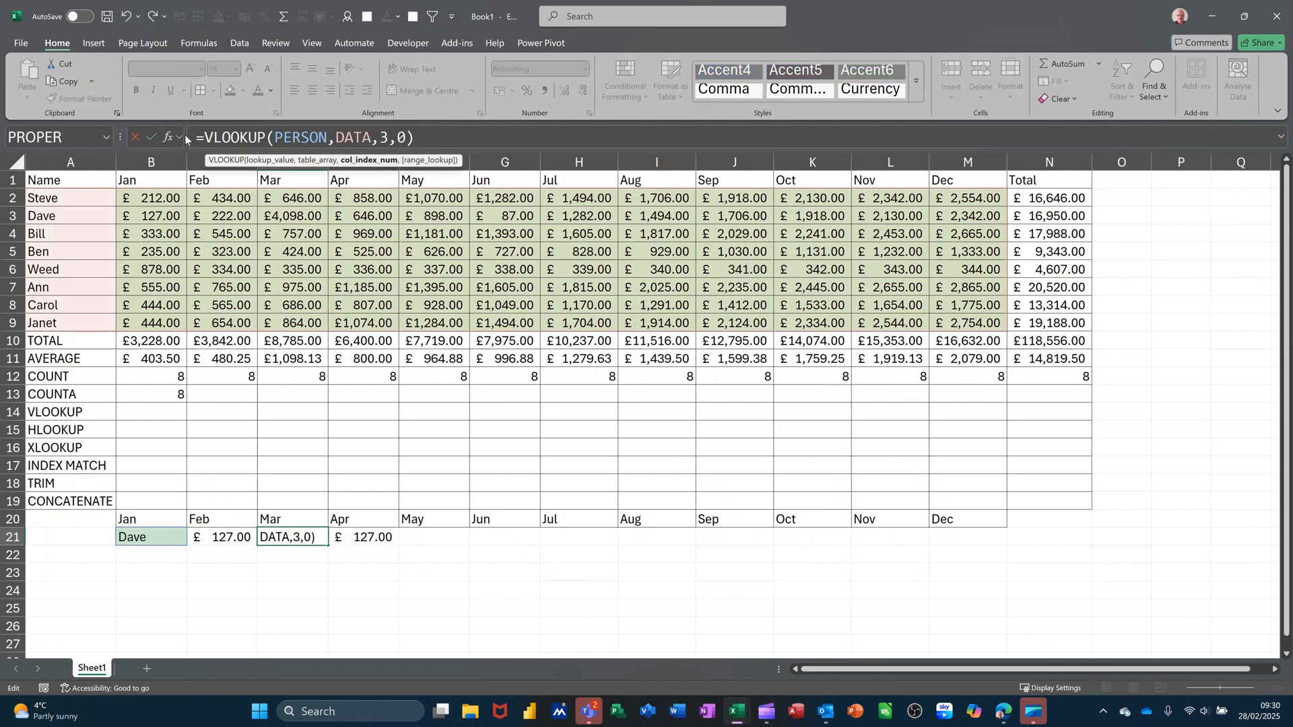
left_click(151, 136)
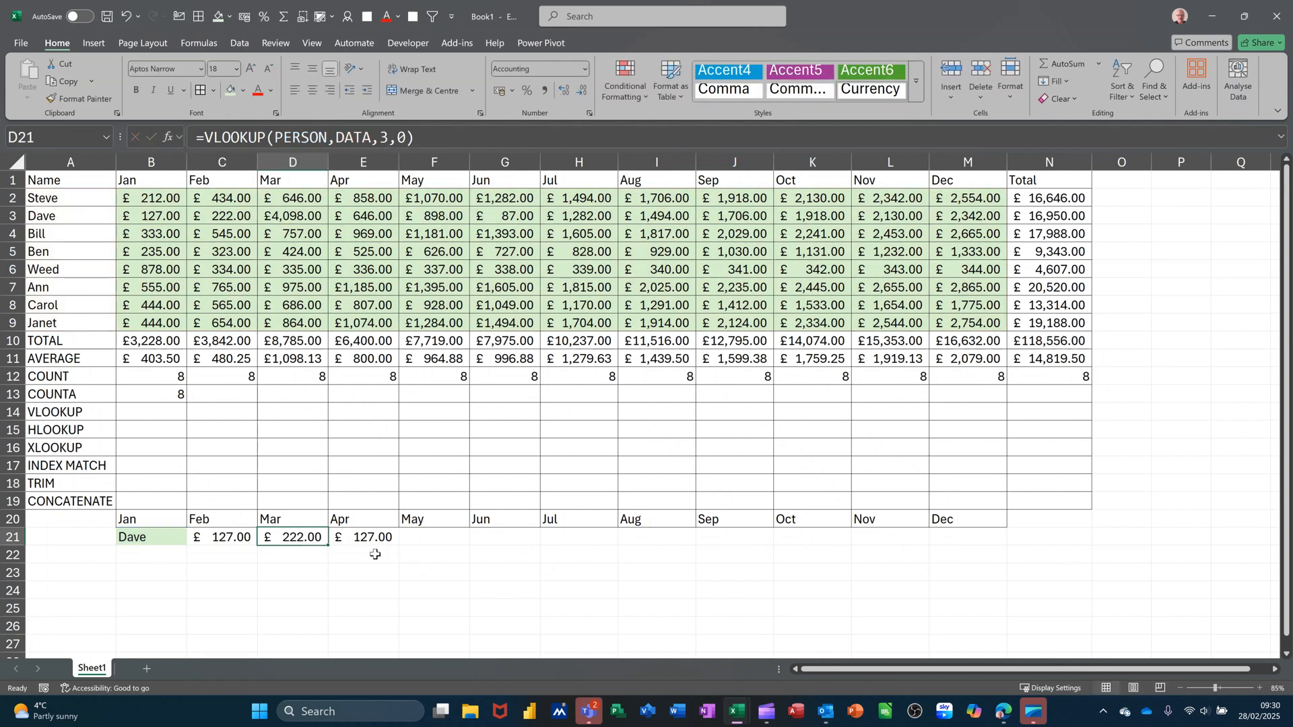
- Change the E21 formula to =VLOOKUP(PERSON,DATA,4,0)
left_click(366, 537)
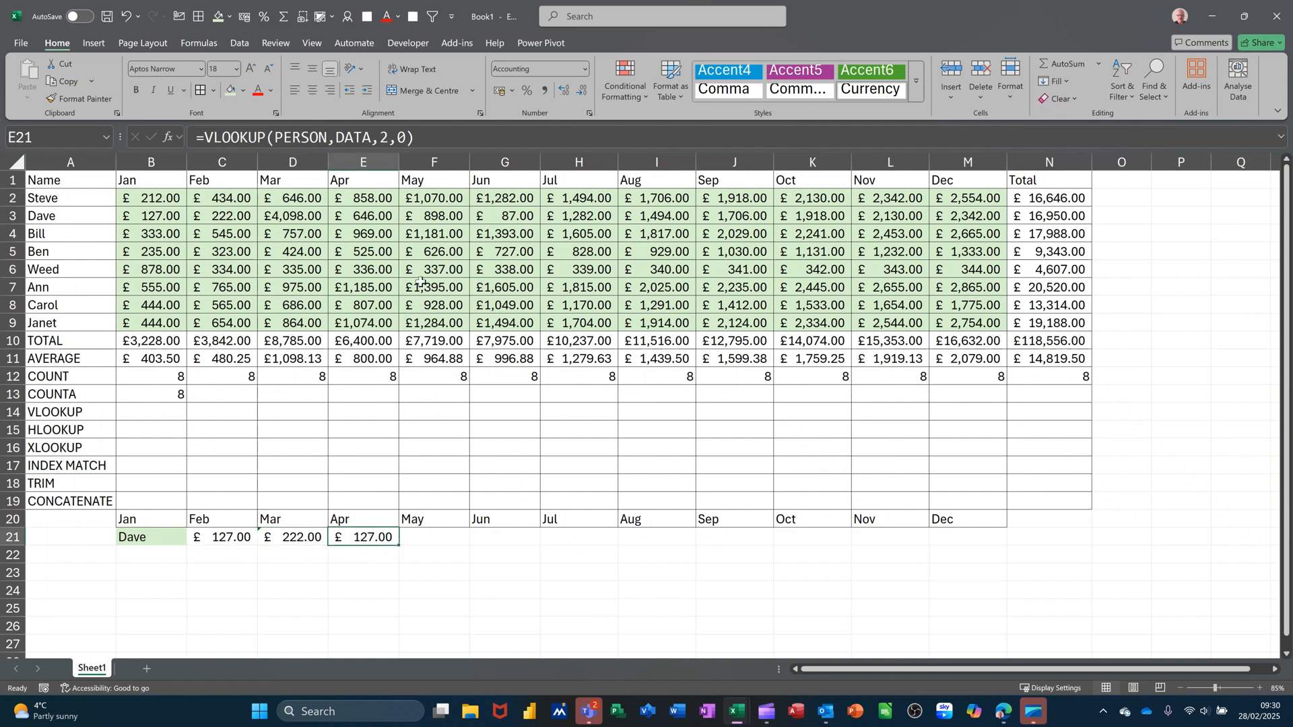
double_click(384, 139)
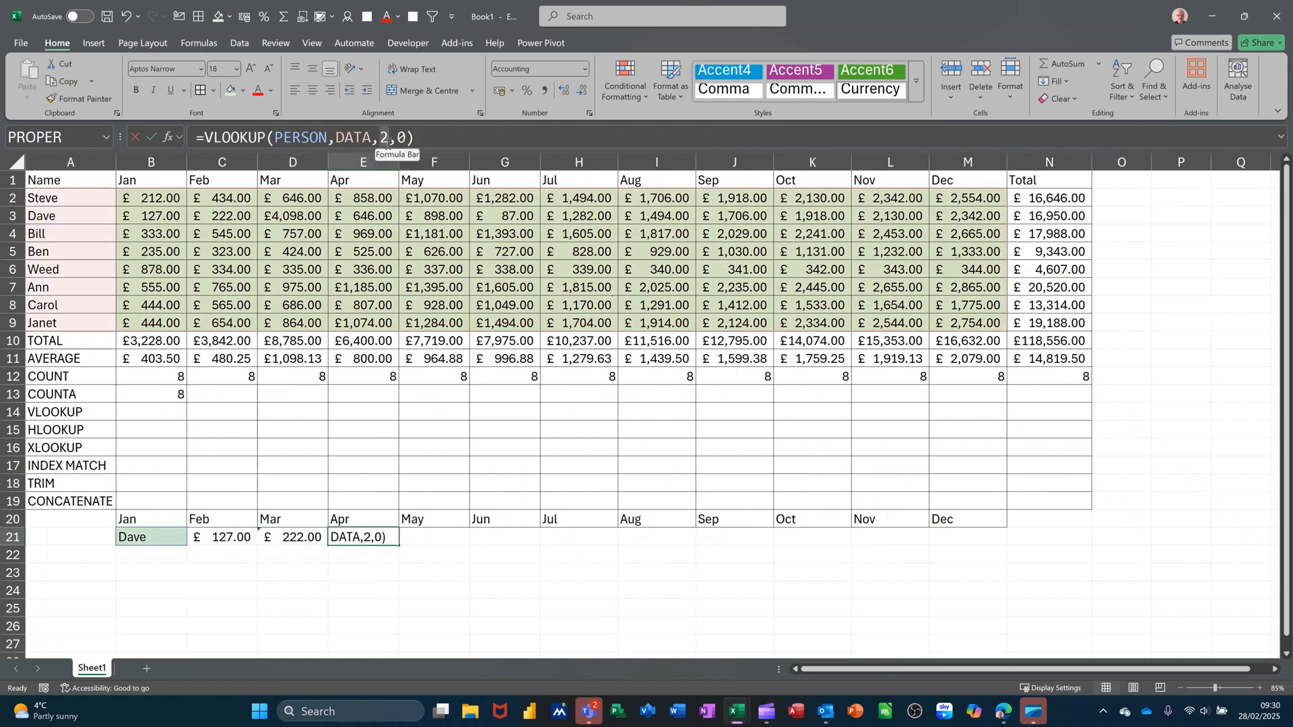
type("4")
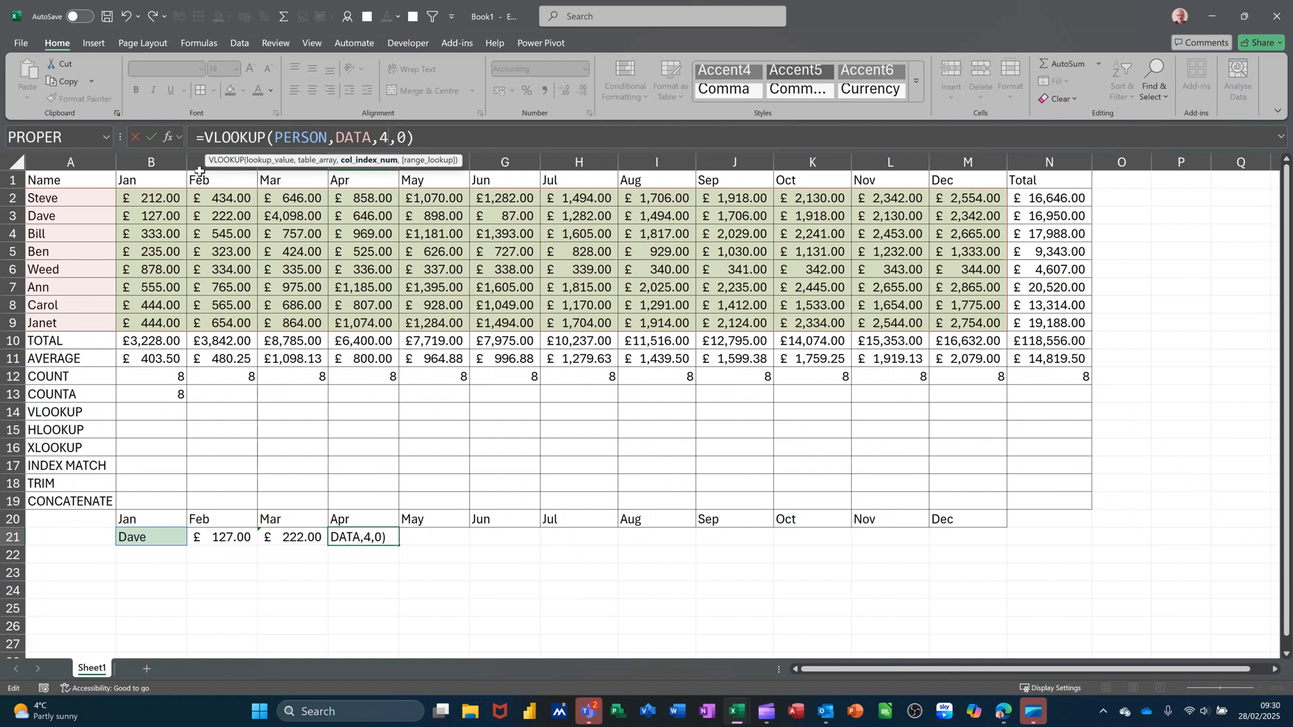
left_click(151, 137)
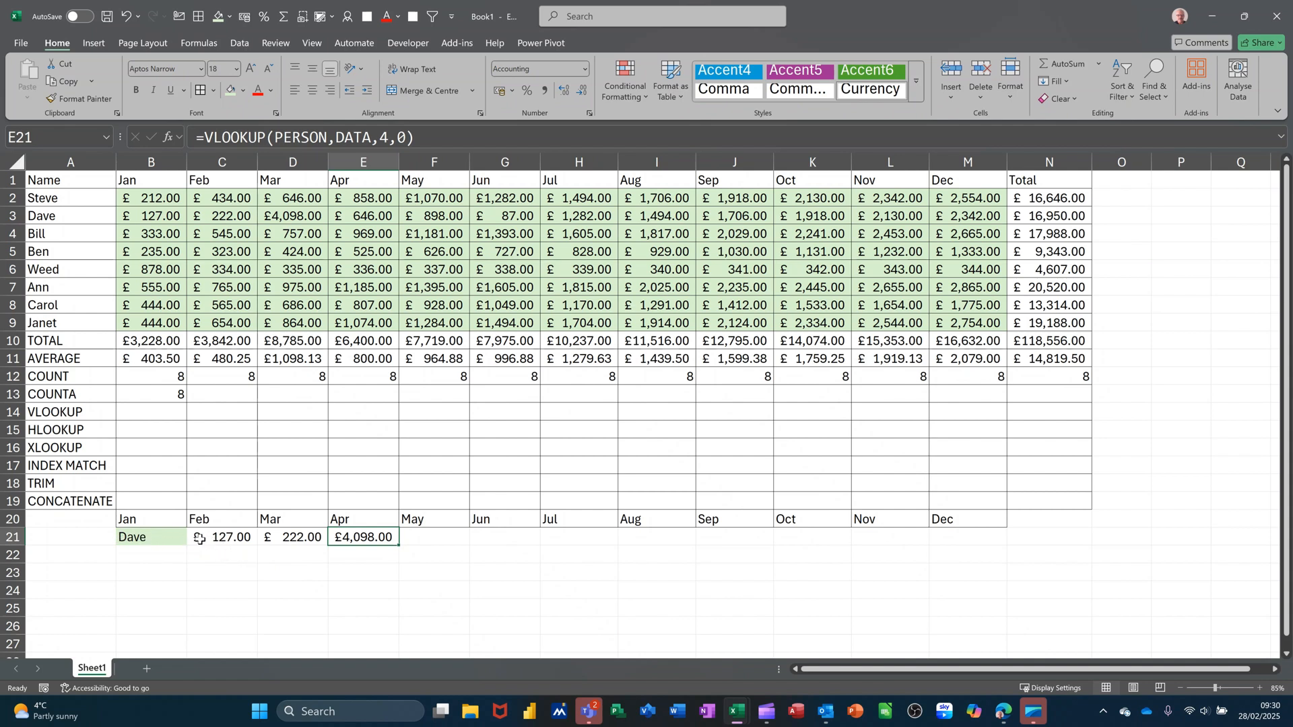
left_click_drag(199, 539, 286, 542)
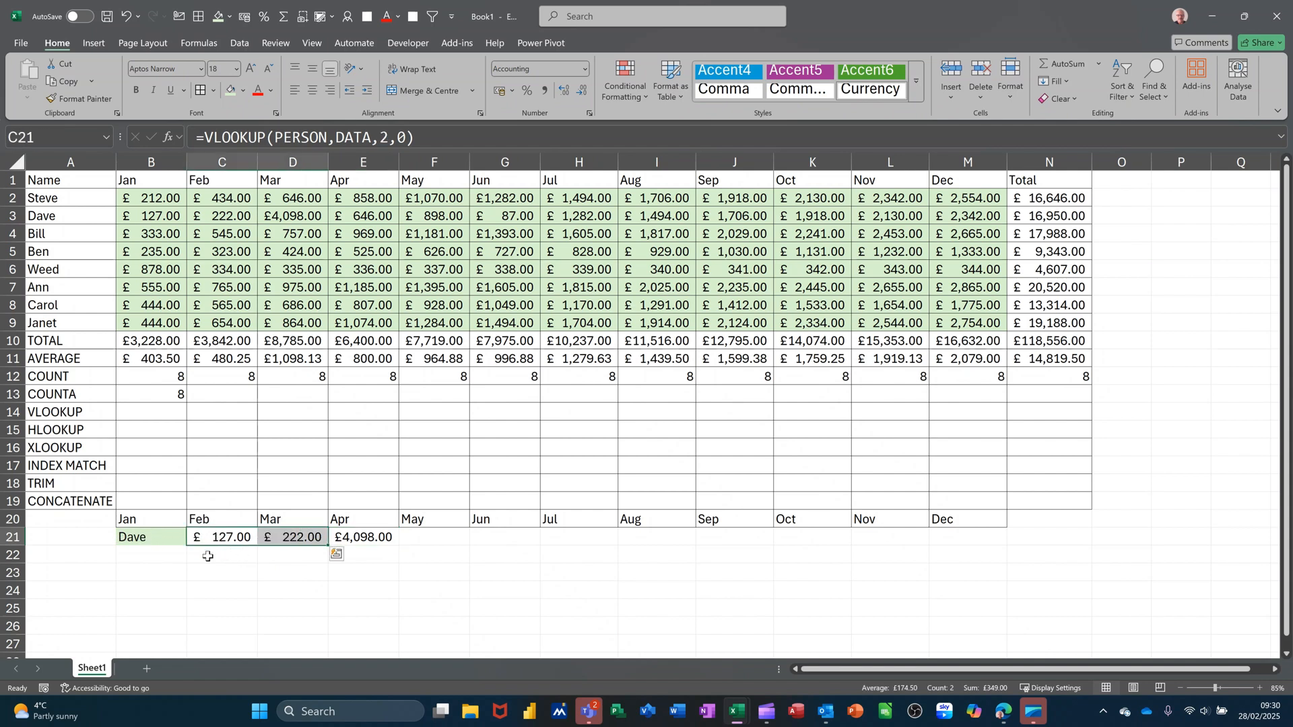
- Add List data validation to B22 with the month headings =$B$1:$M$1 as its source
left_click(157, 556)
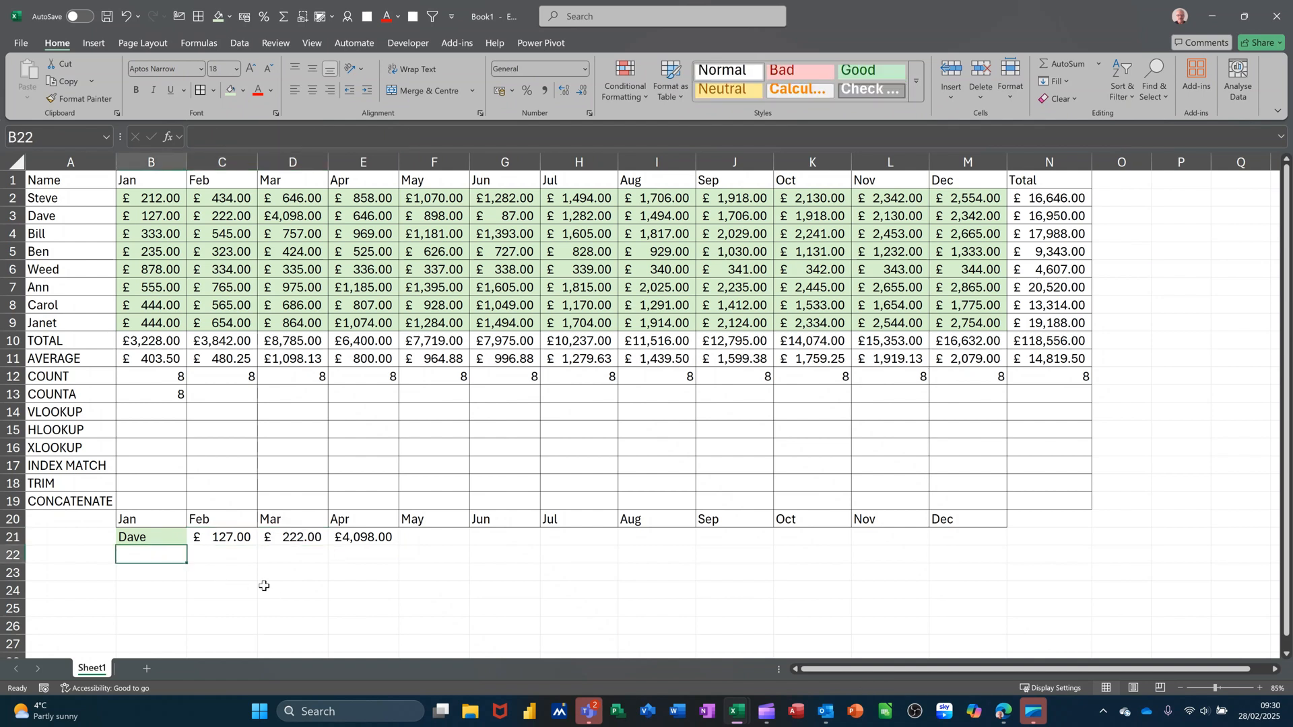
left_click(239, 43)
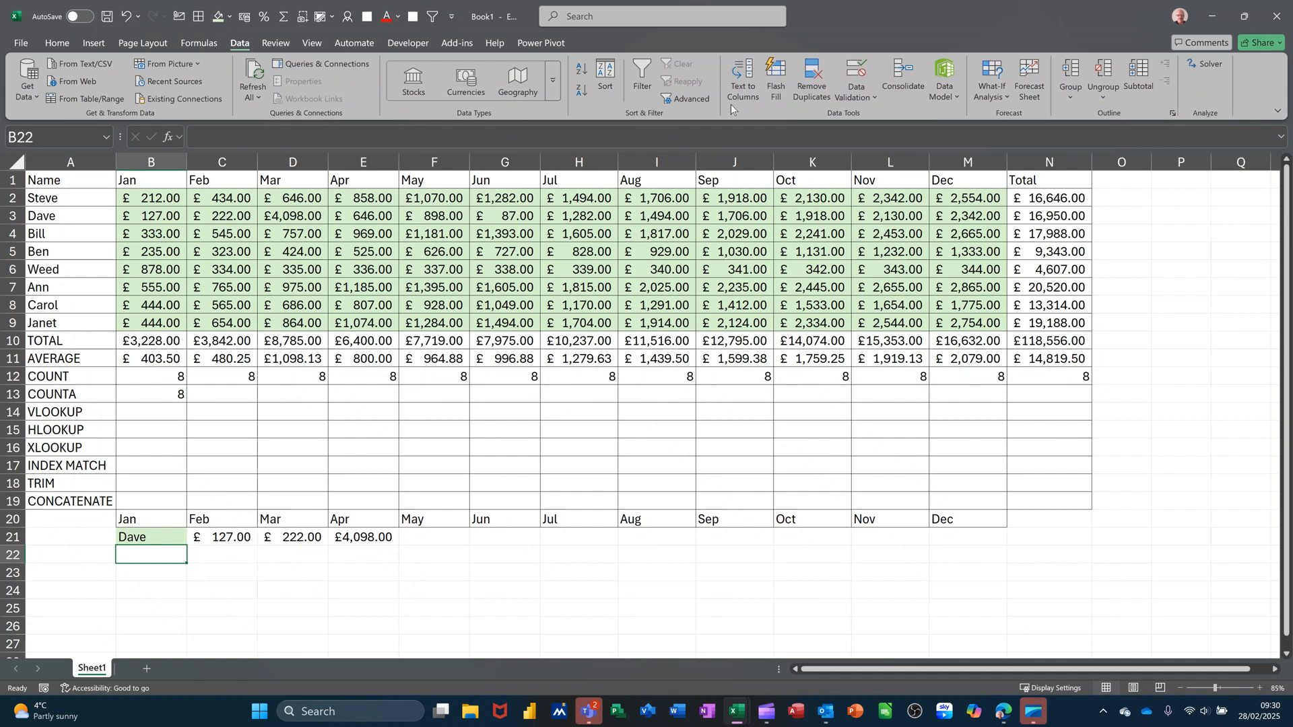
left_click(857, 75)
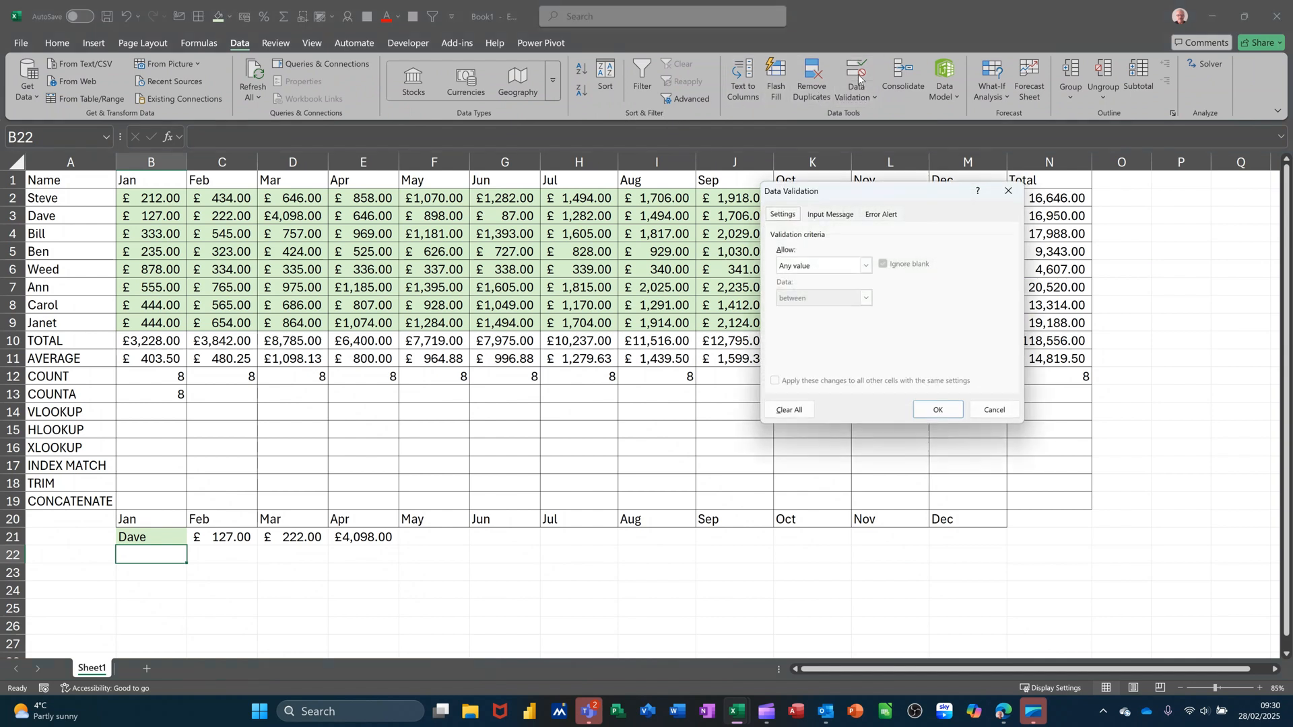
left_click(866, 266)
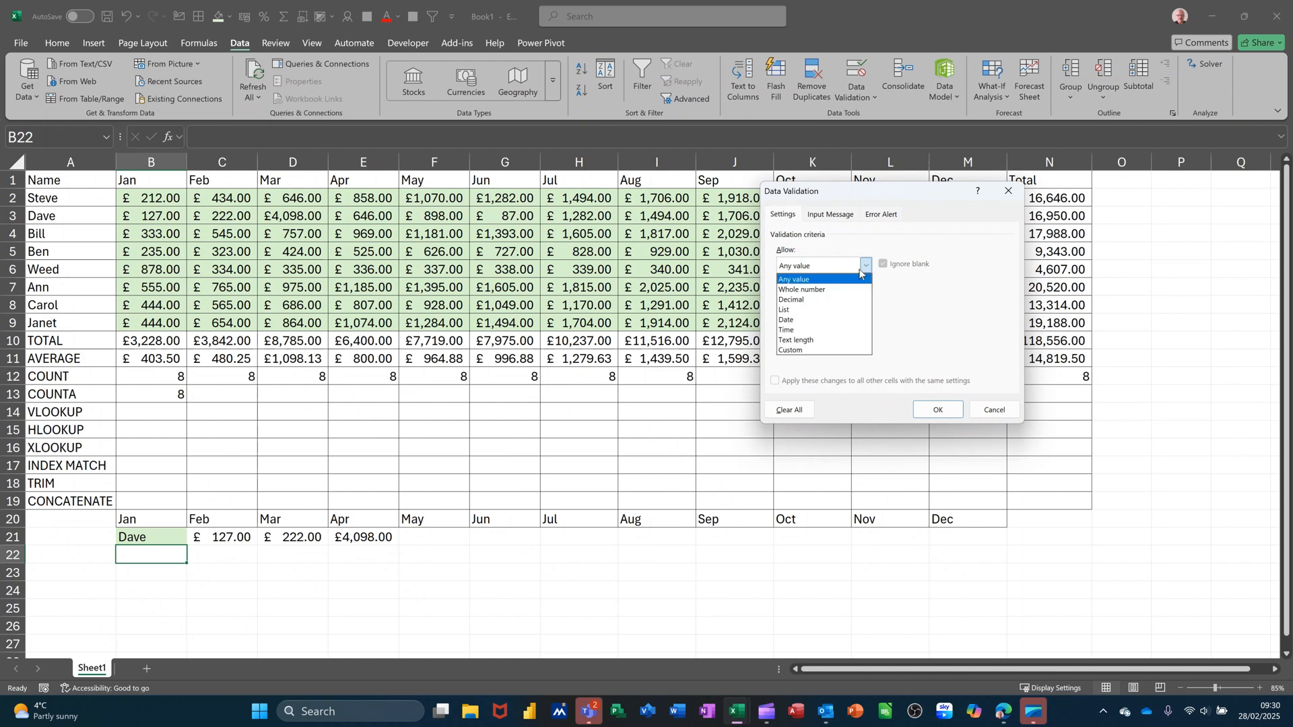
left_click(796, 310)
left_click(875, 329)
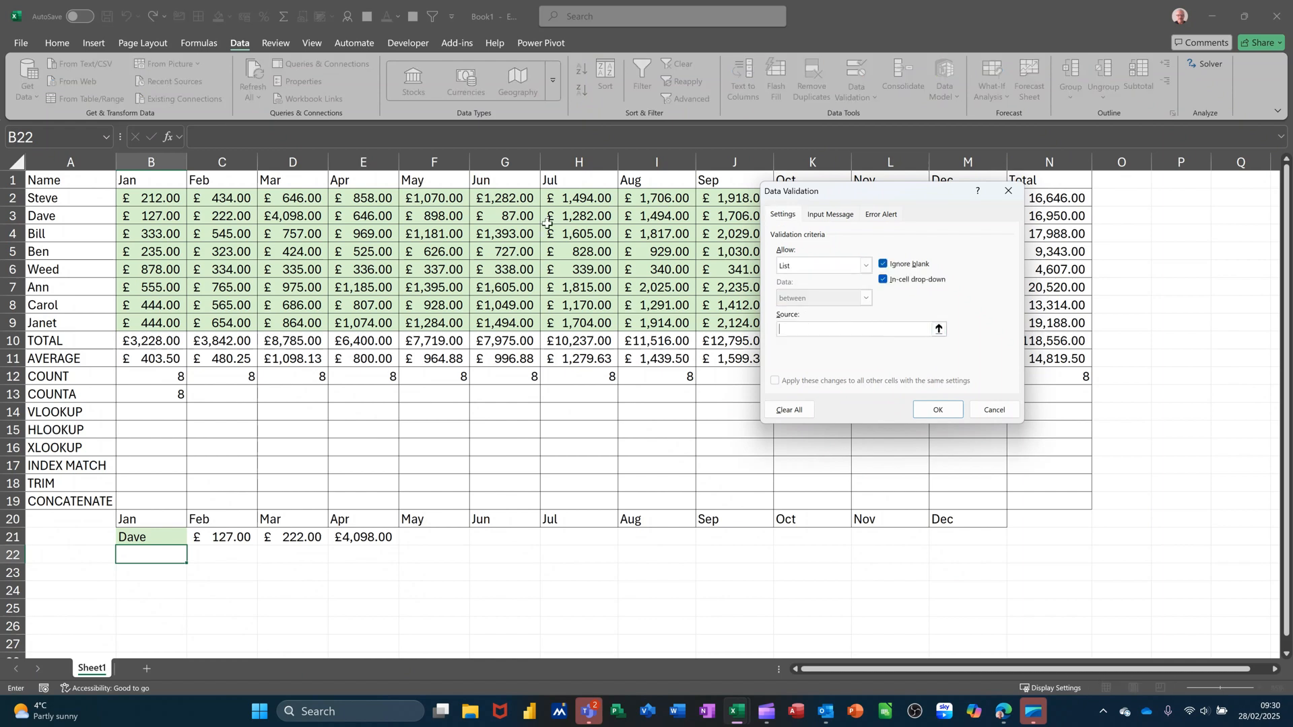
left_click_drag(135, 181, 983, 178)
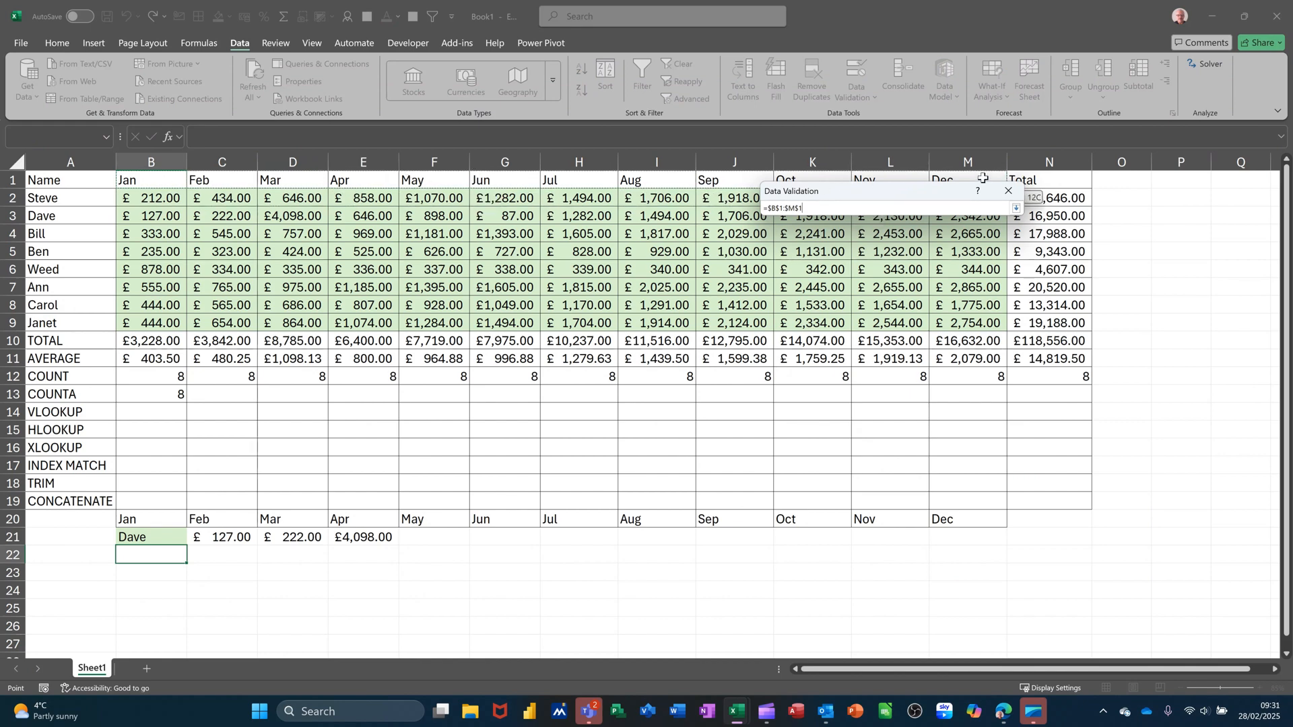
left_click(936, 410)
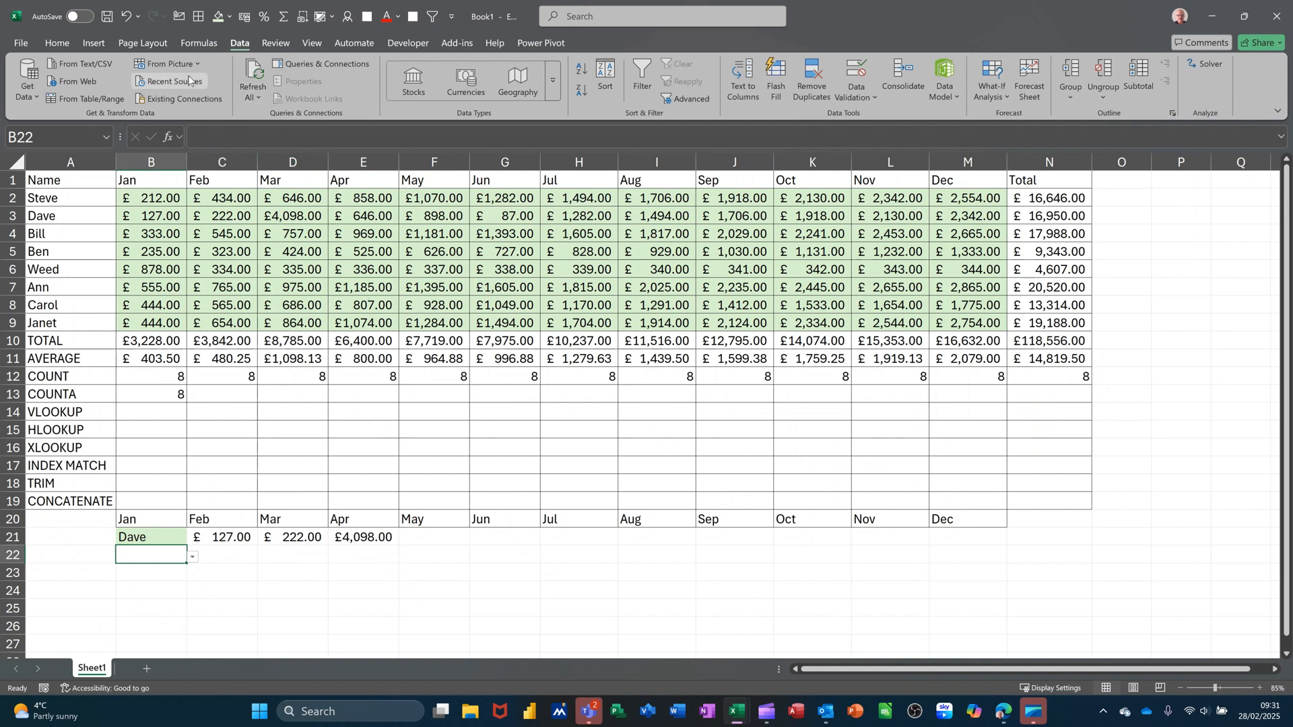
- Fill B22 with the standard orange colour and choose Jan from its month list
left_click(56, 43)
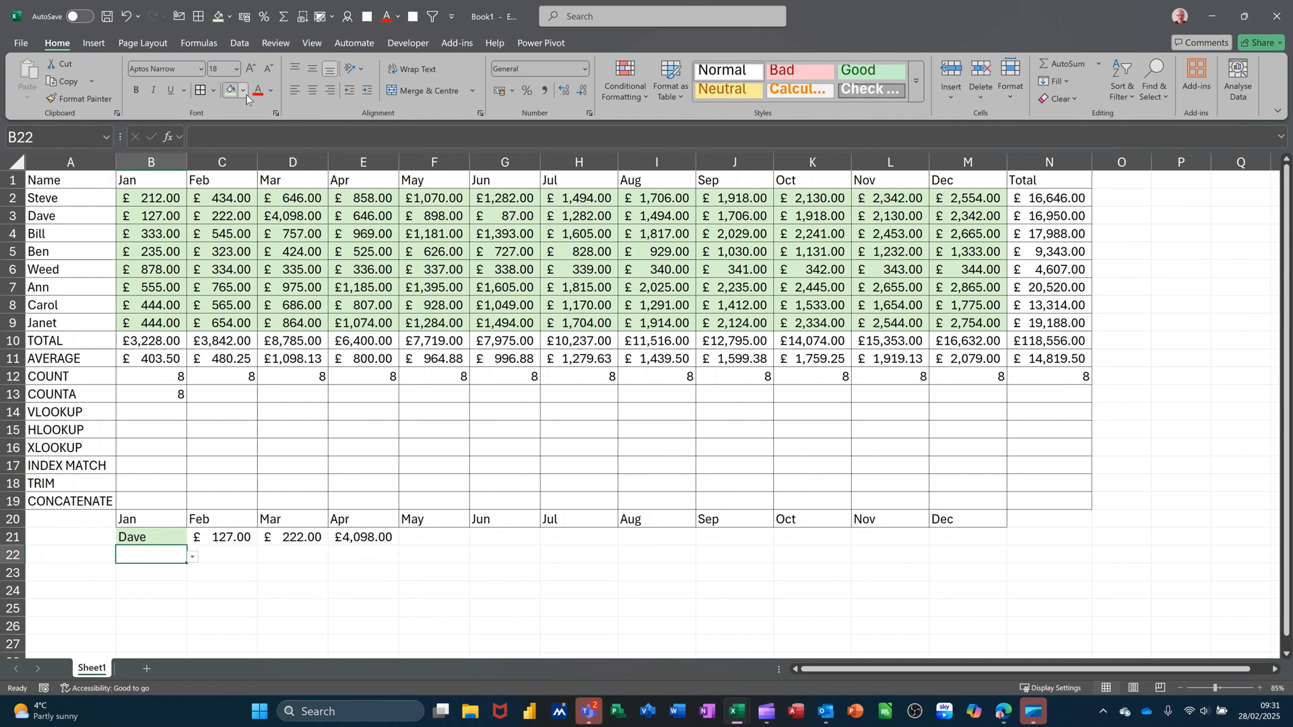
left_click(244, 94)
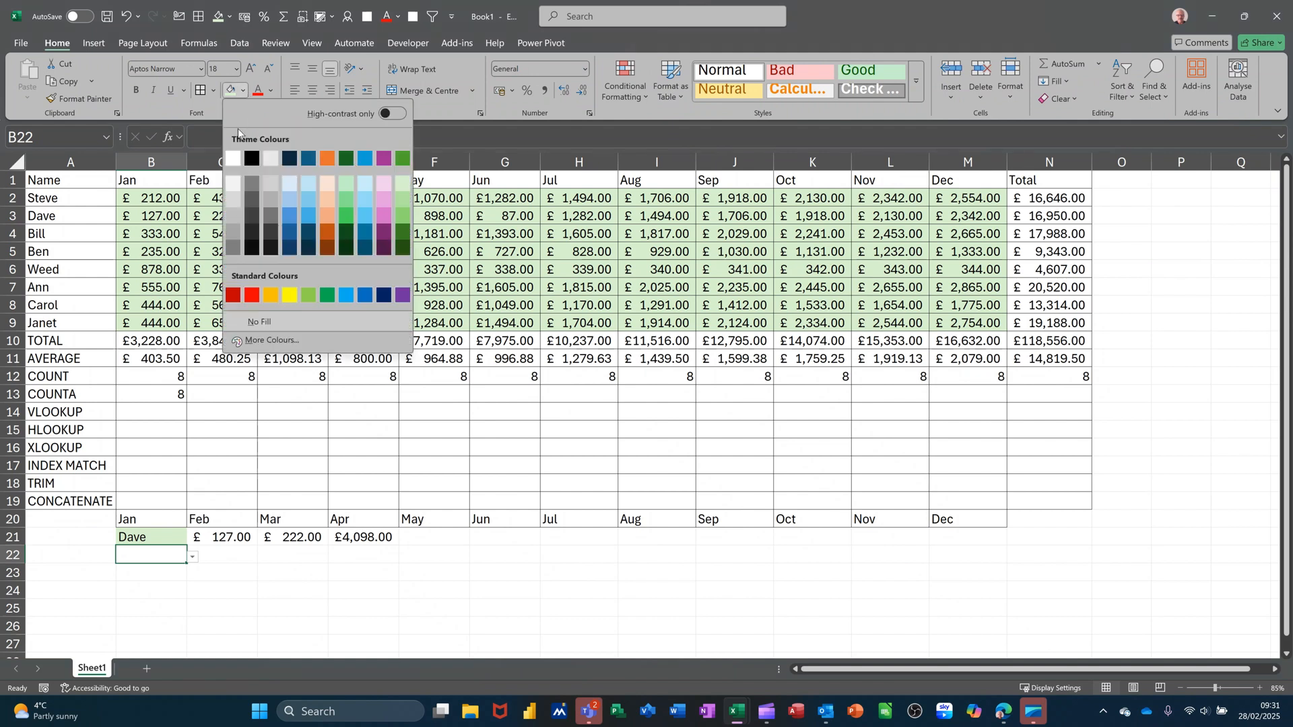
left_click(271, 297)
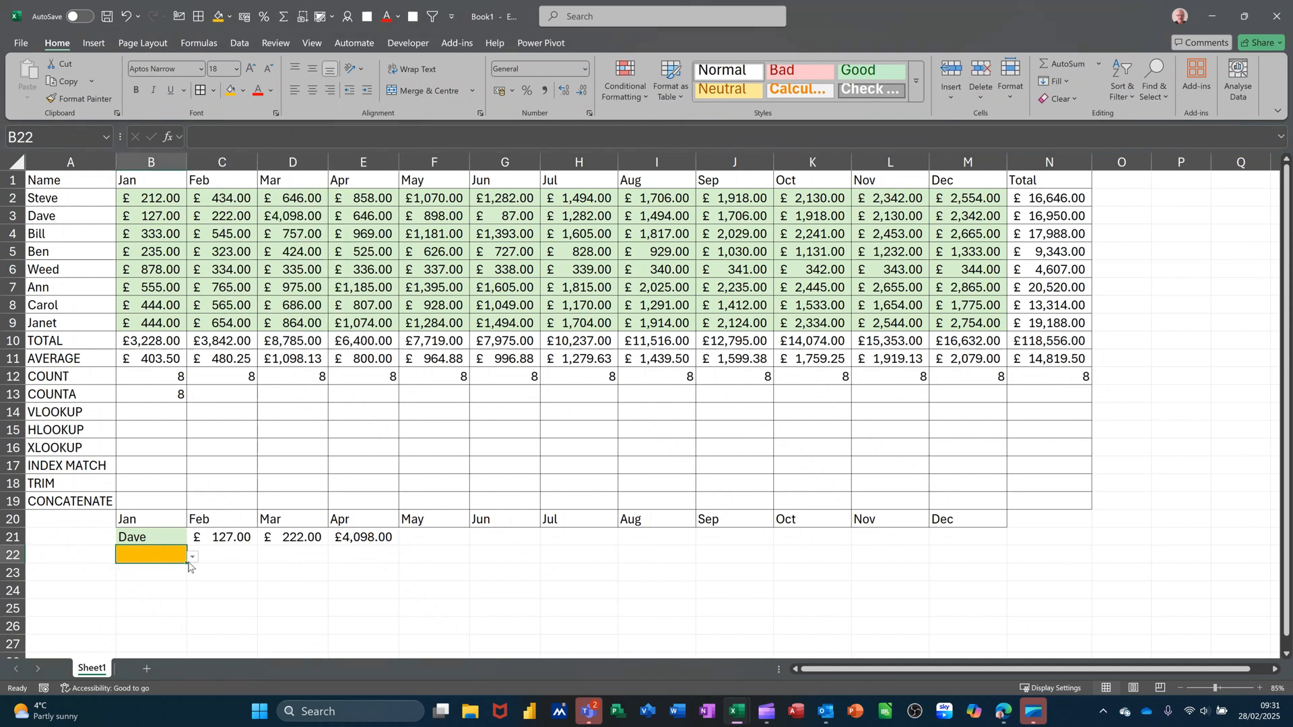
left_click(192, 558)
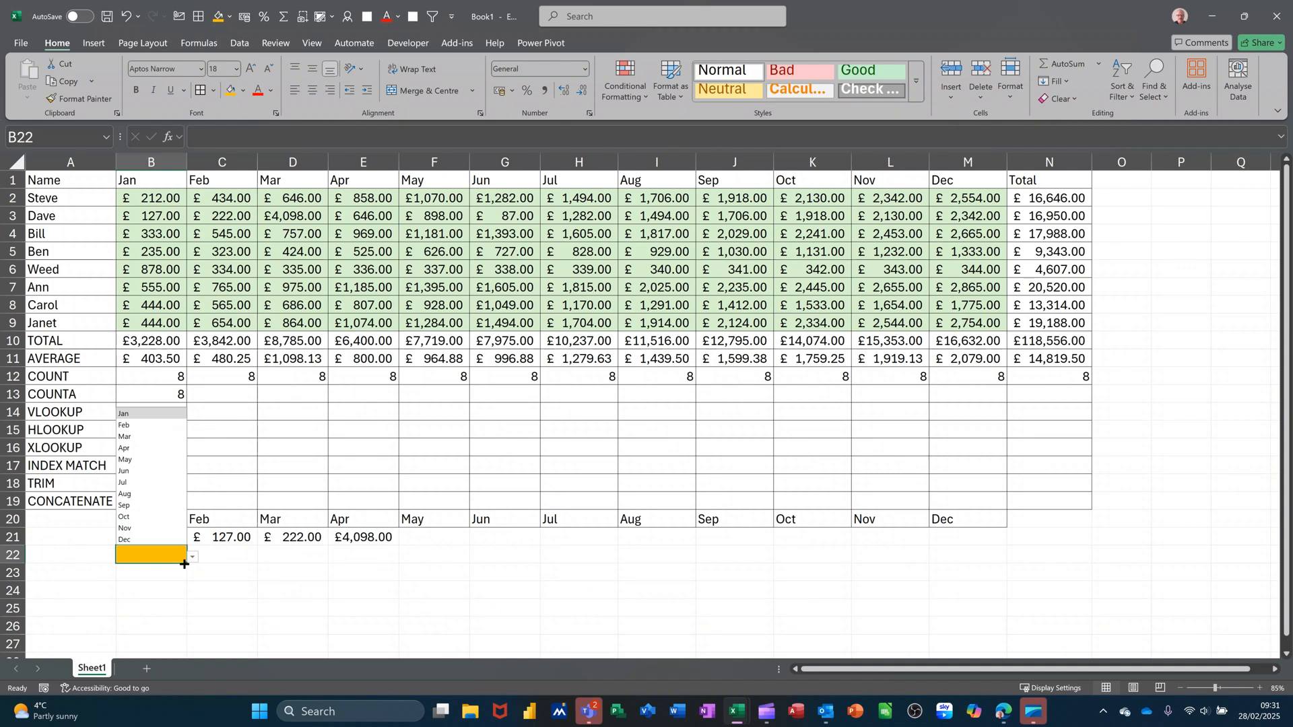
left_click(139, 414)
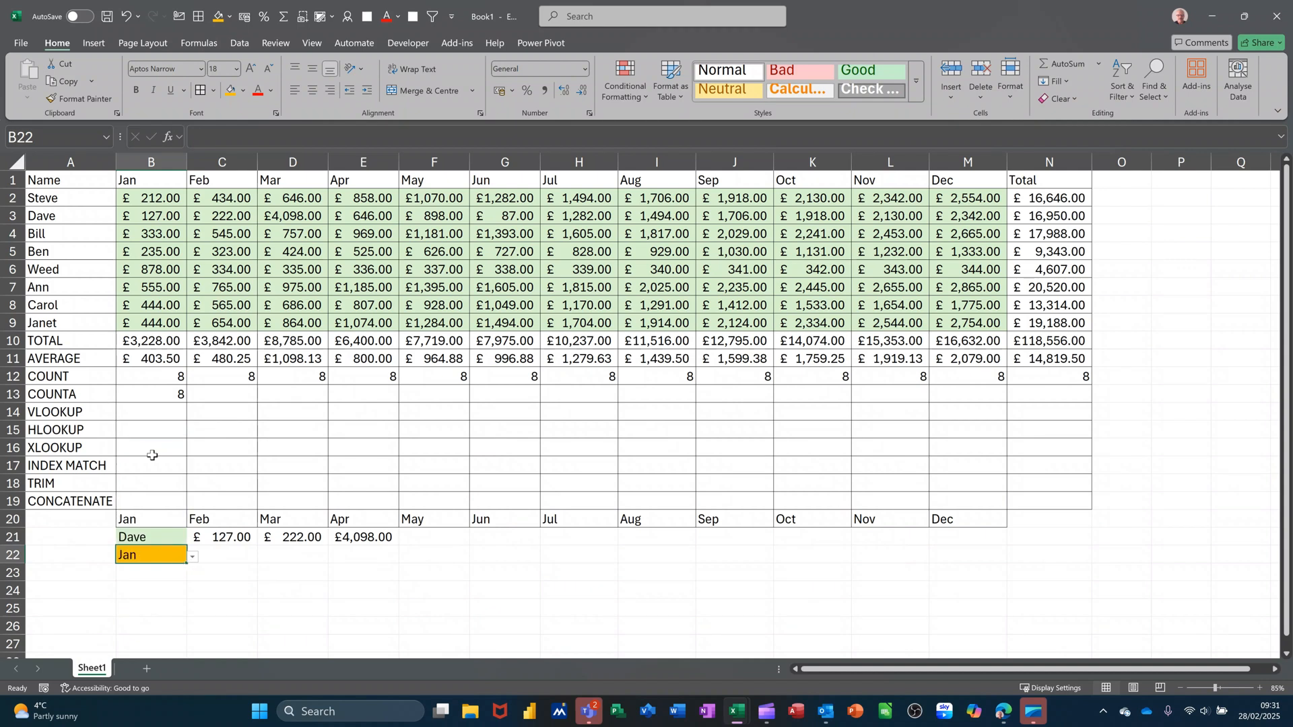
left_click(232, 557)
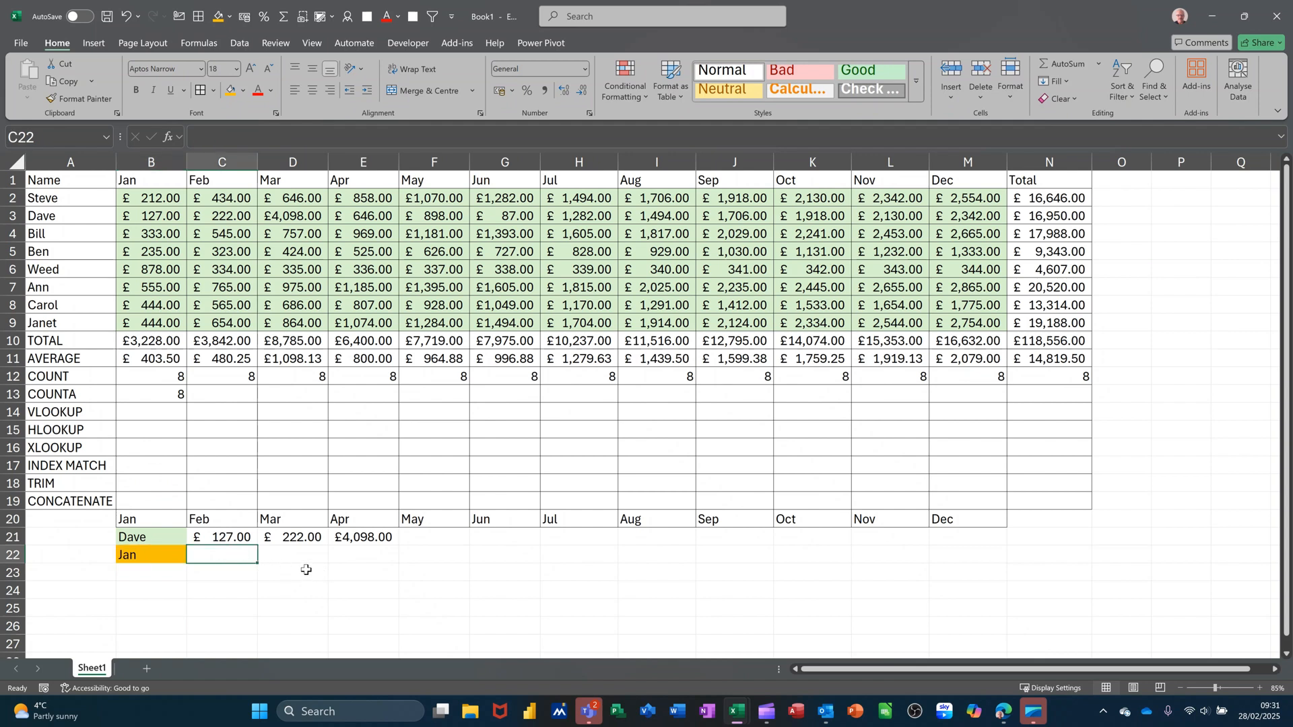
left_click_drag(143, 201, 291, 199)
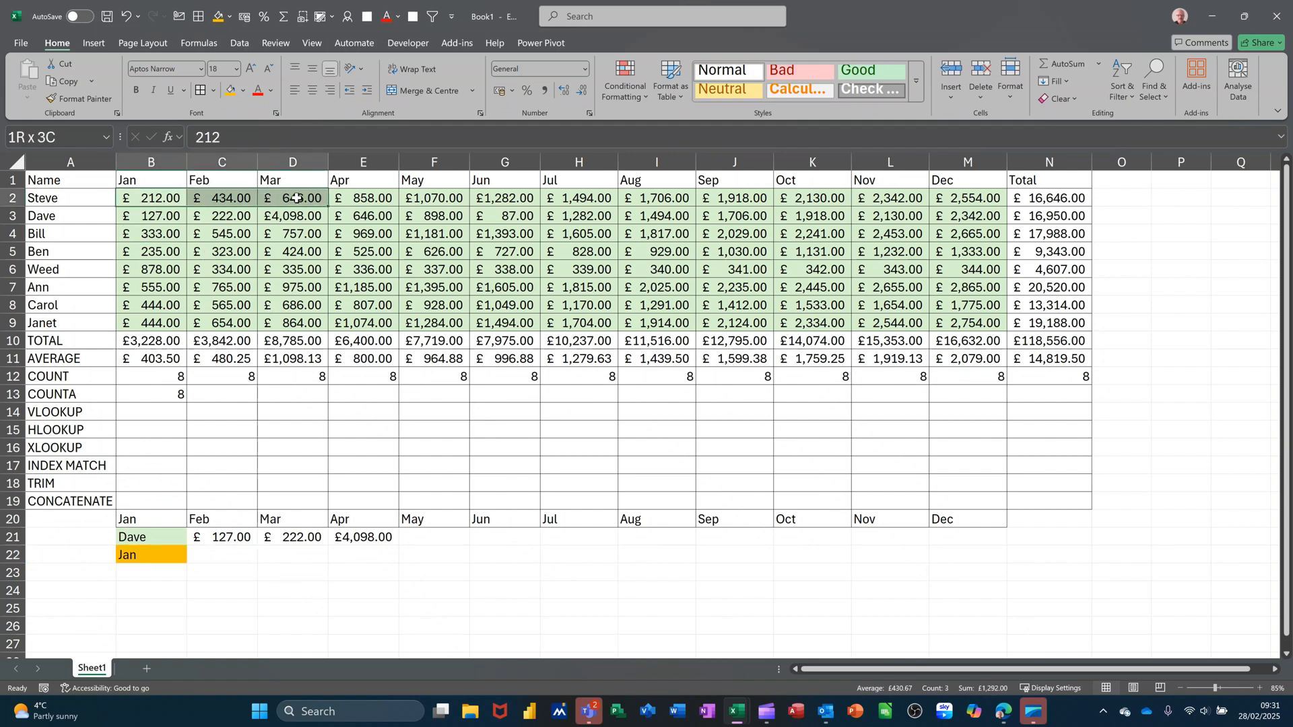
left_click_drag(172, 214, 272, 225)
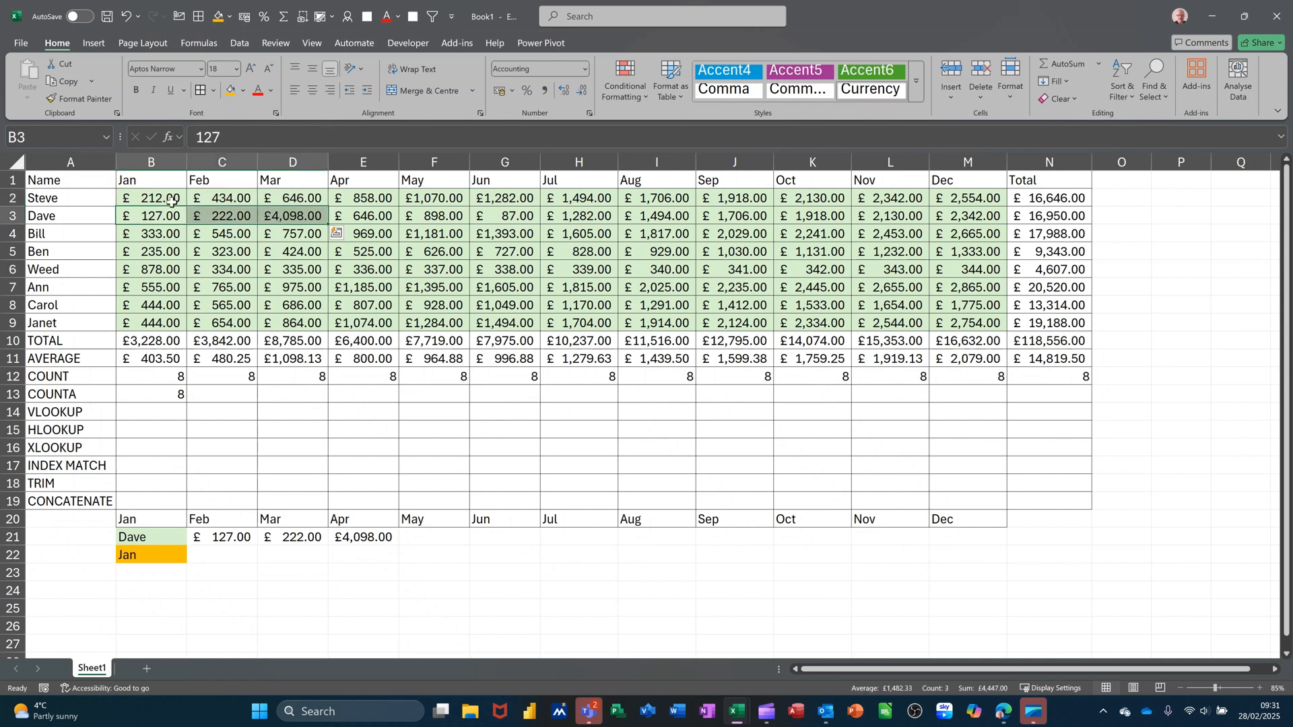
left_click_drag(153, 200, 152, 294)
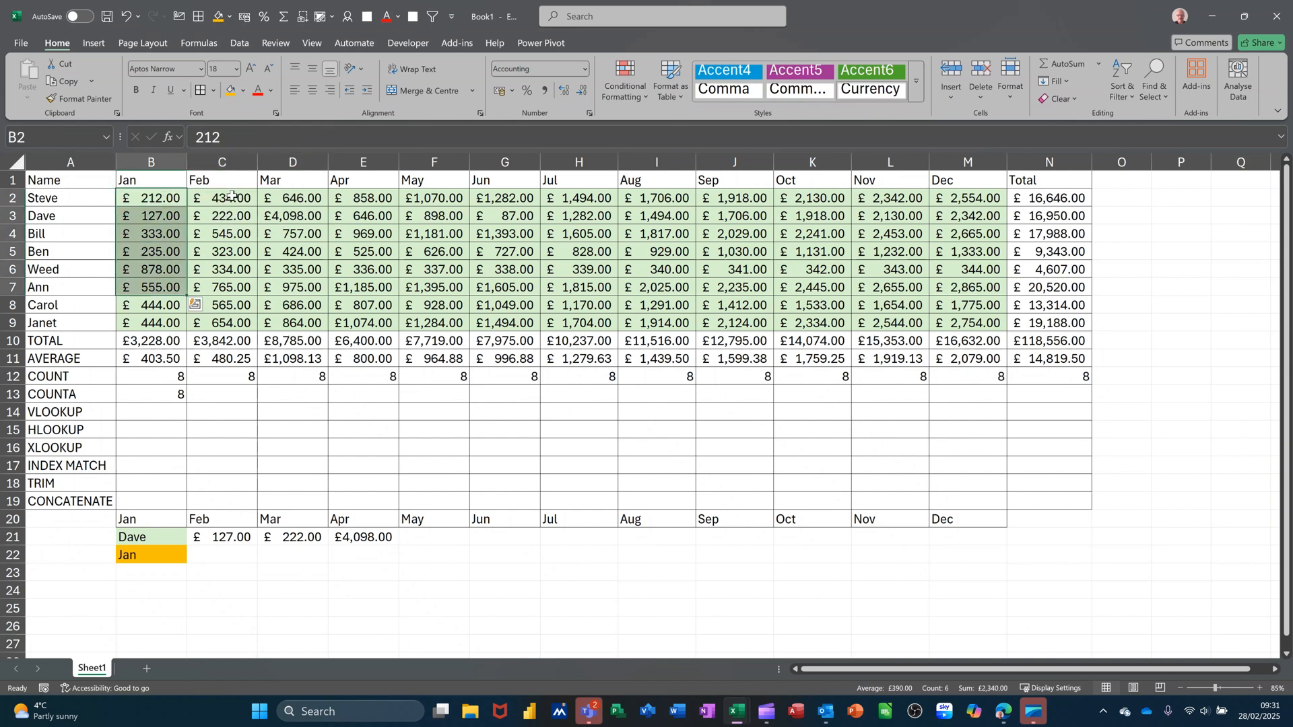
left_click_drag(202, 199, 202, 307)
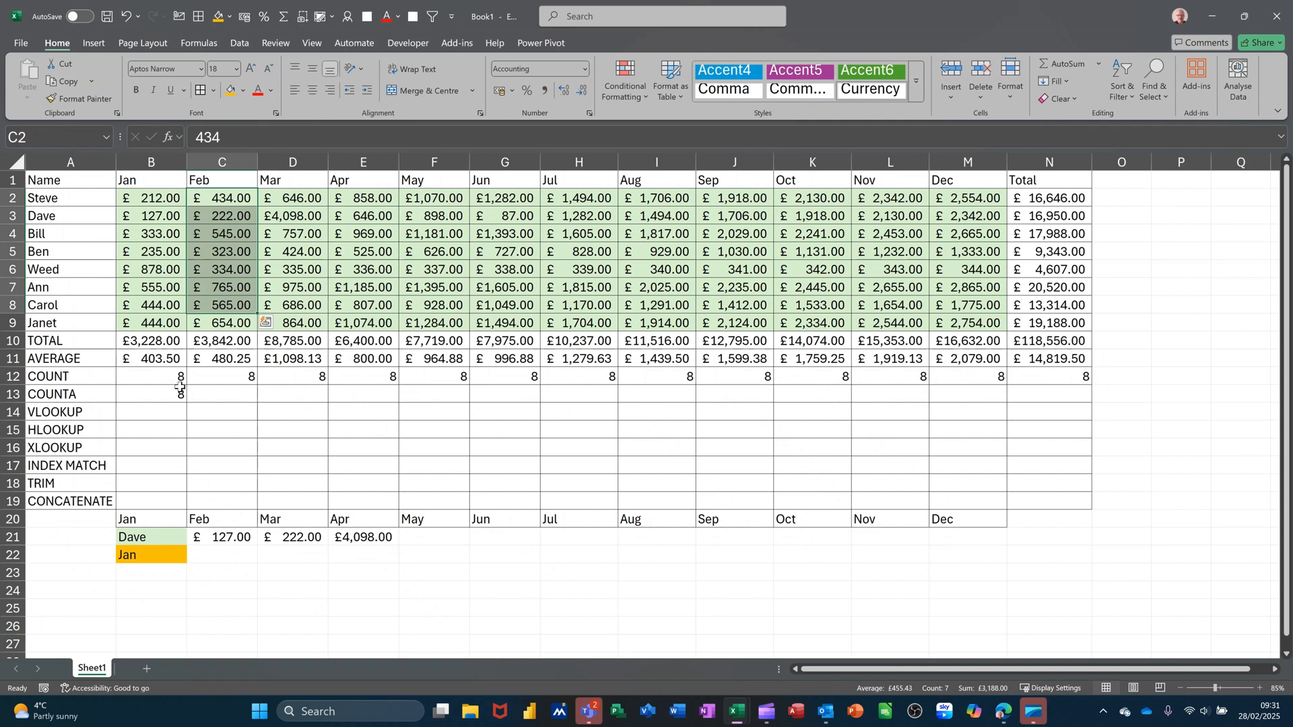
left_click(216, 556)
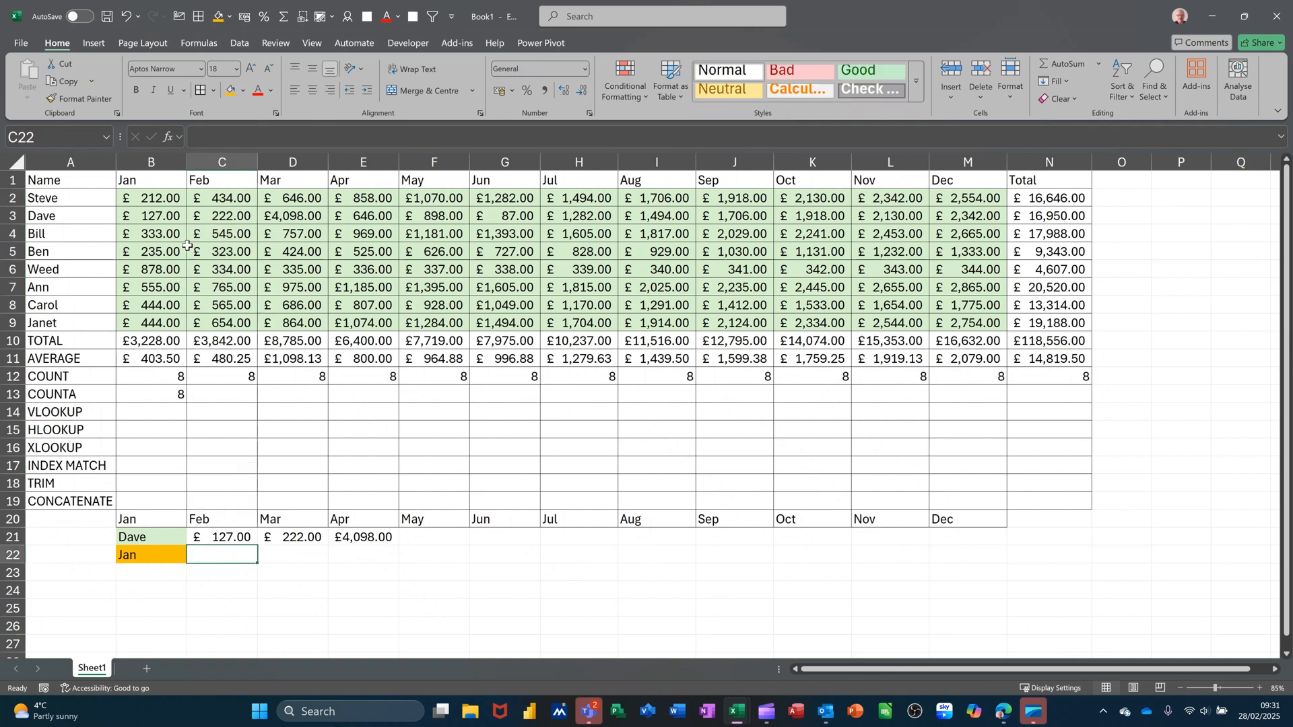
left_click(152, 200)
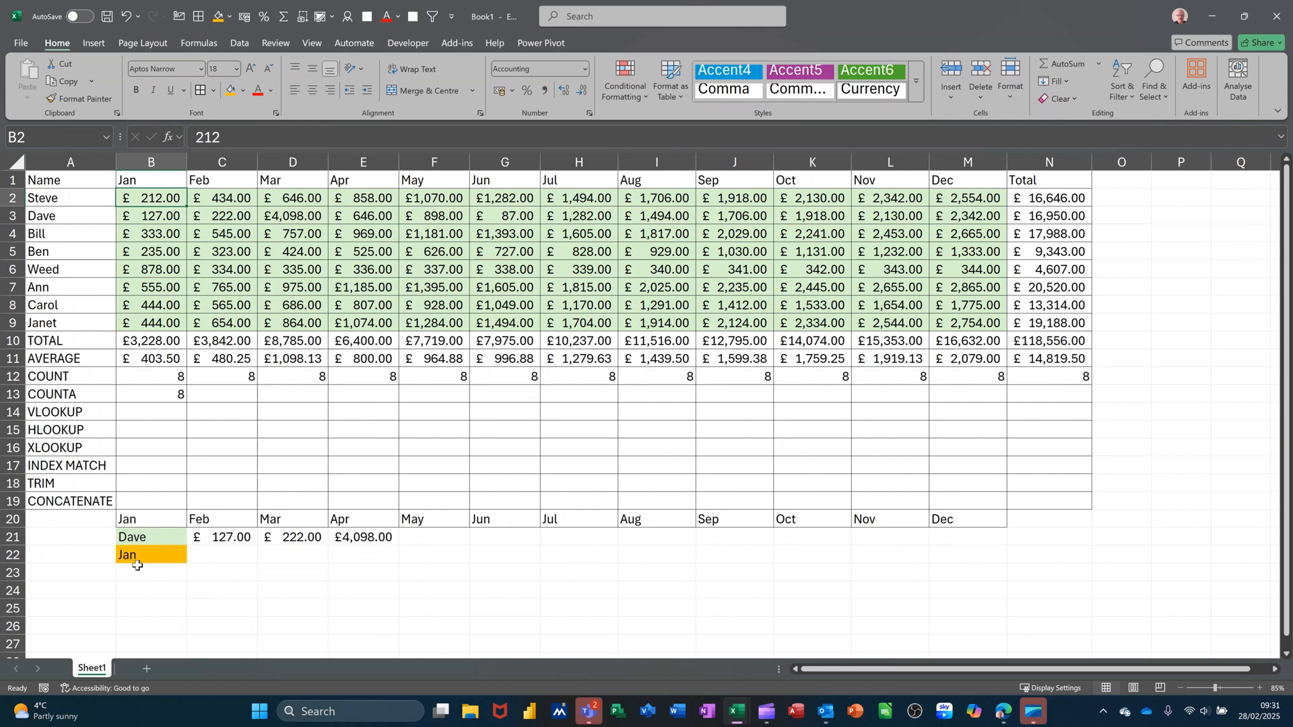
- Enter the formula =HLOOKUP(B22,B1:M9,2,0) in C22 to look up the chosen month's figure
left_click(212, 562)
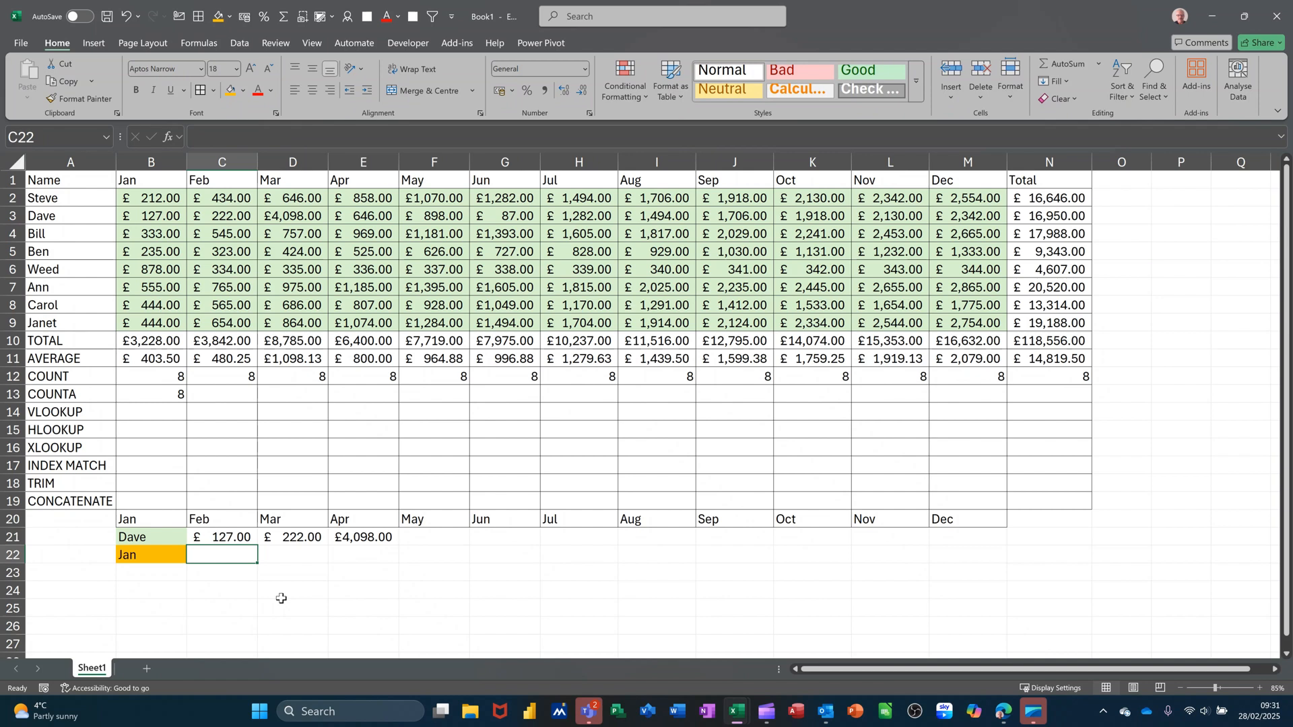
type("=H")
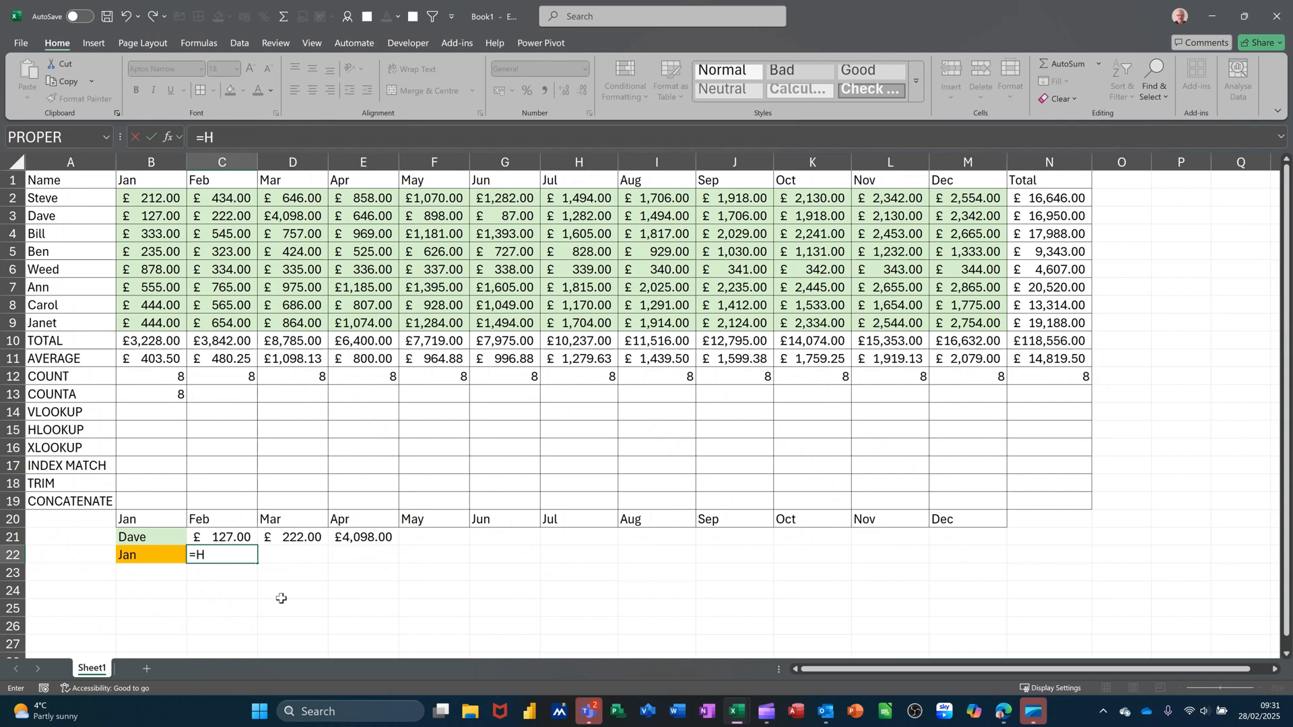
type("LOOKUP")
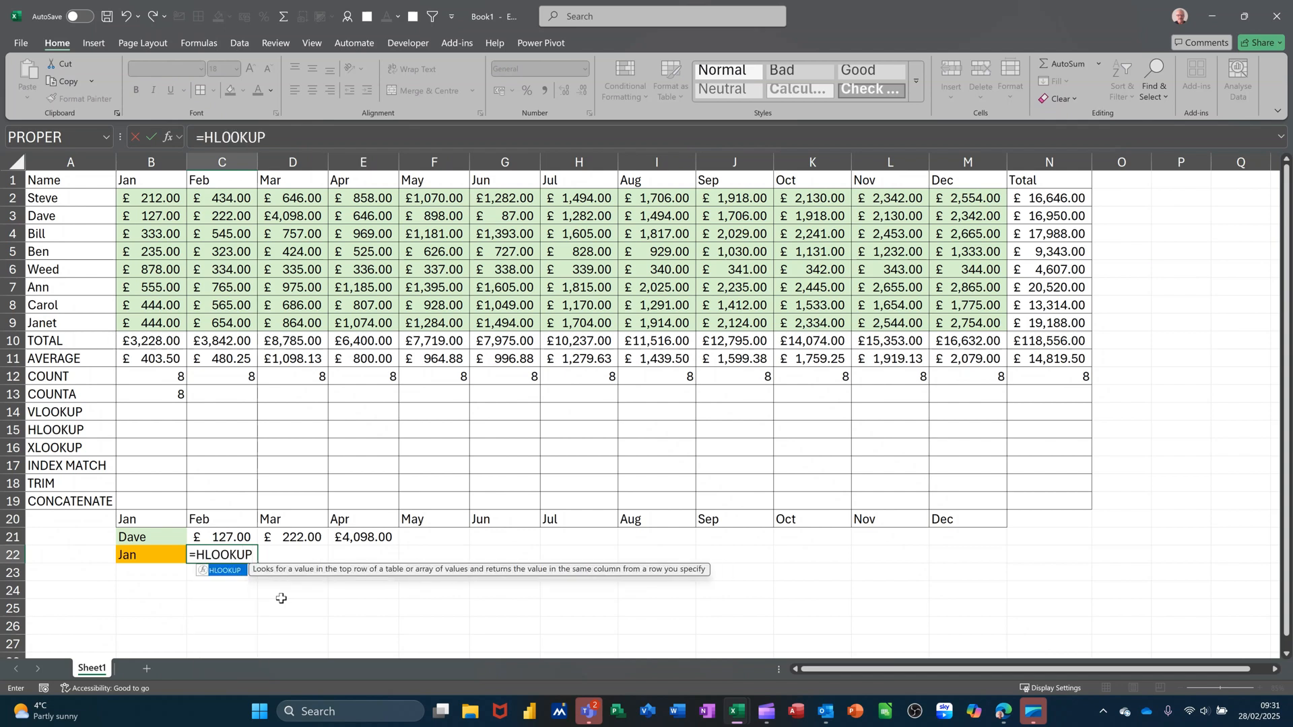
type("(")
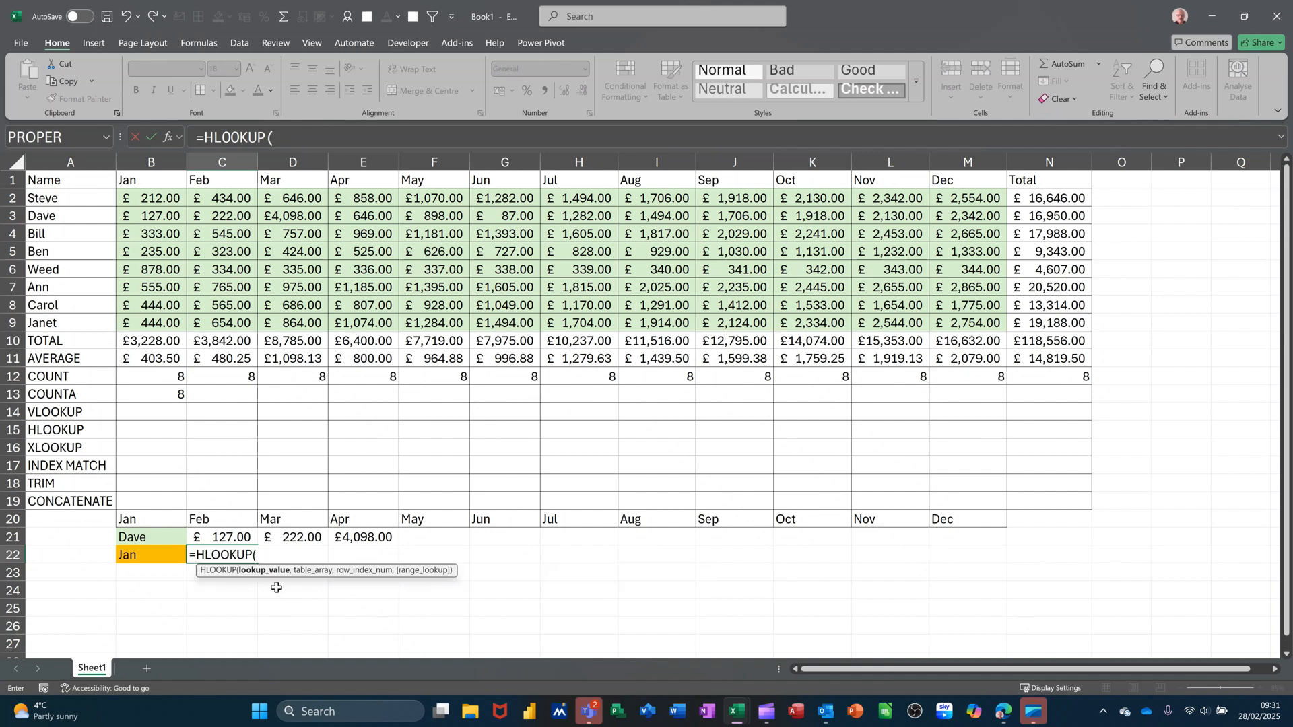
left_click(151, 556)
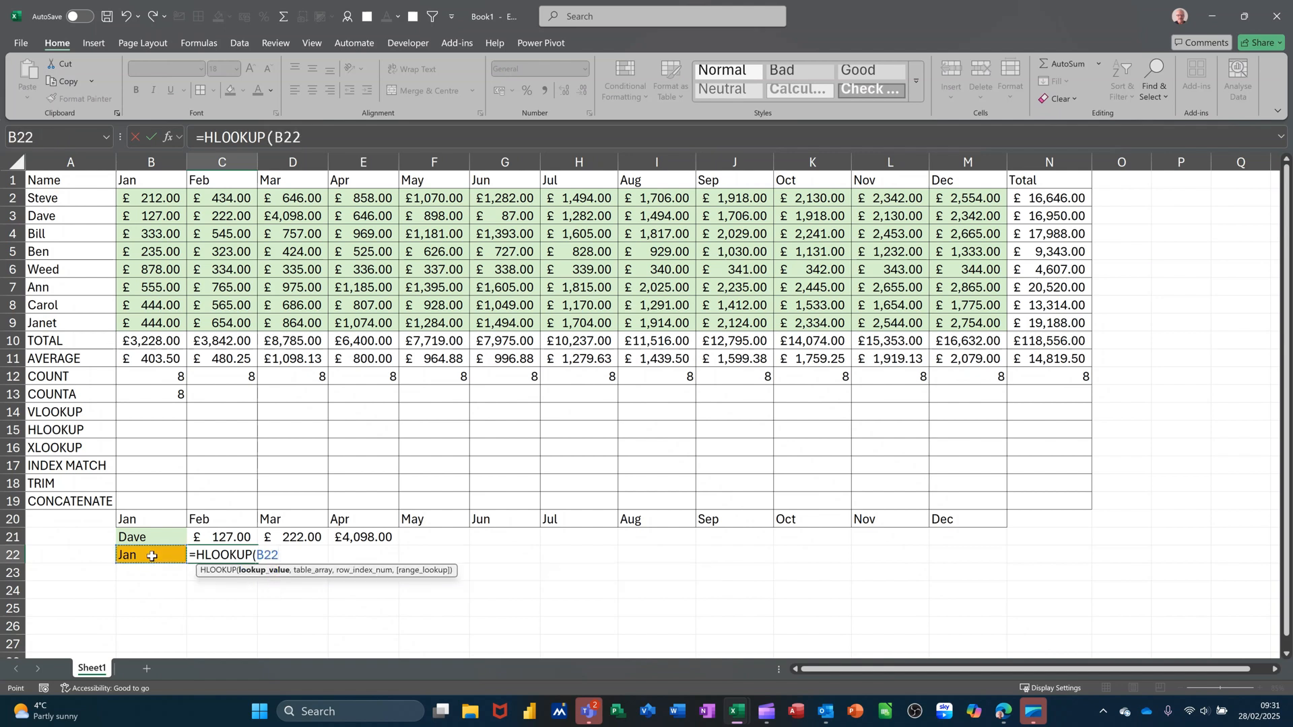
type(",")
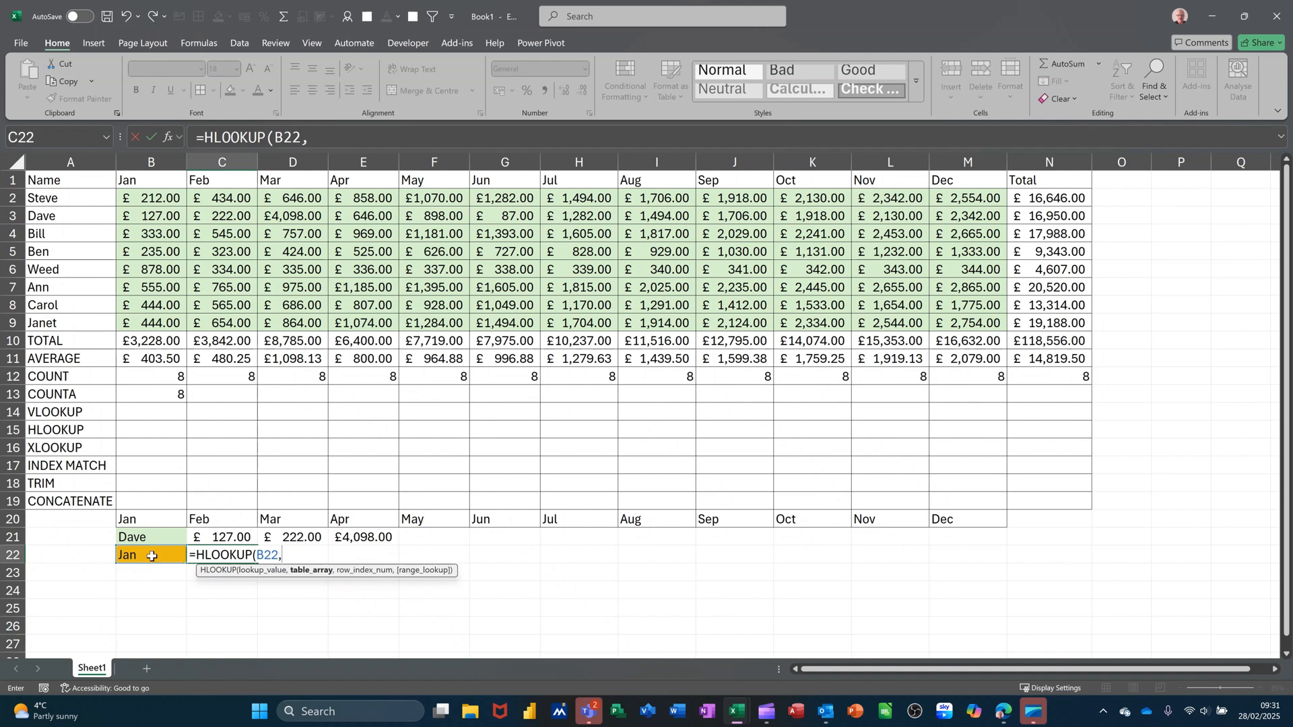
left_click_drag(137, 182, 978, 323)
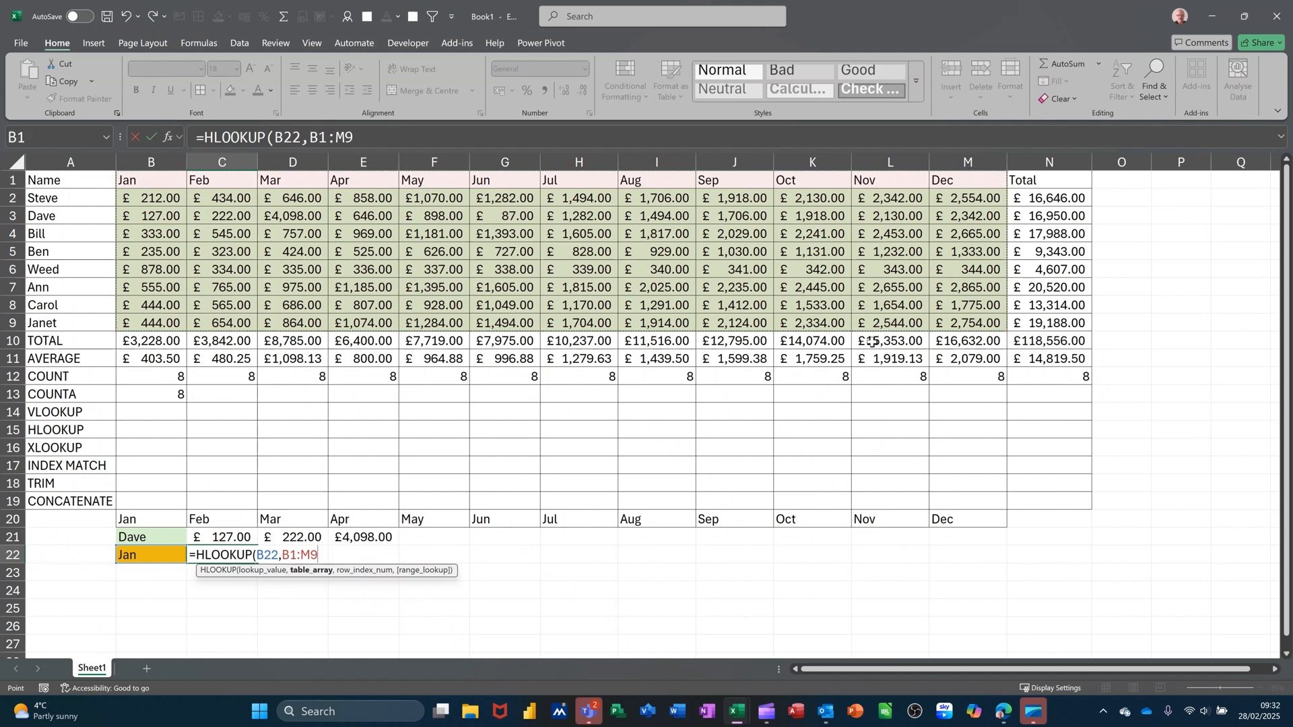
type(",2,0")
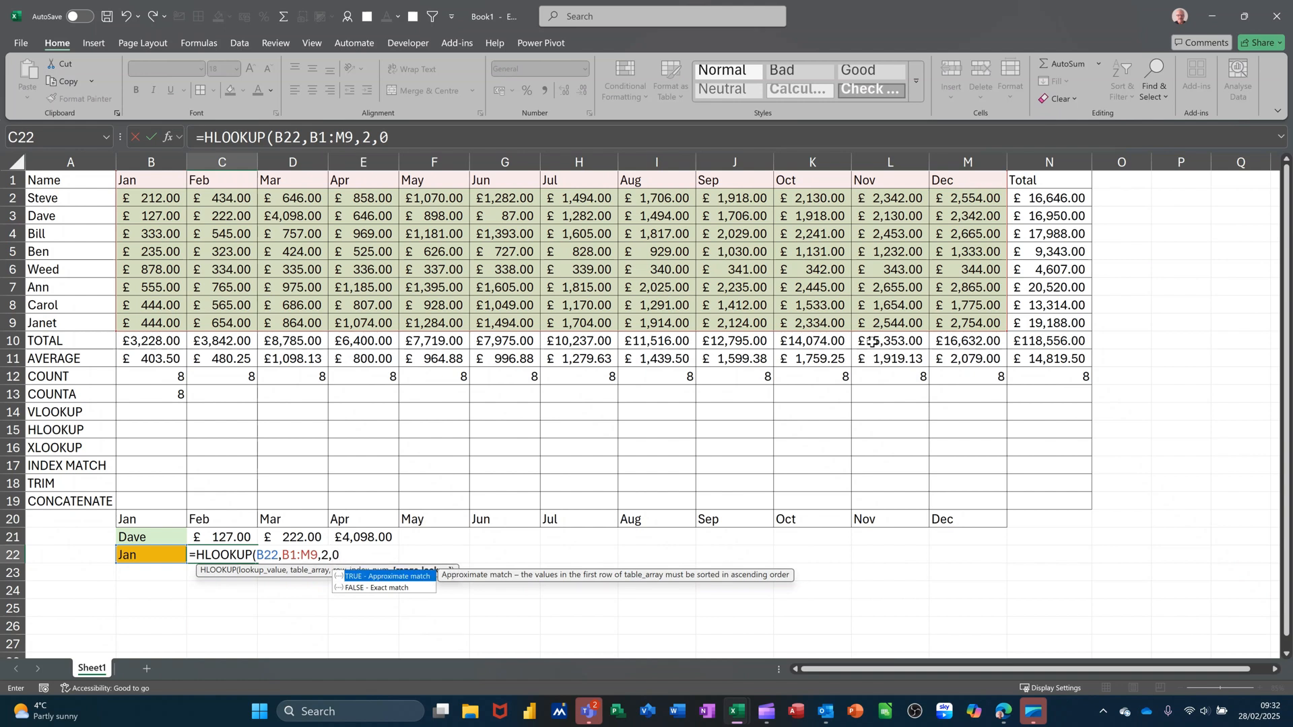
type(")")
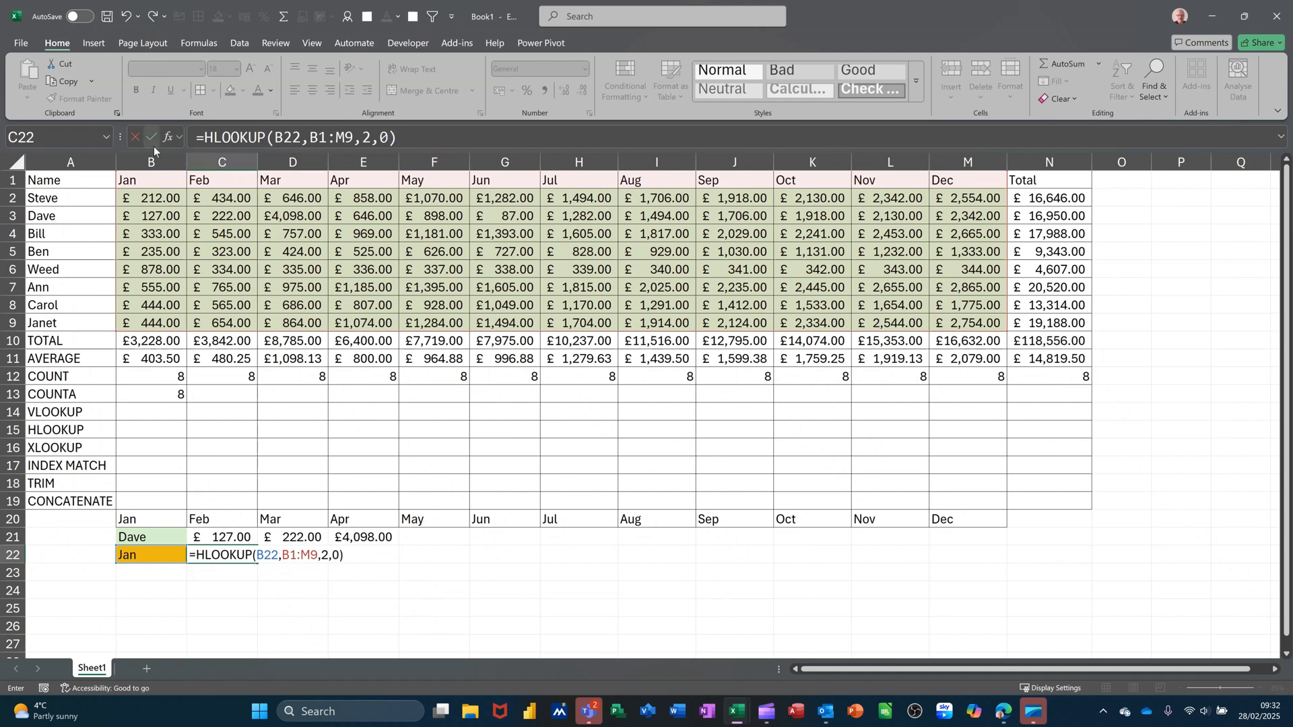
left_click(152, 137)
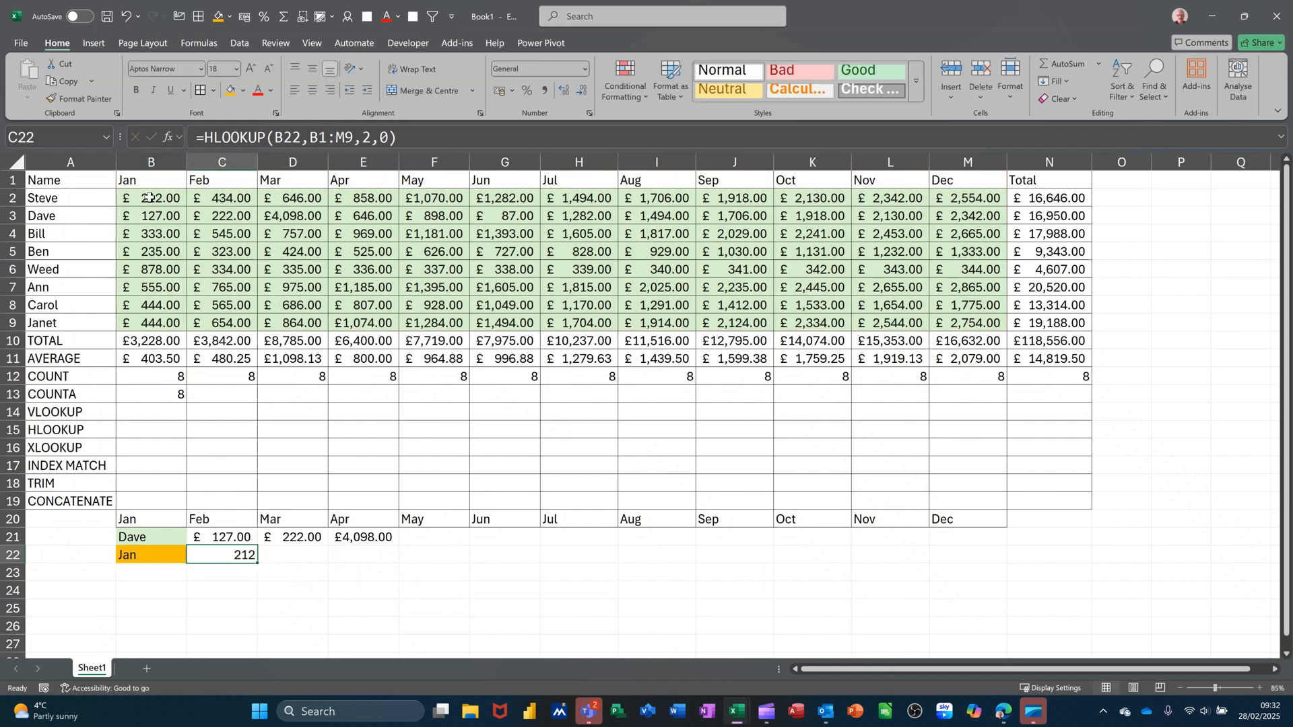
- Choose Feb from the month list in B22 to test the horizontal lookup
left_click(162, 554)
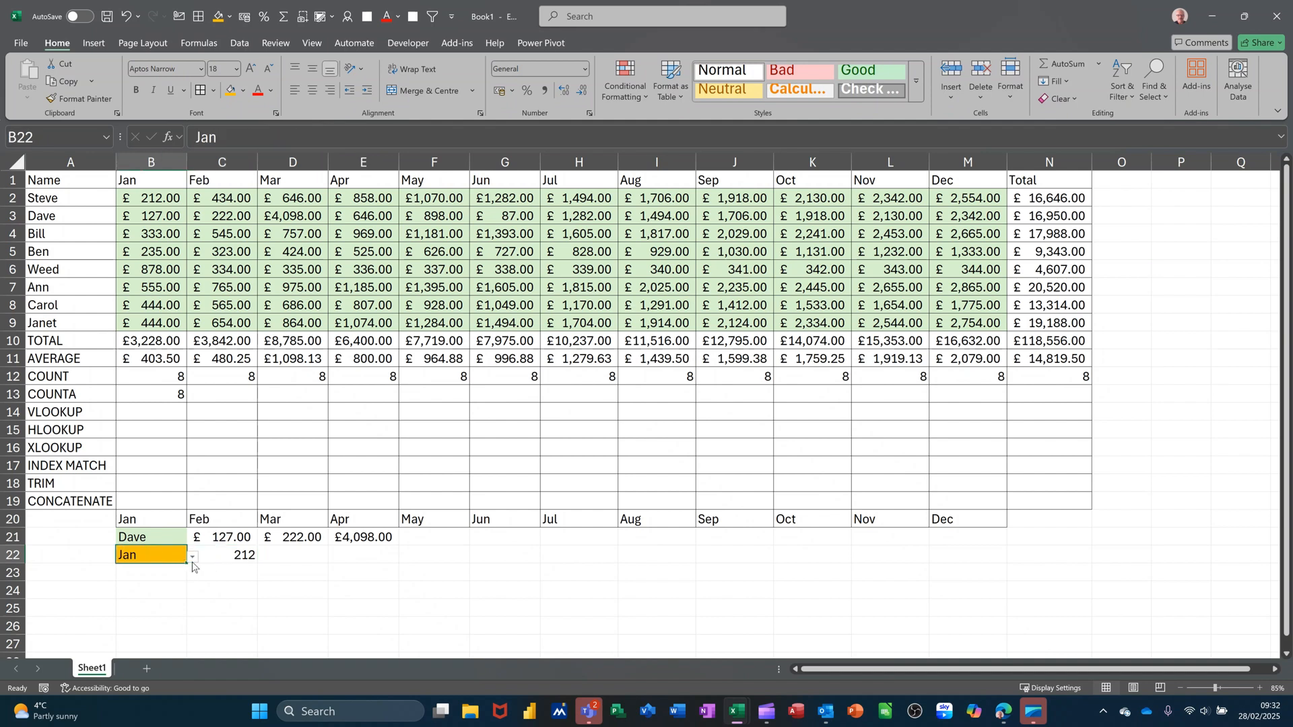
left_click(193, 558)
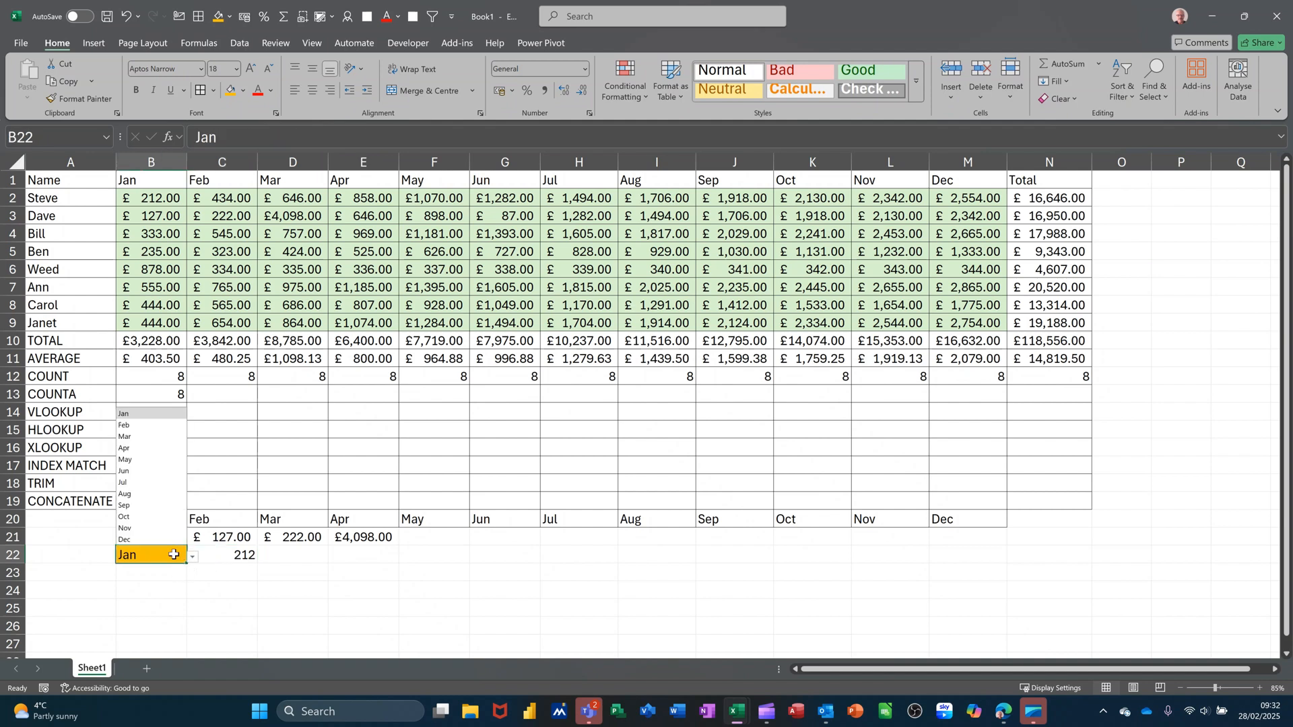
left_click(132, 426)
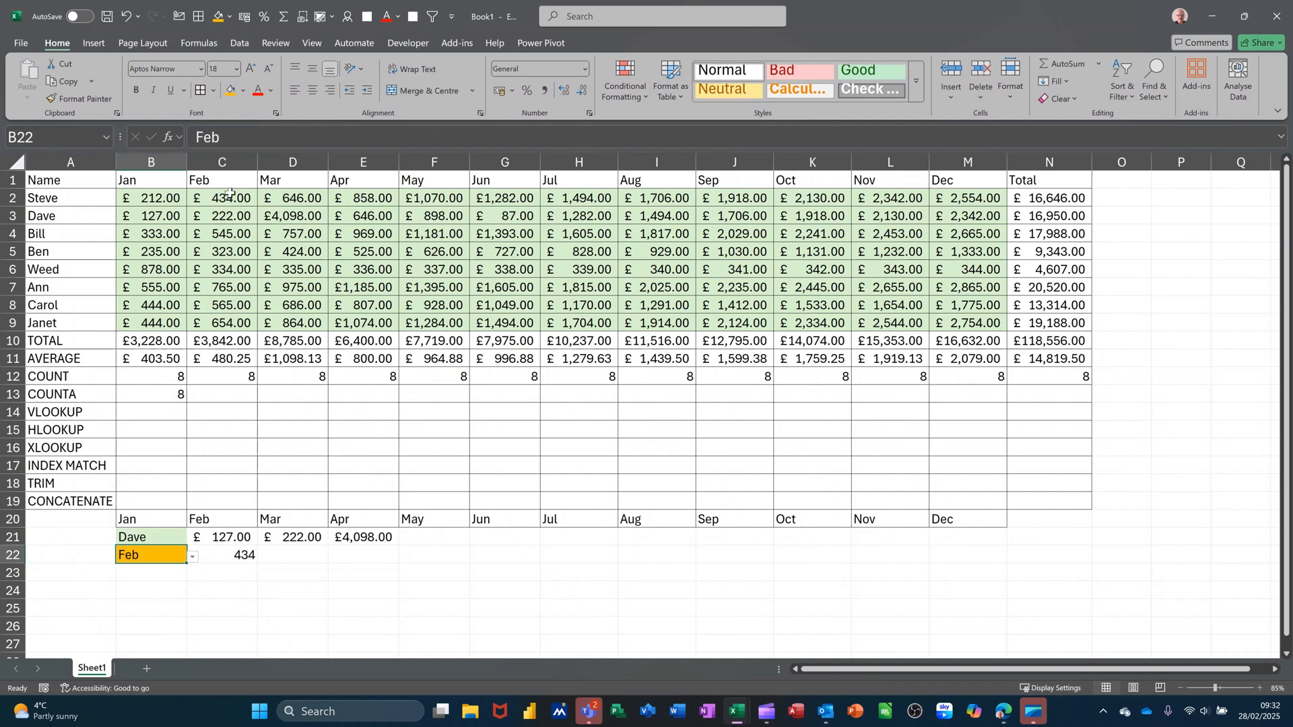
- Set the row index in the C22 HLOOKUP formula to 3
left_click(223, 559)
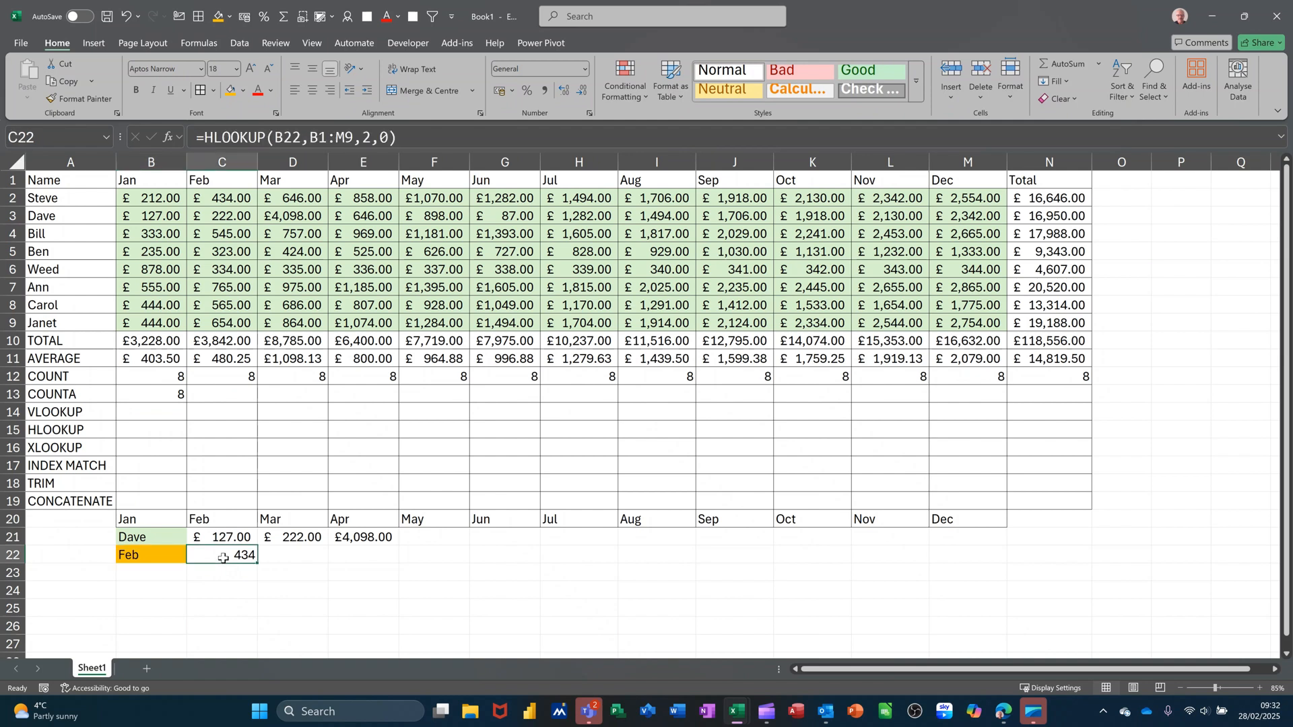
left_click(364, 138)
double_click(367, 138)
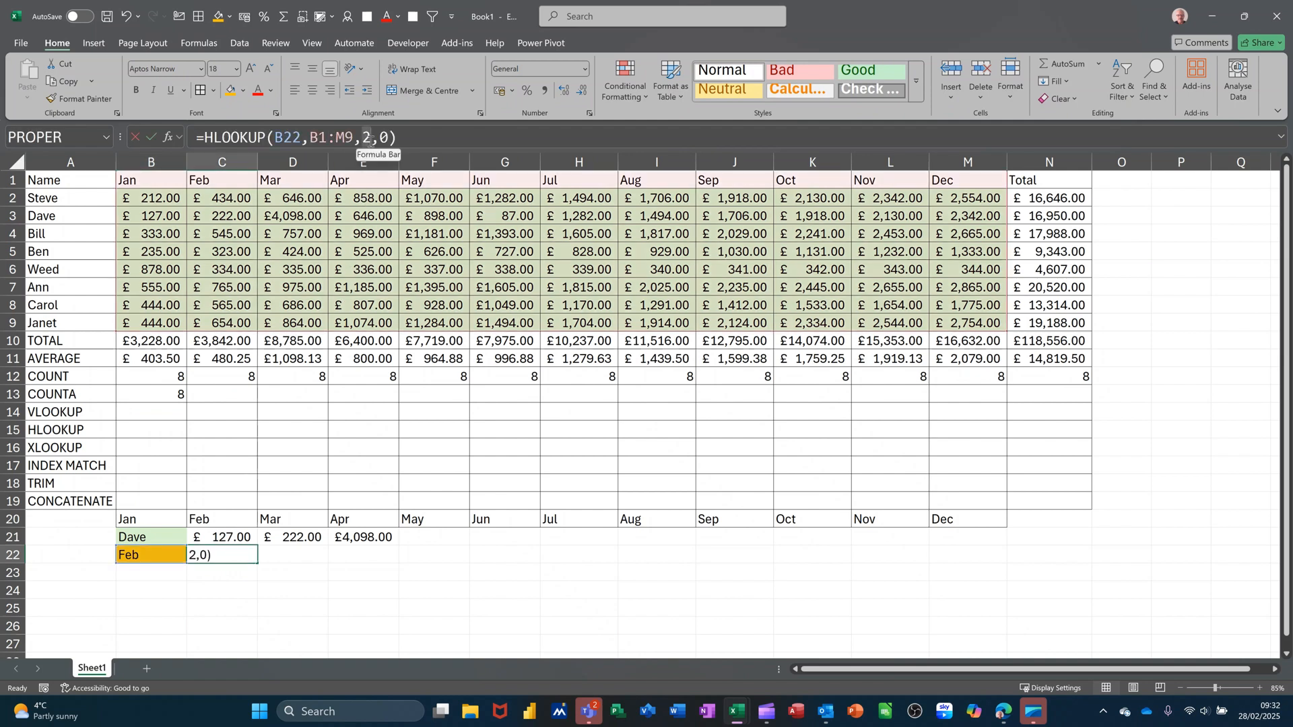
type("3")
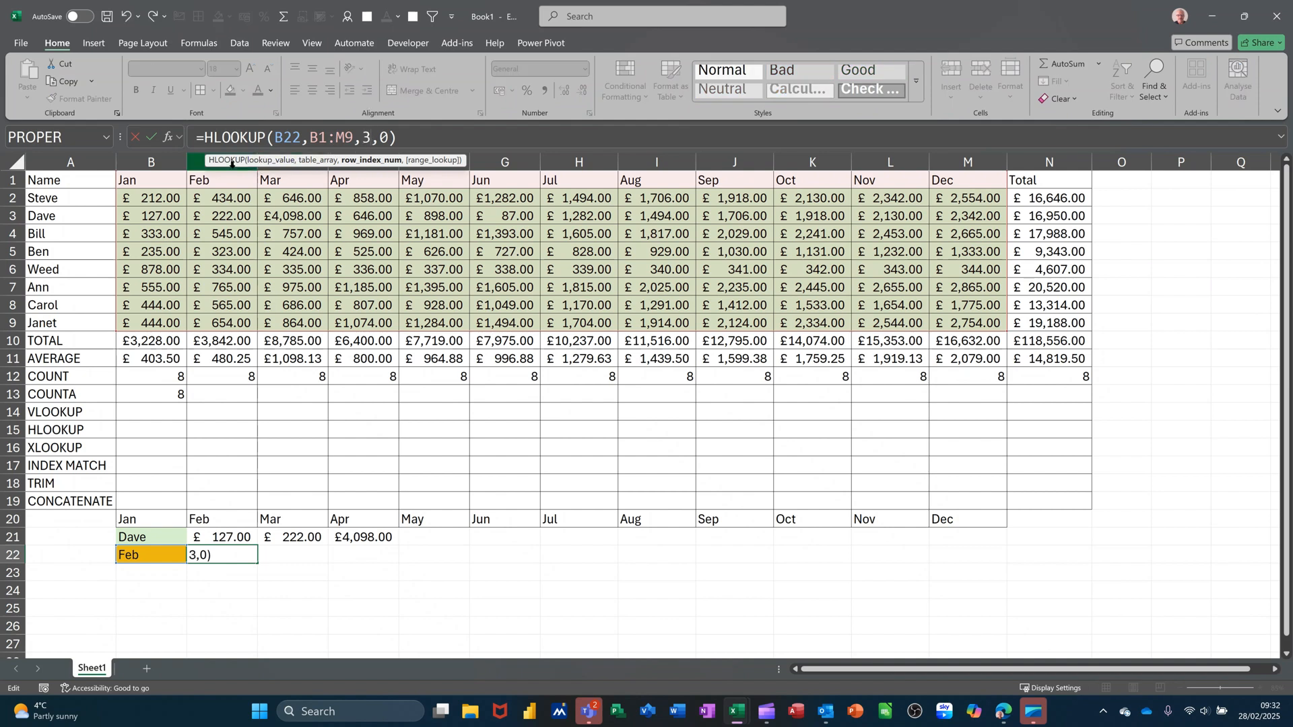
left_click(149, 138)
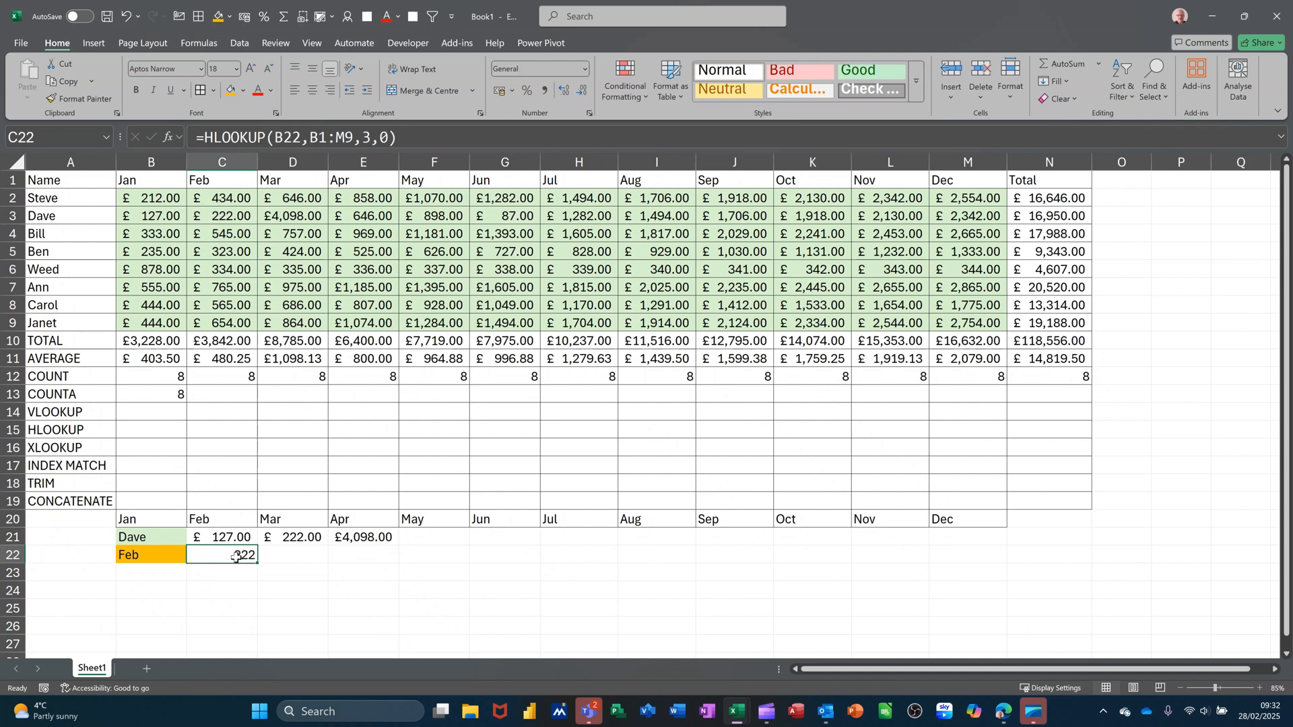
- Enter =XLOOKUP(PERSON,A2:A9,B2:M9) in C23 to return all twelve monthly figures for the chosen person
left_click(154, 575)
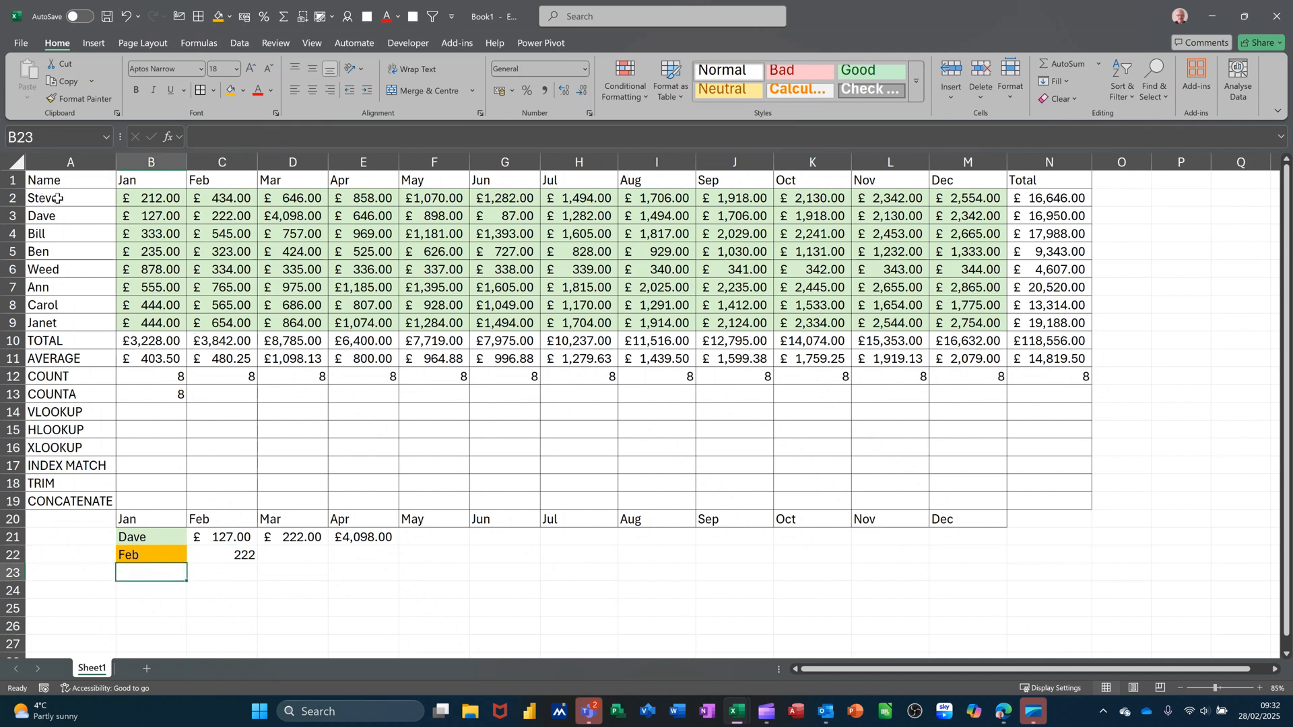
left_click(156, 537)
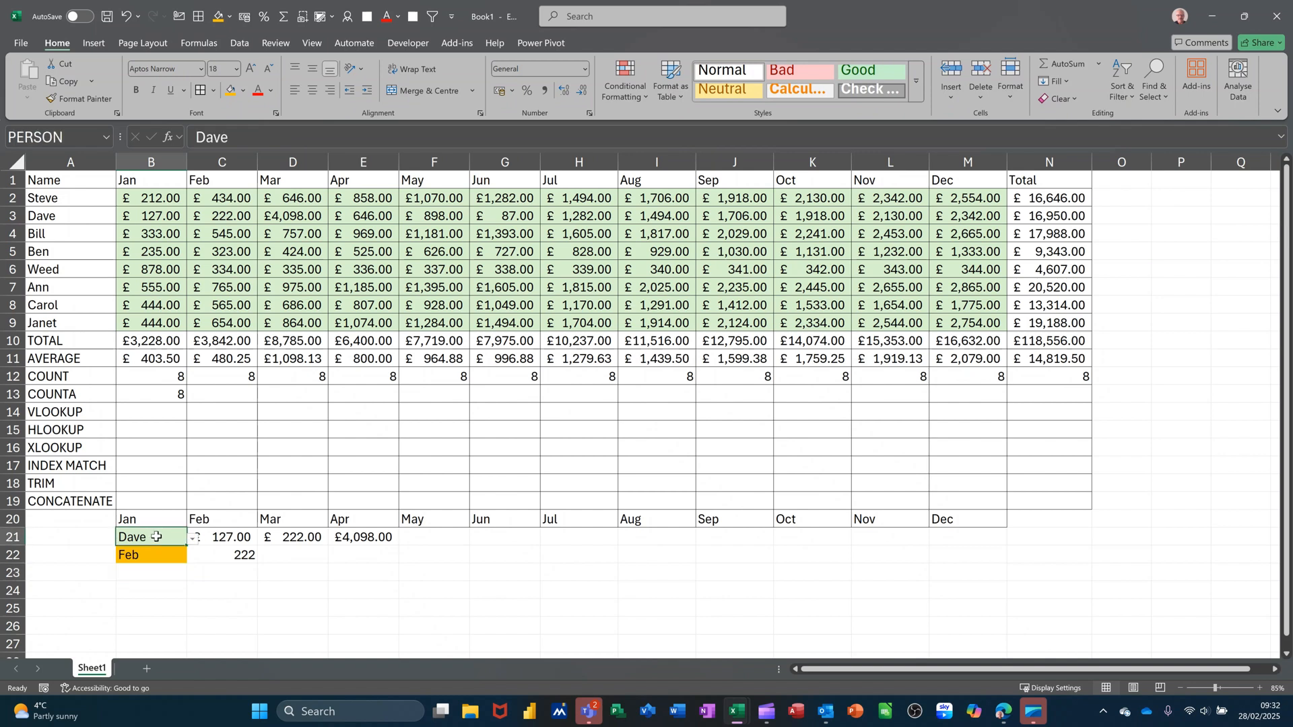
left_click(214, 577)
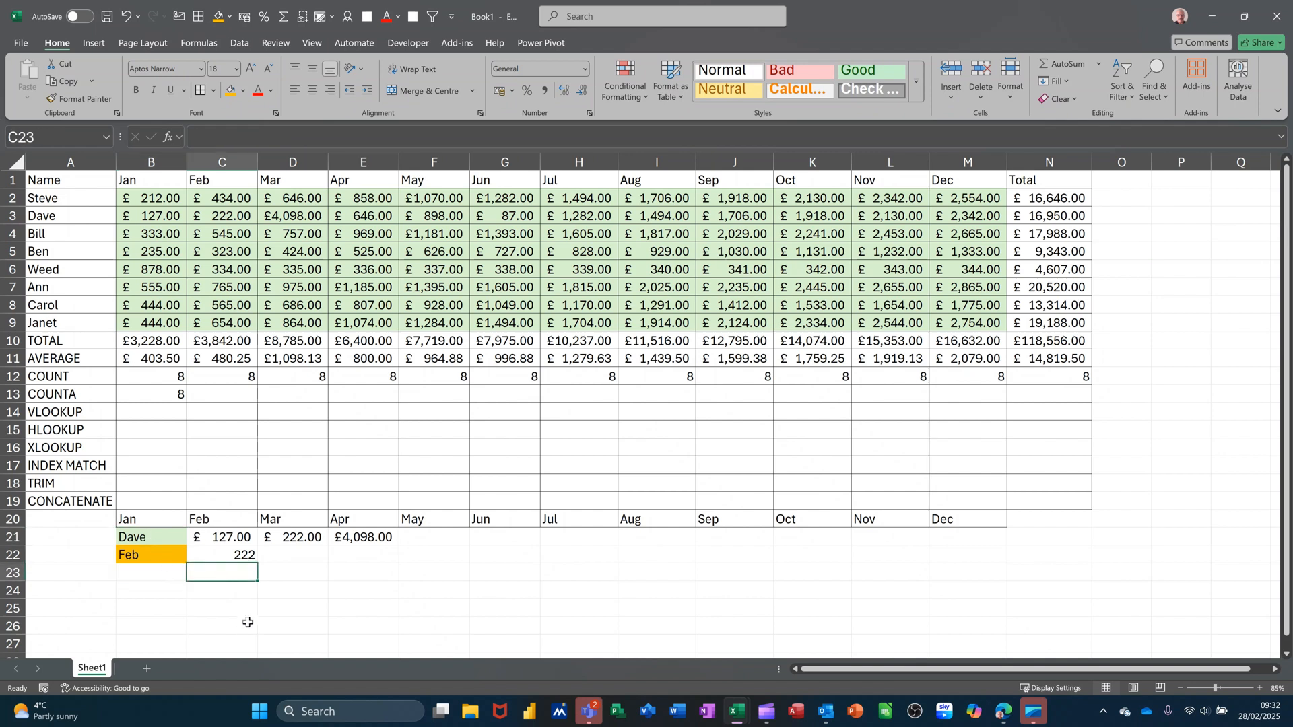
type("=XL")
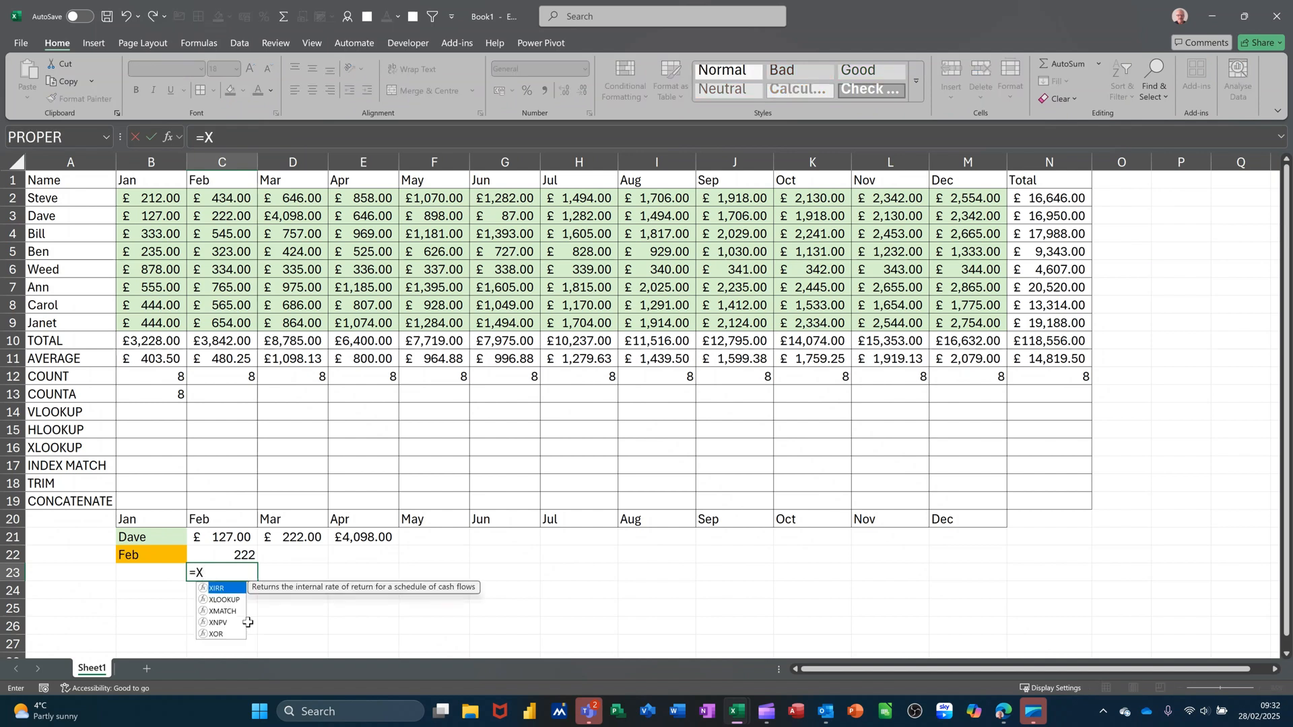
key("Tab")
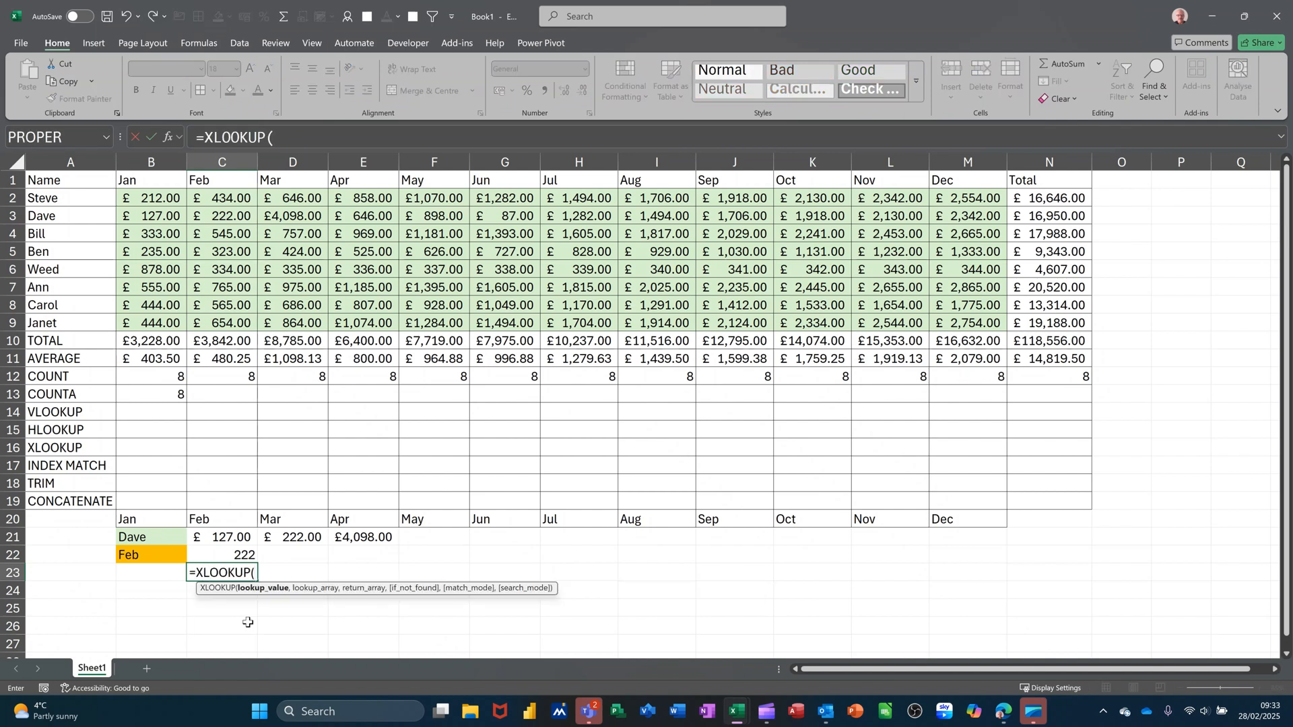
left_click(143, 538)
type(",")
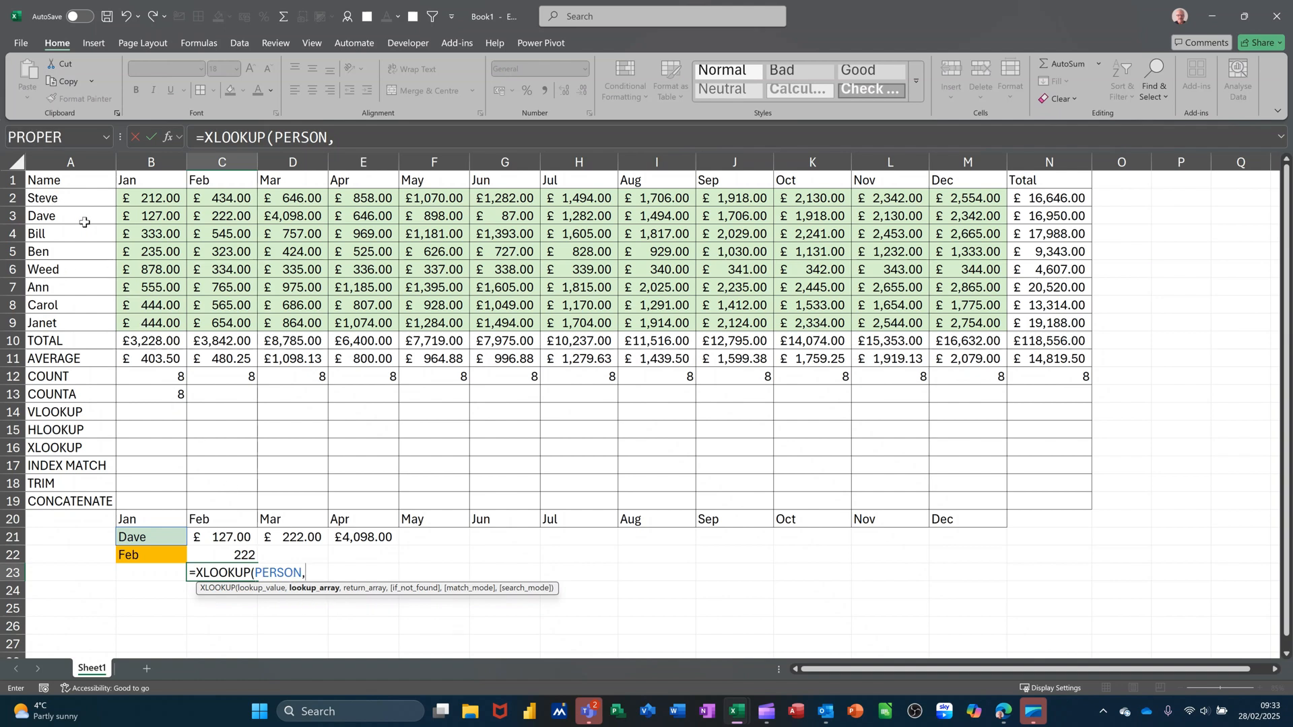
left_click_drag(64, 198, 64, 318)
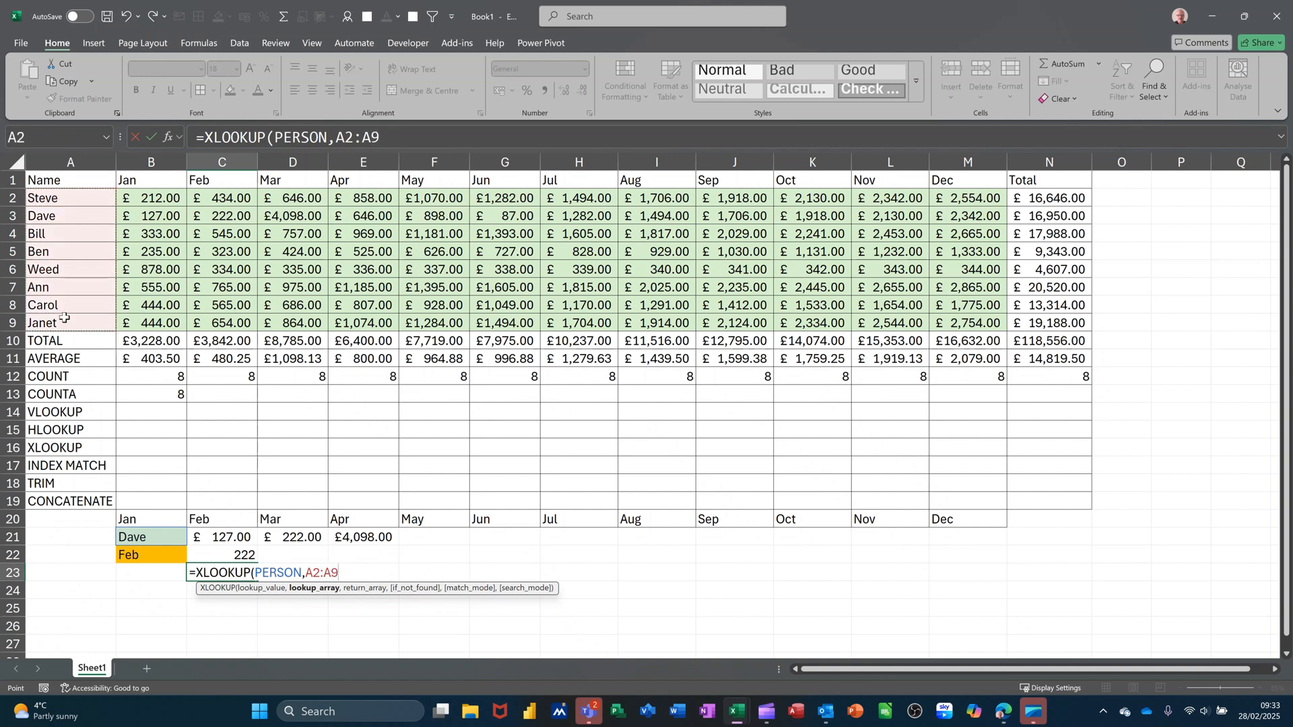
type(",")
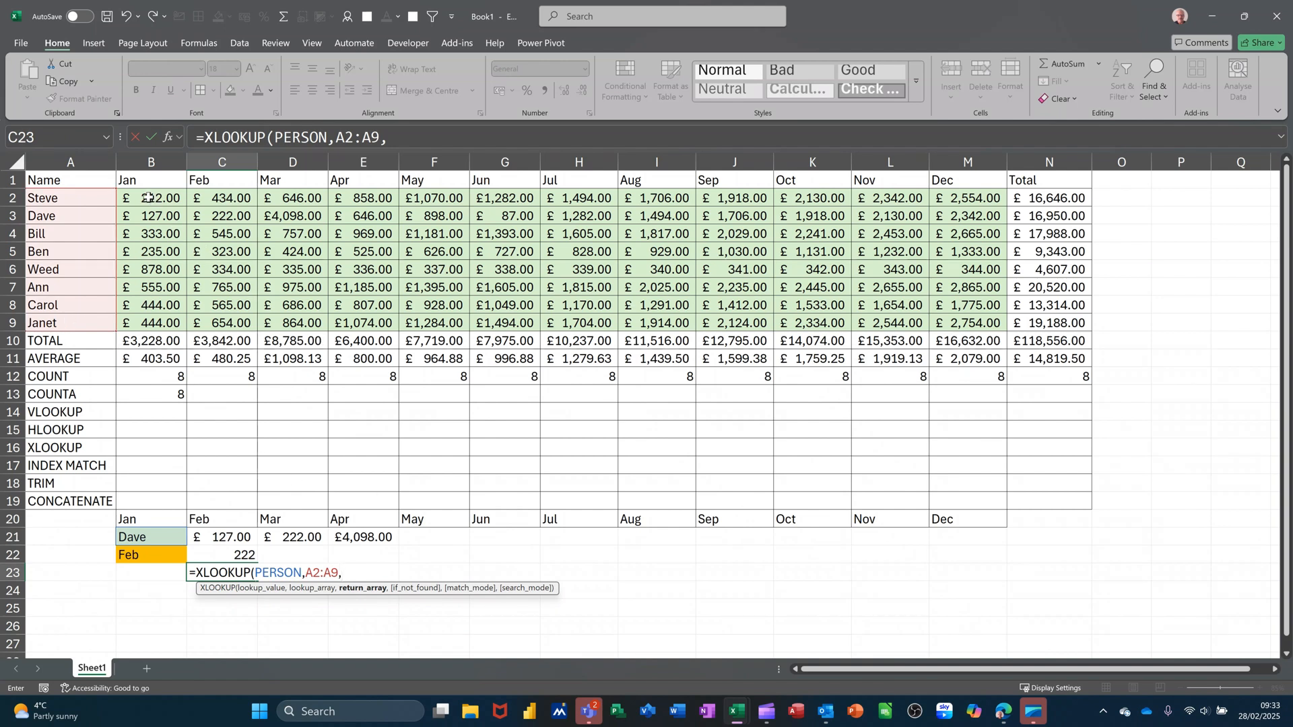
left_click_drag(149, 195, 958, 322)
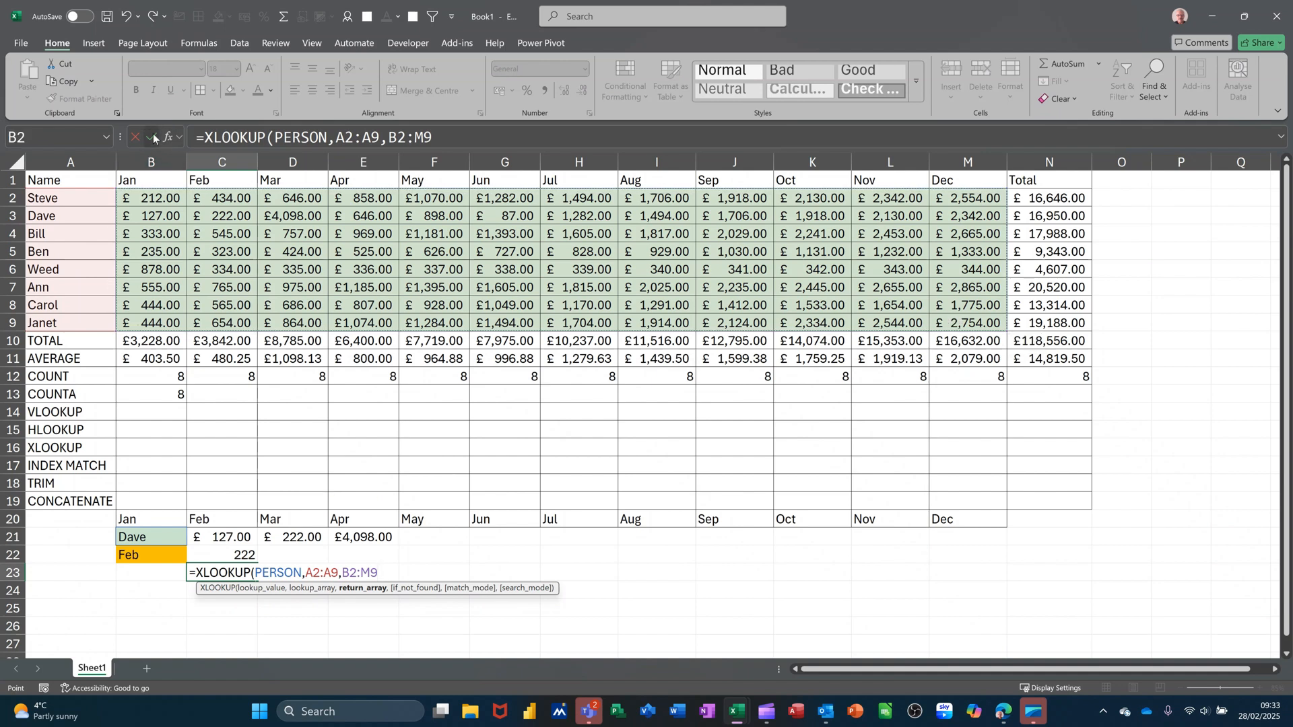
key("ctrl+Return")
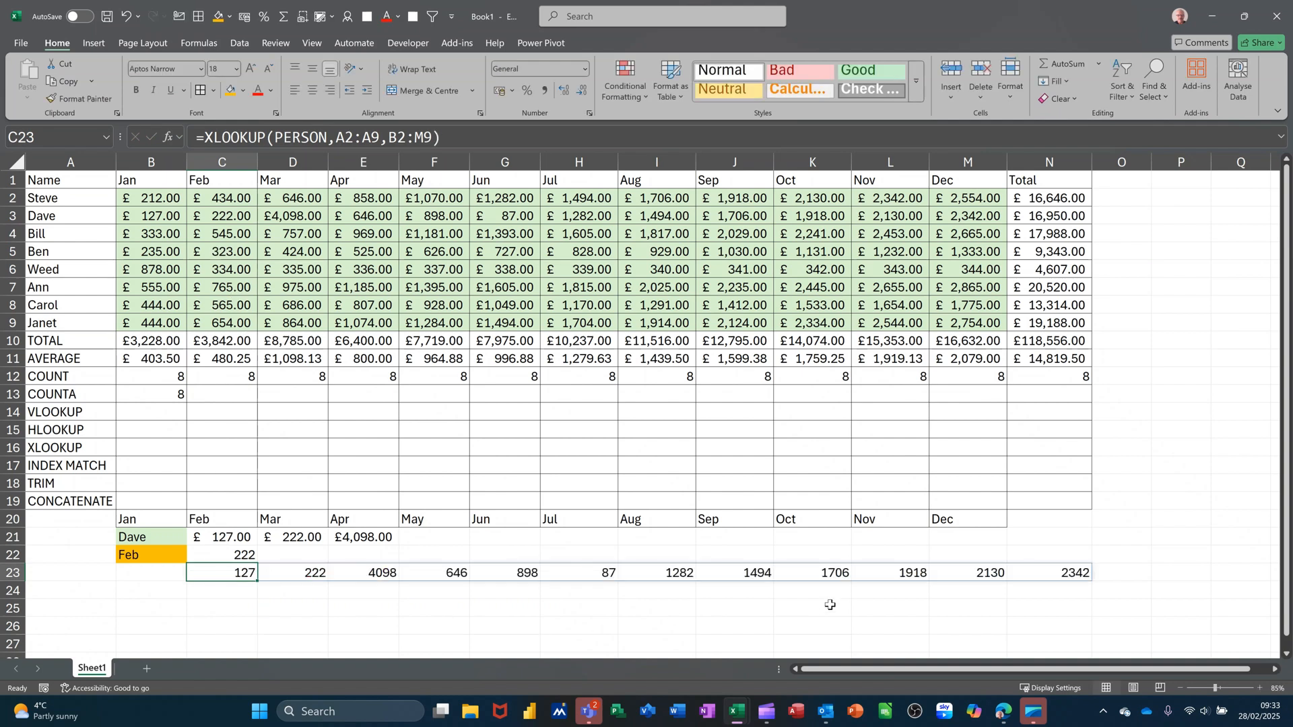
- Apply the pound accounting number format to the XLOOKUP results in C23:N23
left_click(501, 91)
left_click_drag(322, 573, 1058, 591)
left_click_drag(1071, 583, 1074, 573)
left_click(500, 91)
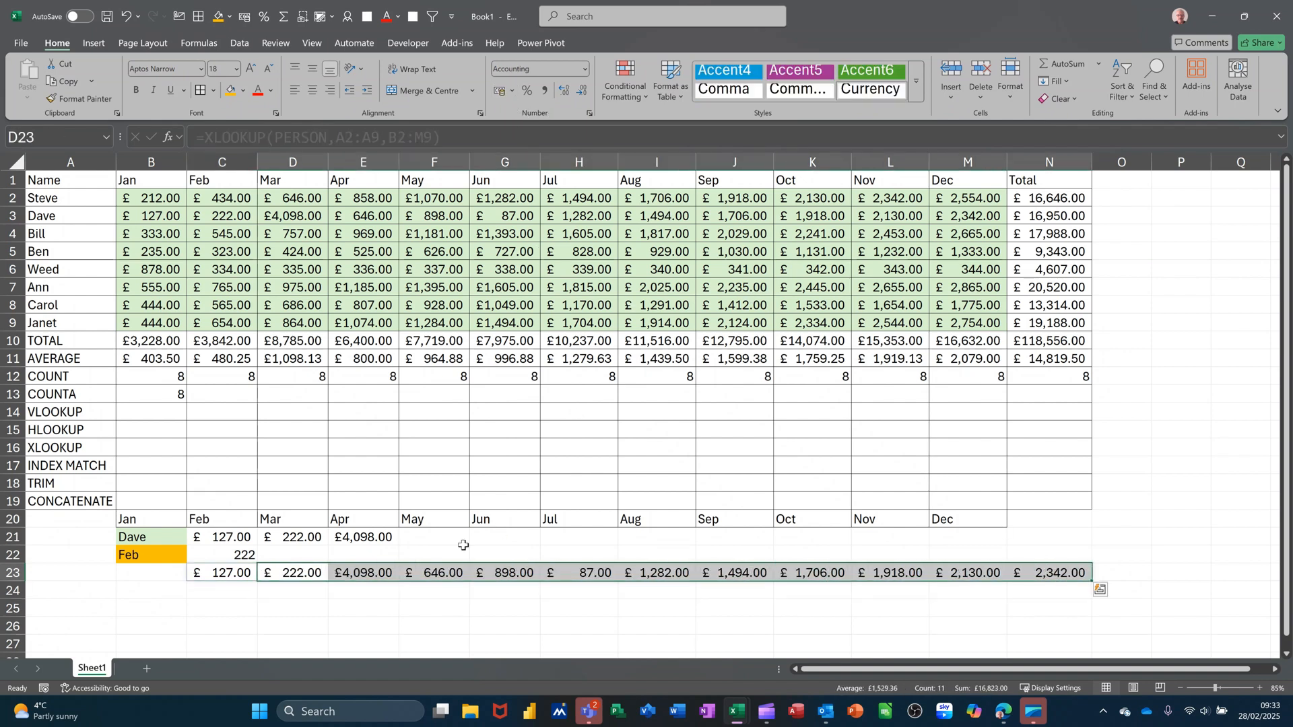
left_click(226, 542)
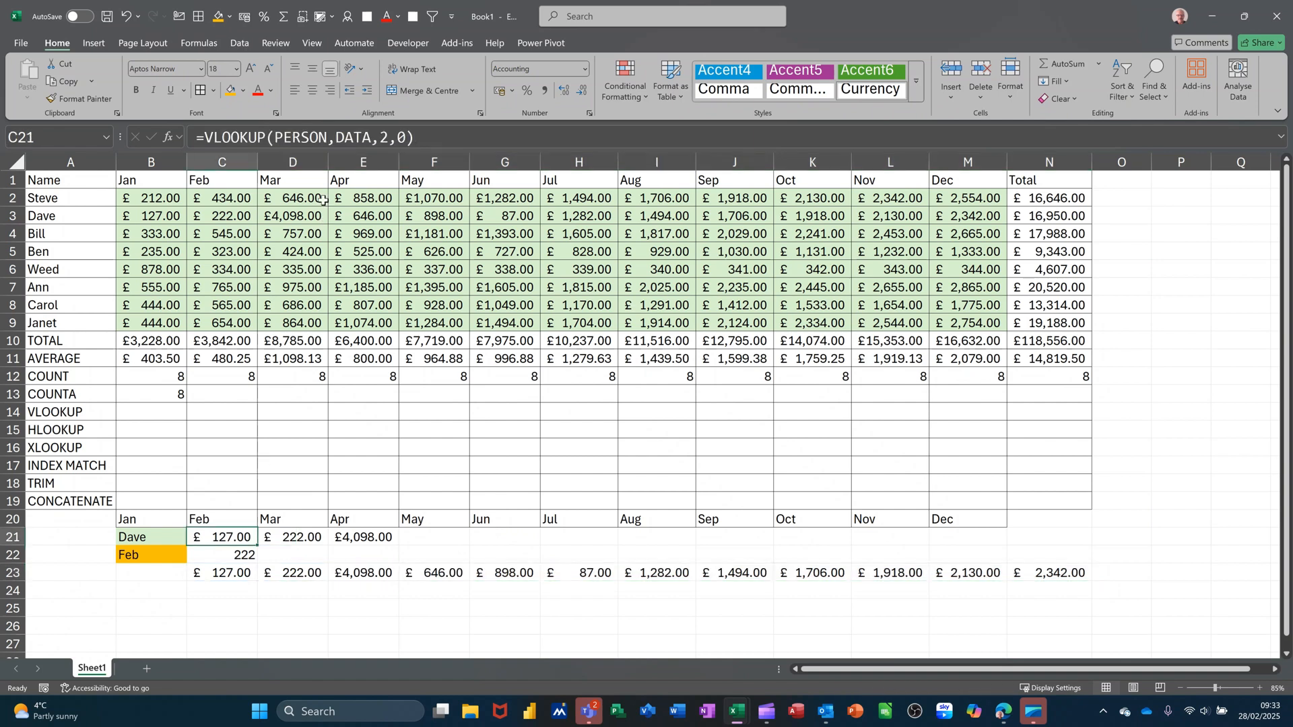
- Compare the VLOOKUP formulas in D21 and E21 with the XLOOKUP formula in C23
left_click(300, 538)
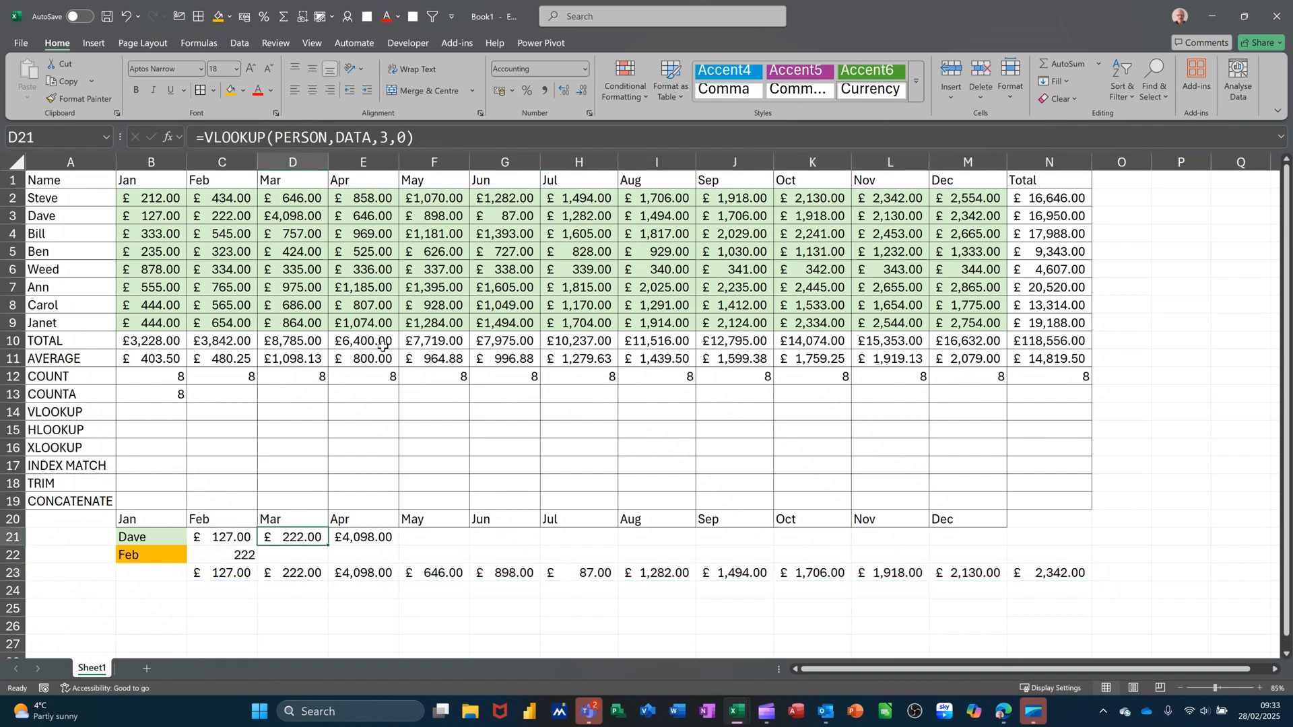
left_click(361, 536)
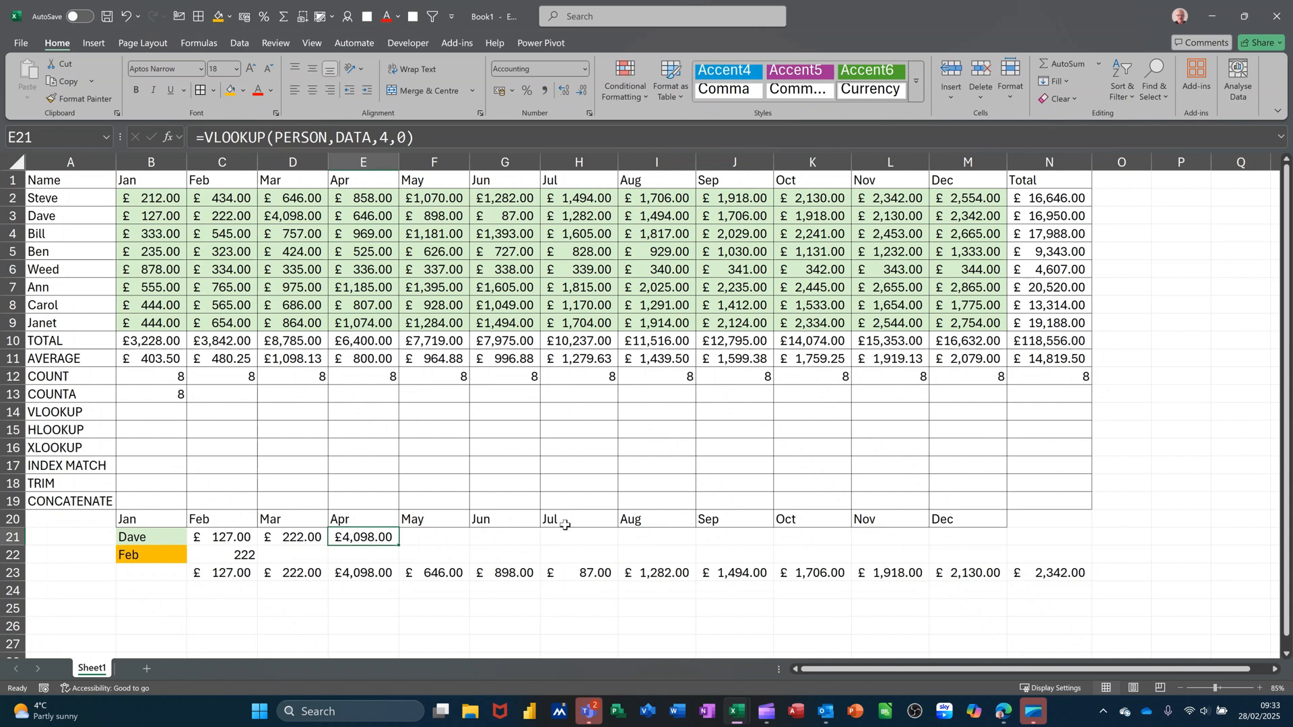
left_click(233, 570)
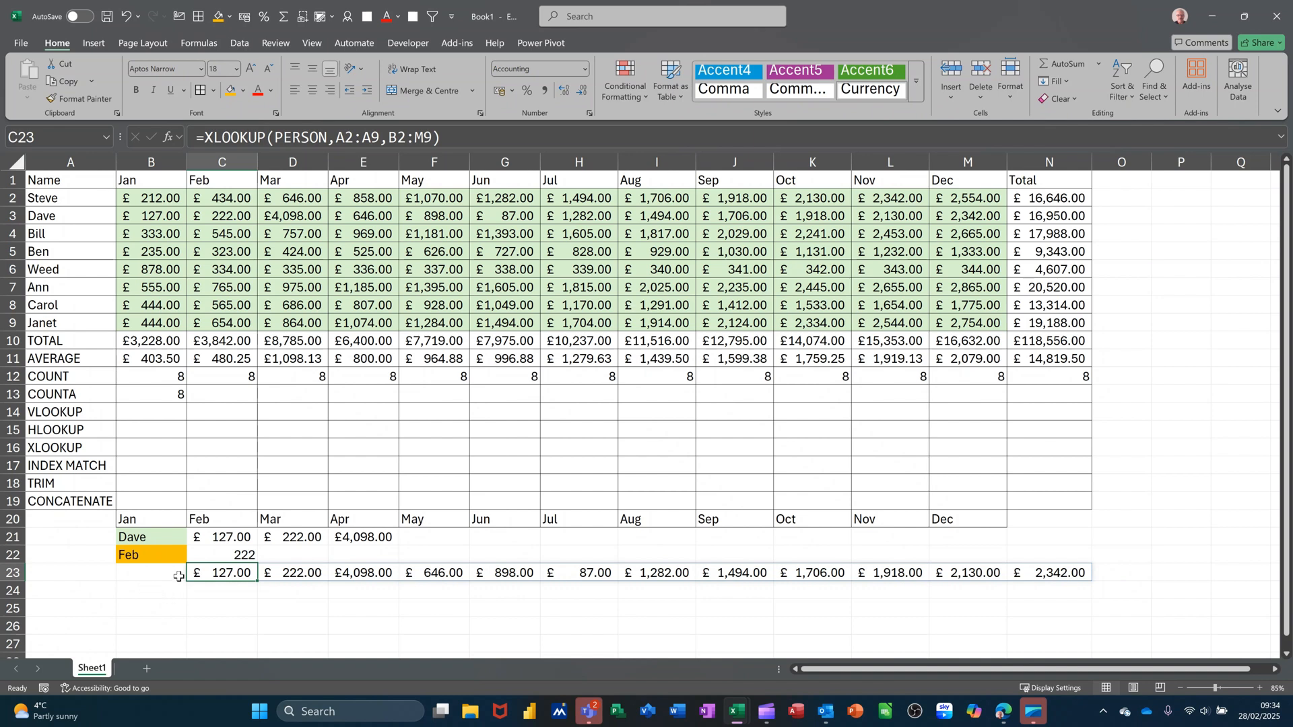
- Define the name AREA for the monthly figures in B2:M9
left_click_drag(130, 199, 970, 322)
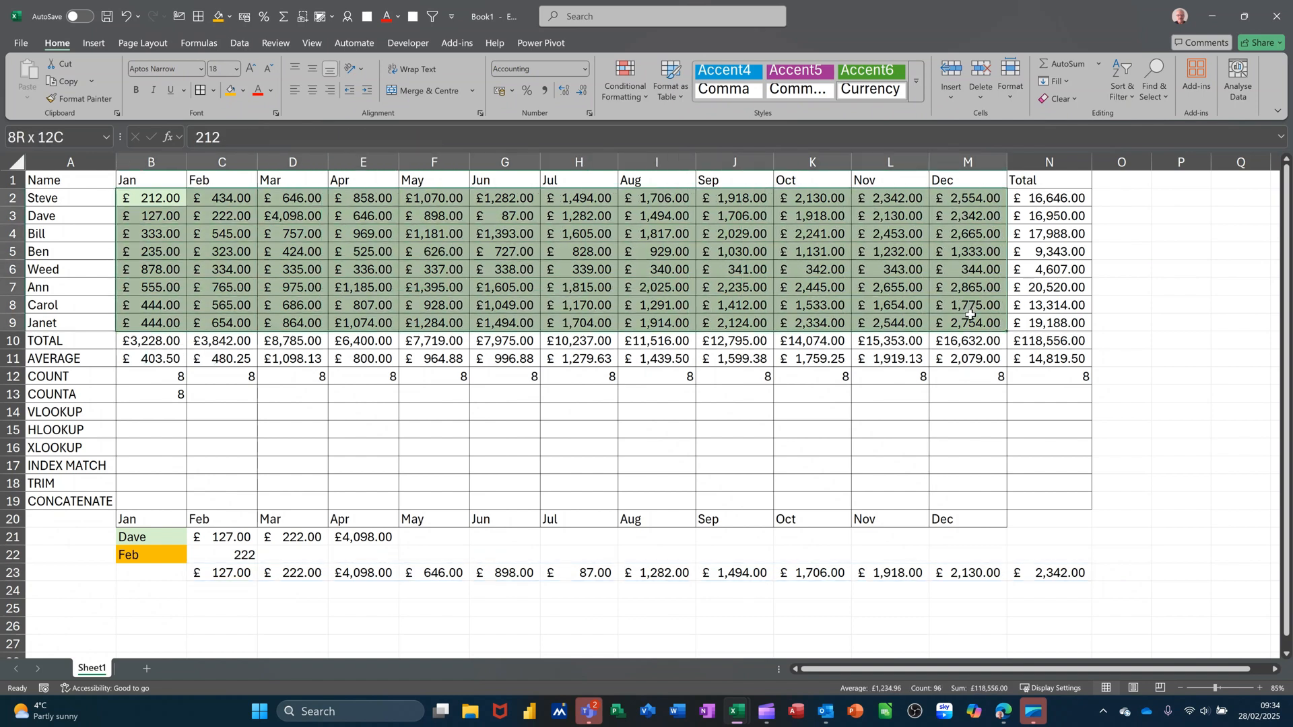
left_click(46, 137)
type("AREA")
key("Return")
- Clear the VLOOKUP, HLOOKUP and XLOOKUP formulas from C21:E23
left_click(136, 577)
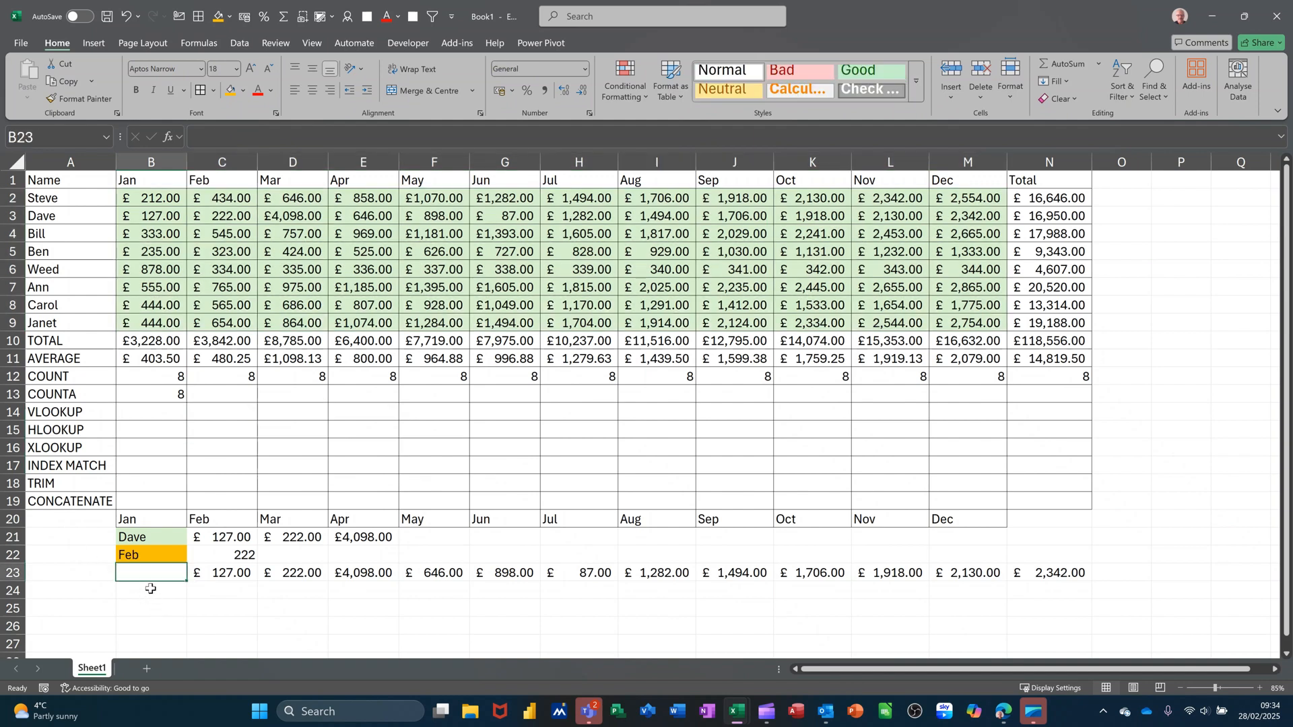
left_click(202, 574)
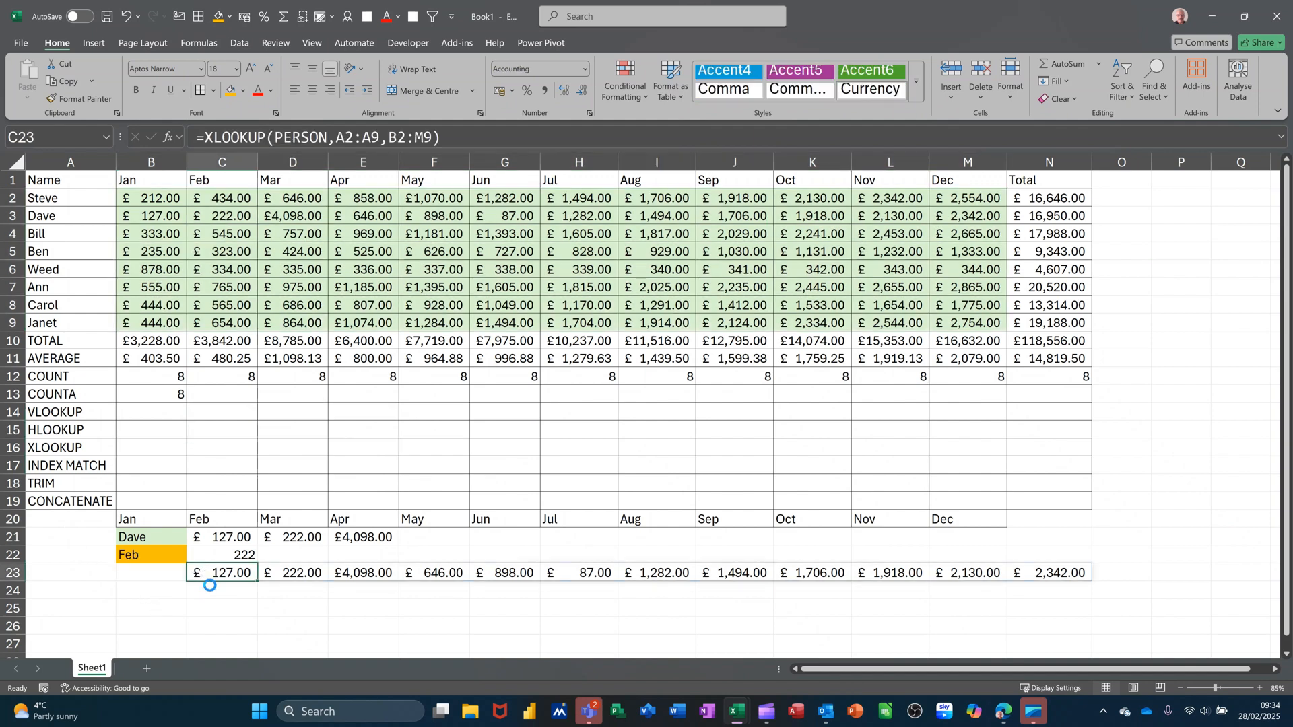
key("Delete")
left_click_drag(222, 535, 347, 566)
key("Delete")
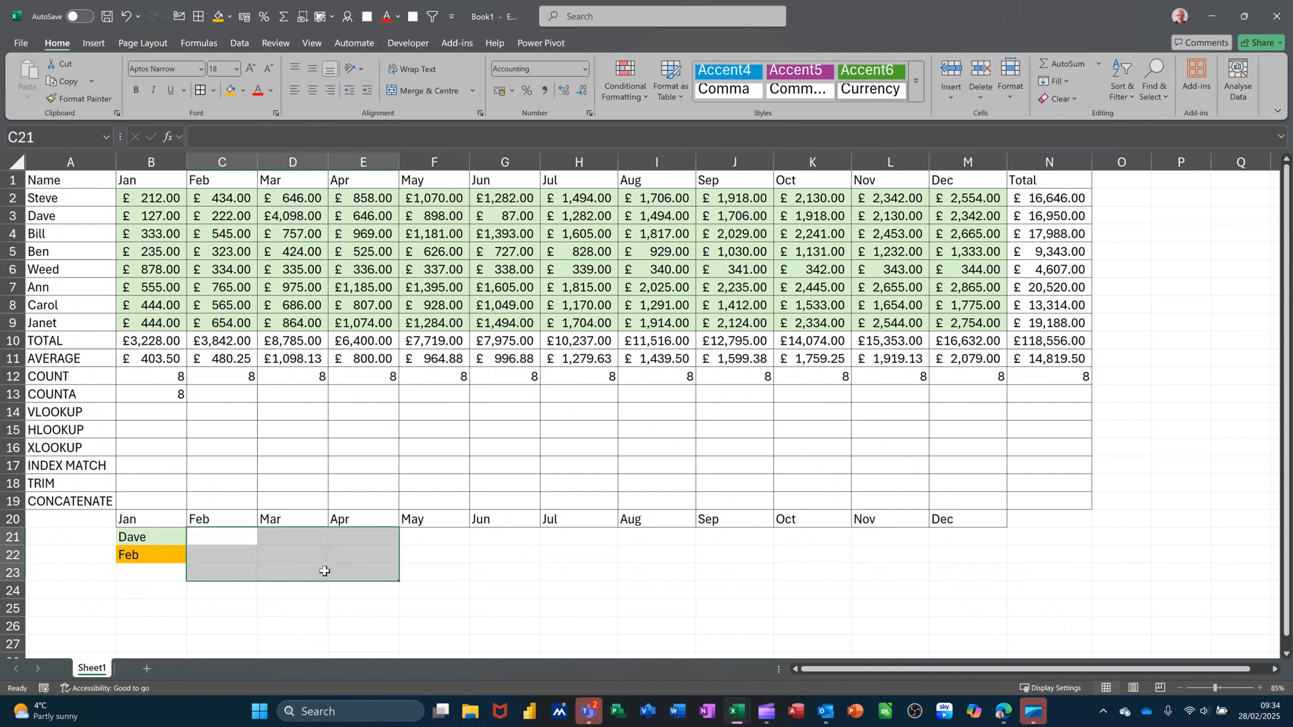
- Enter =MATCH(PERSON,A2:A9,0) in B23 to find the chosen person's position in the name list
left_click(157, 572)
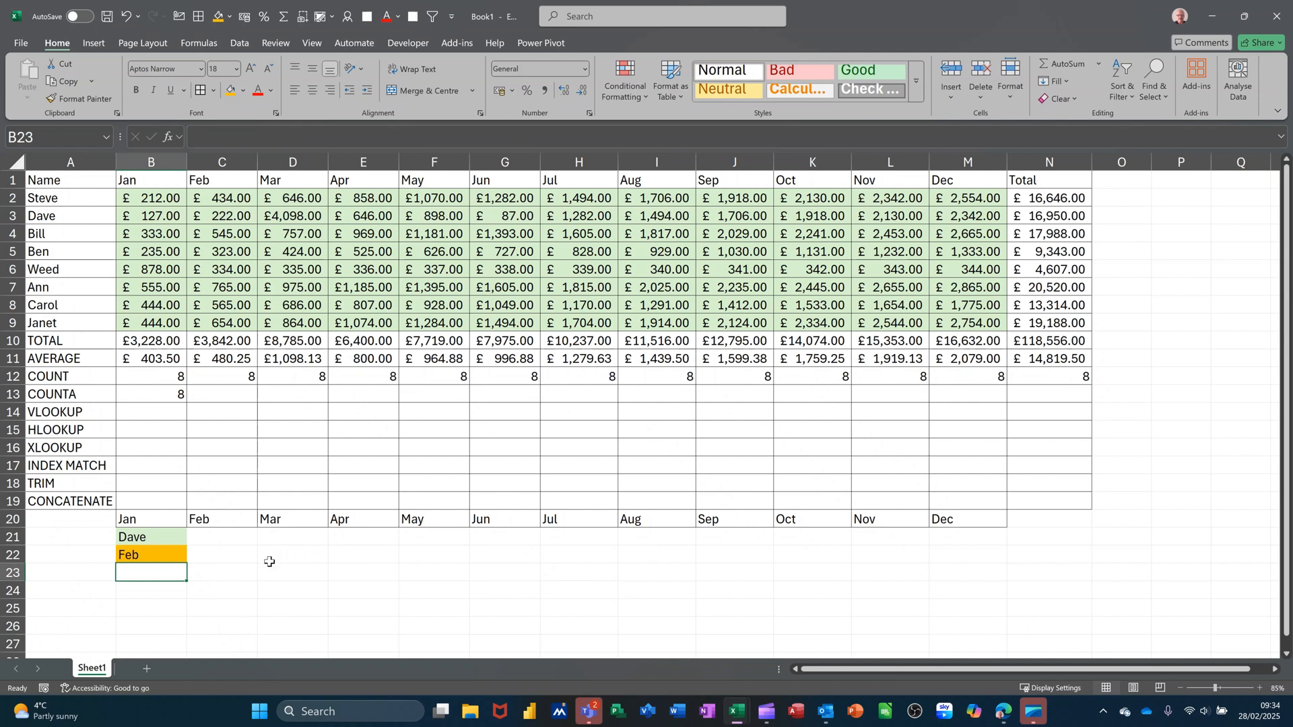
type("=")
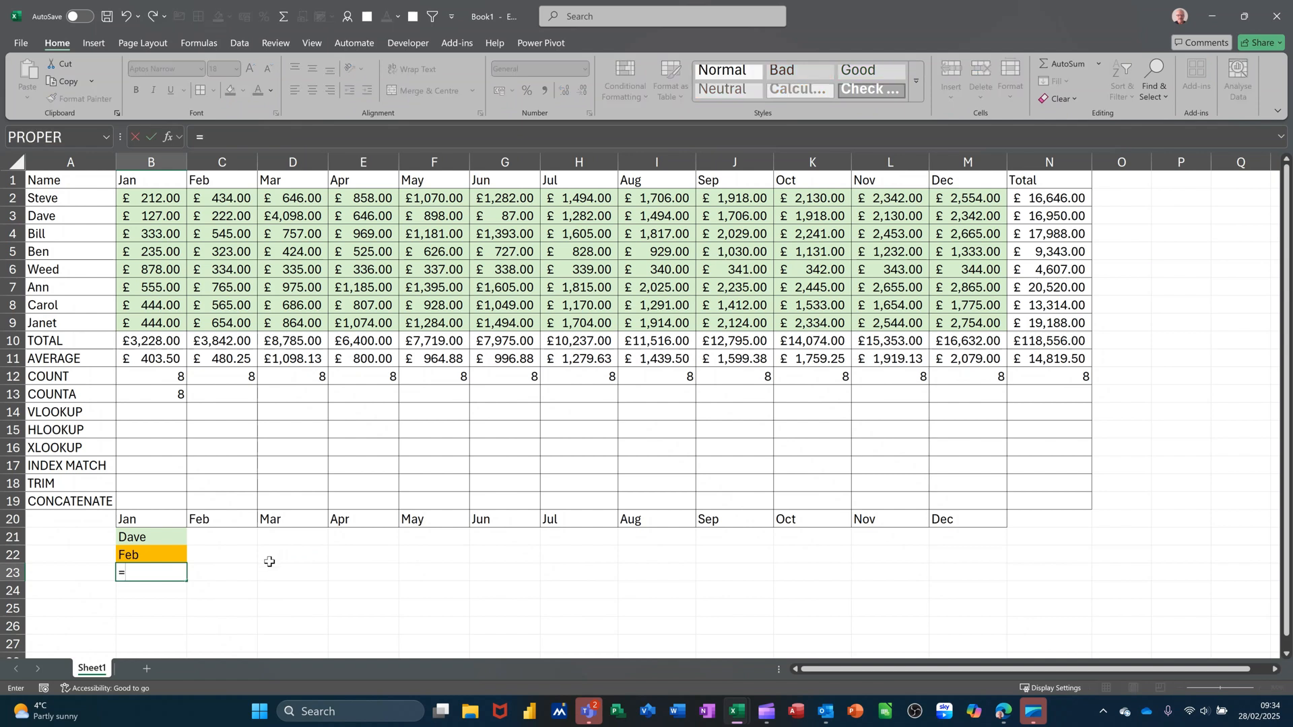
type("MATC")
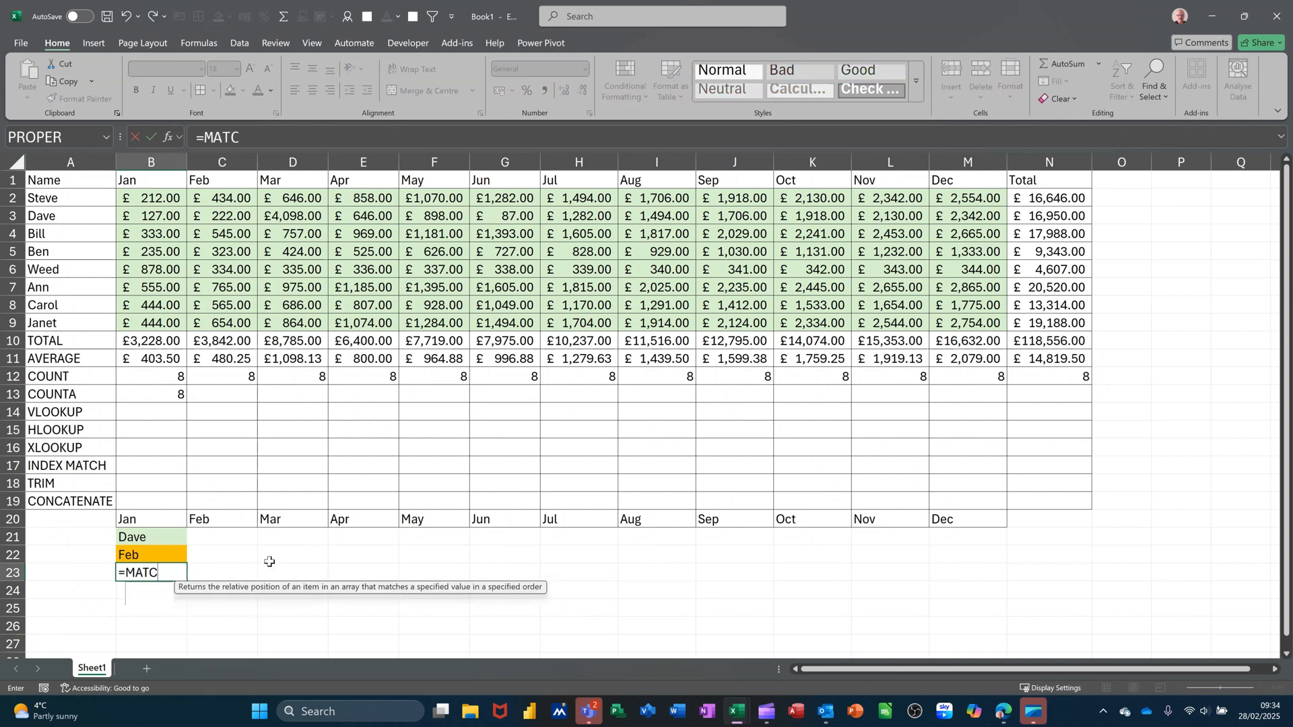
type("H(")
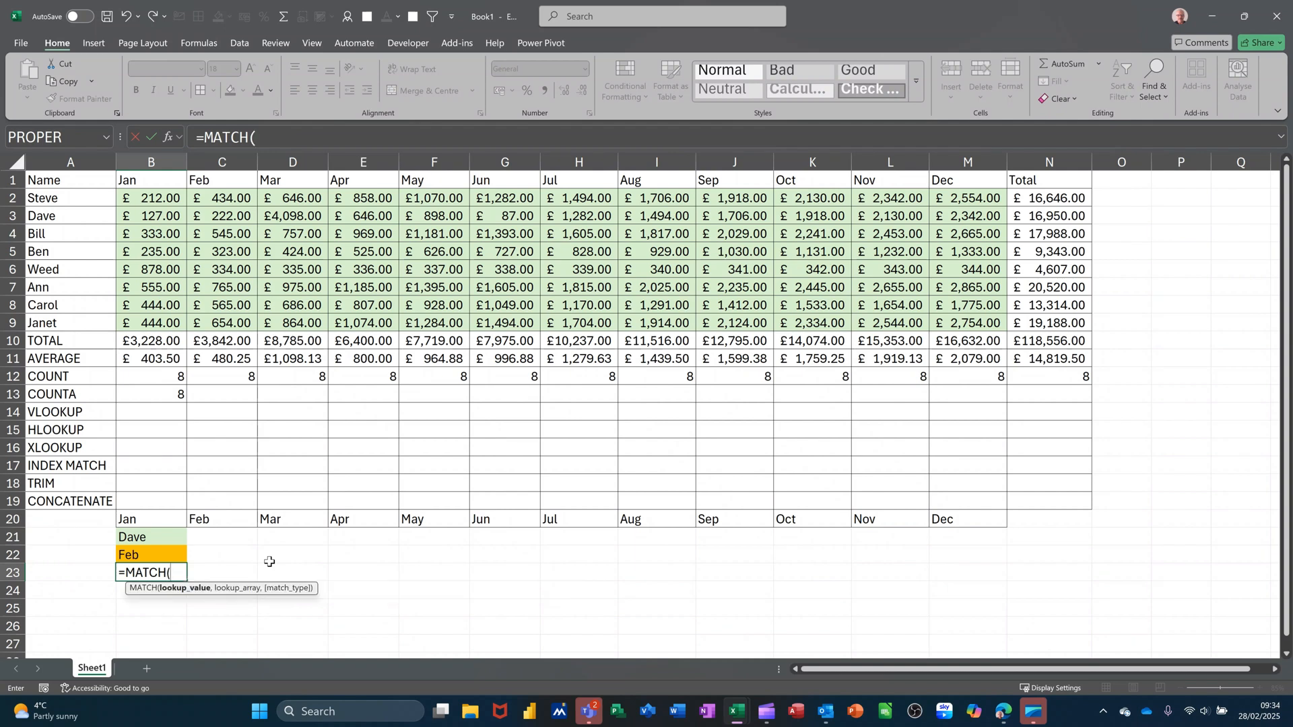
left_click(145, 534)
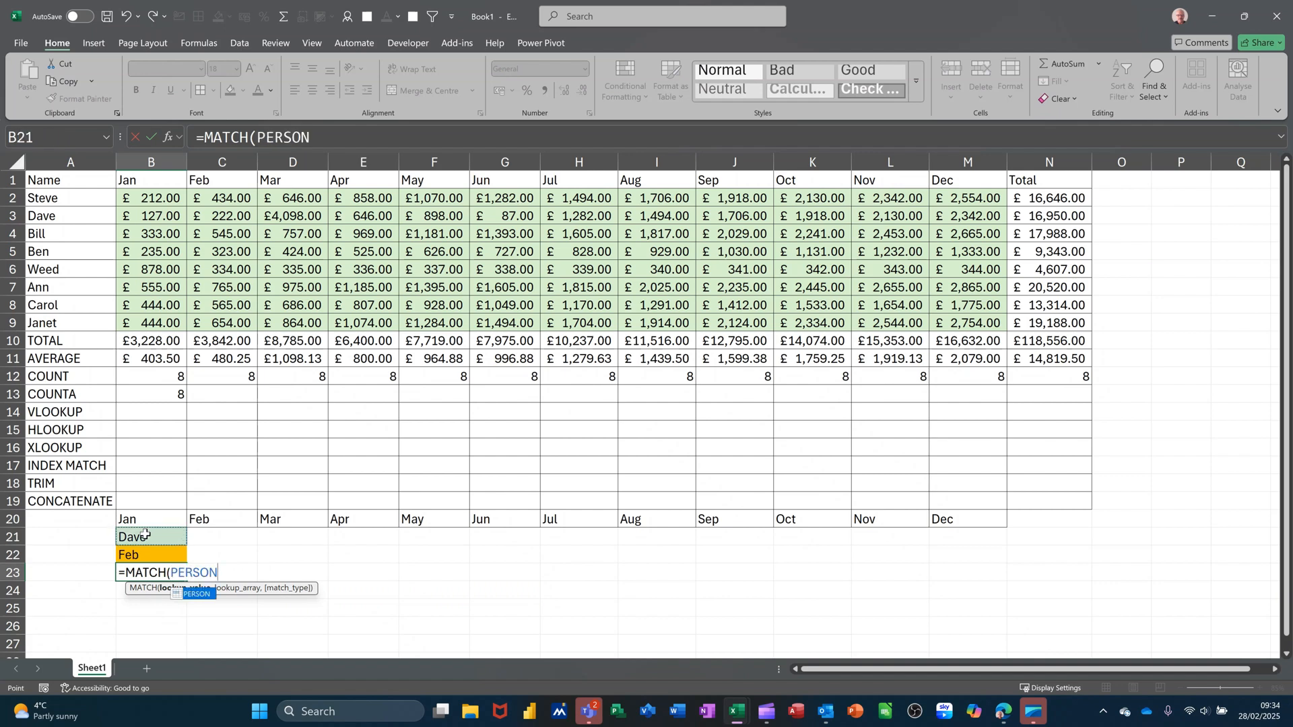
type(",")
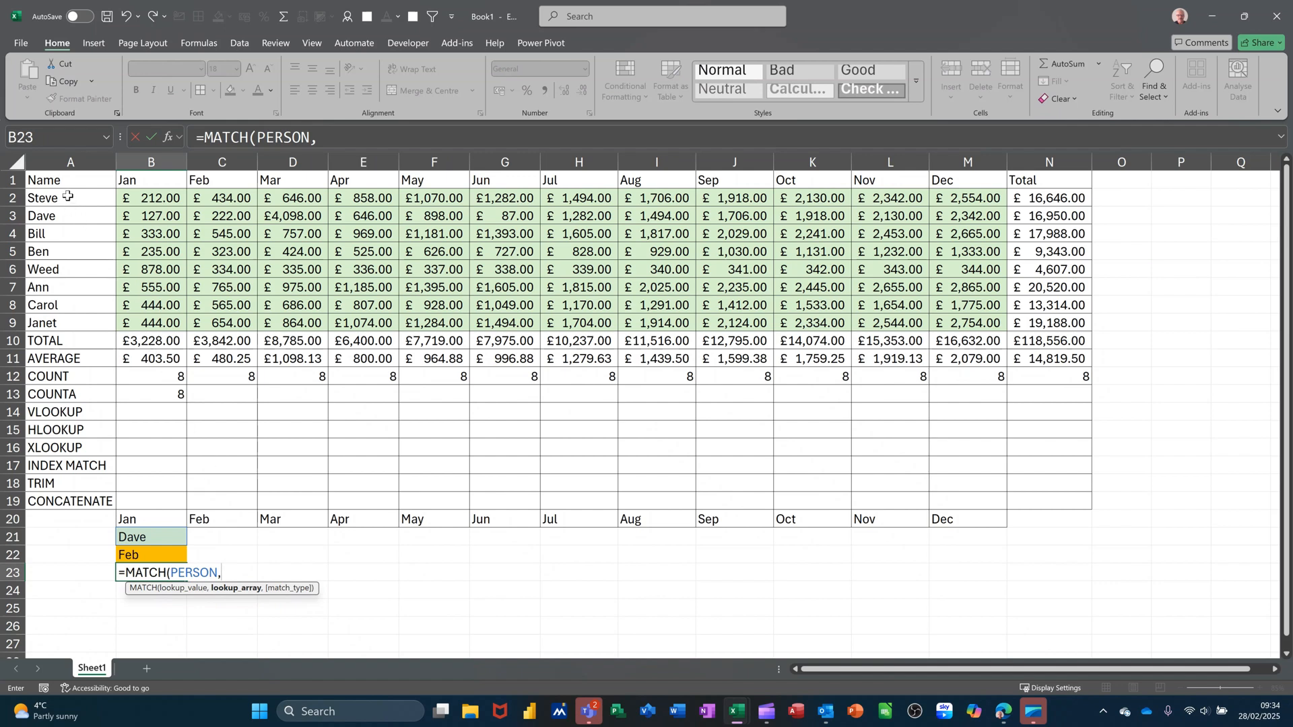
left_click_drag(68, 196, 62, 320)
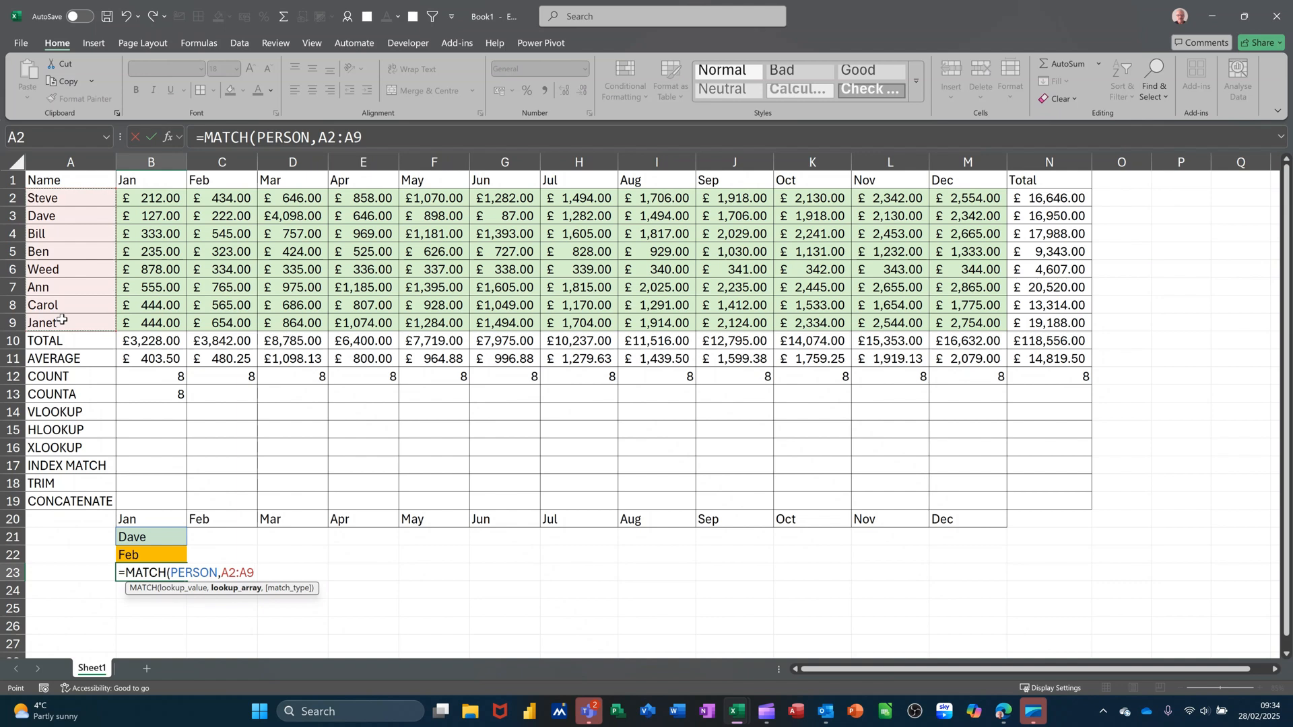
type(",")
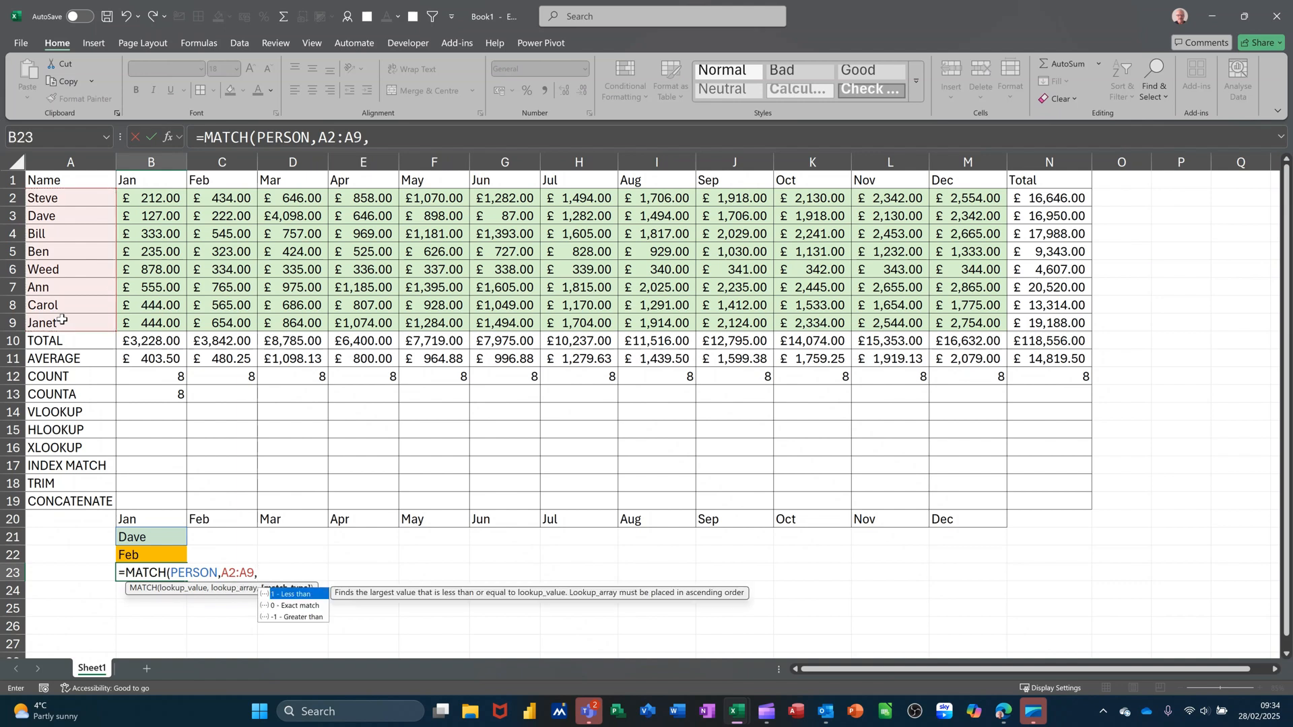
type("0)")
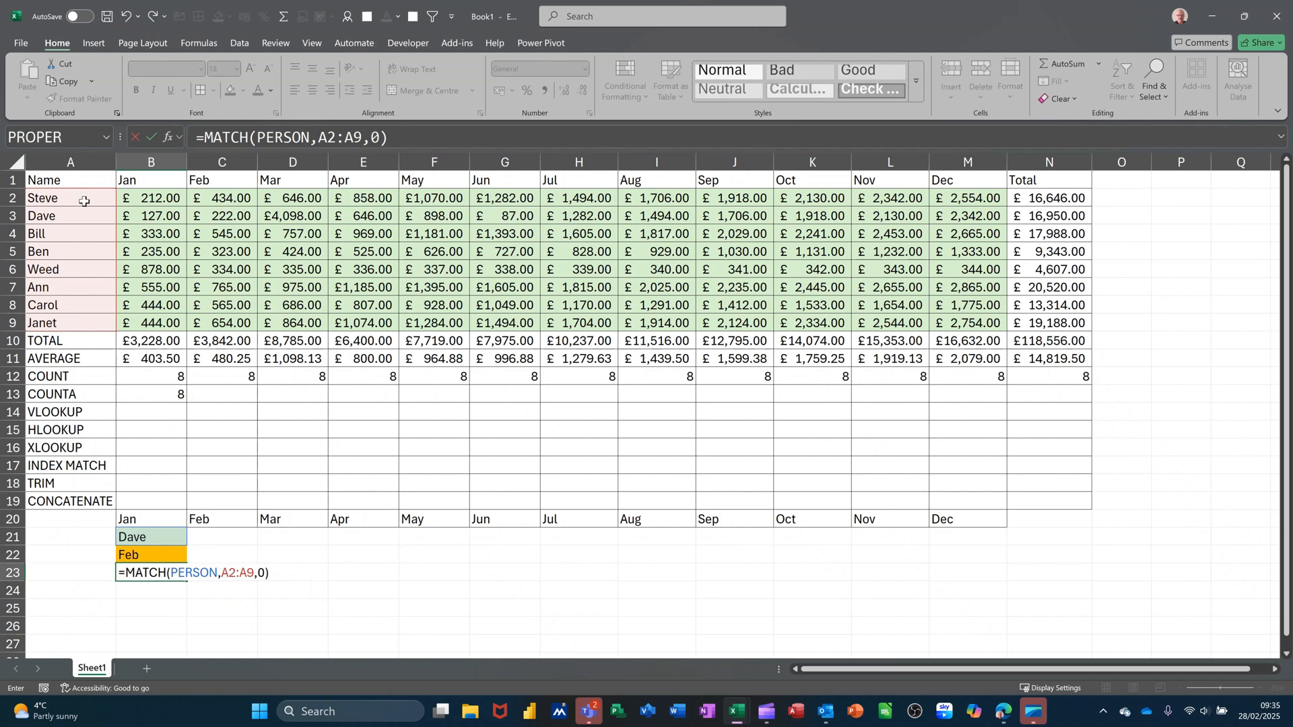
left_click(149, 138)
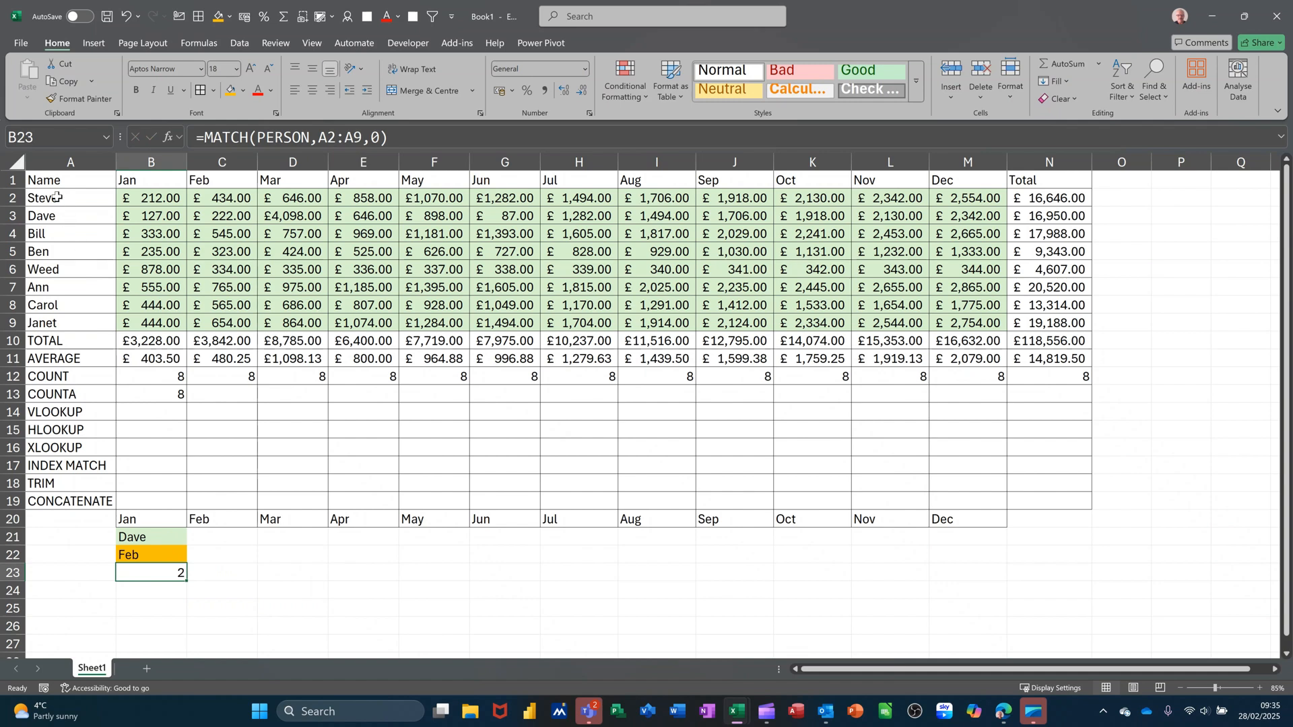
- Enter =MATCH(B22,B1:M1,0) in B24 to find the chosen month's position in the header row
left_click(151, 594)
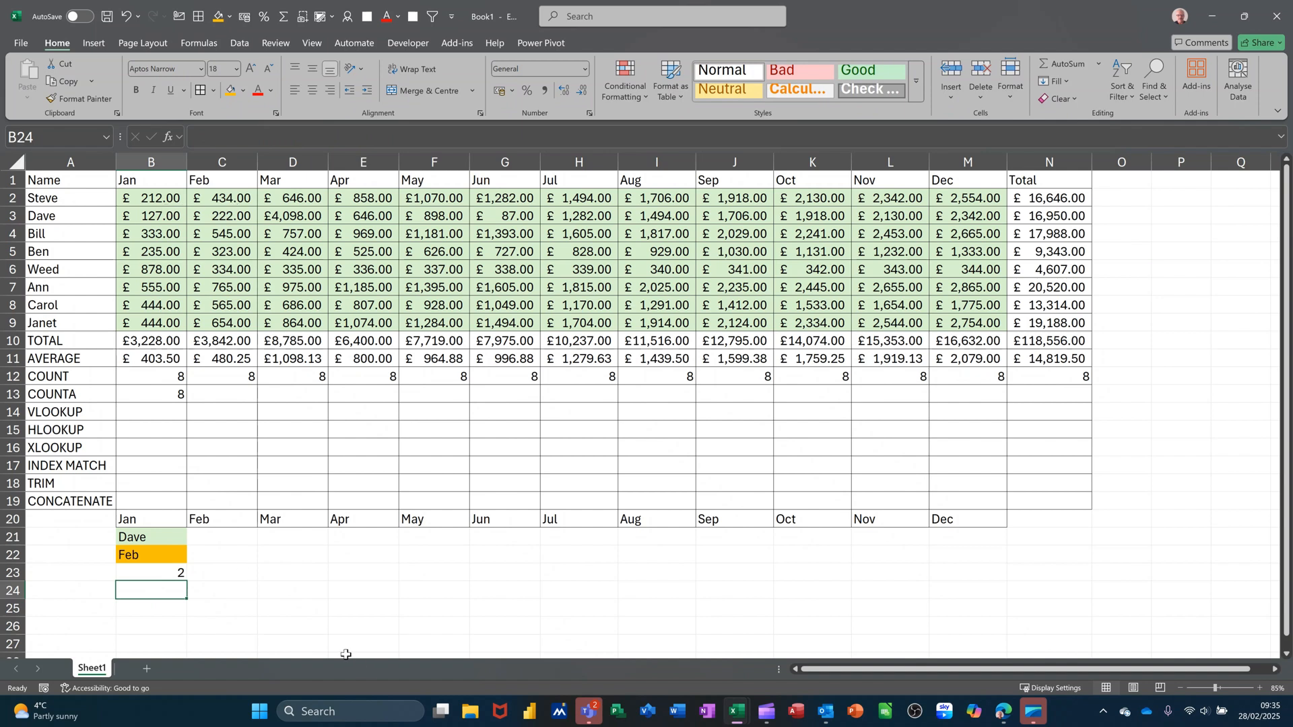
type("=")
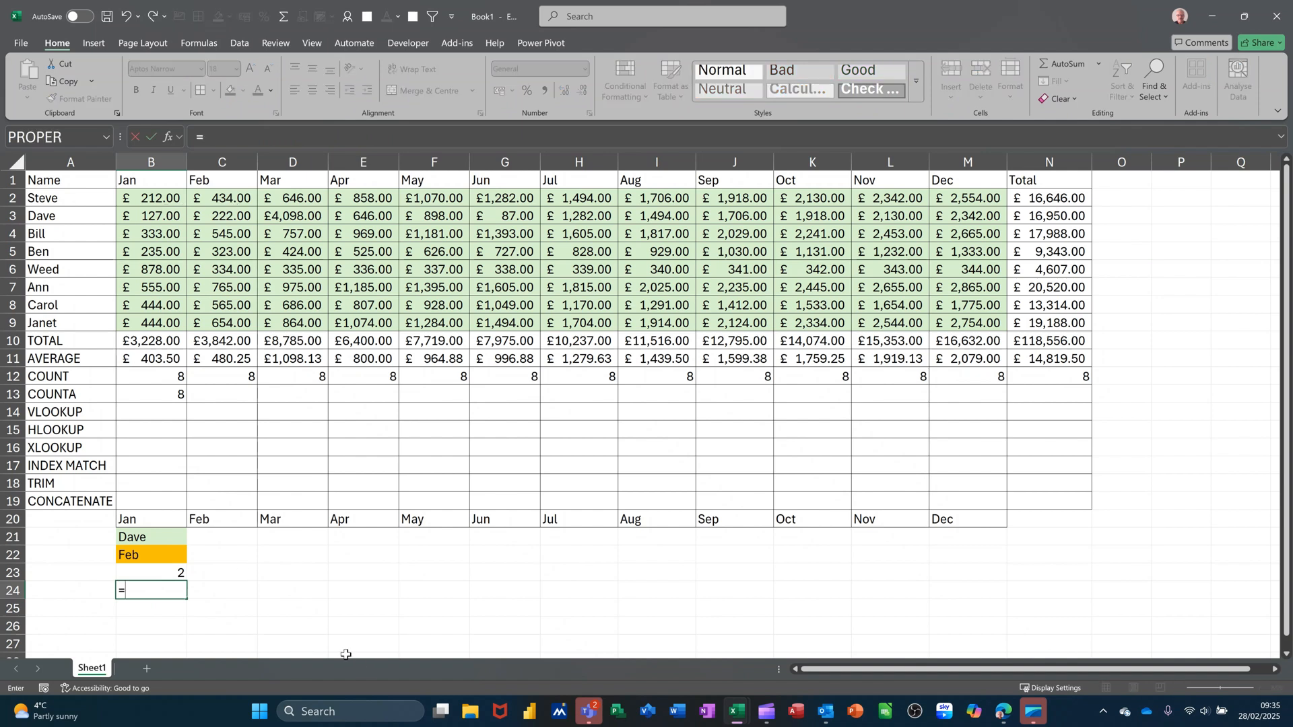
type("MATCH(")
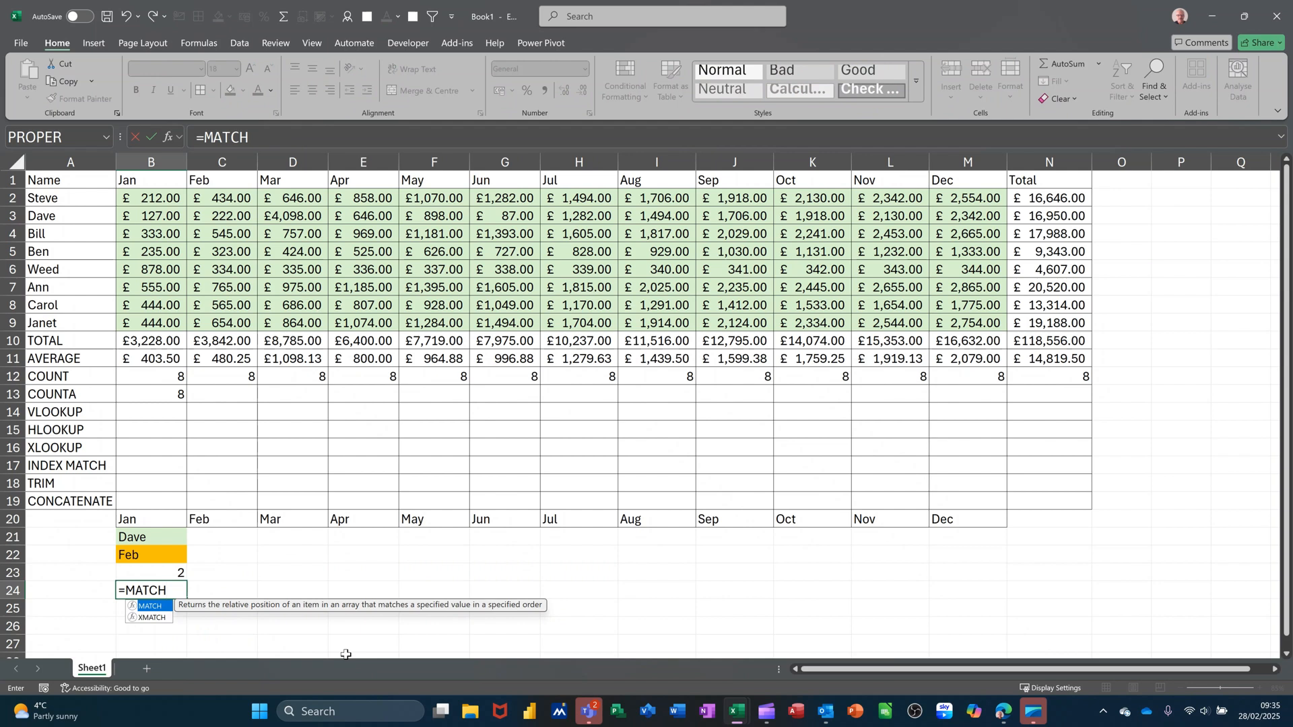
left_click(148, 554)
left_click(148, 555)
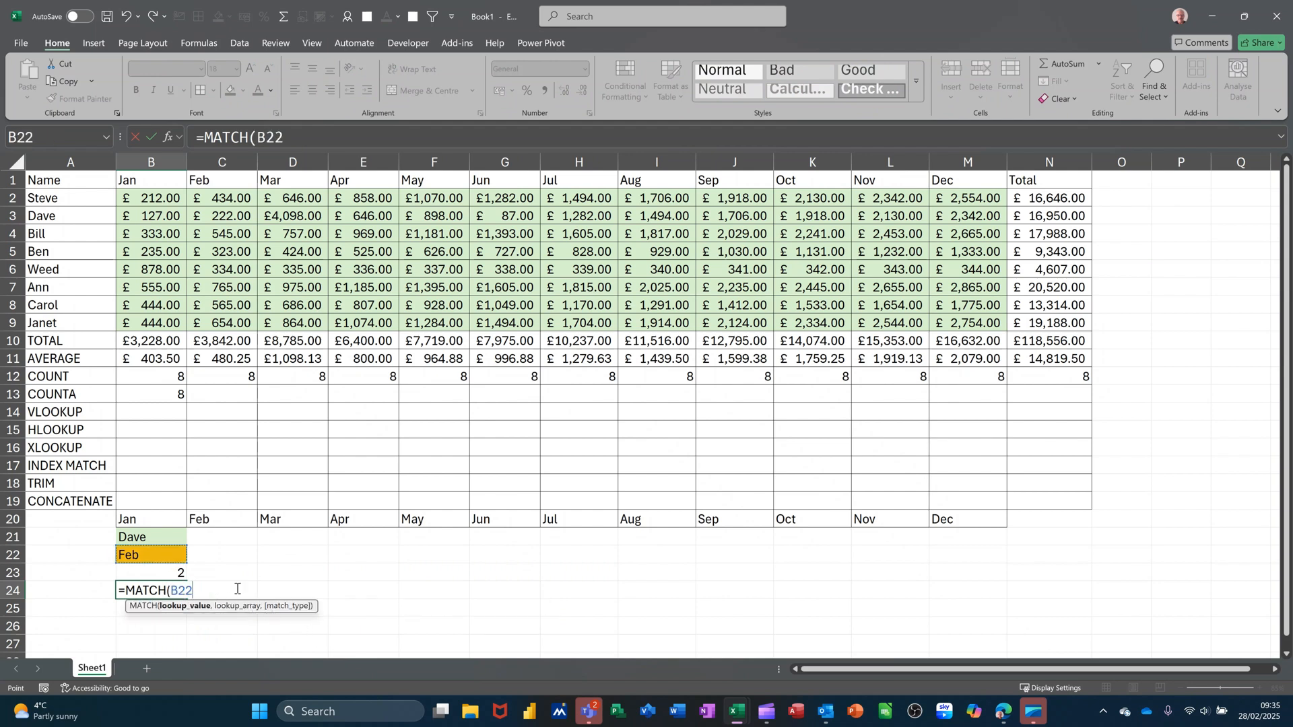
type(",")
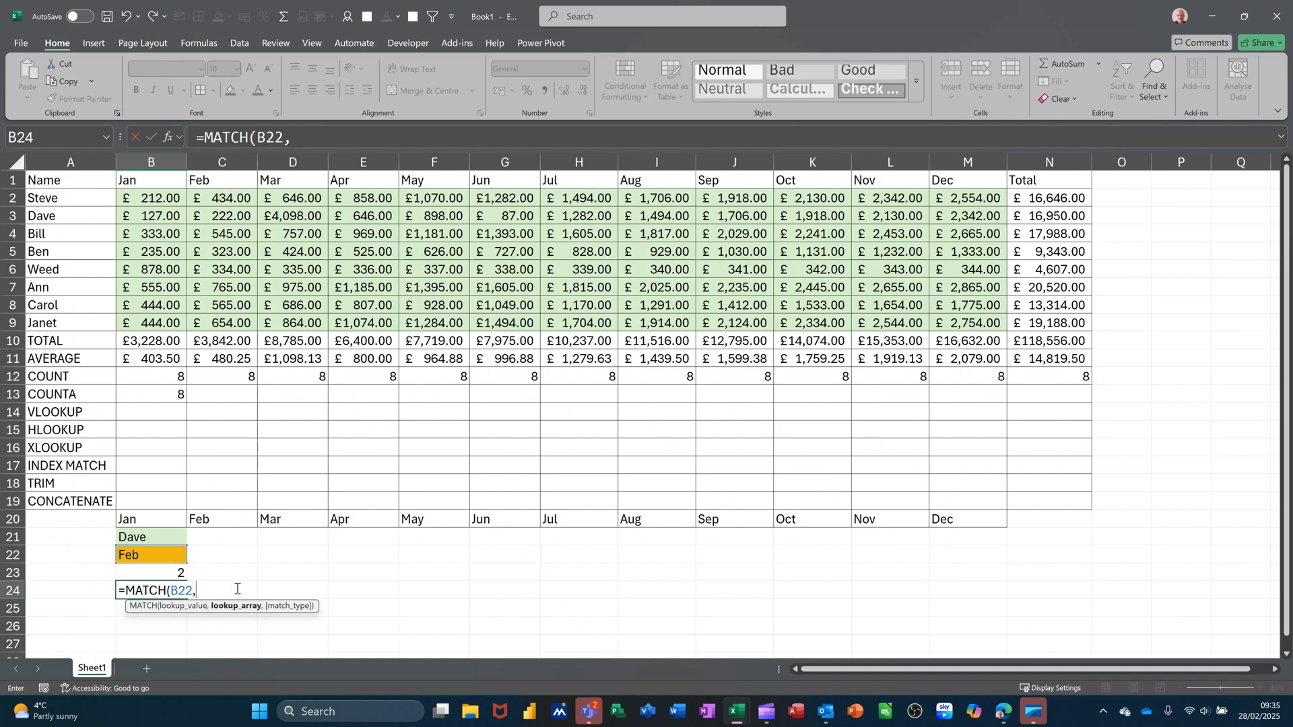
left_click(148, 180)
left_click_drag(257, 180, 981, 178)
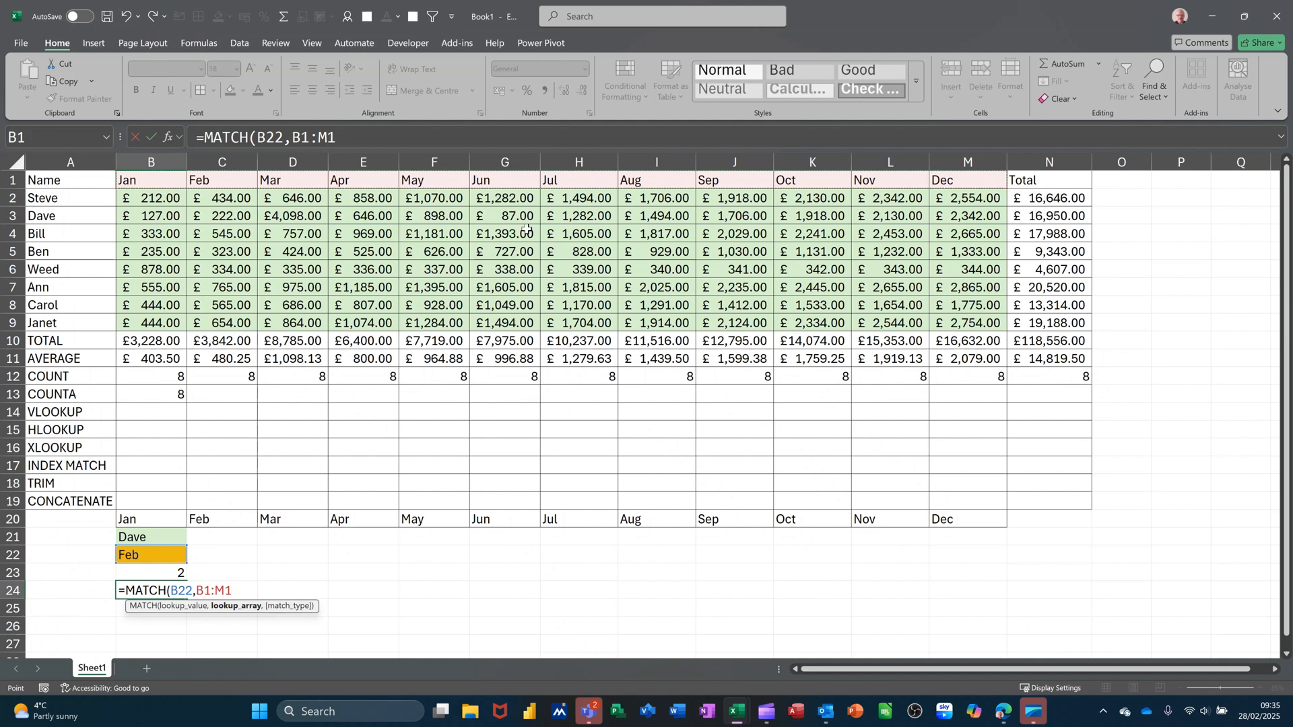
type(",0")
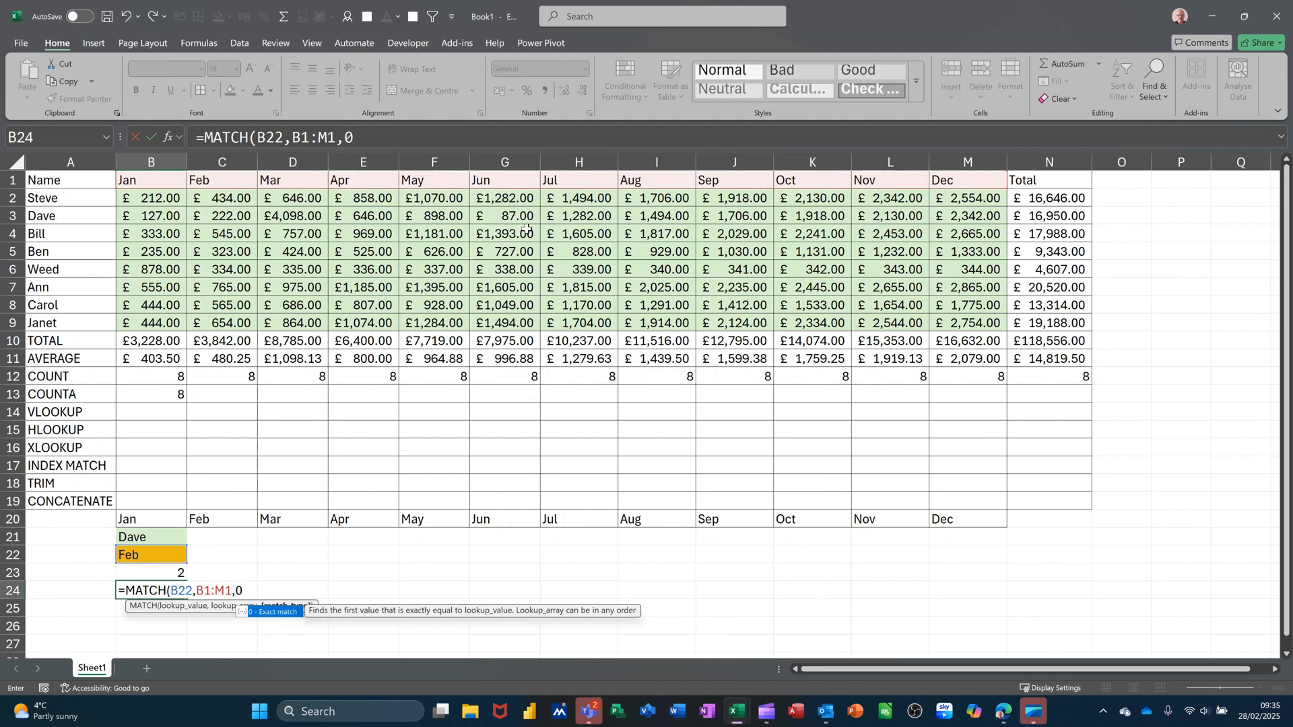
type(")")
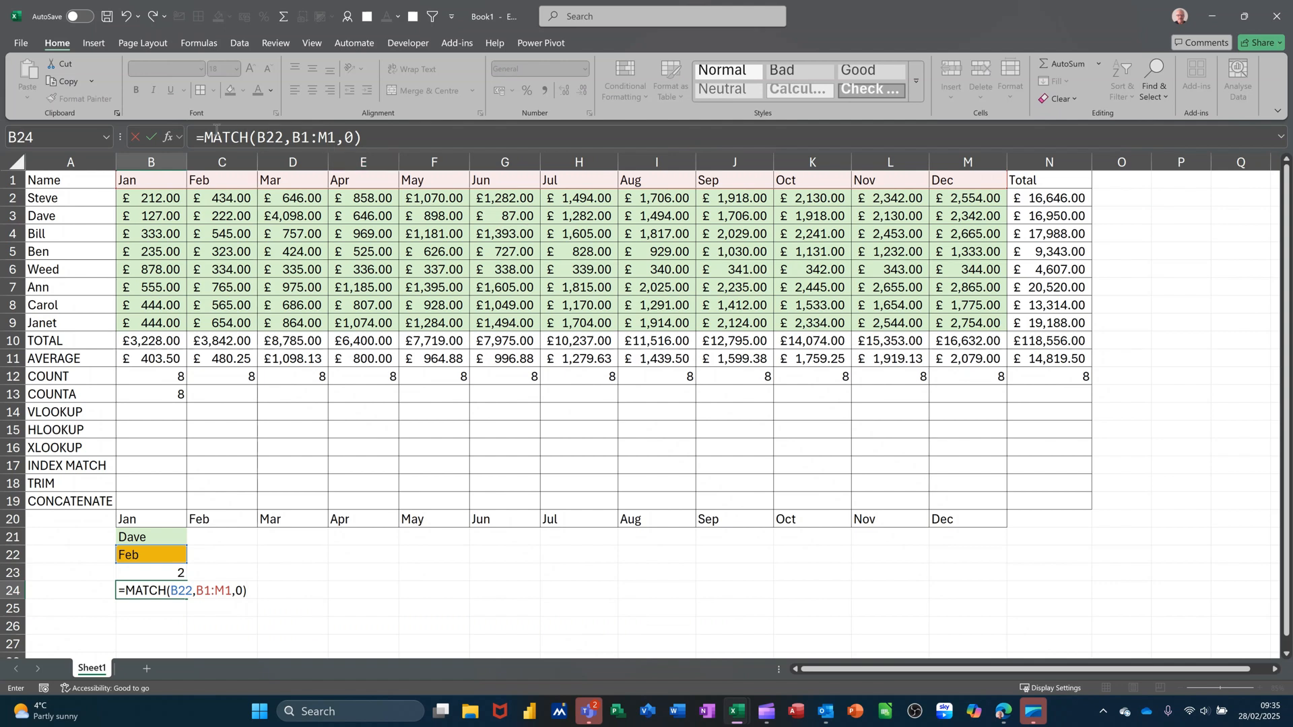
left_click(154, 140)
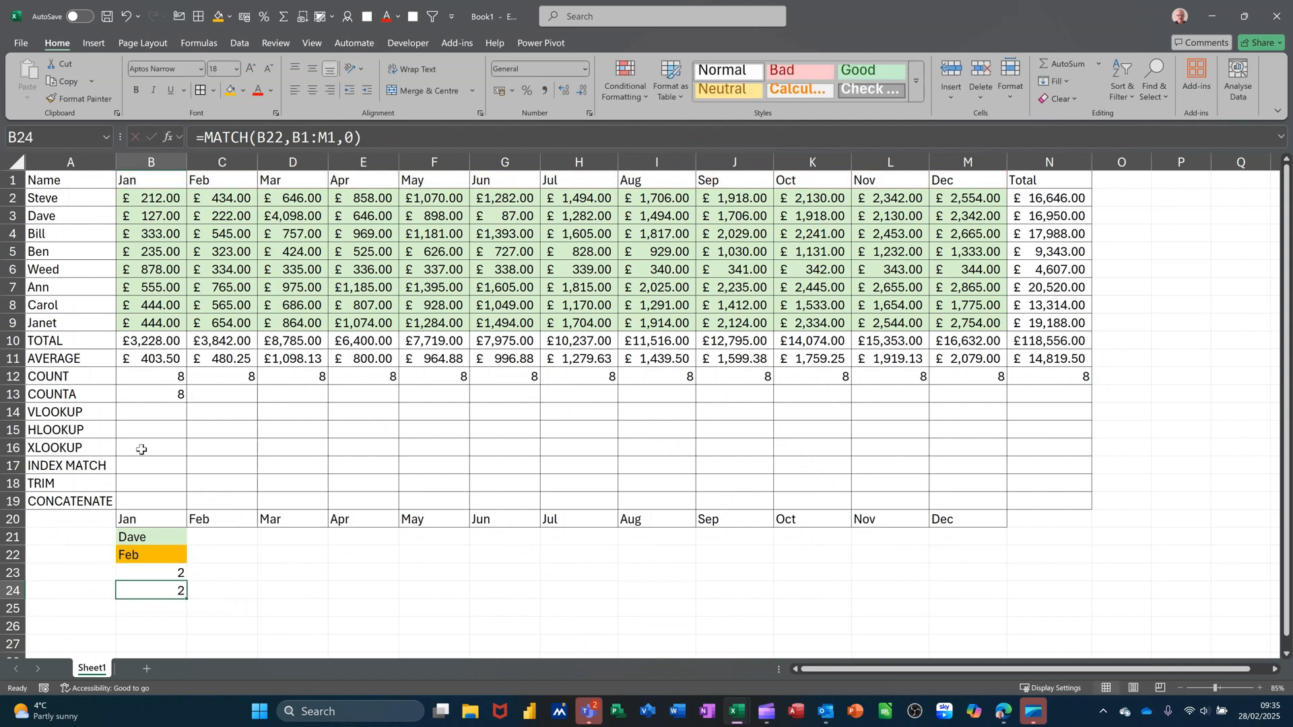
- Enter =INDEX(AREA,B23,B24) in B25 to return the figure for the chosen person and month
left_click(150, 610)
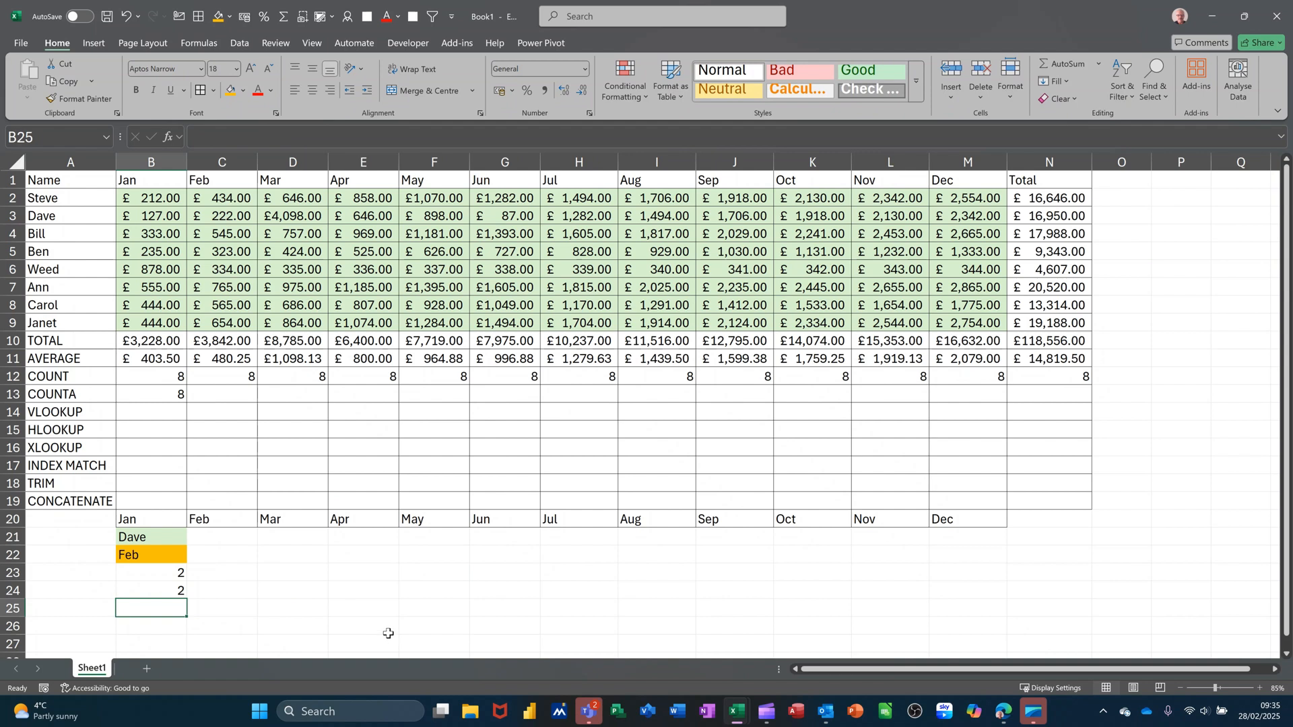
type("=")
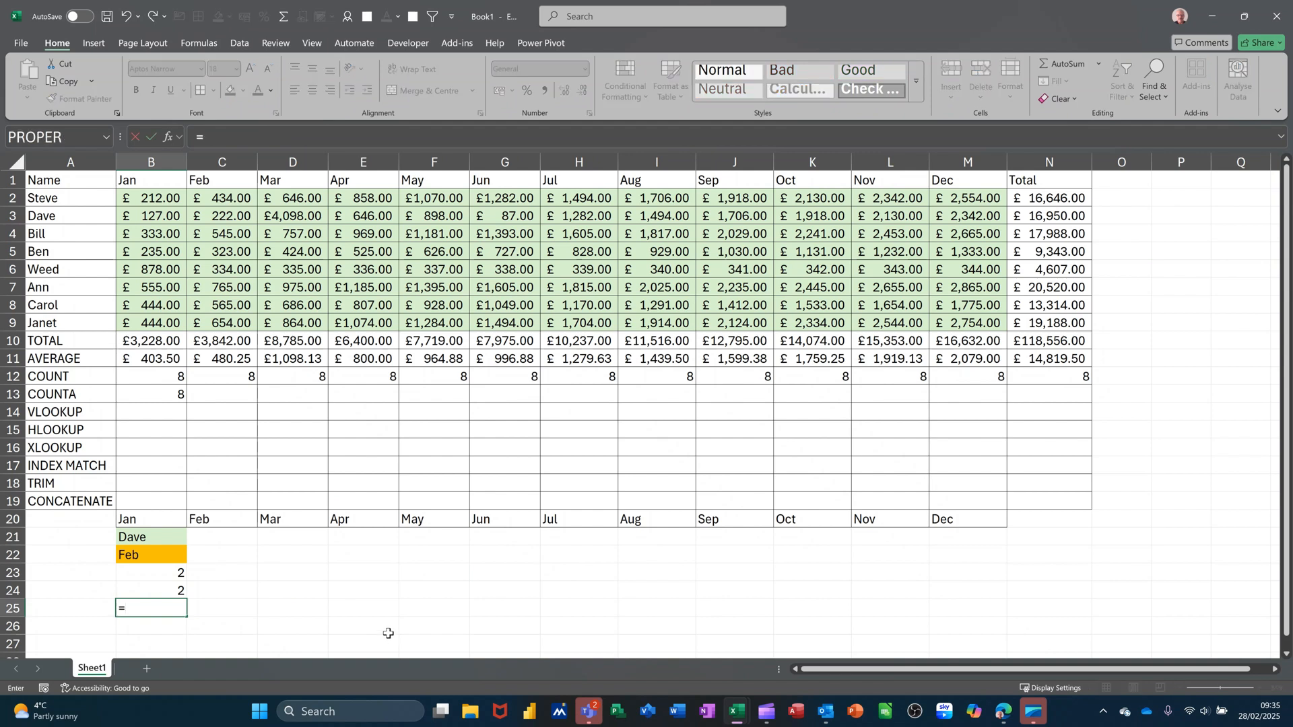
type("INDEX")
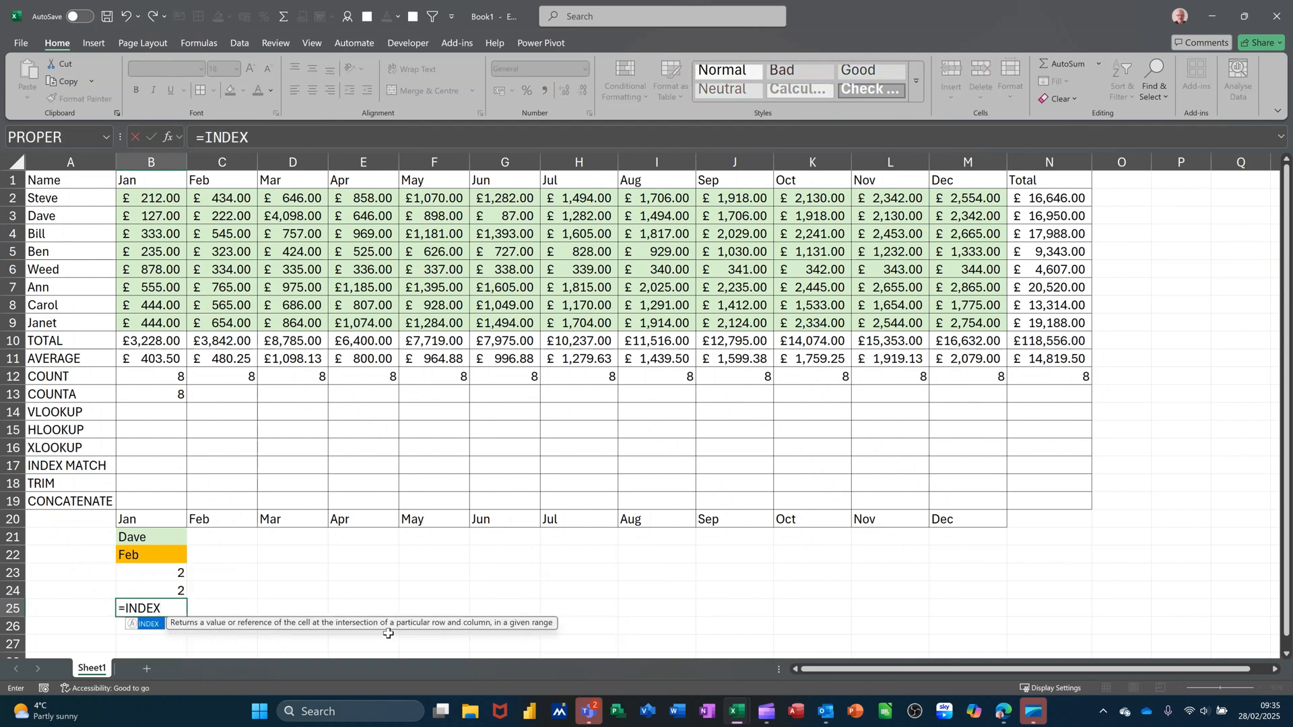
type("(")
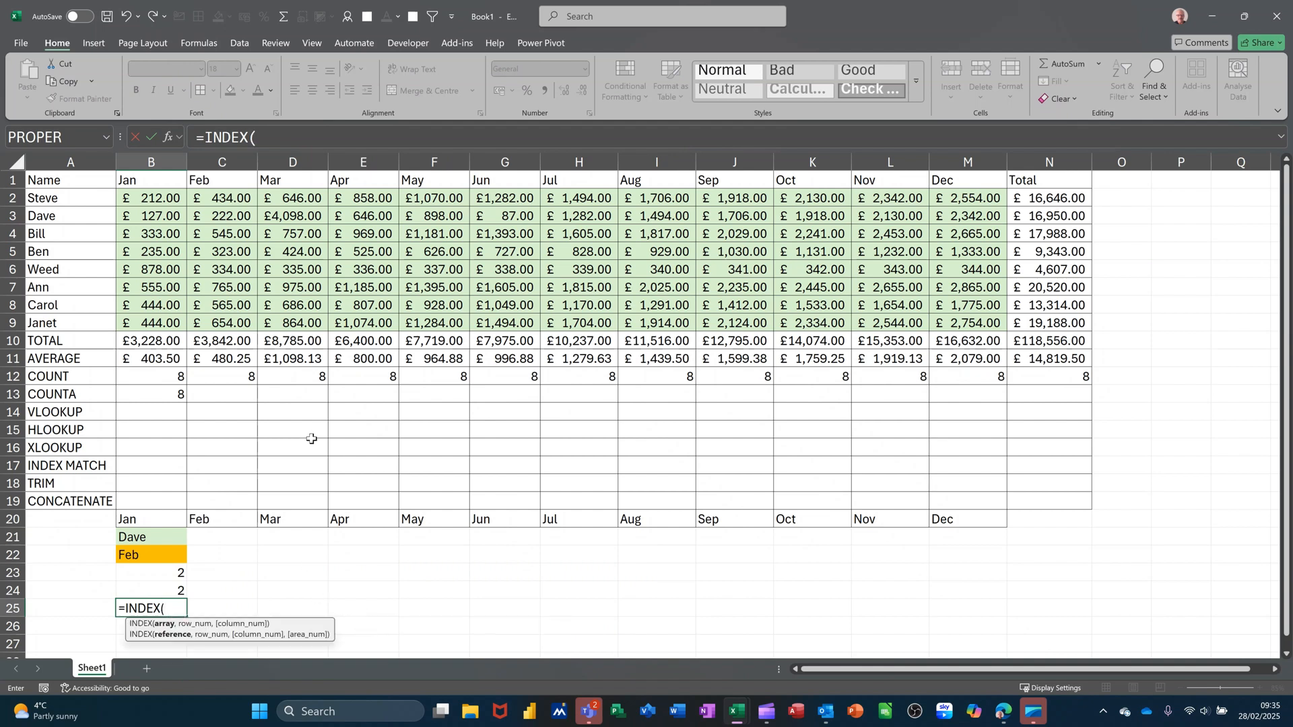
left_click_drag(154, 199, 946, 316)
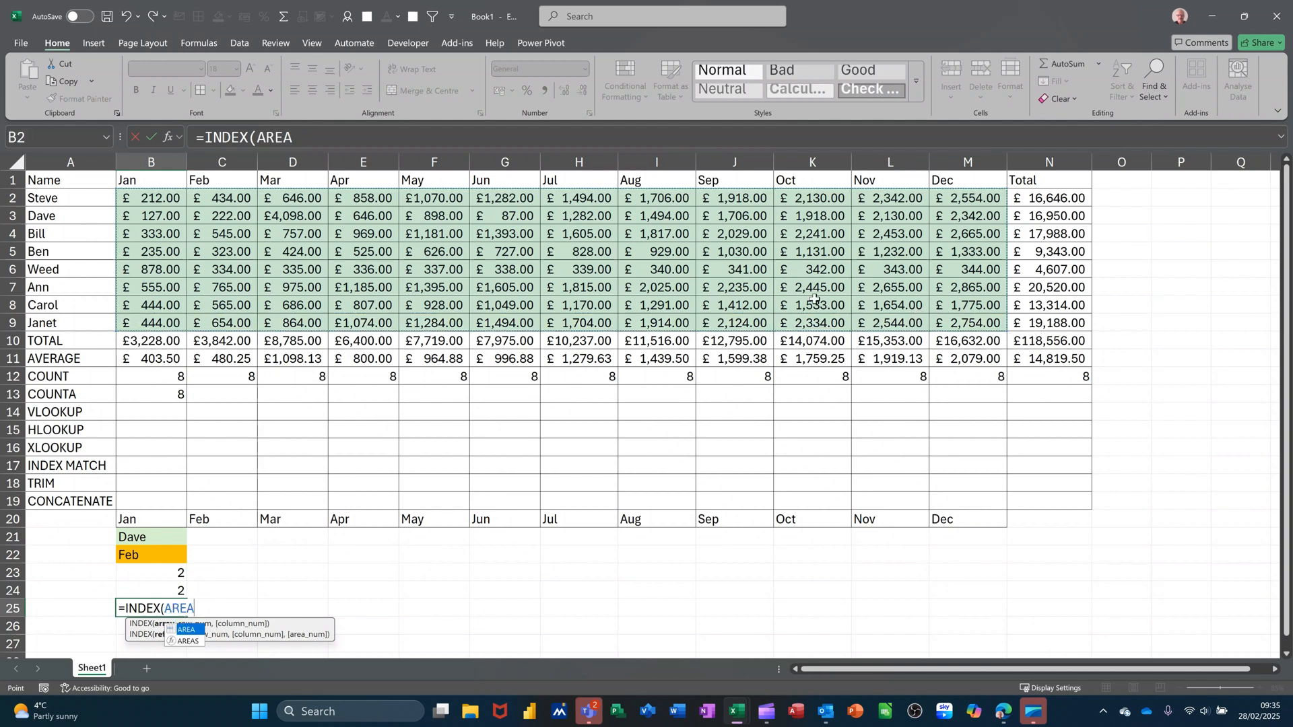
type(",")
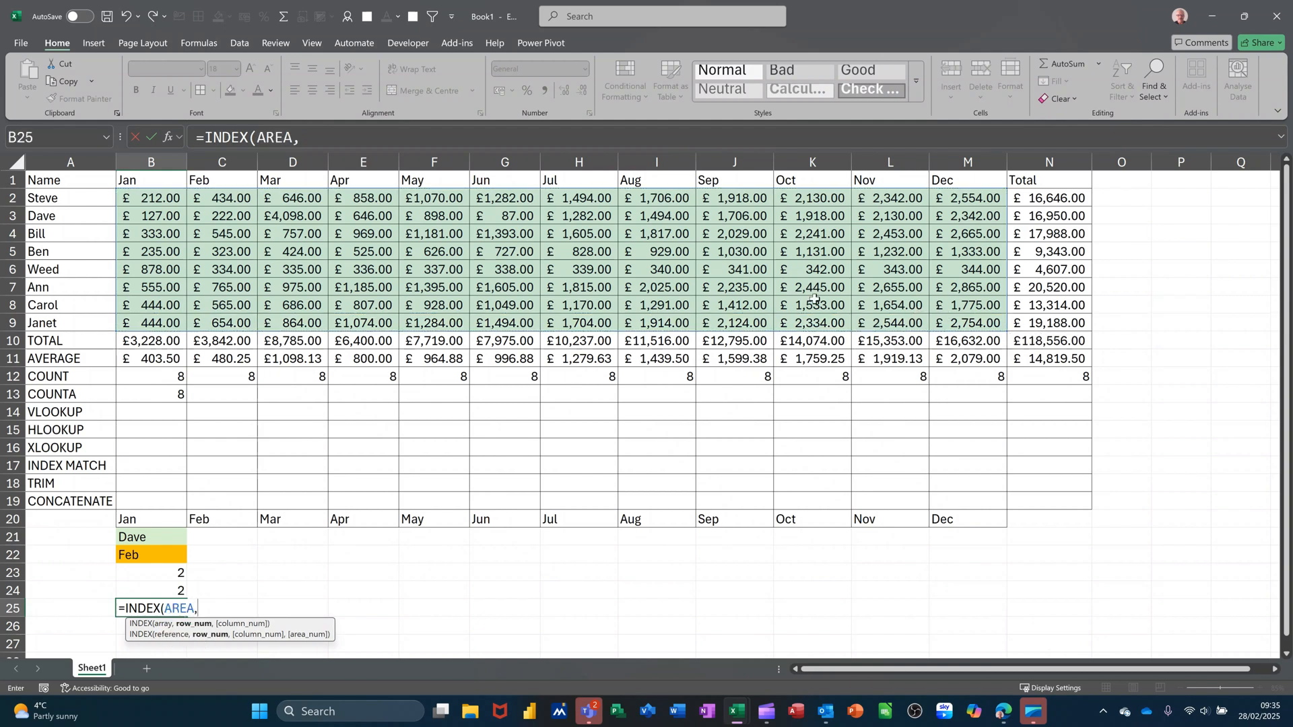
left_click(161, 571)
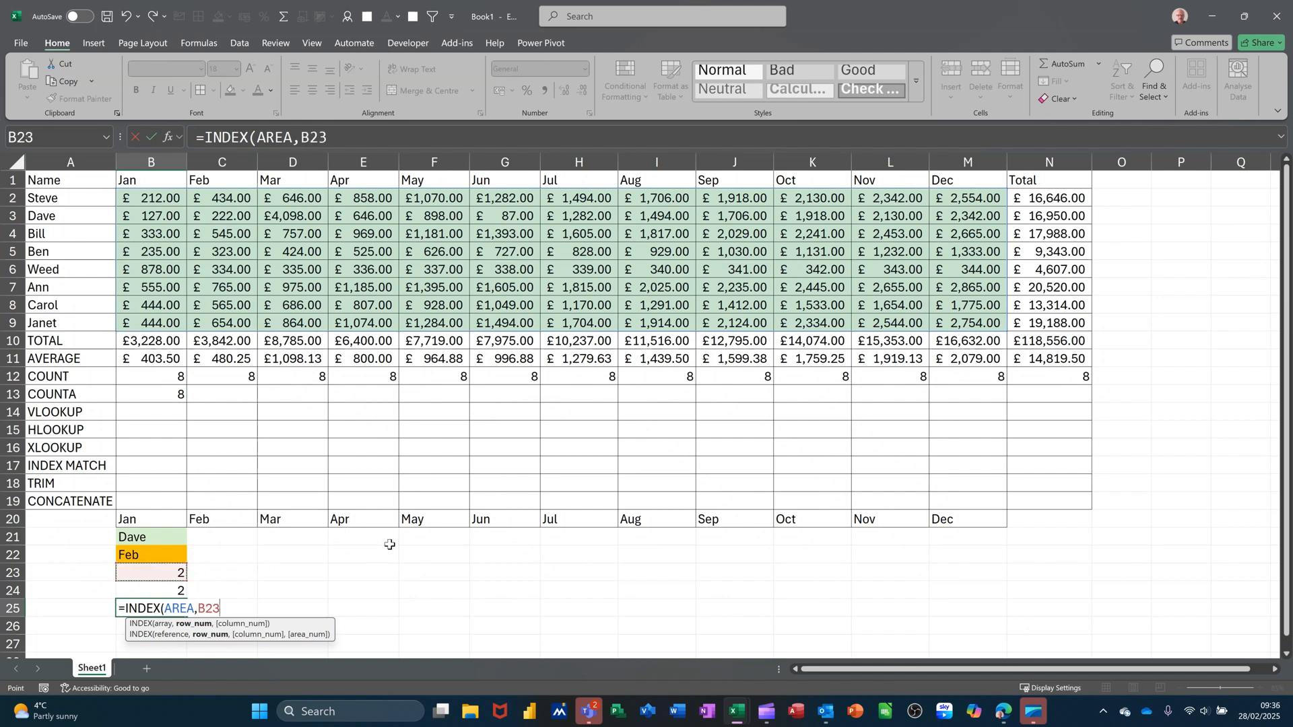
type(",")
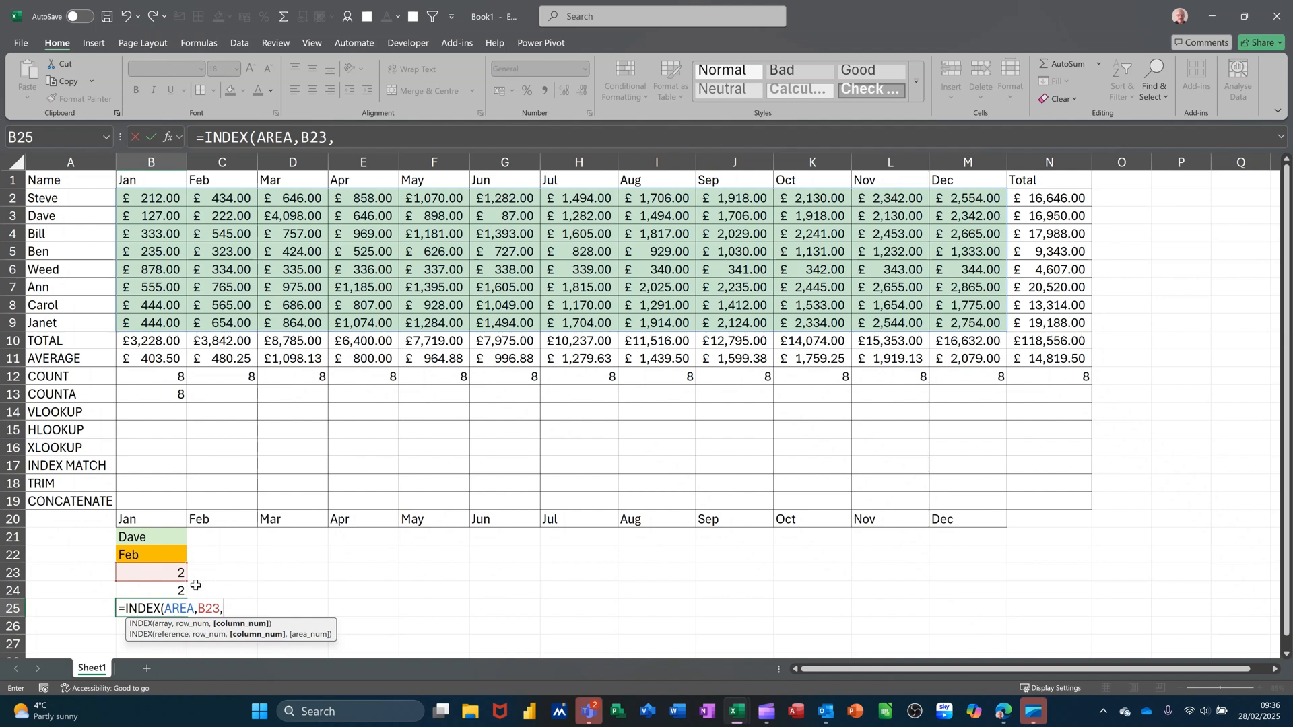
left_click(158, 590)
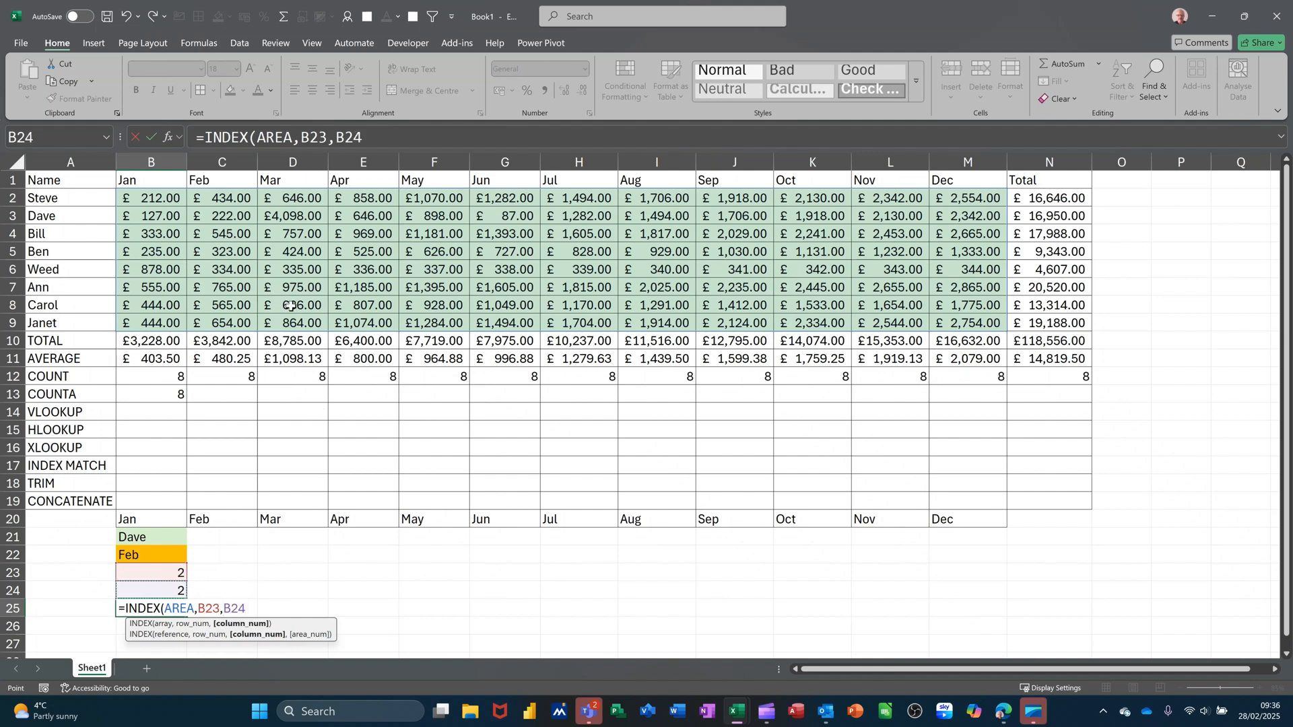
left_click(155, 138)
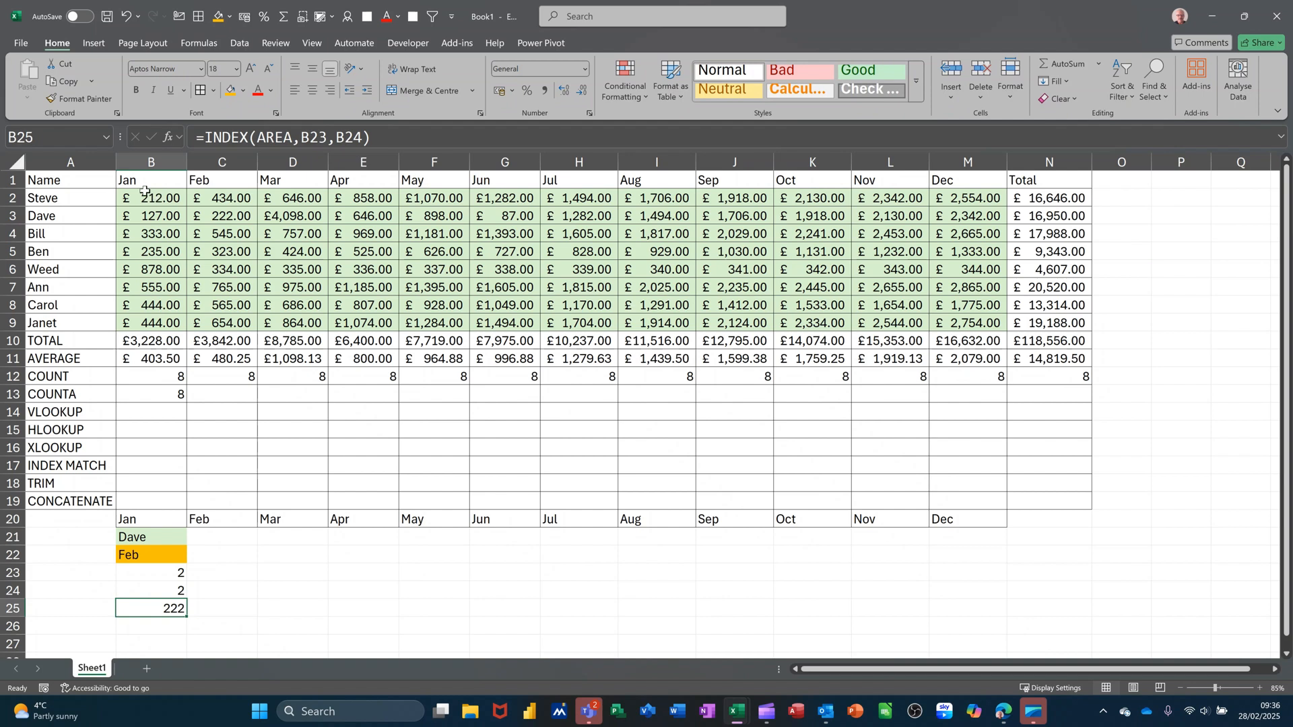
- Change the conditional formatting rule on the monthly figures B2:M9 to use the formula =$B$25=B2
left_click_drag(144, 197, 952, 323)
left_click(635, 82)
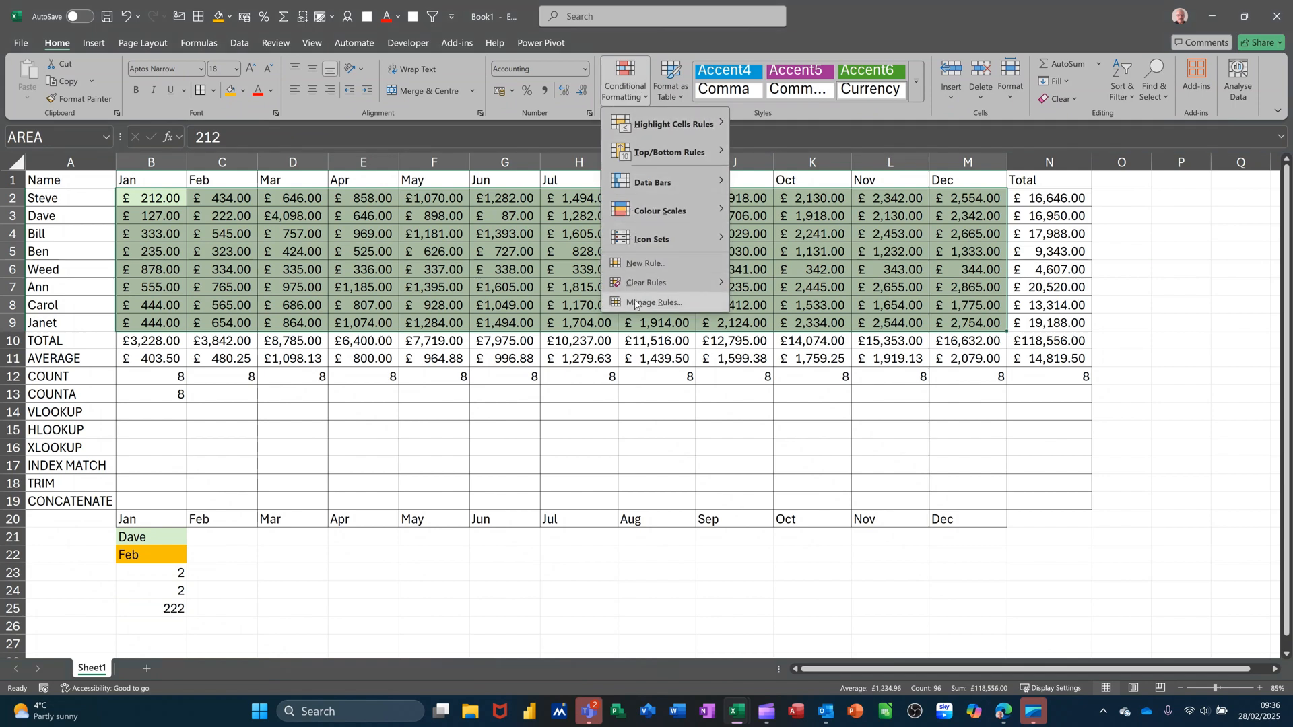
left_click(634, 299)
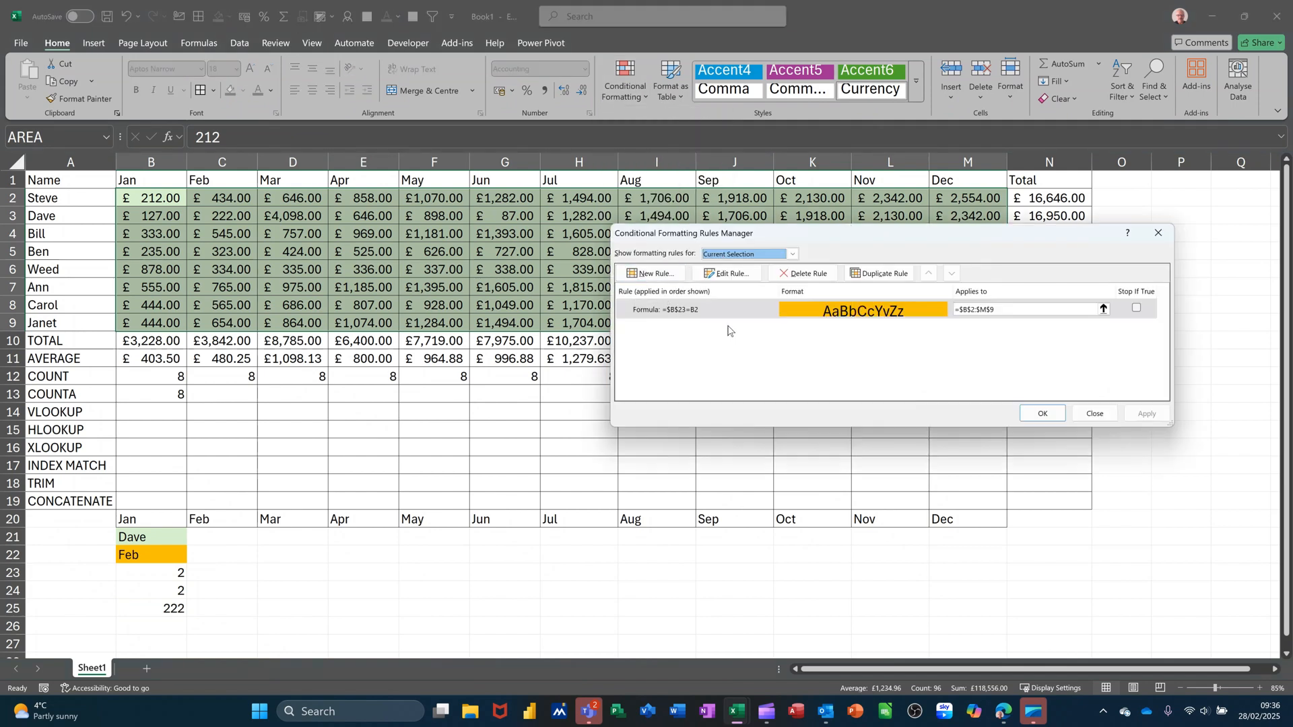
left_click(715, 274)
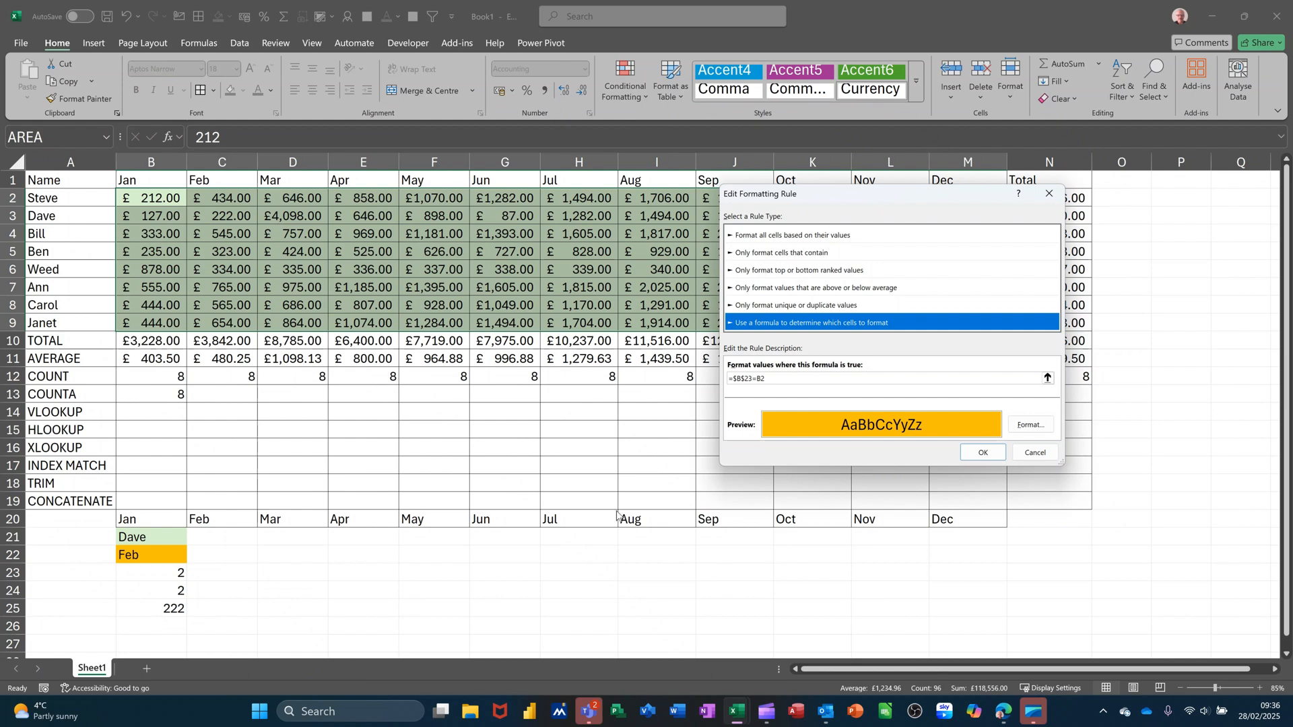
left_click(750, 379)
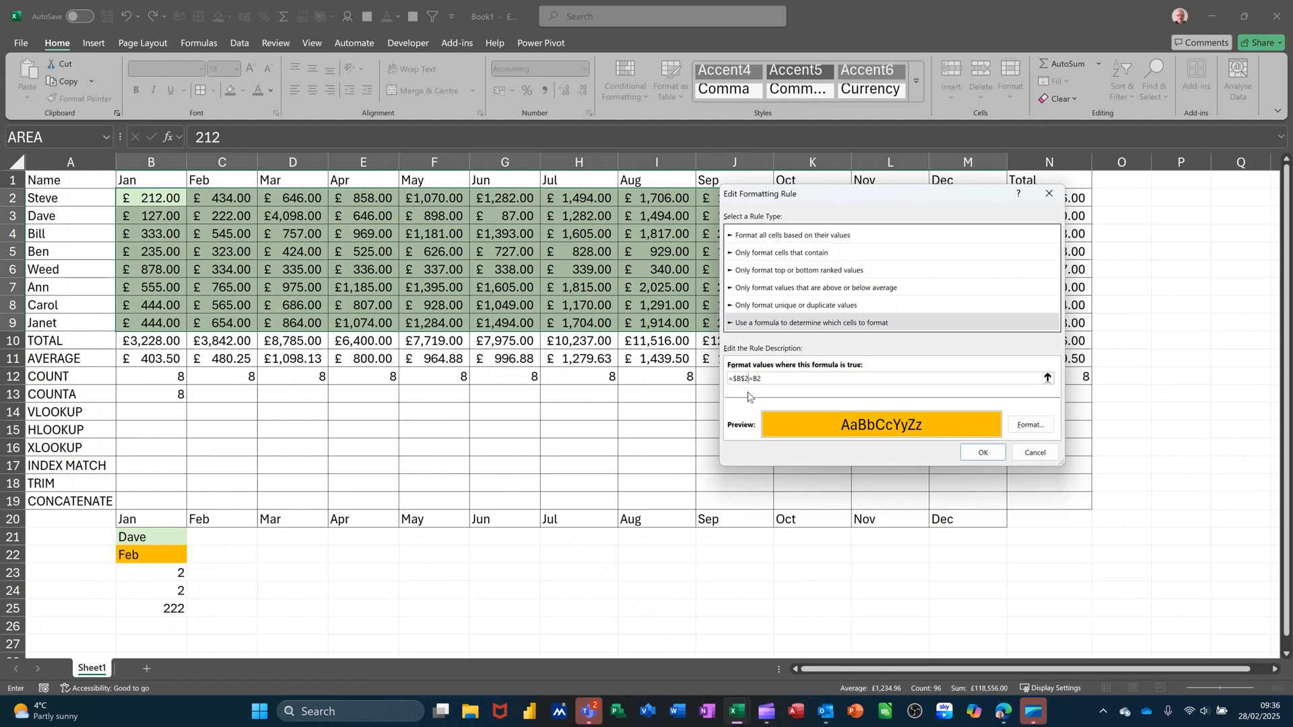
type("5")
left_click(983, 453)
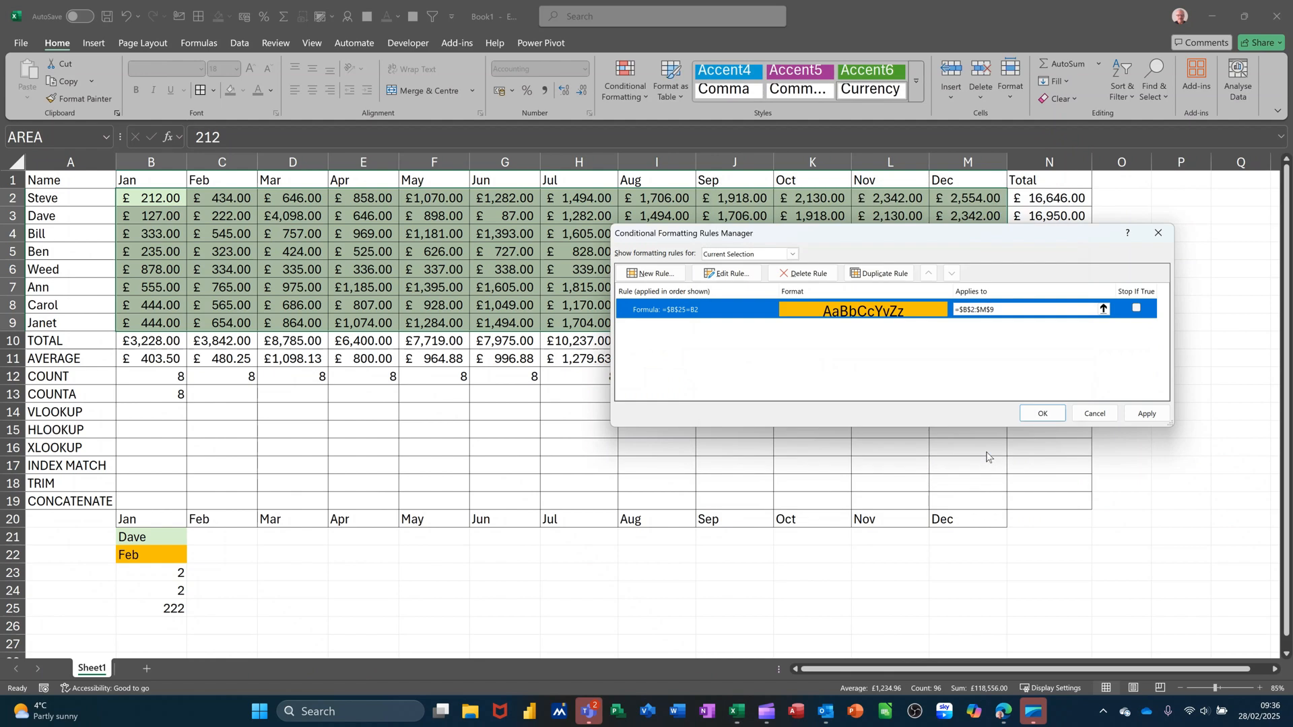
left_click(1031, 413)
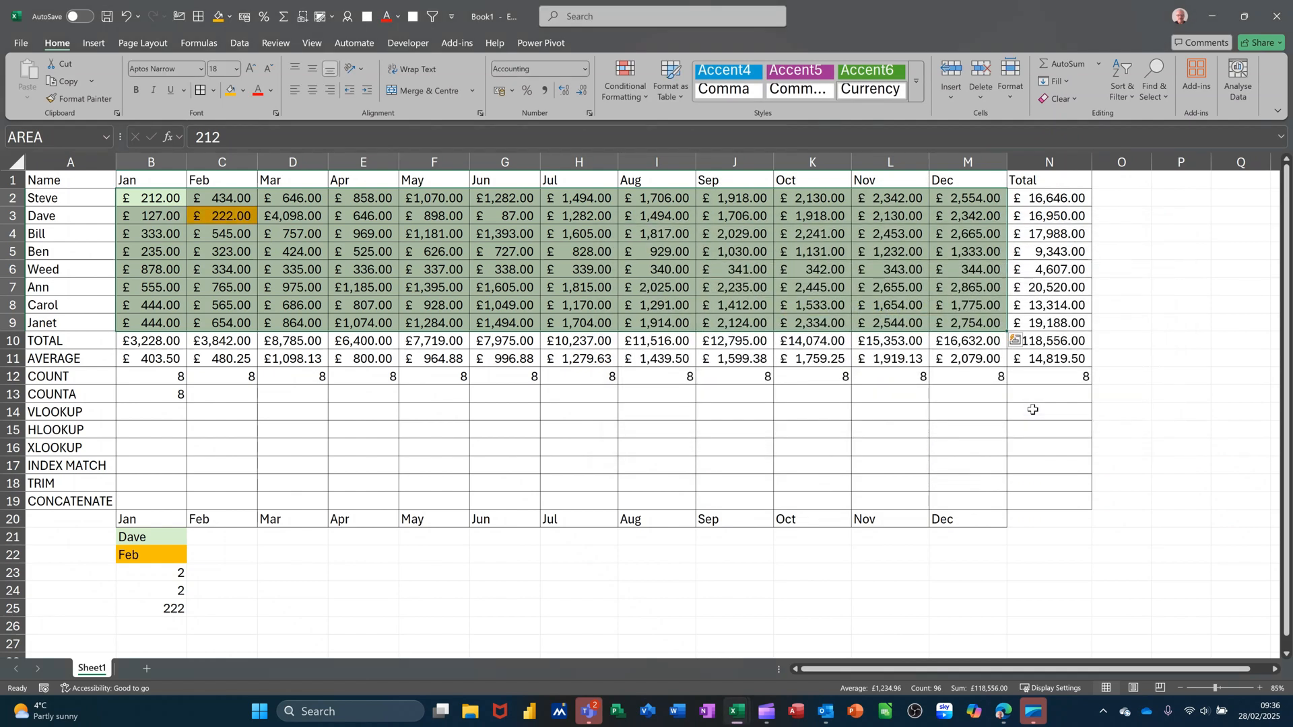
left_click(237, 252)
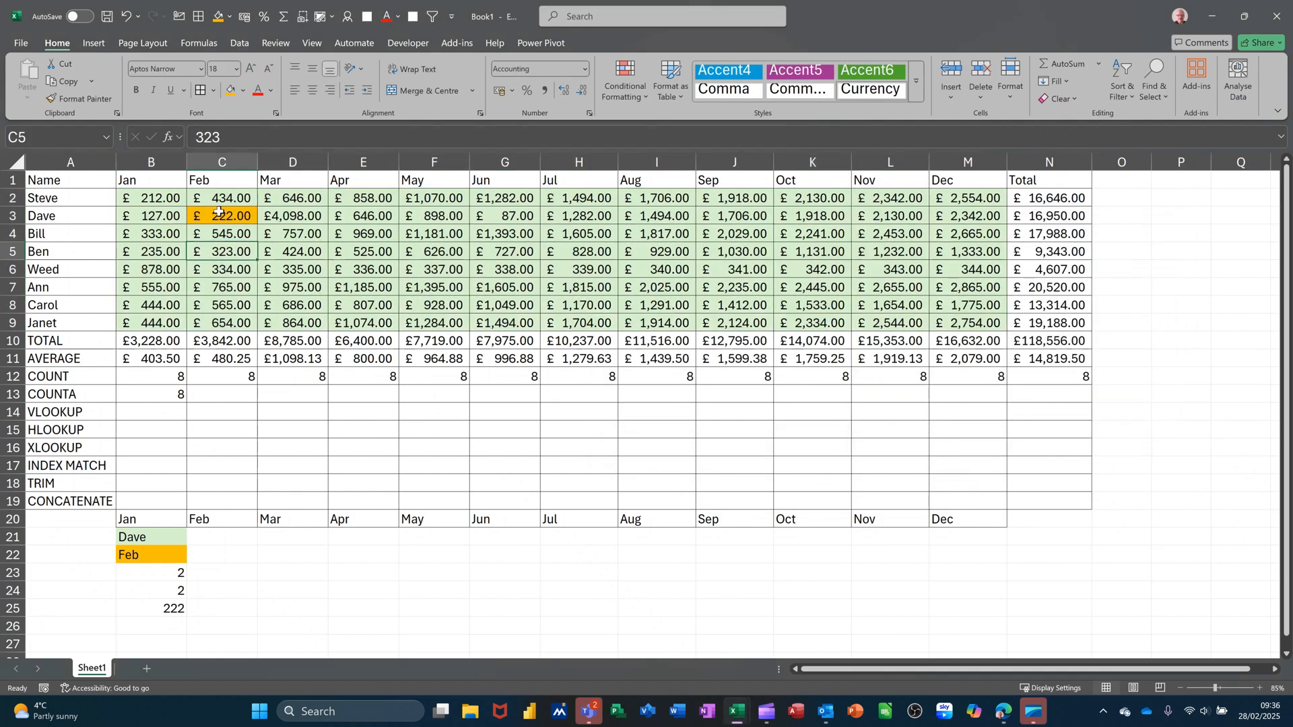
- Choose the first person in the name drop-down in B21
left_click(150, 539)
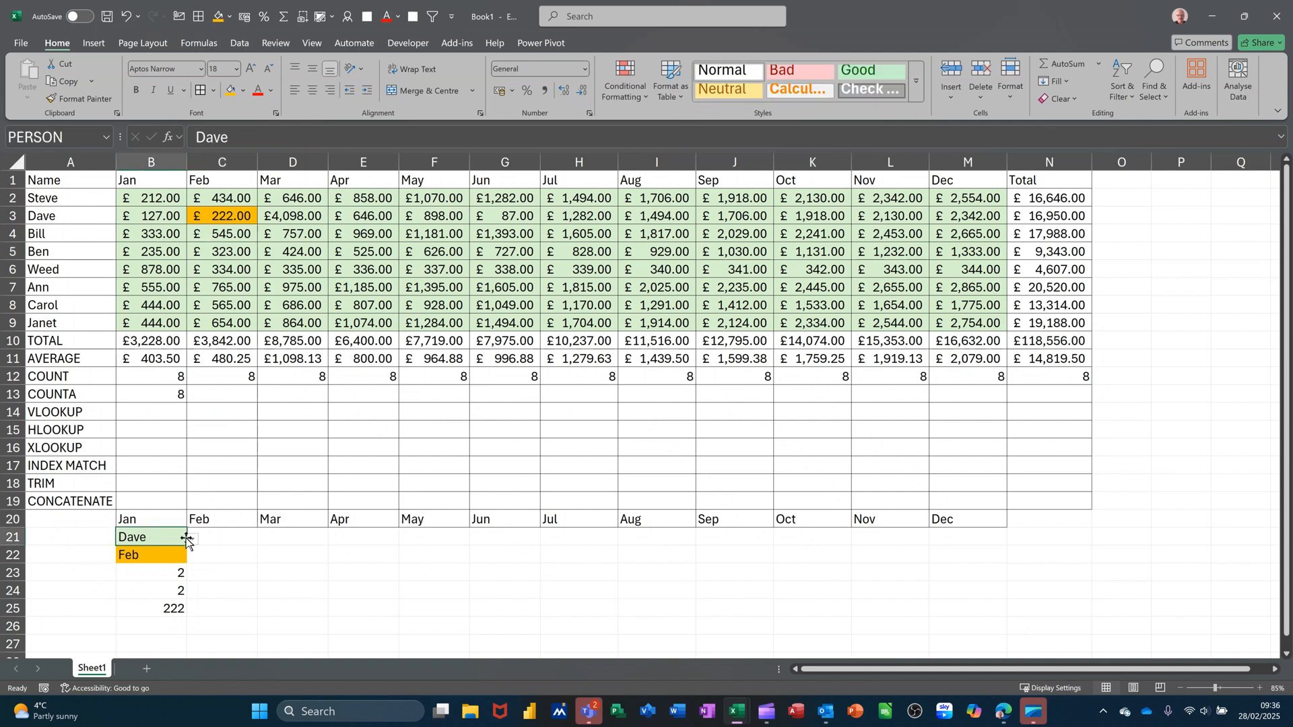
left_click(192, 540)
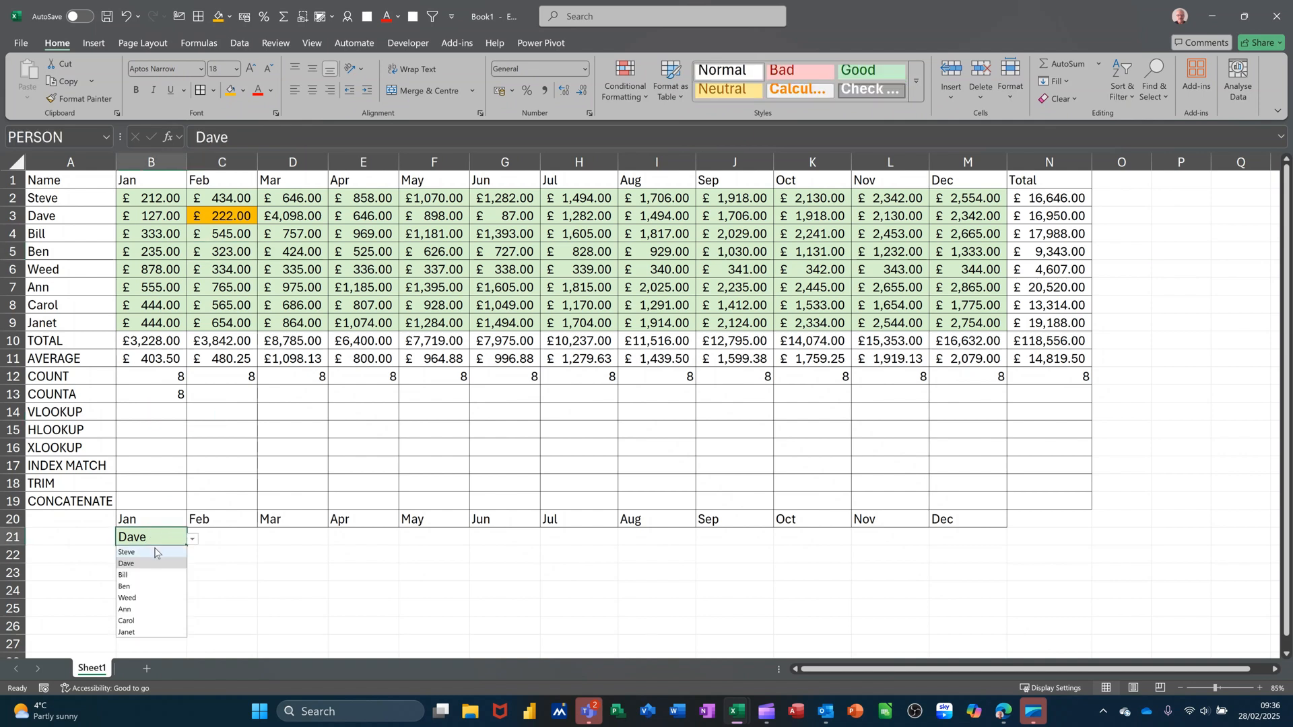
left_click(156, 551)
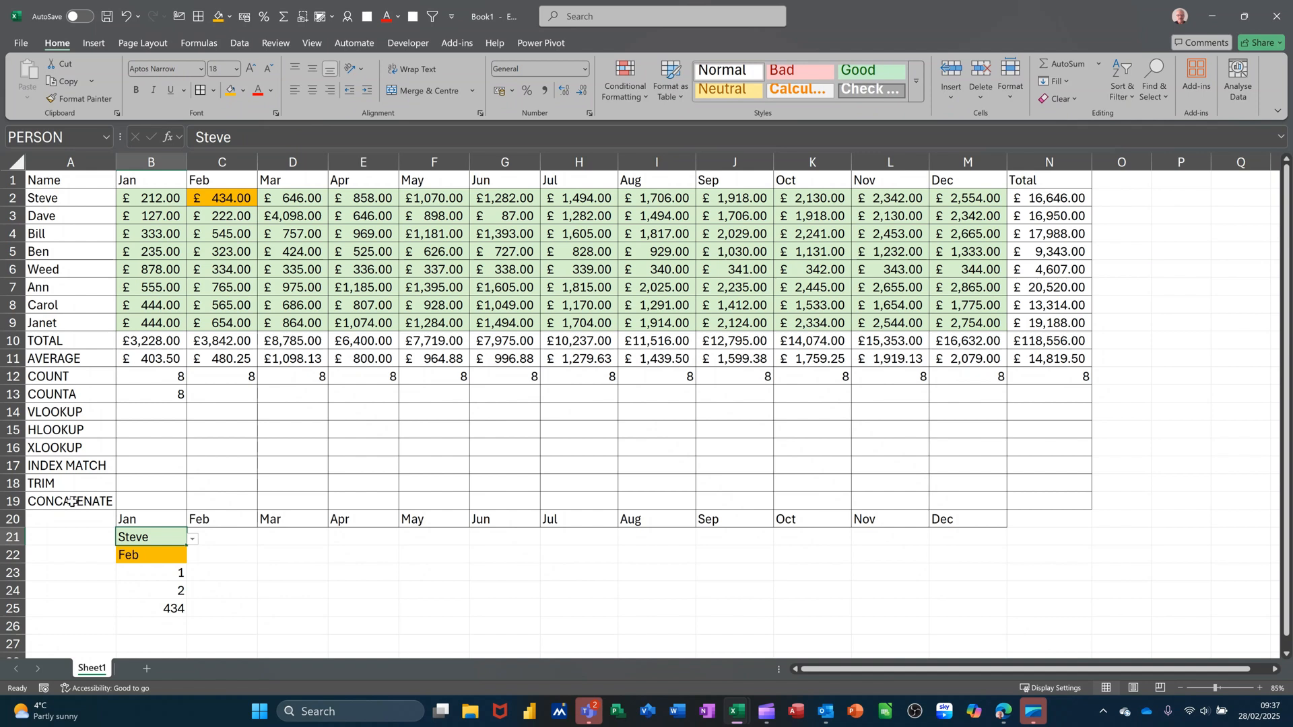
- Begin a formula in D22 for a sentence about the chosen person's earnings
left_click(293, 555)
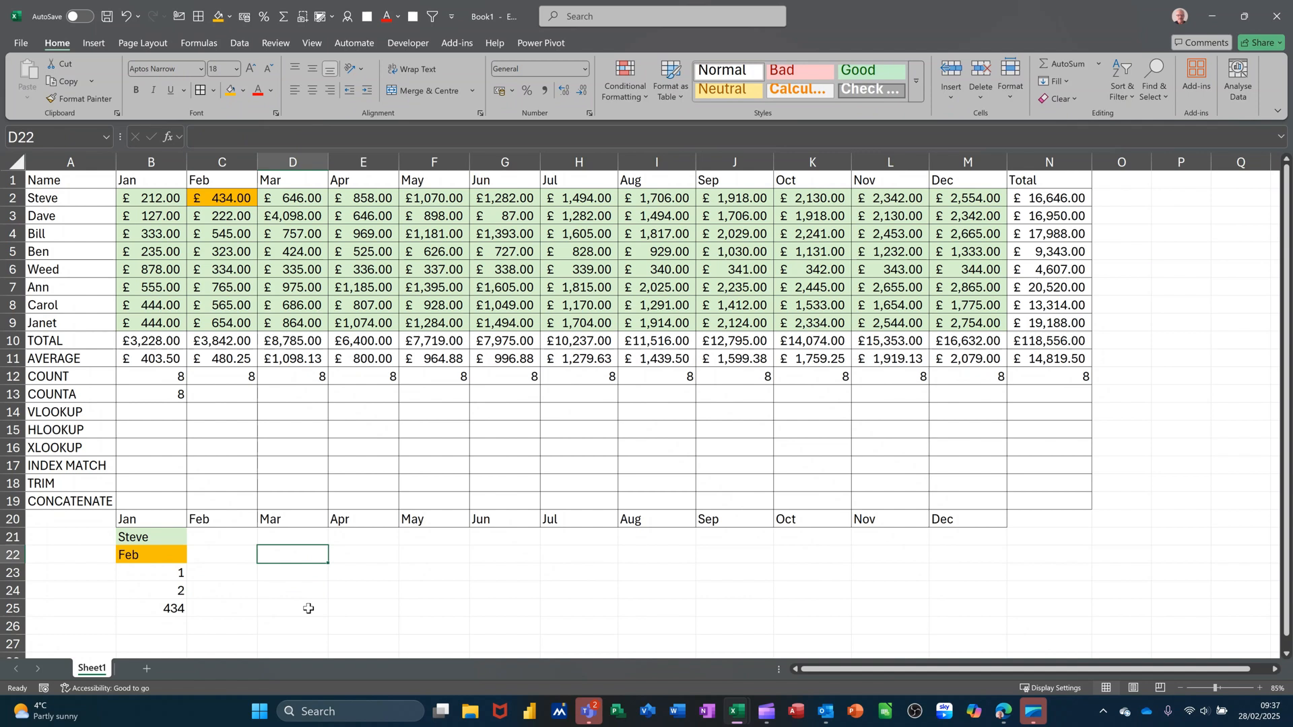
type("=")
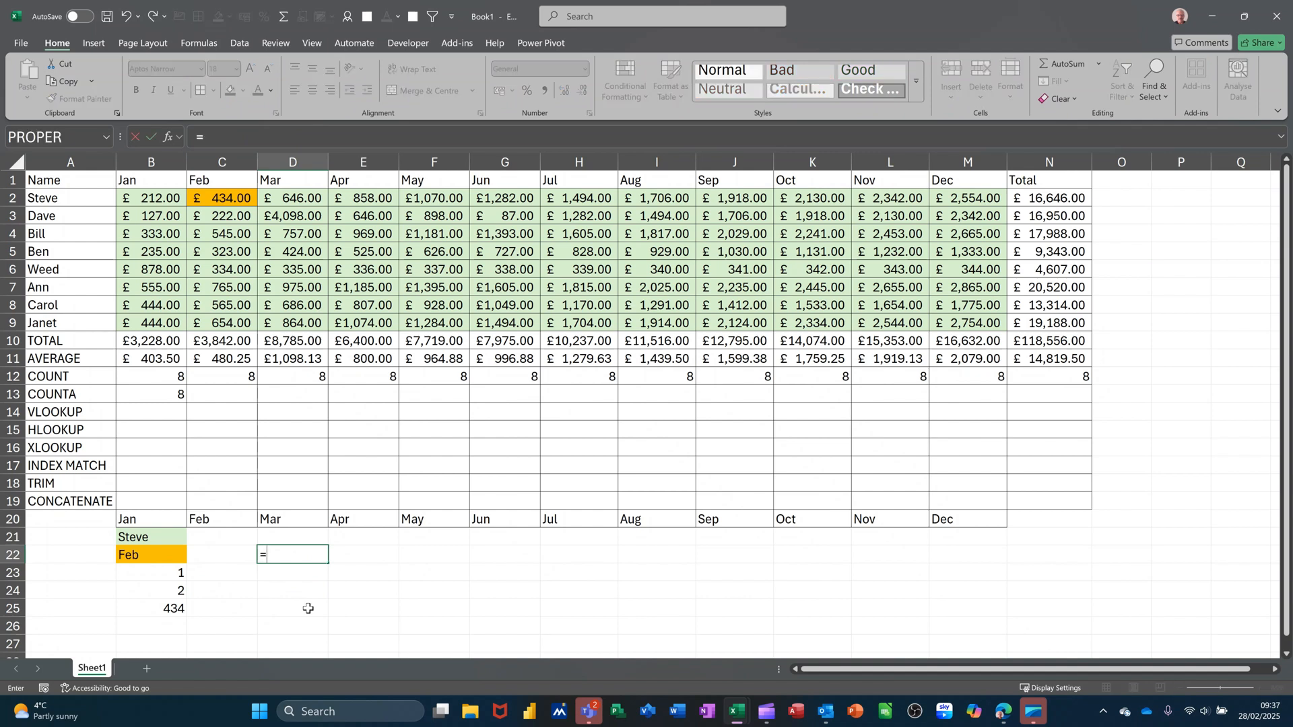
type("CON")
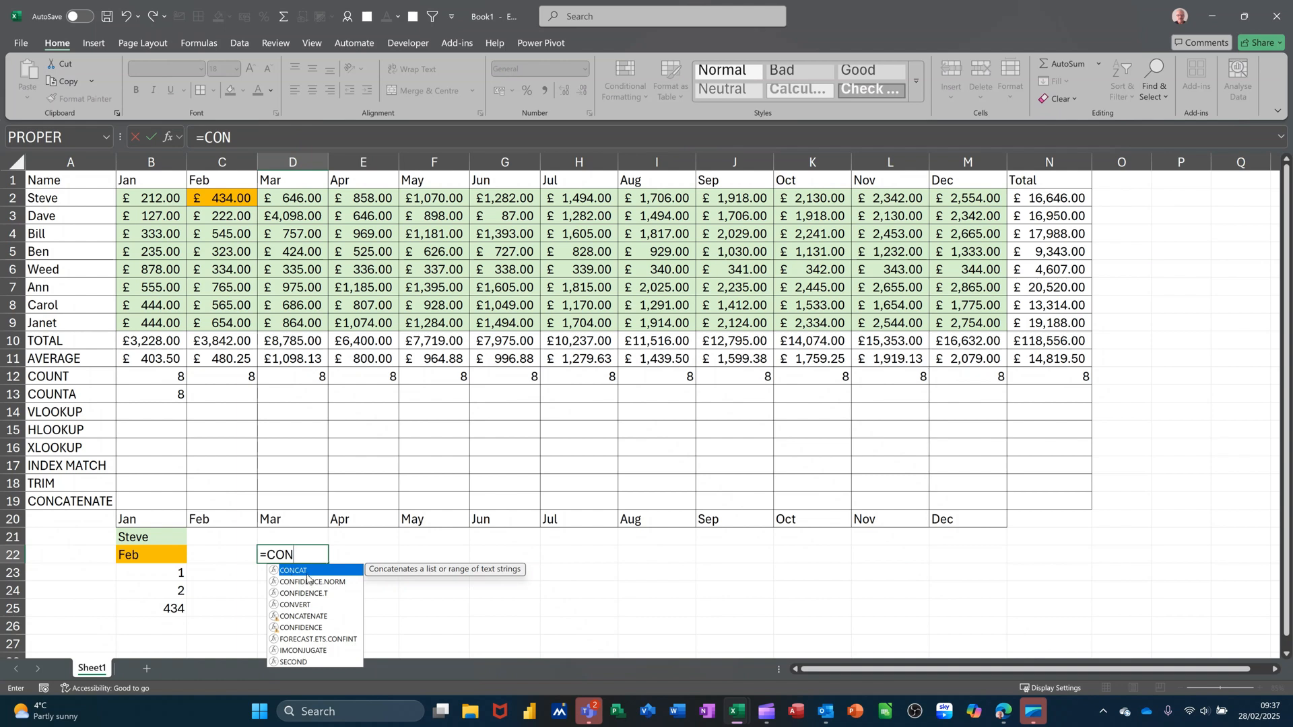
key("BackSpace")
key("BackSpace")
key("BackSpace")
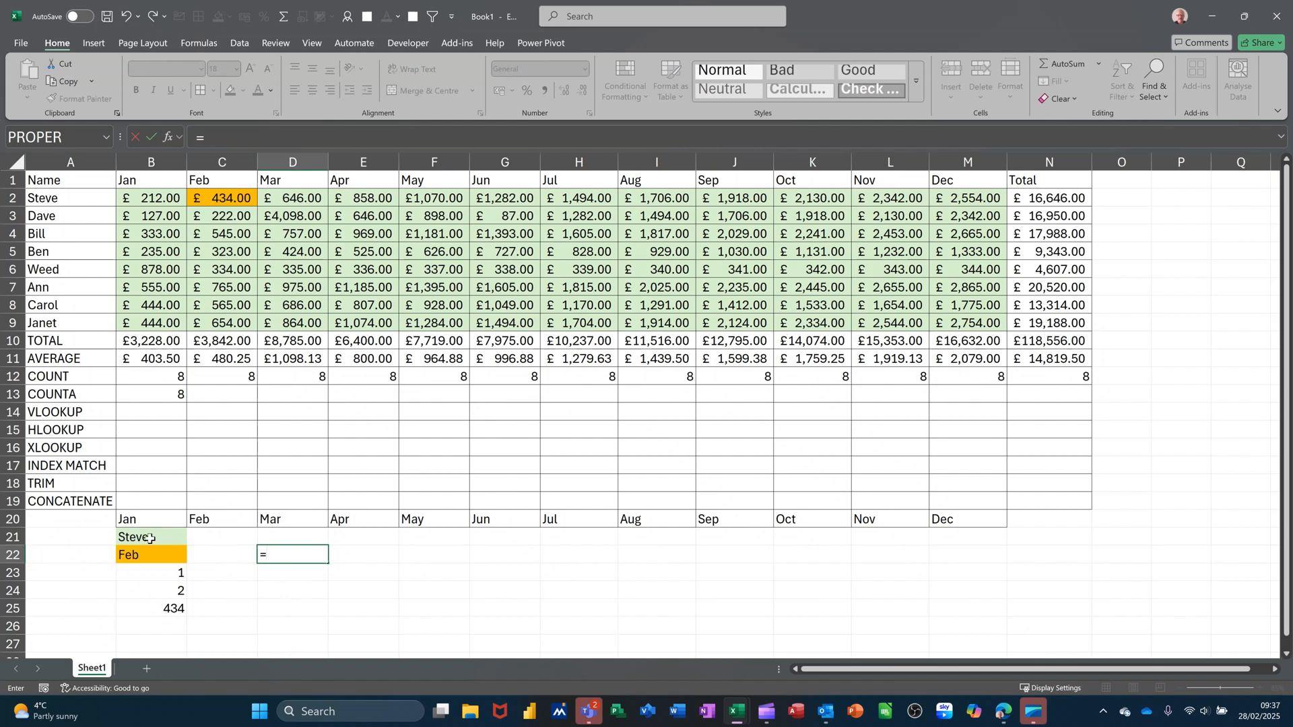
- Complete the D22 formula as =PERSON&" EARNED "&B25 to join the person, the text and the looked-up figure
left_click(145, 537)
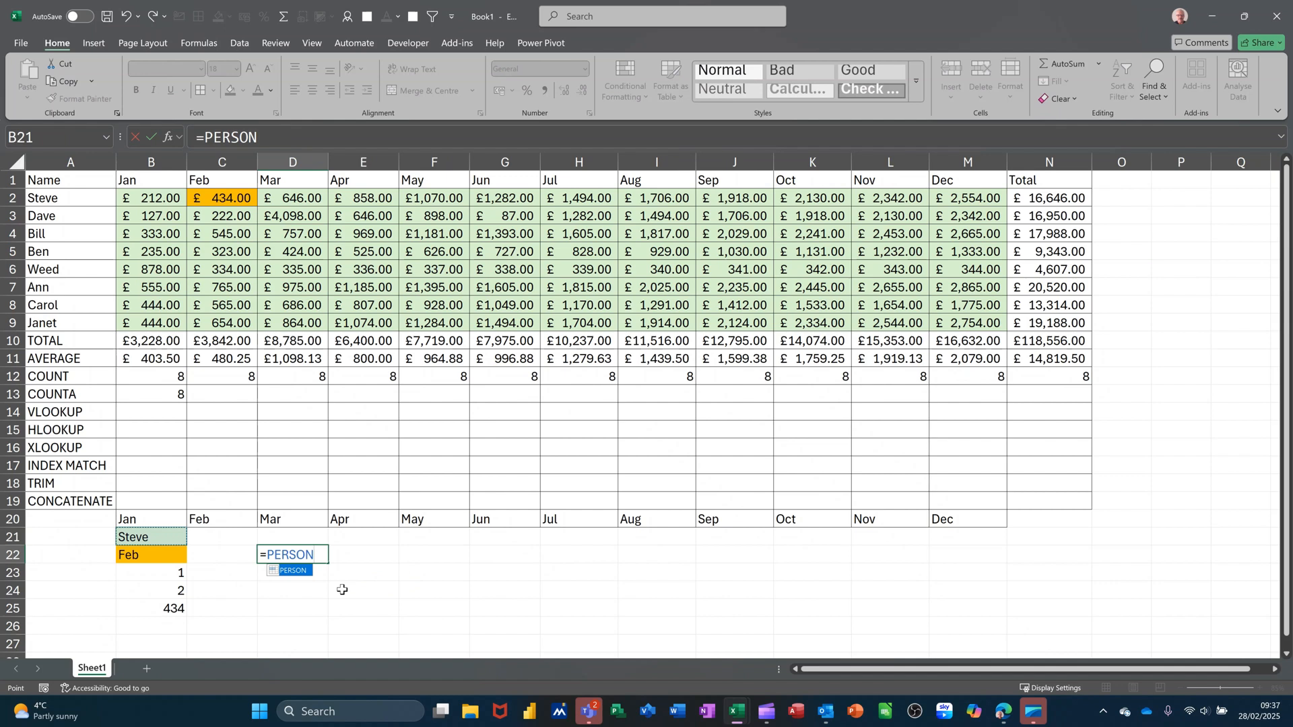
type("&")
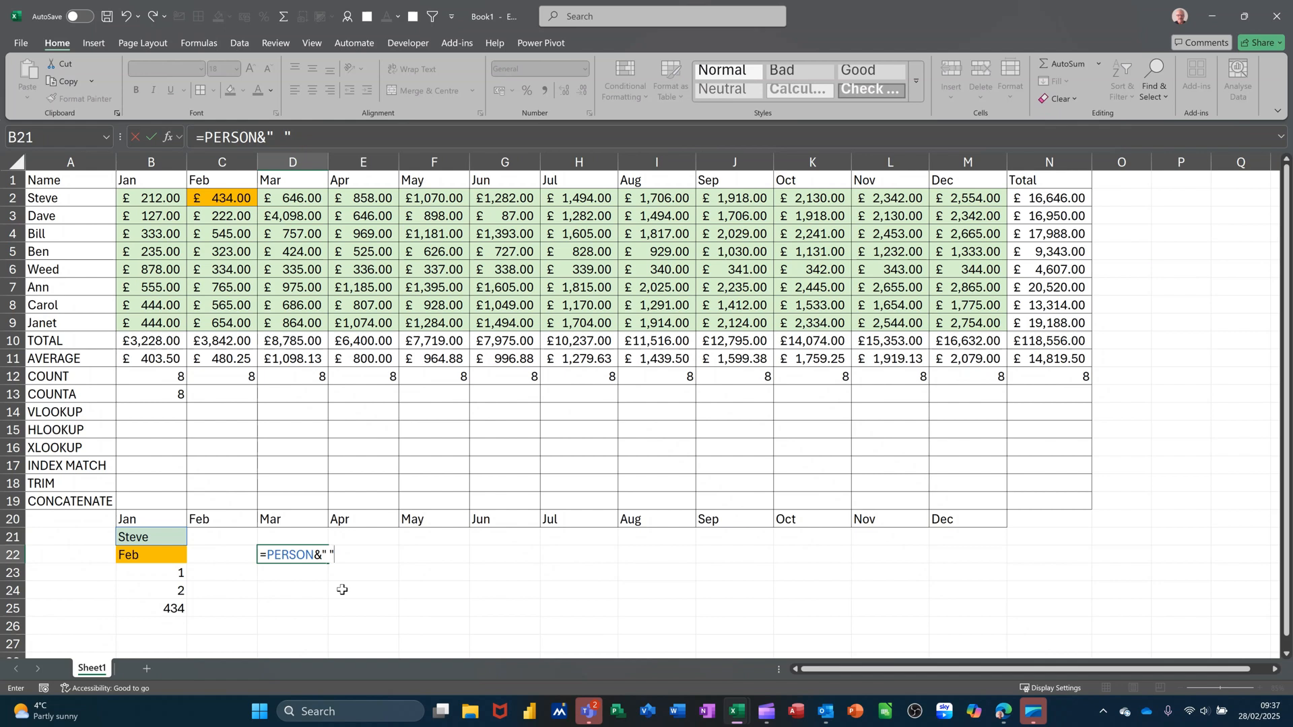
key("BackSpace")
key("BackSpace")
type("EARNED \"&")
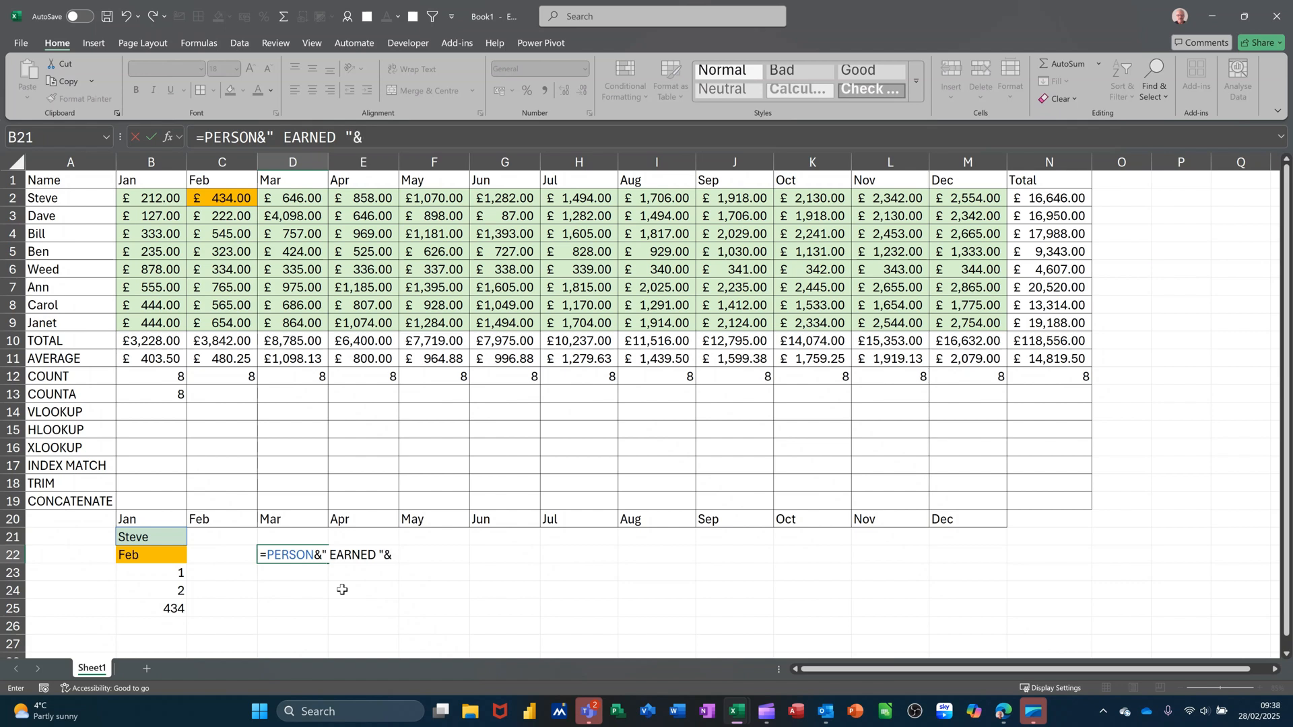
left_click(166, 608)
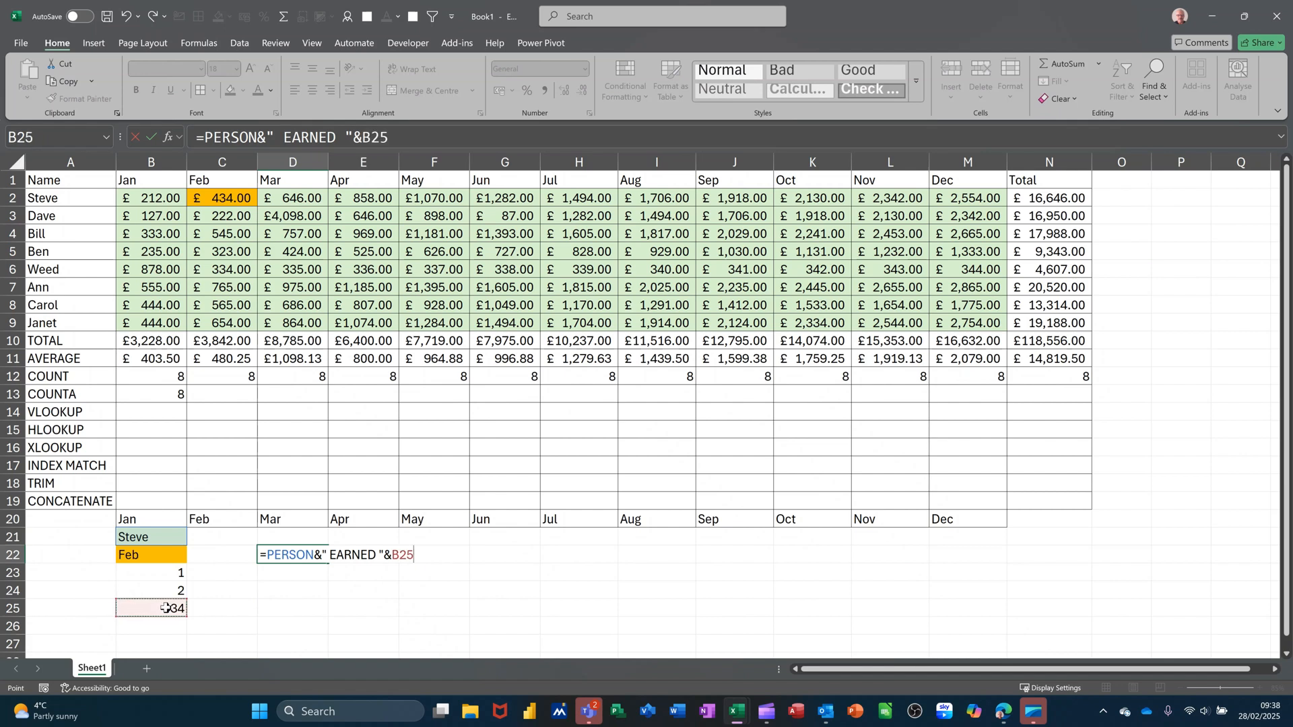
left_click(153, 138)
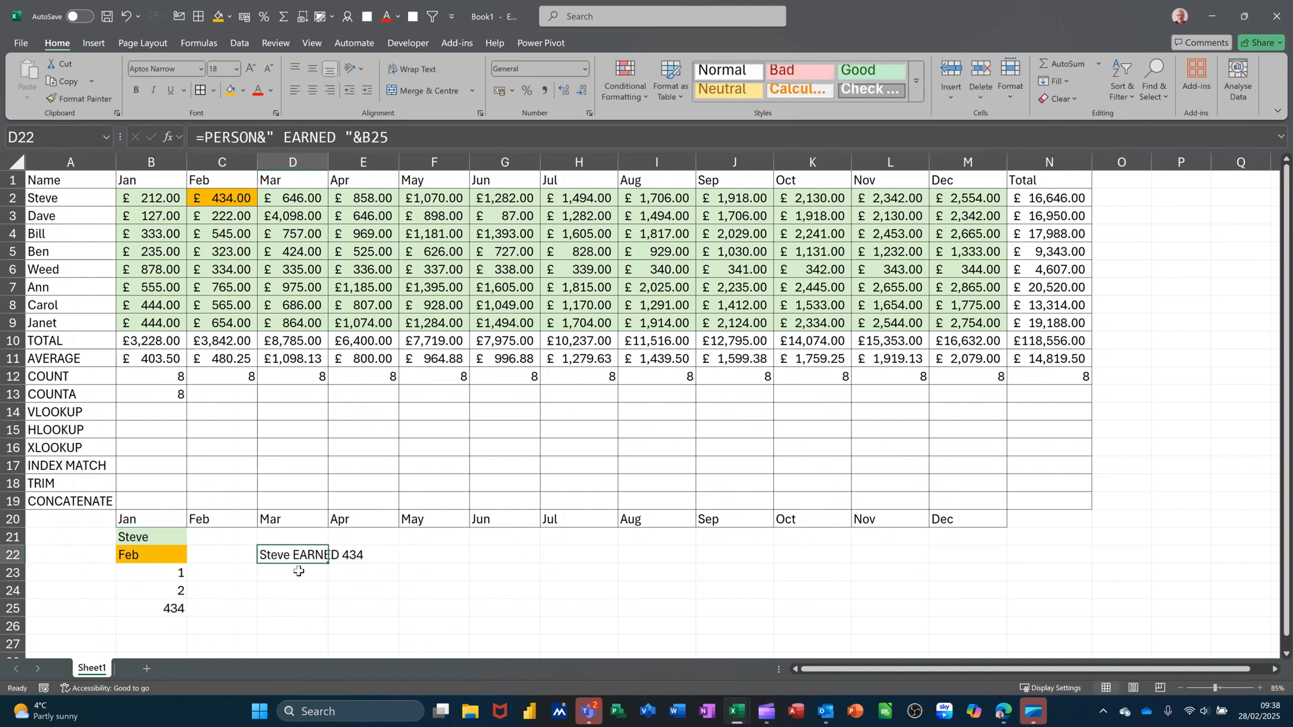
- Apply the pound accounting number format to the INDEX result in B25
left_click(381, 592)
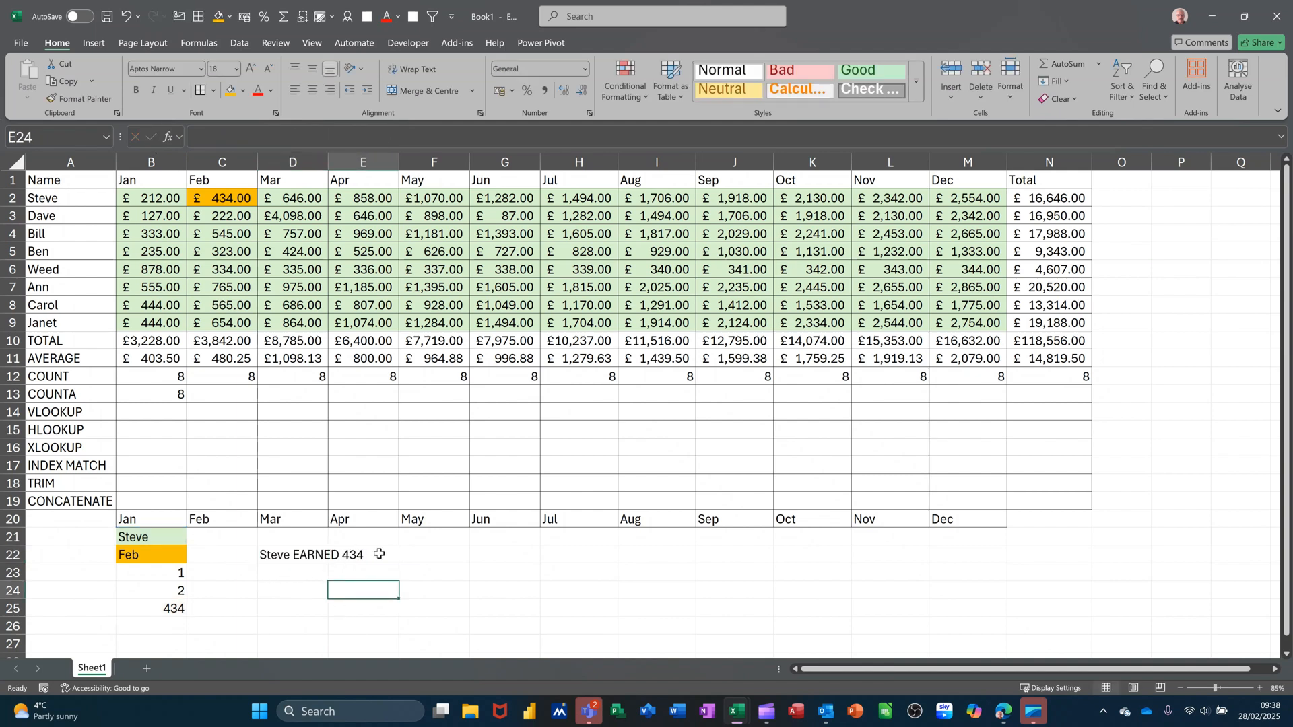
left_click(176, 605)
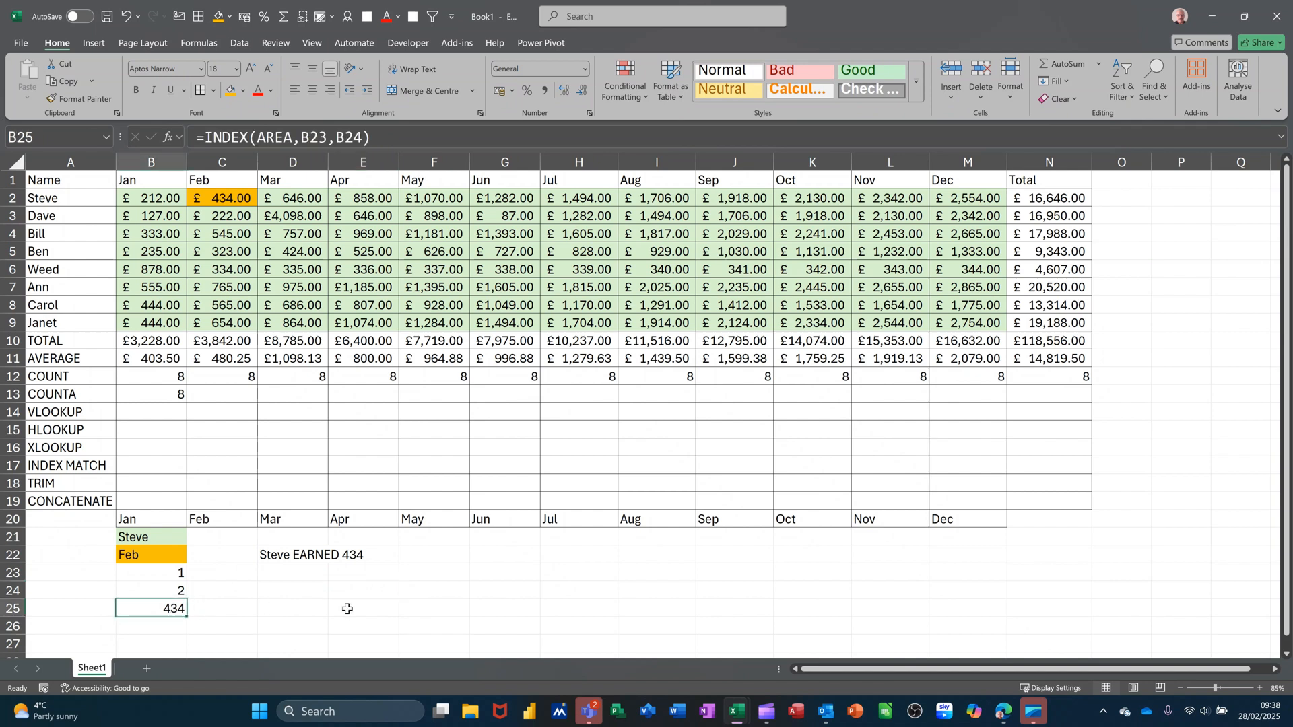
left_click(503, 91)
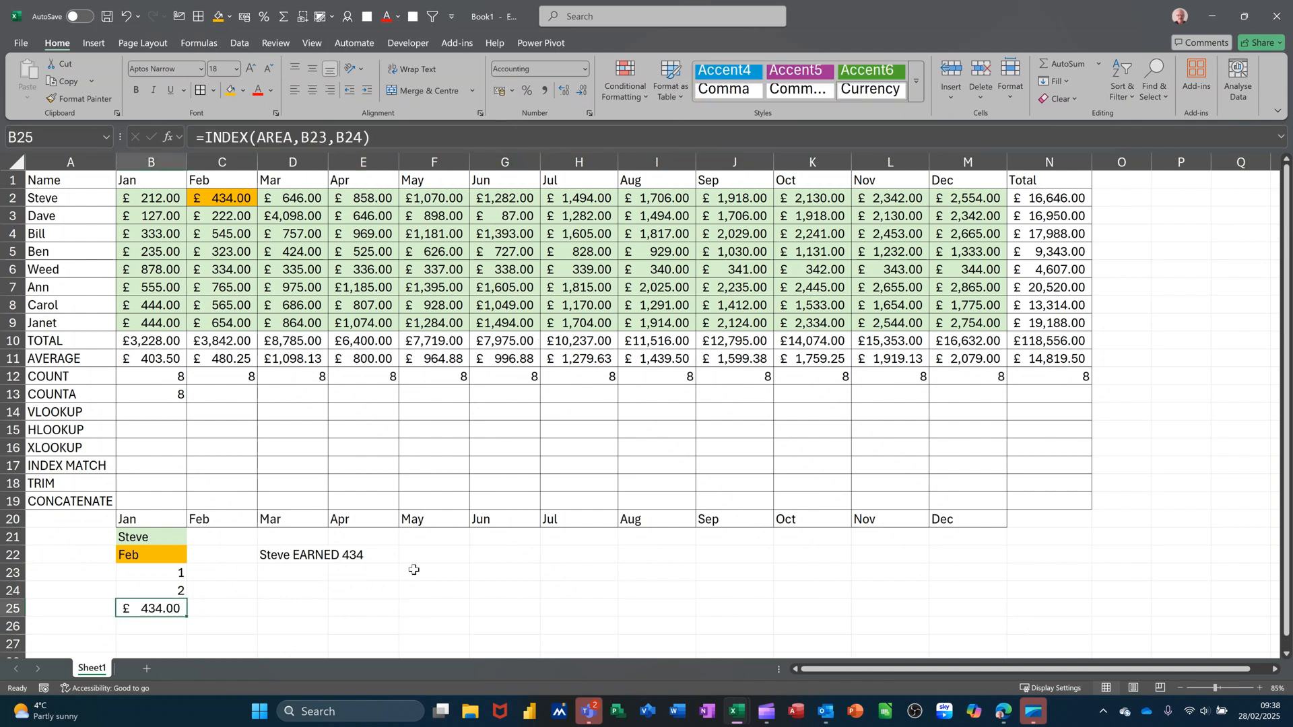
- Add a pound sign to the text in the D22 formula, making it =PERSON&" EARNED £ "&B25
left_click(290, 552)
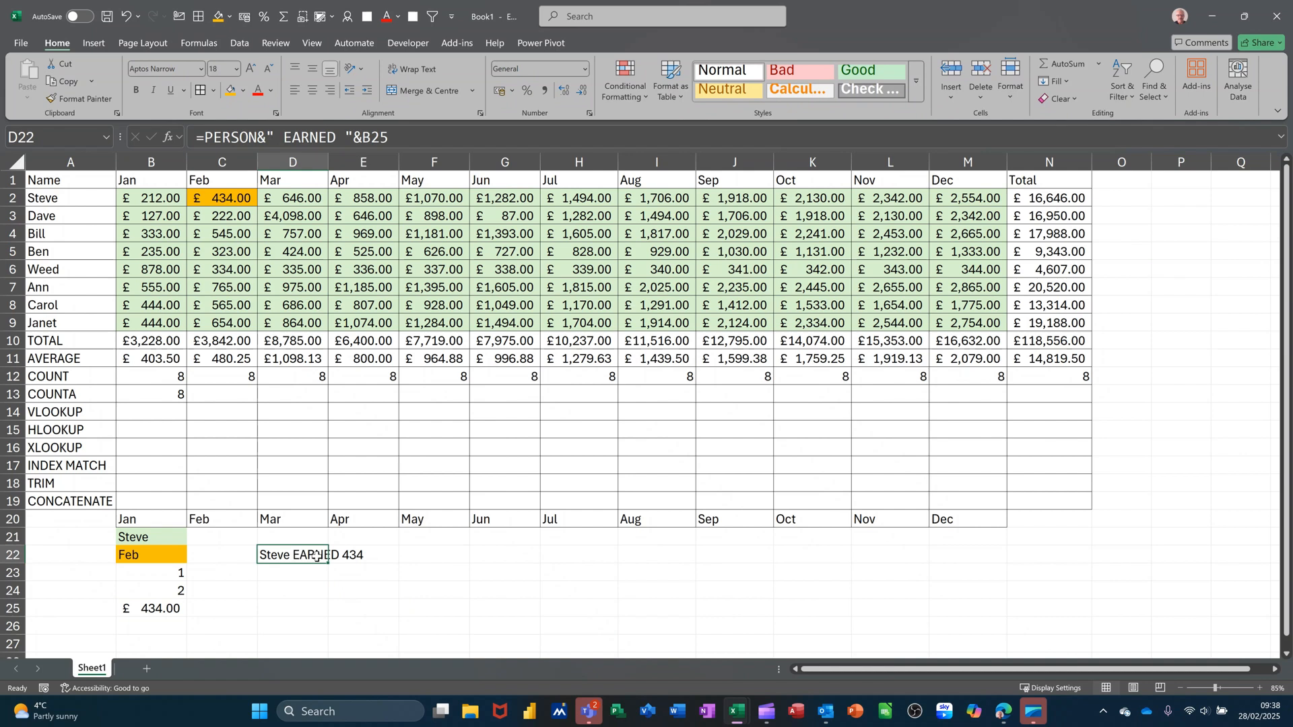
left_click(344, 135)
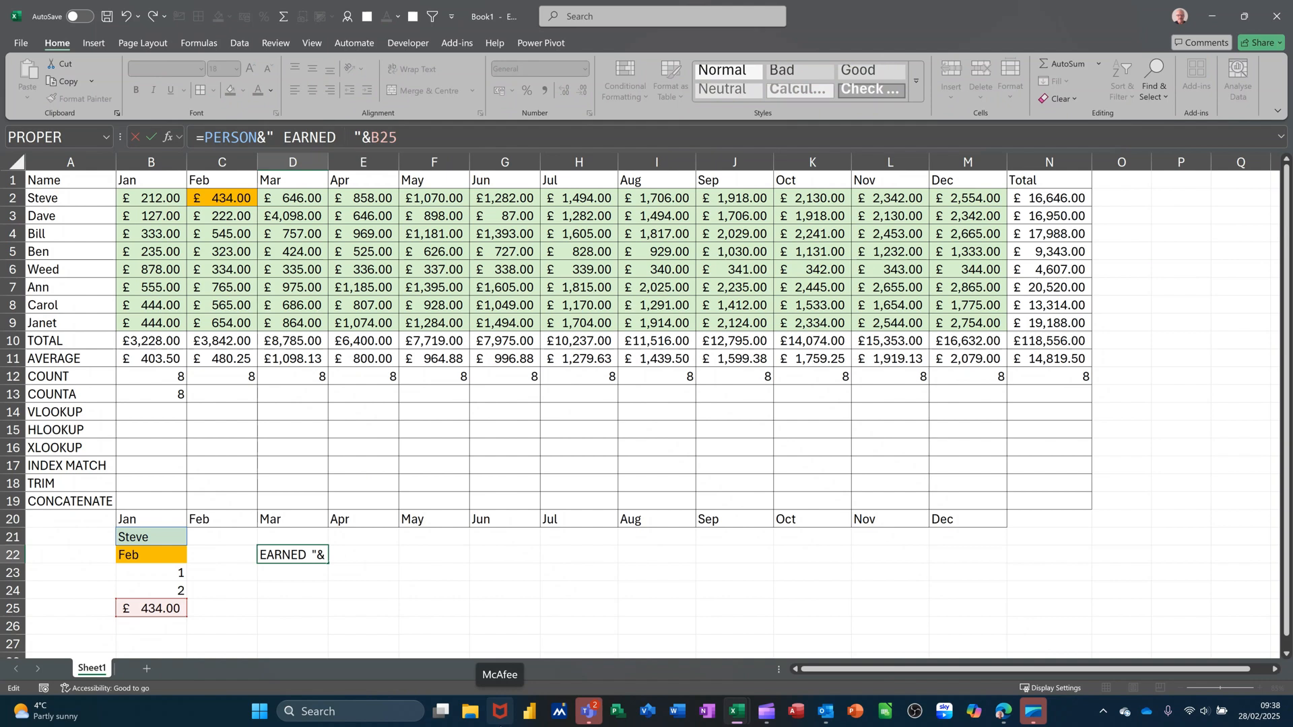
type("£")
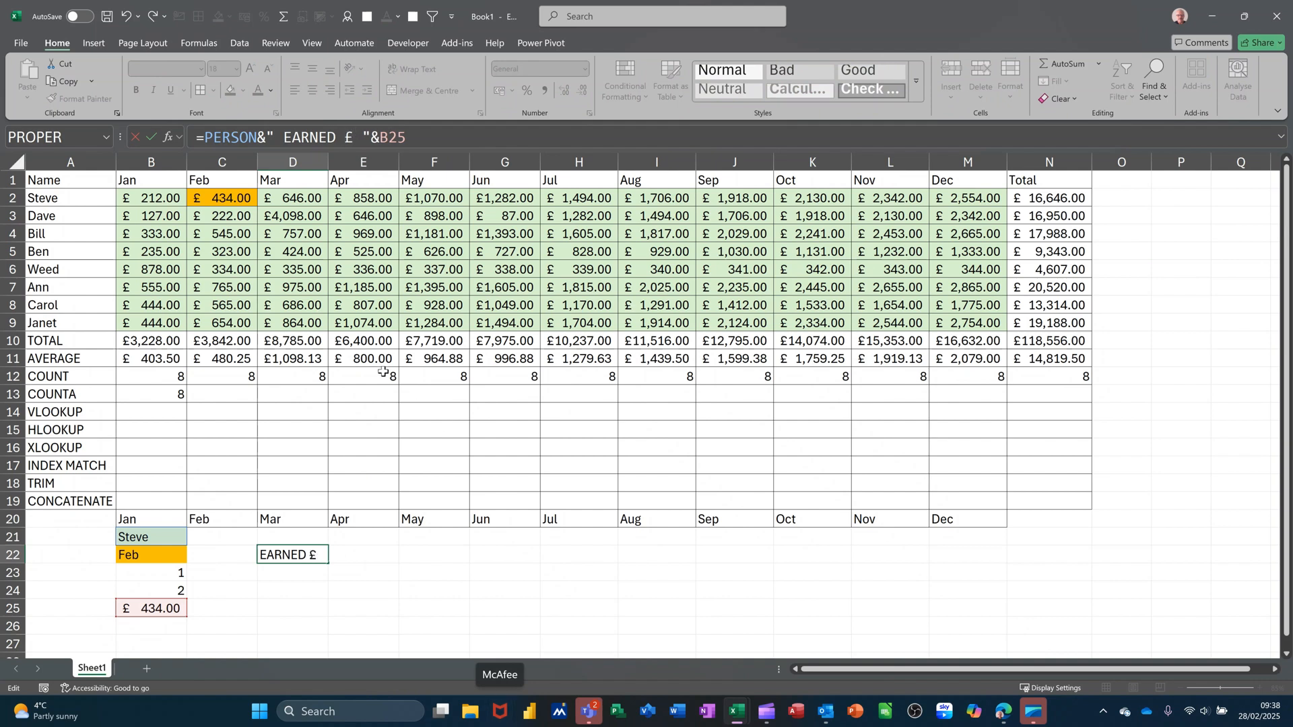
left_click(154, 138)
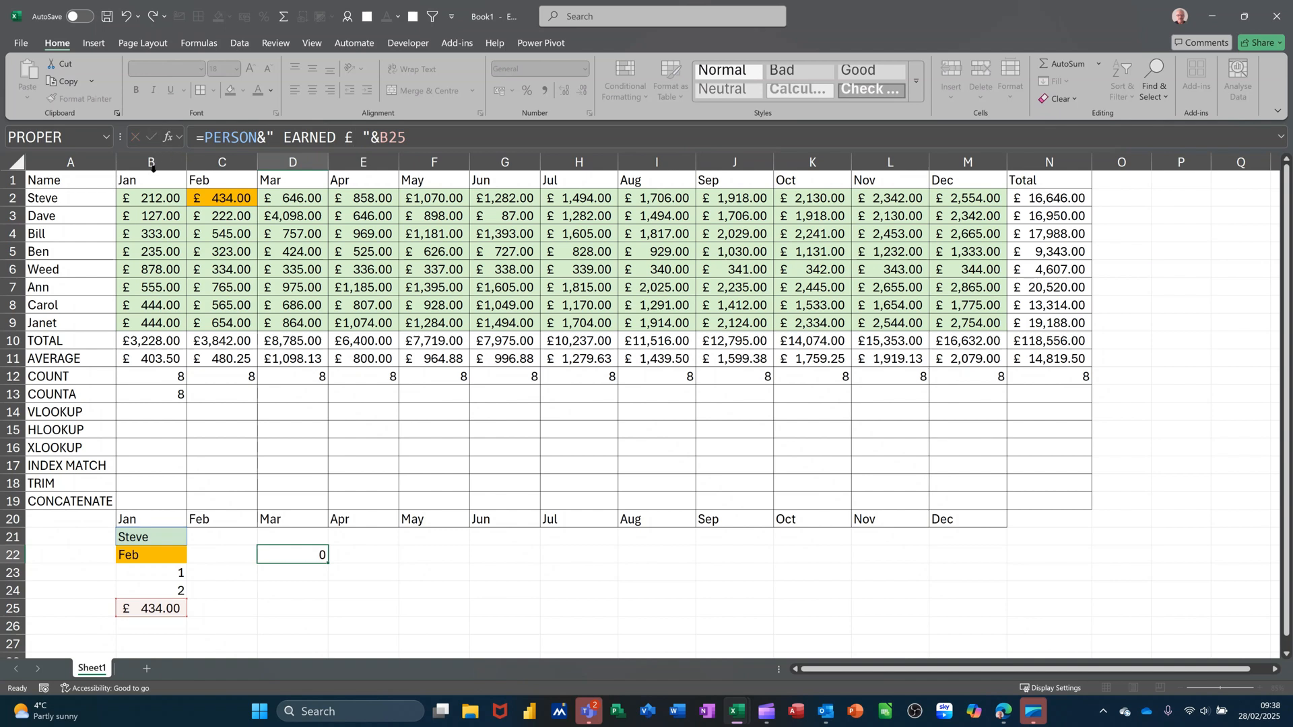
left_click(320, 607)
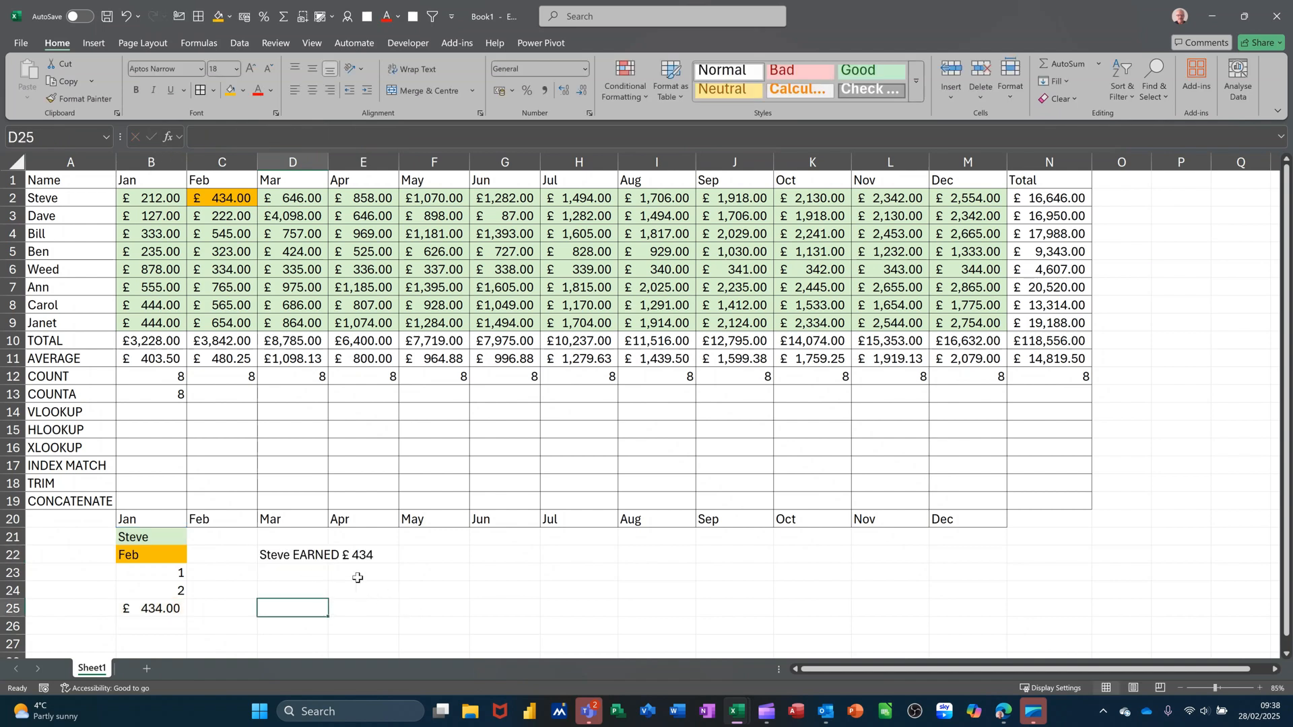
left_click(284, 557)
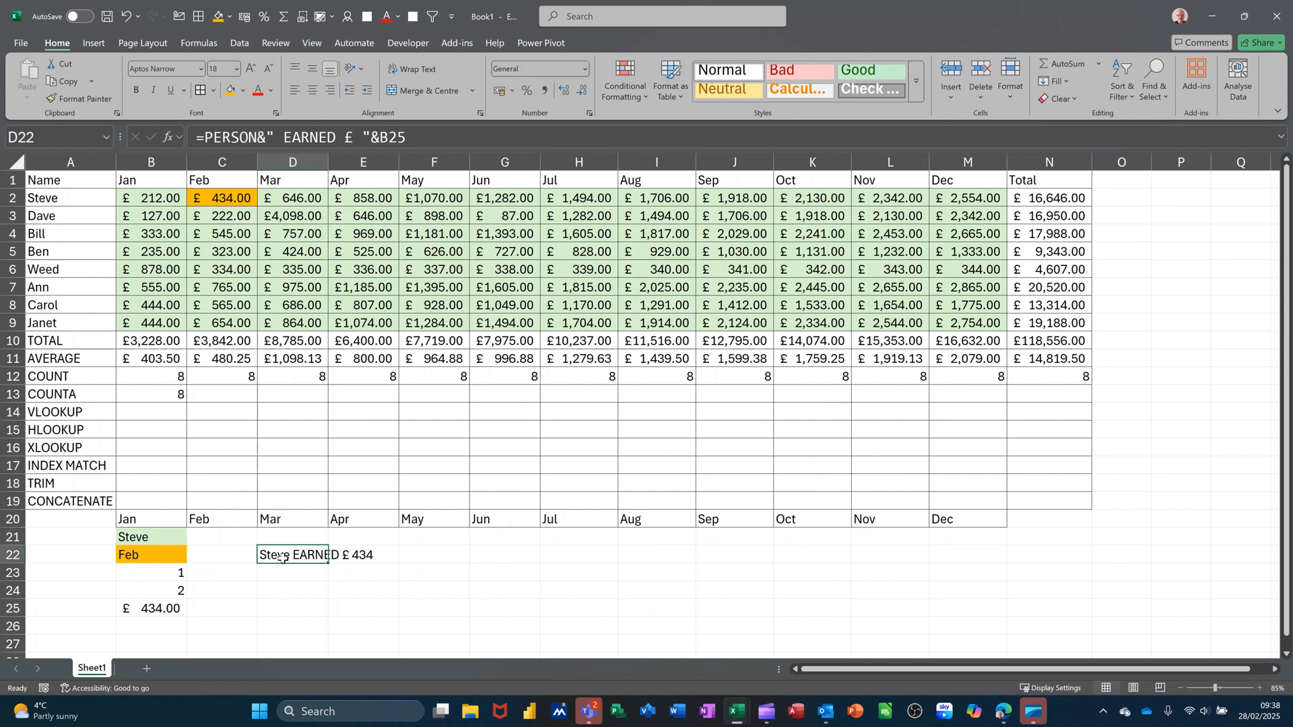
- Clear D24 and enter =TRIM(D24) in C24 to strip surplus spaces from D24's contents
left_click(297, 589)
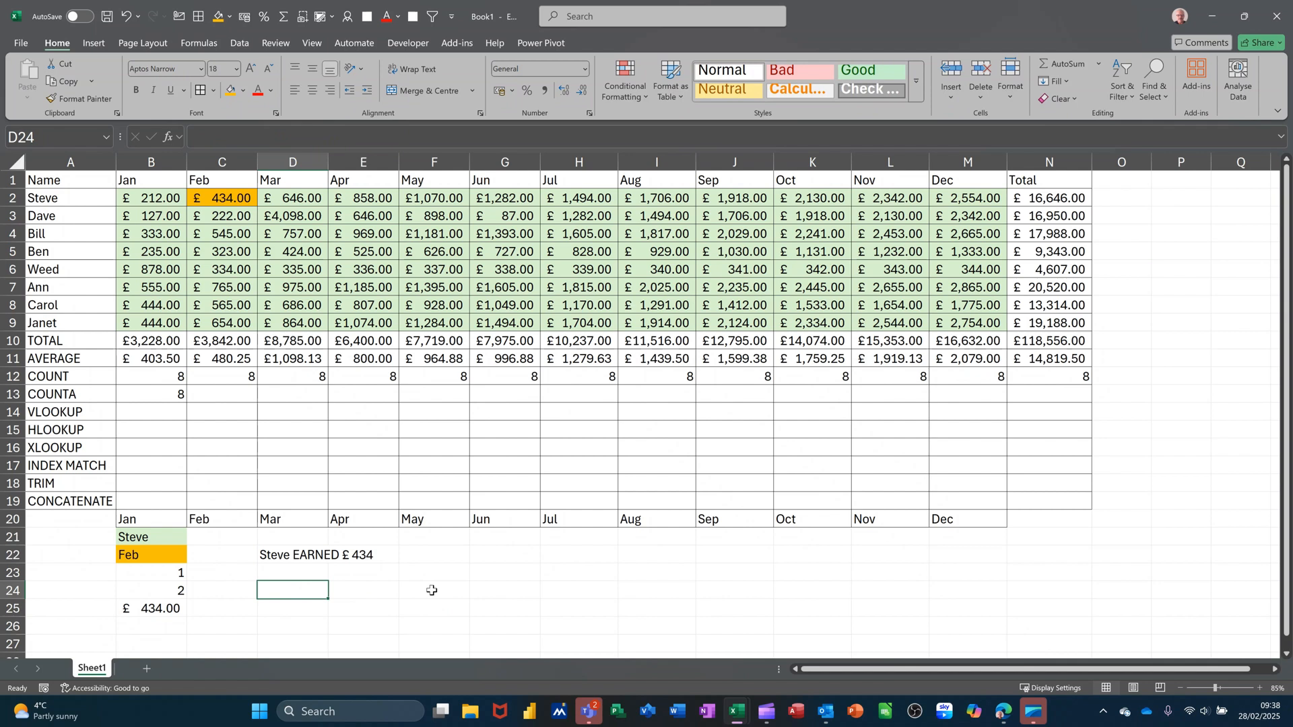
key("BackSpace")
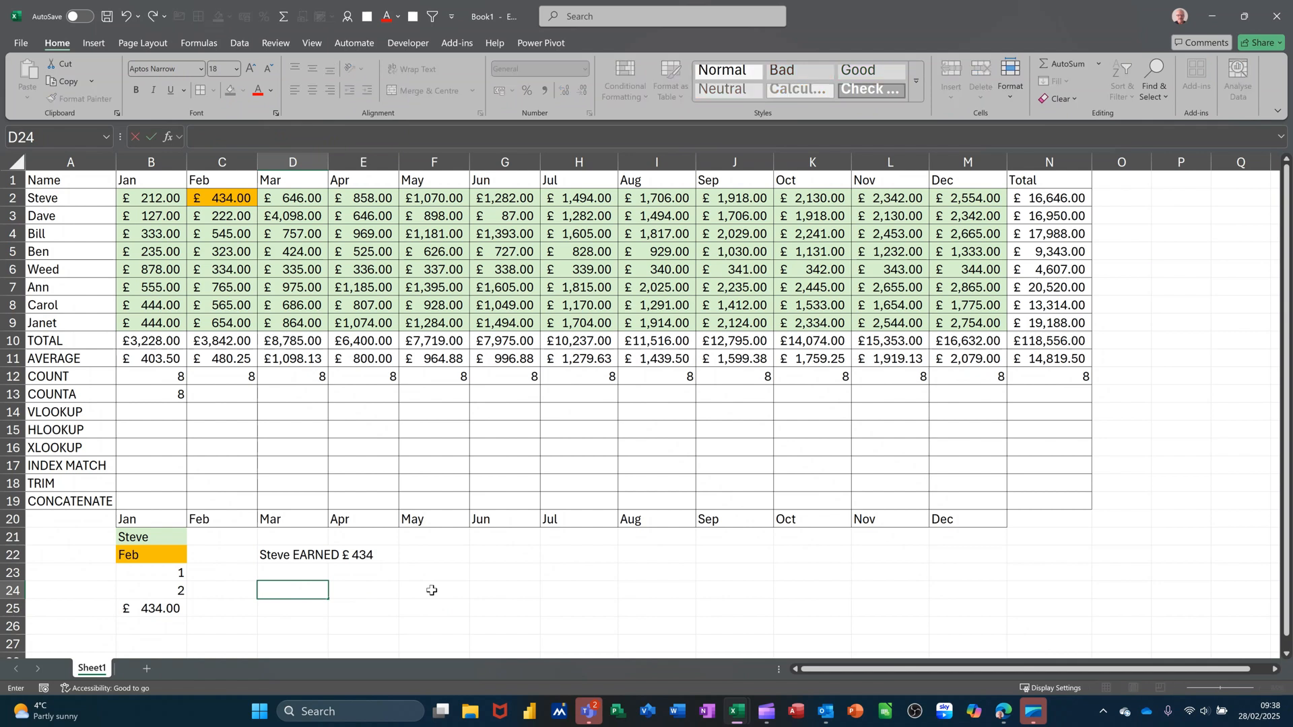
left_click(224, 592)
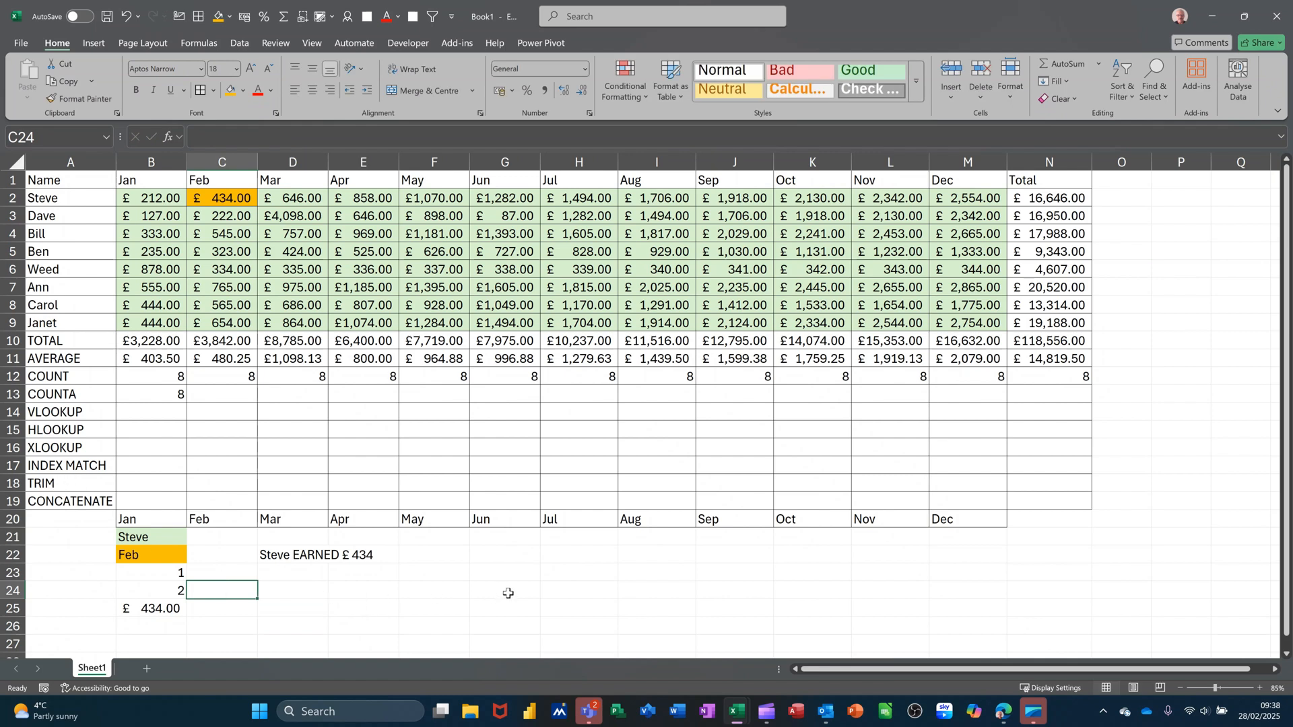
type("=TRIM")
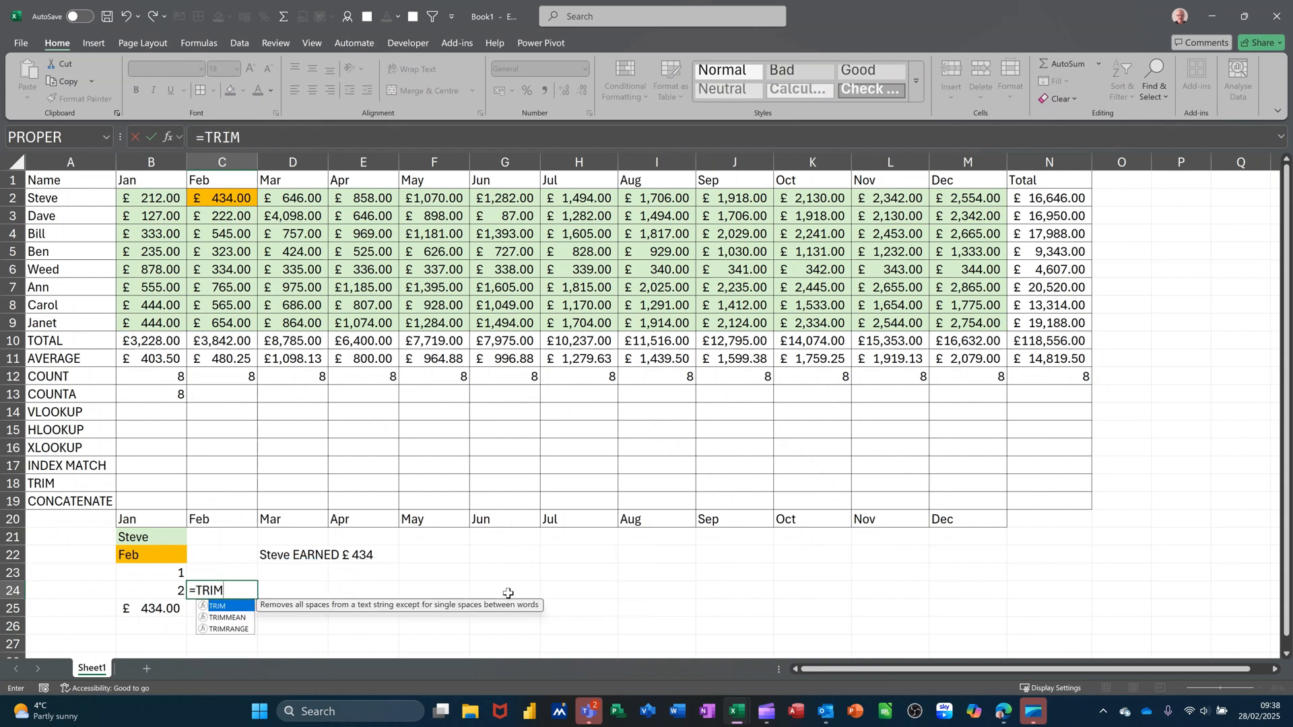
type("(")
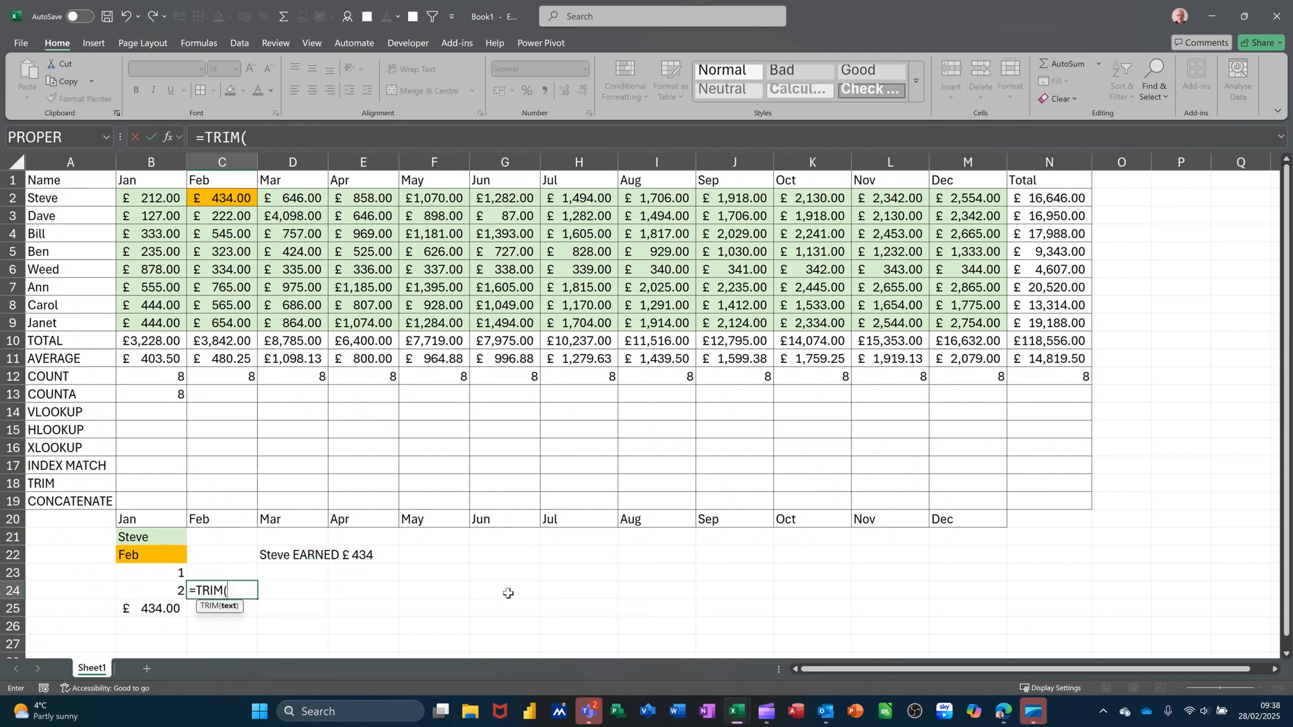
left_click(285, 593)
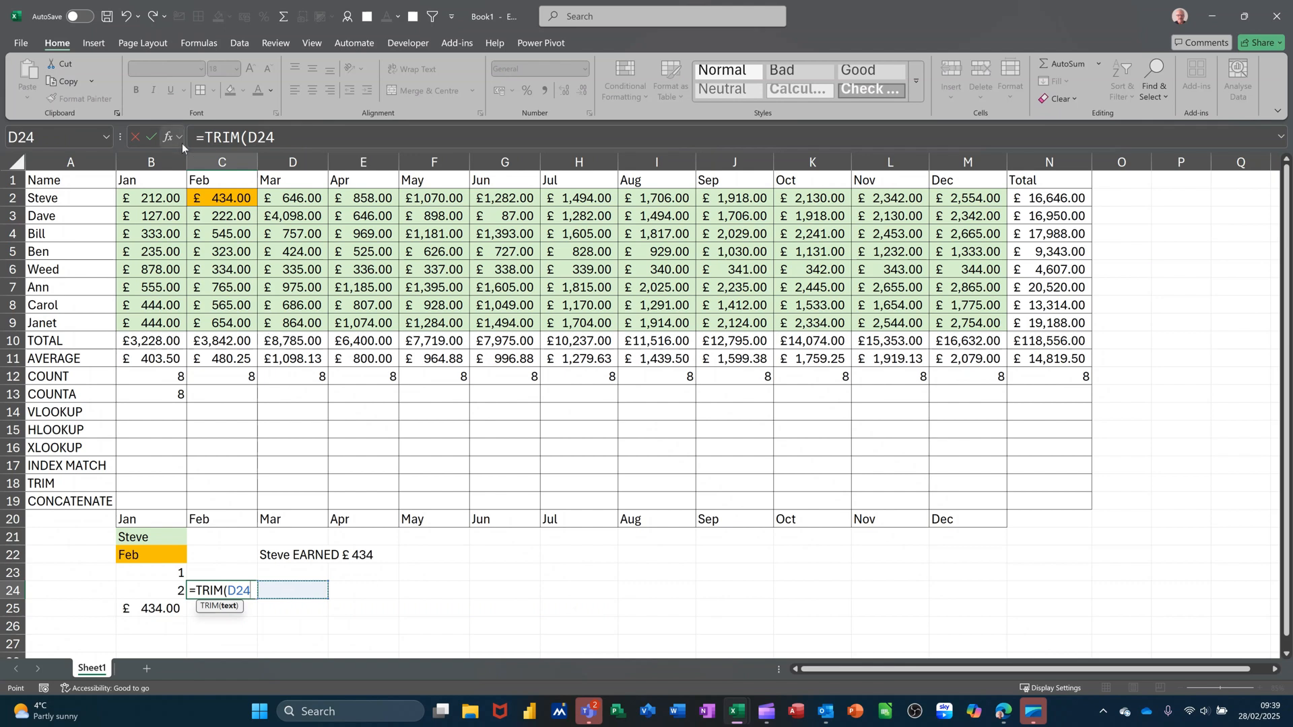
left_click(154, 139)
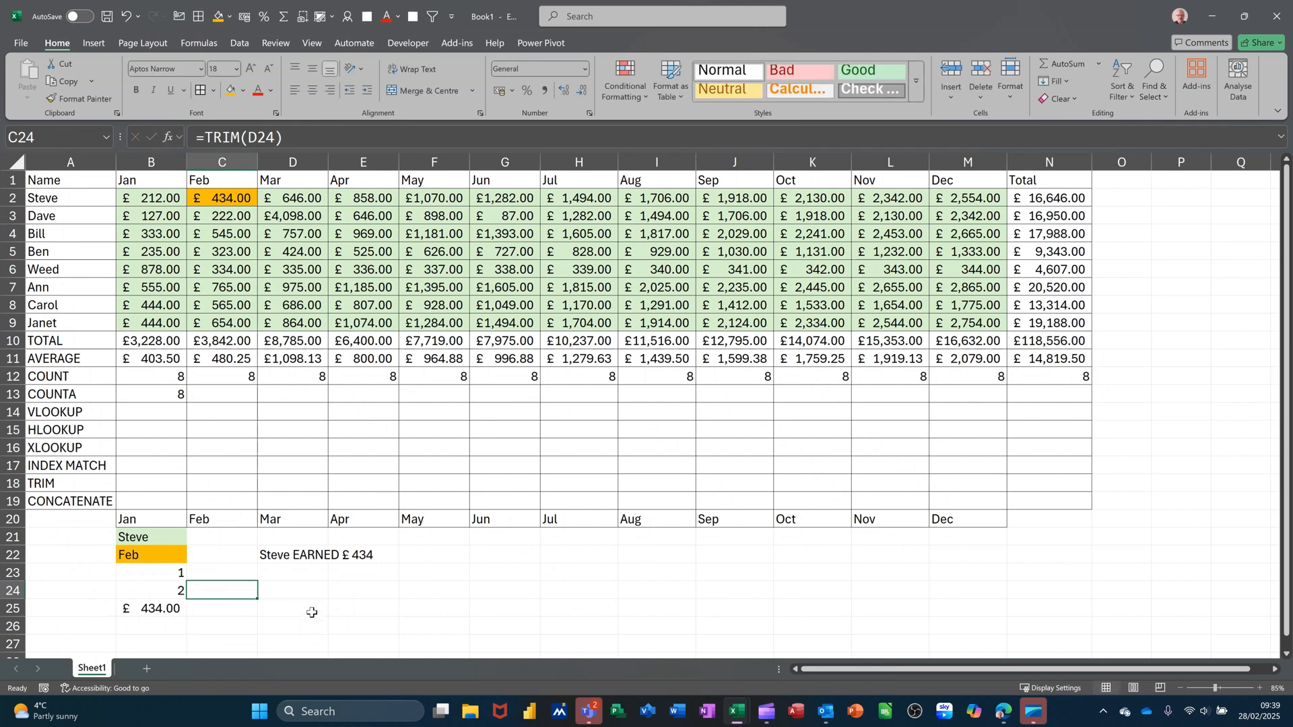
left_click(294, 594)
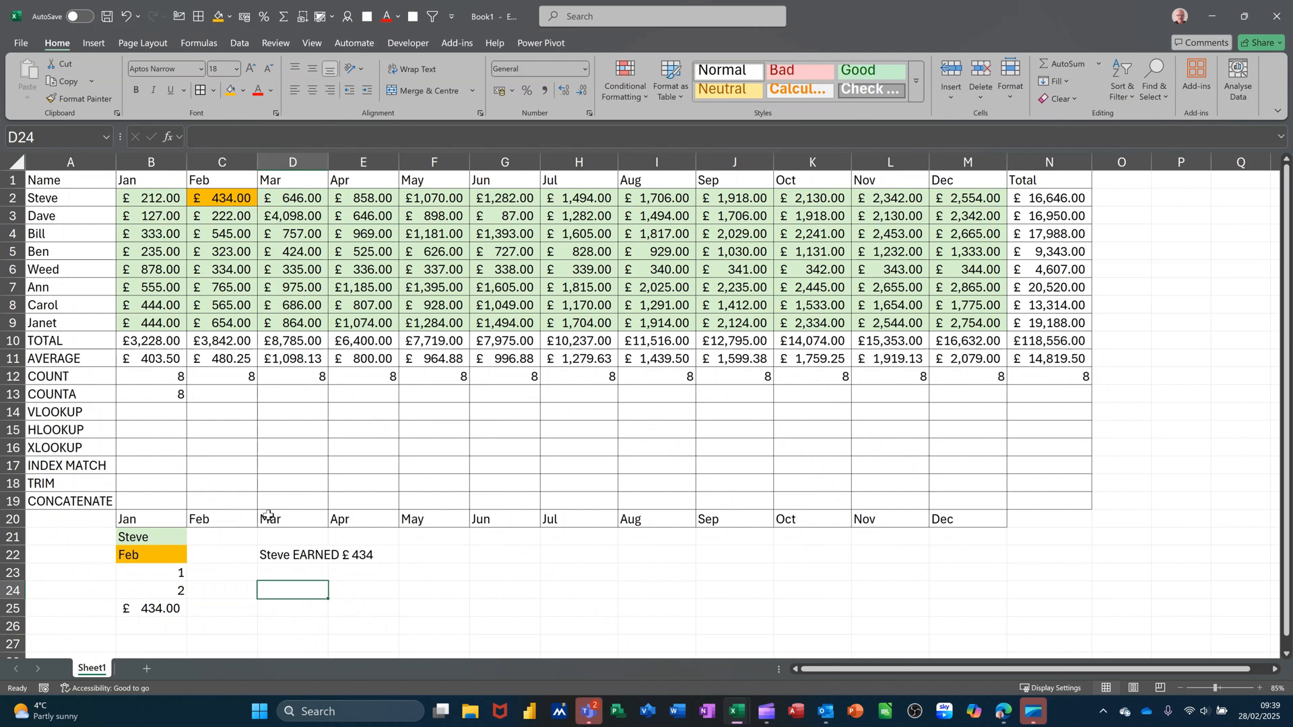
left_click(240, 594)
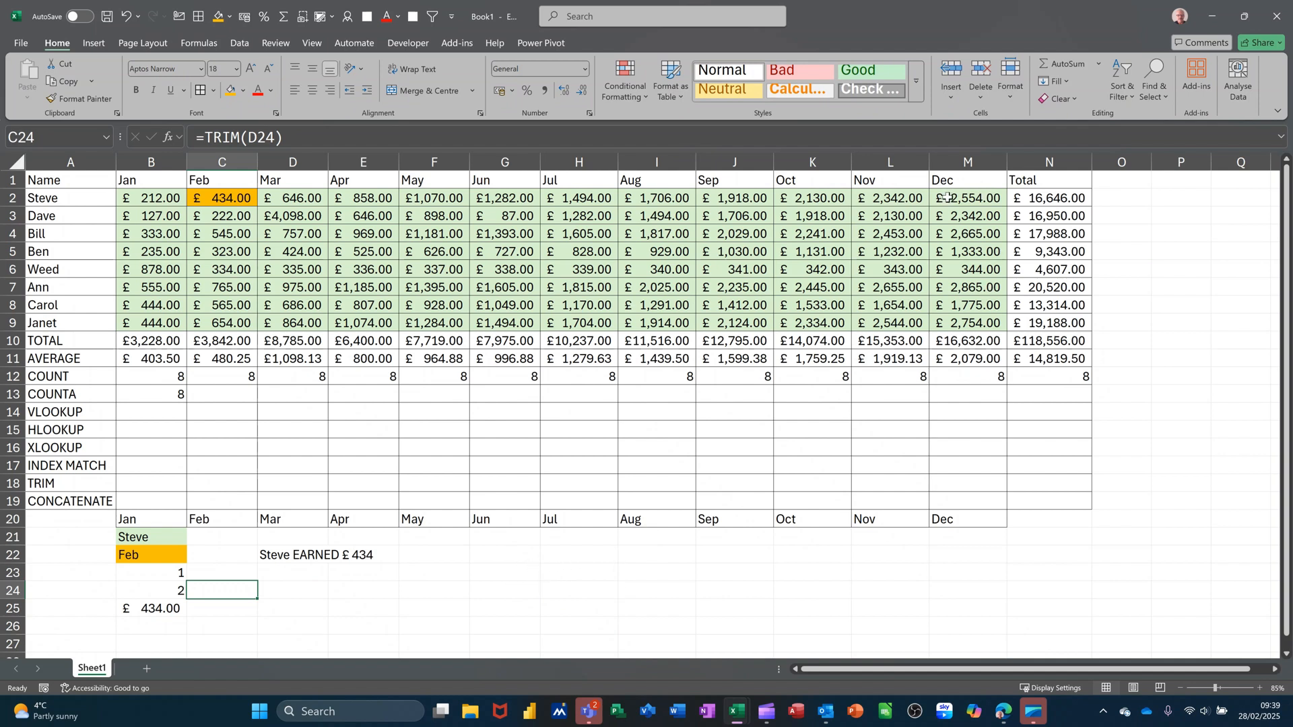
- Name the yearly totals range N2:N9 as TOTAL
left_click(1128, 197)
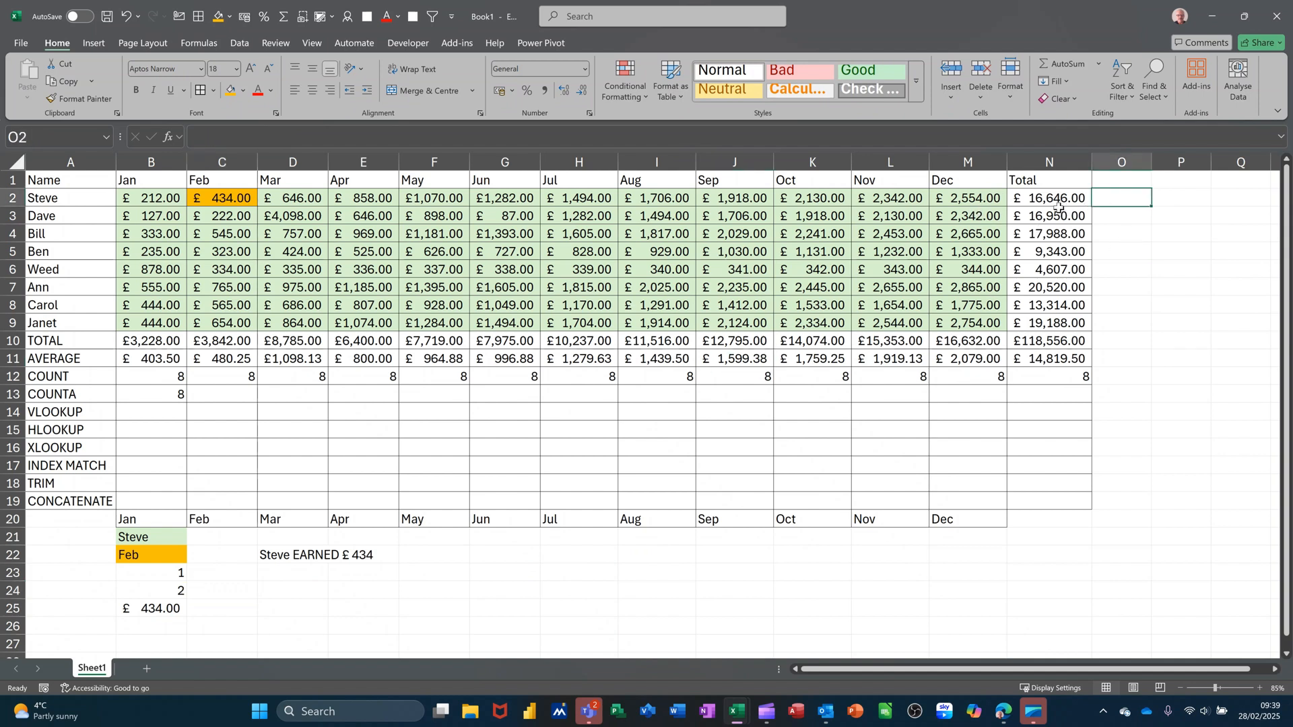
left_click_drag(1056, 197, 1054, 323)
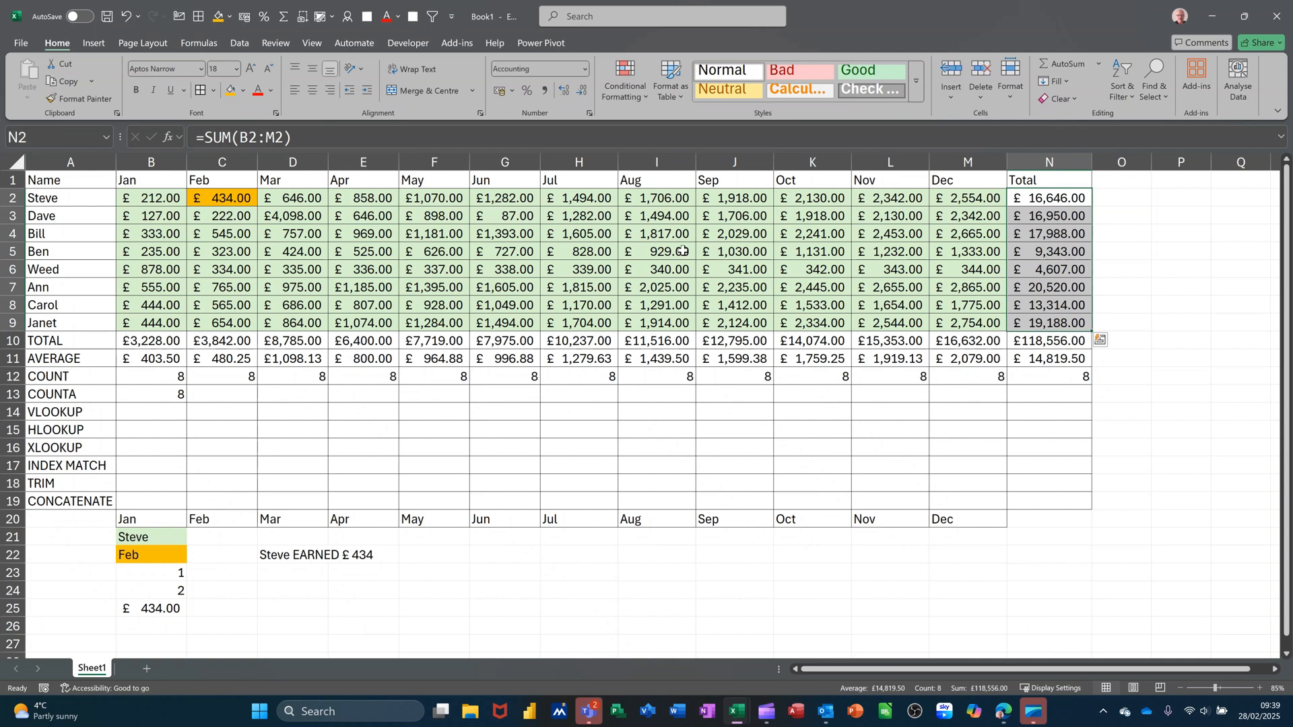
left_click(67, 142)
type("TOTAL")
key("Return")
left_click(1123, 263)
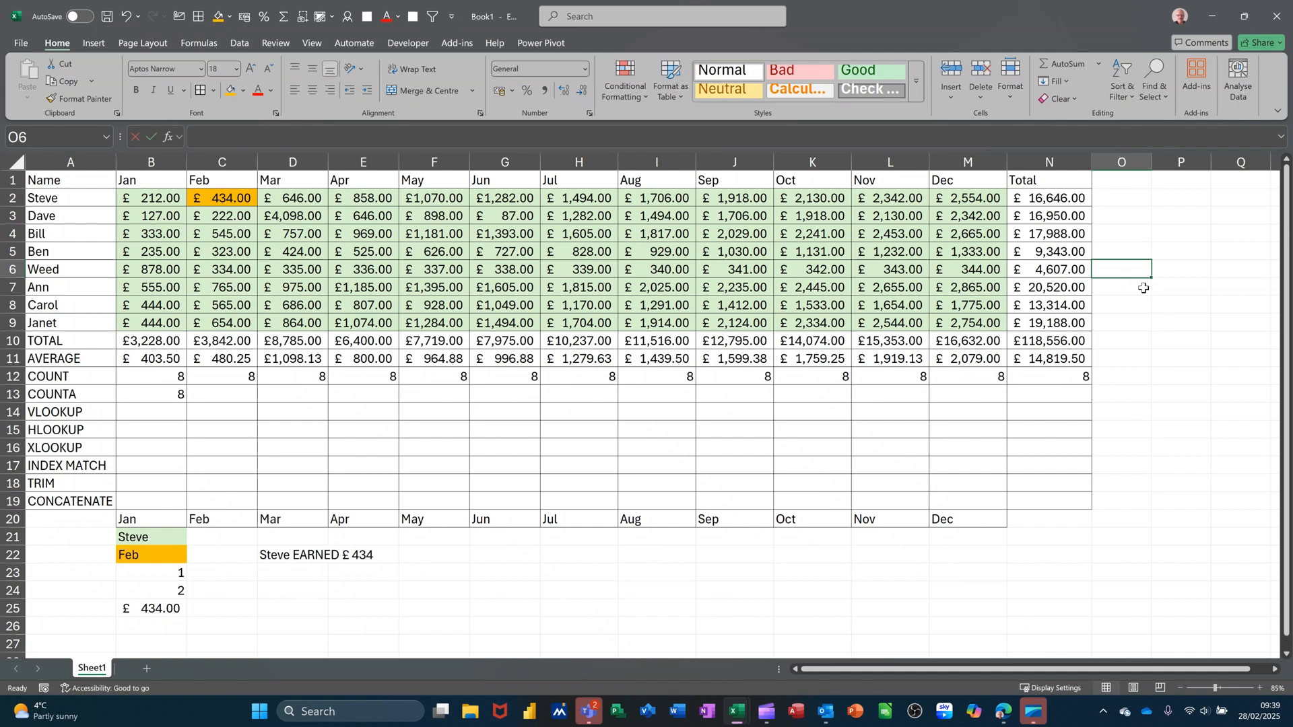
- Enter the formula =TOTAL in O2 to reference the named totals range
left_click(1123, 198)
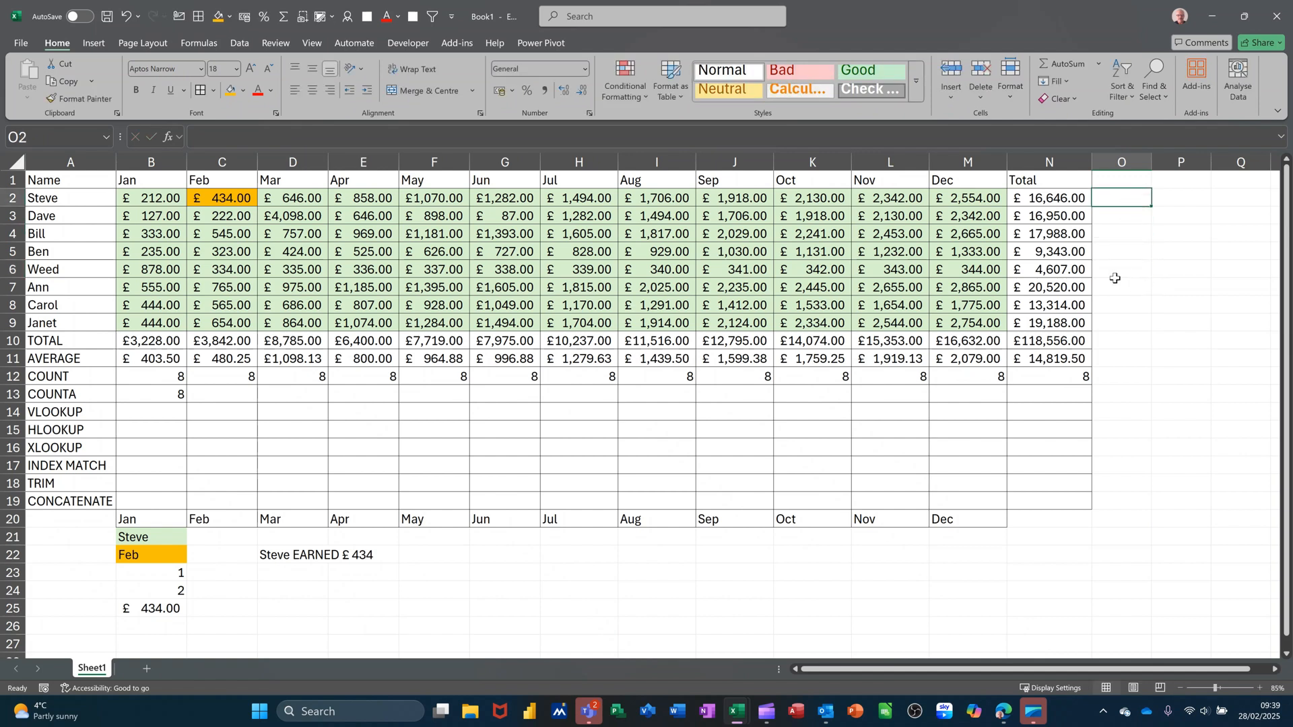
type("=TO")
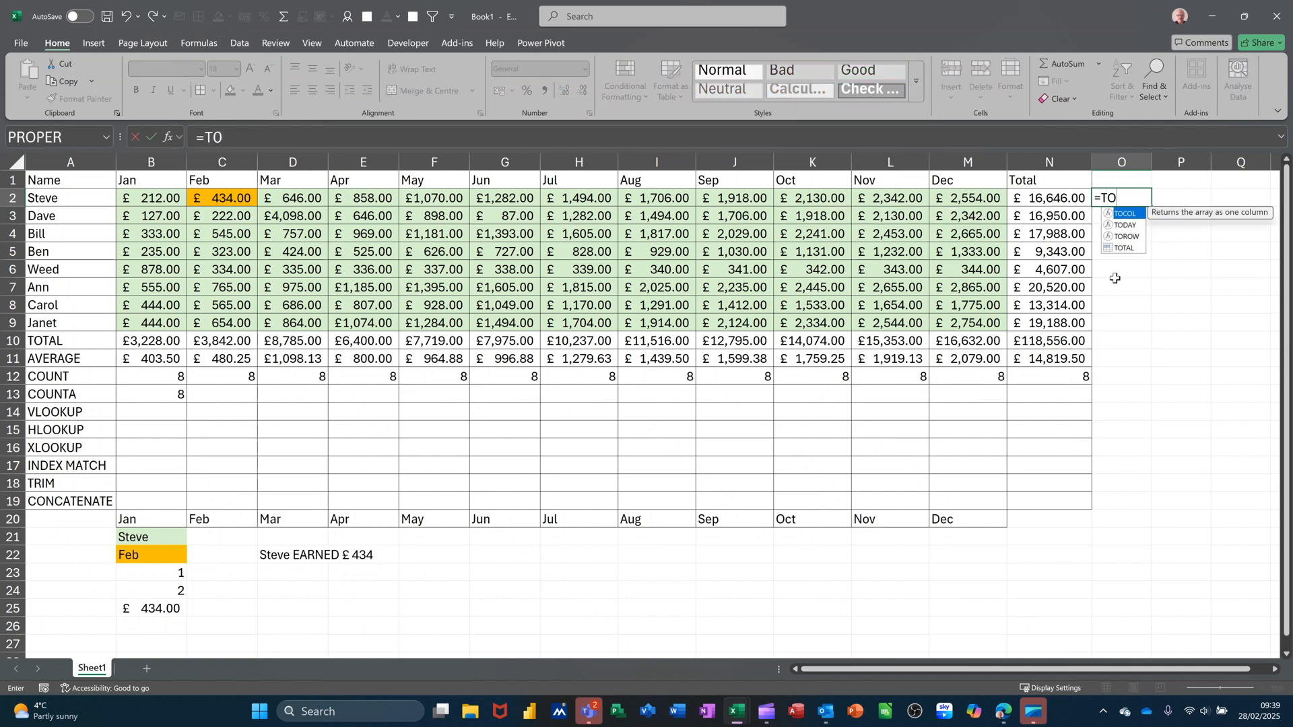
type("TAL")
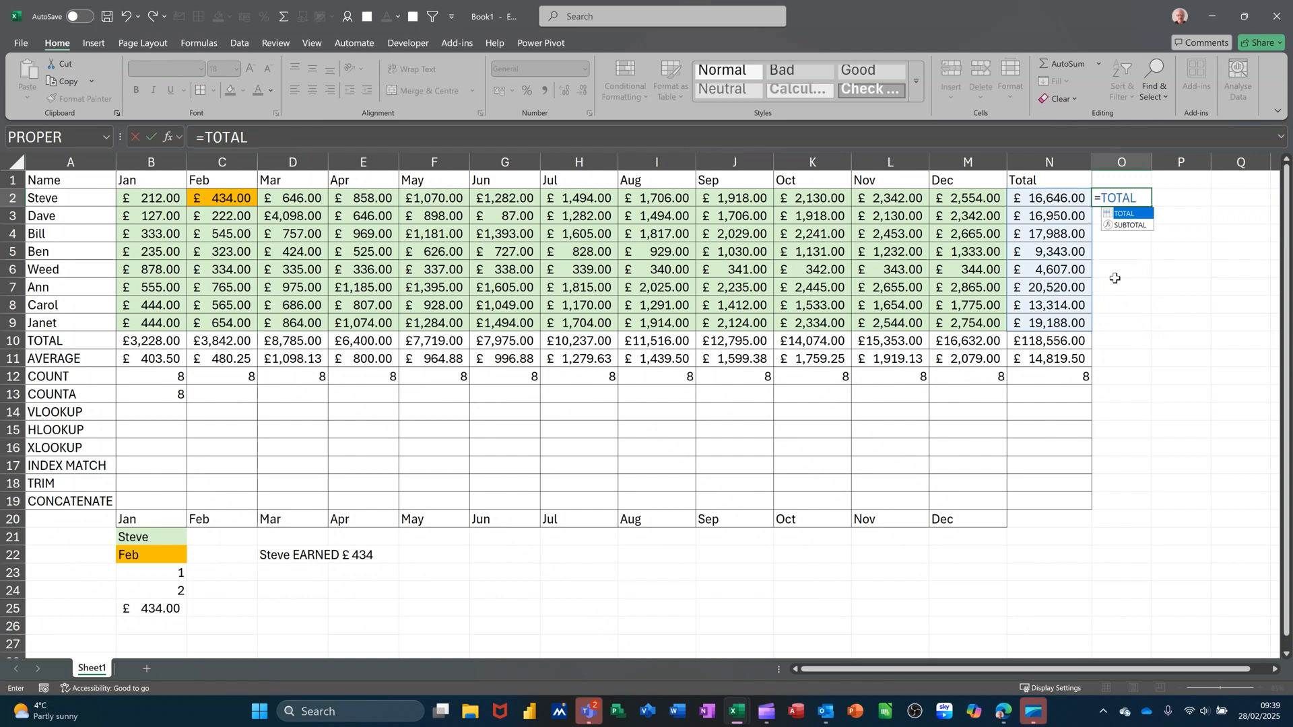
key("Return")
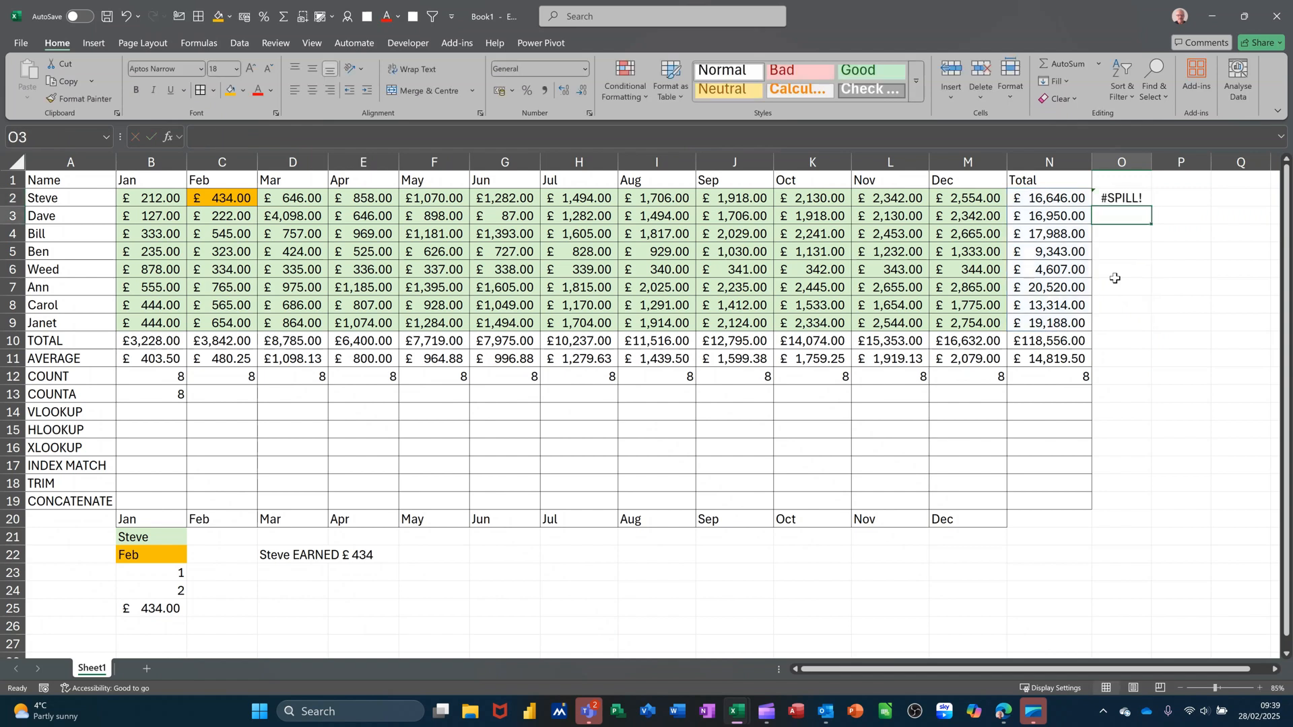
- Wrap the O2 formula in TRIM as =TRIM(TOTAL) and enter it as an array formula across O2:O9
left_click(1125, 193)
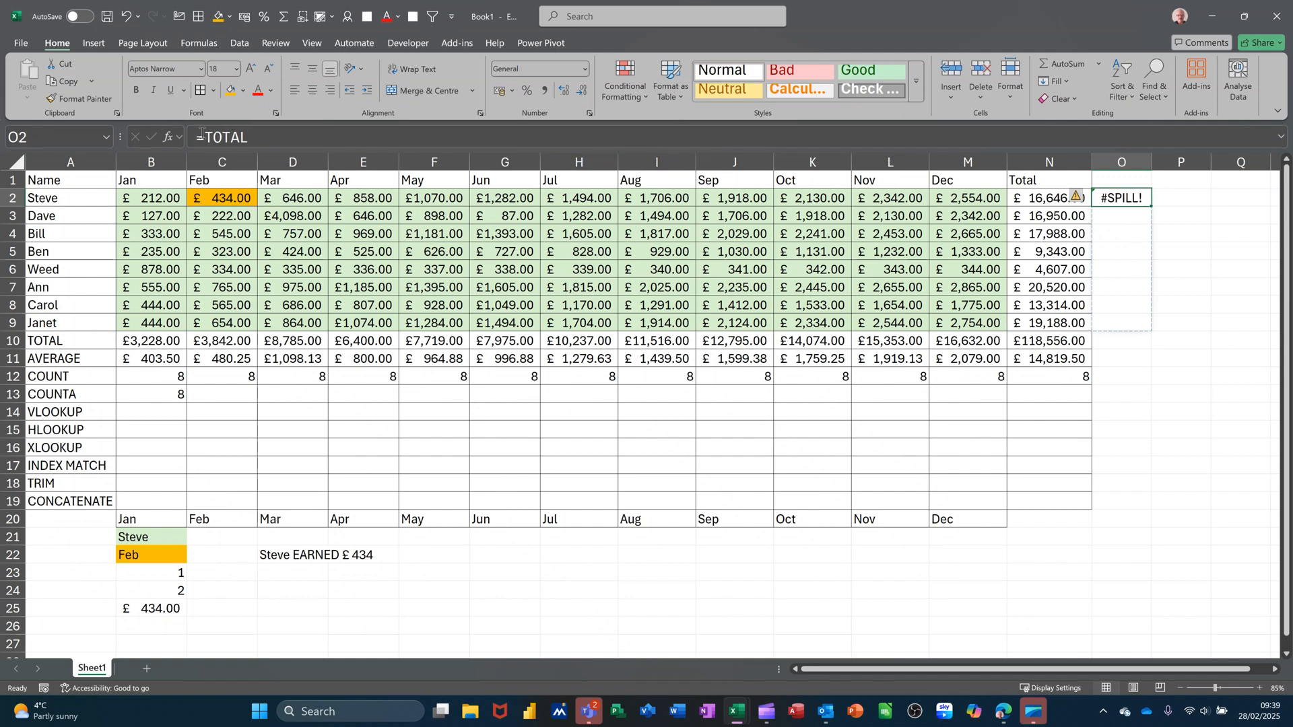
left_click(206, 137)
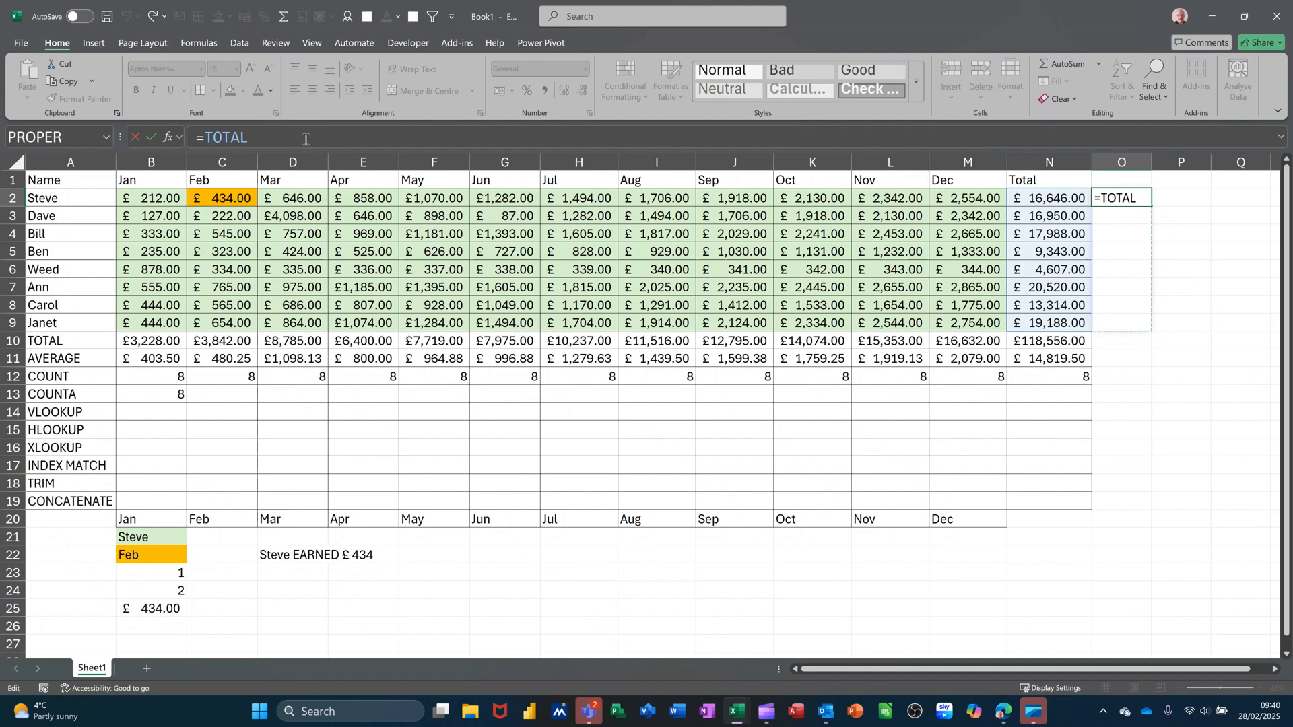
type("TRIM")
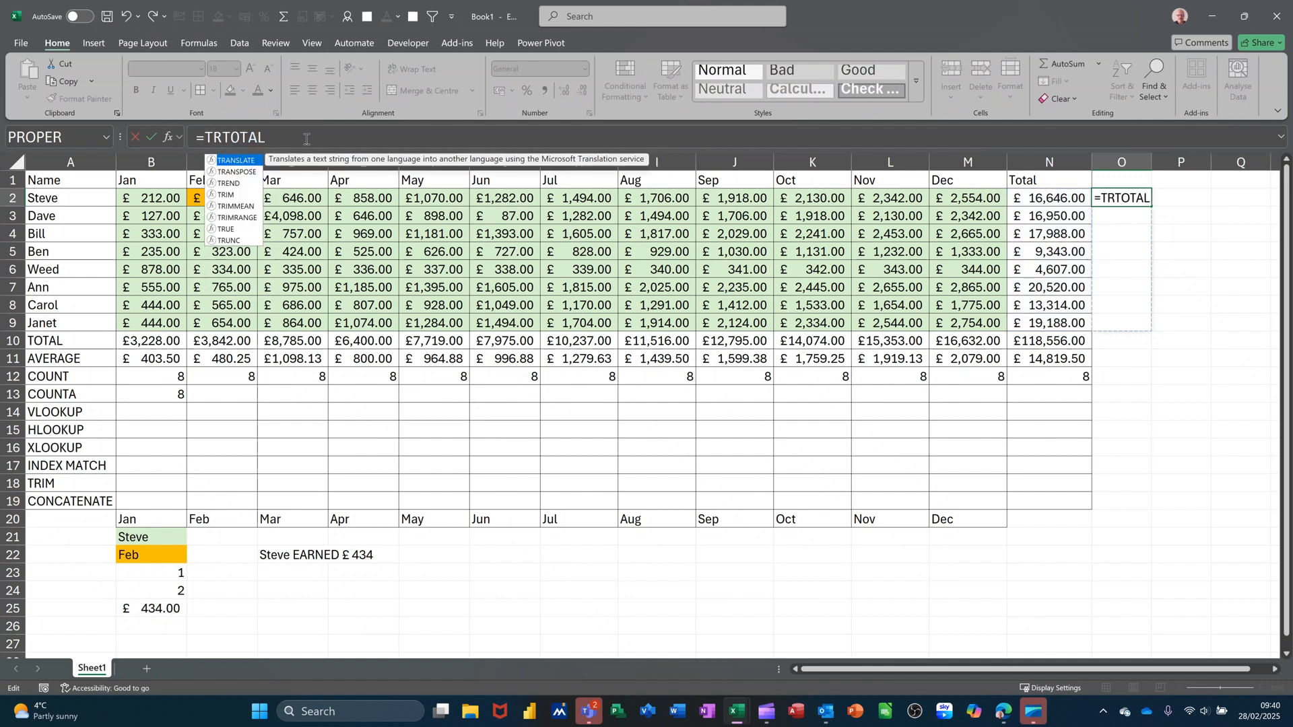
type("(TOTAL")
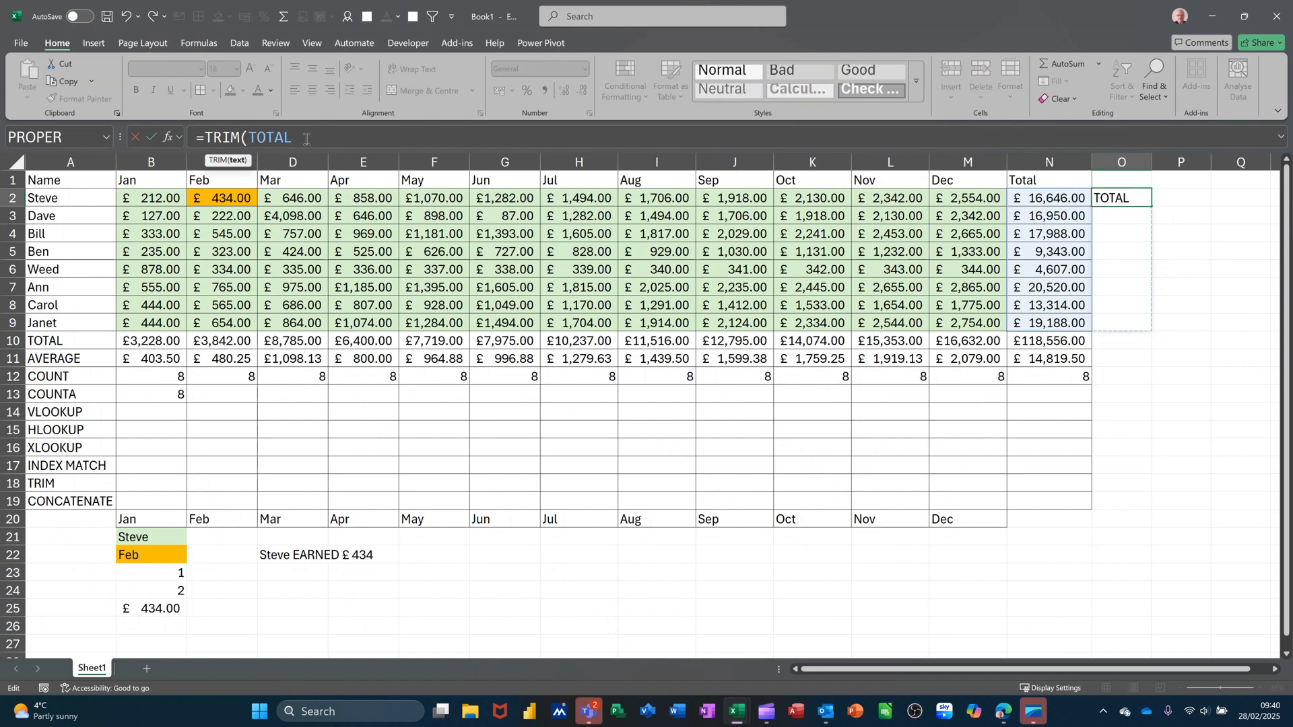
type(")")
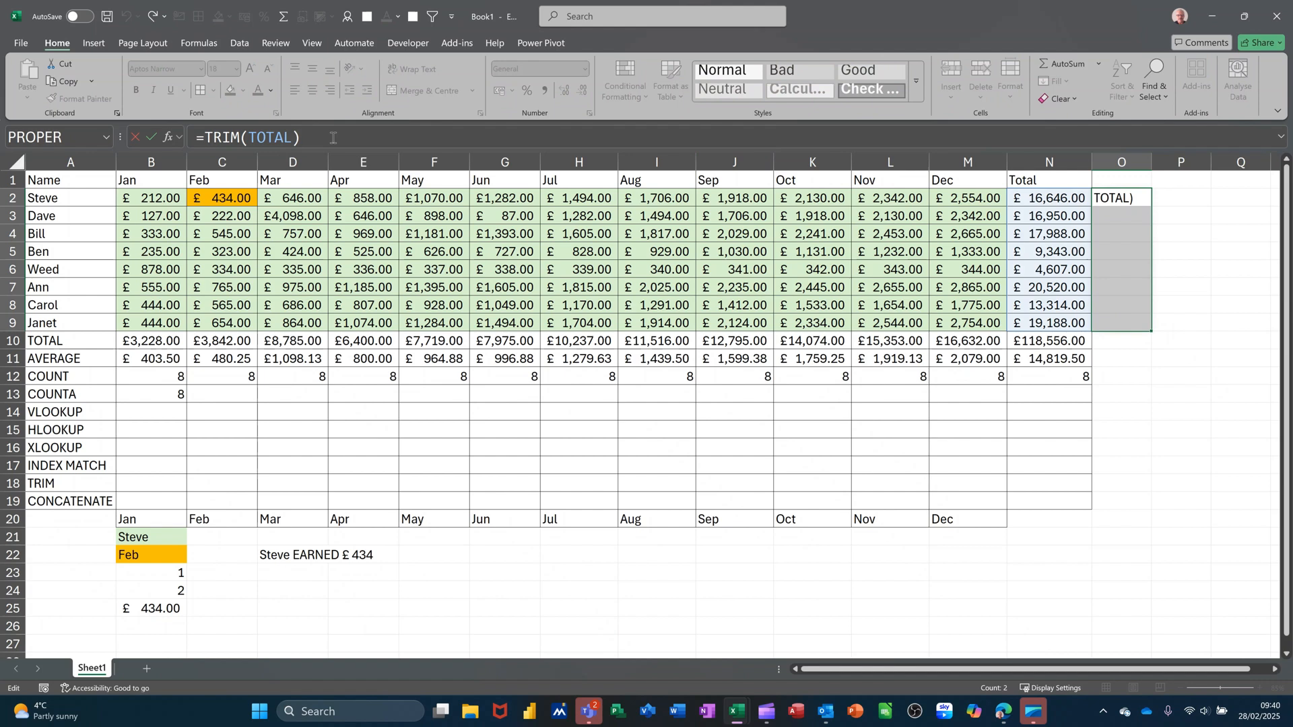
key("ctrl+shift+Return")
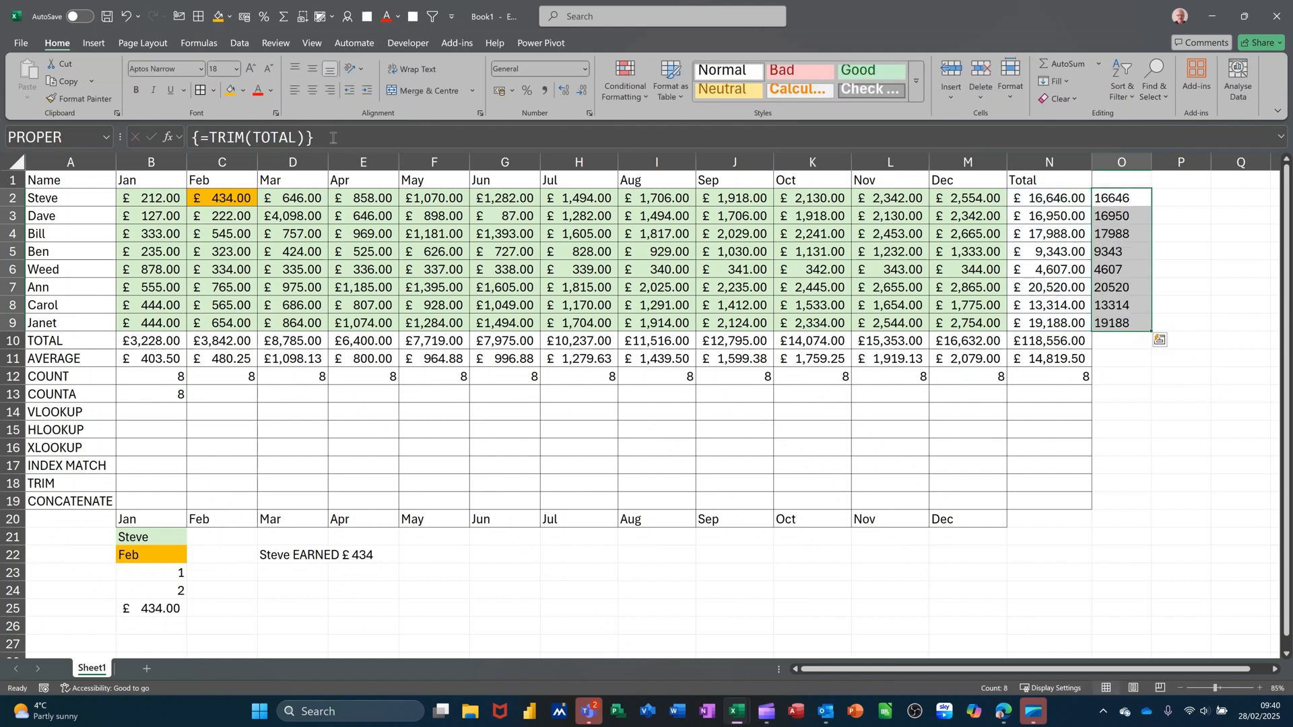